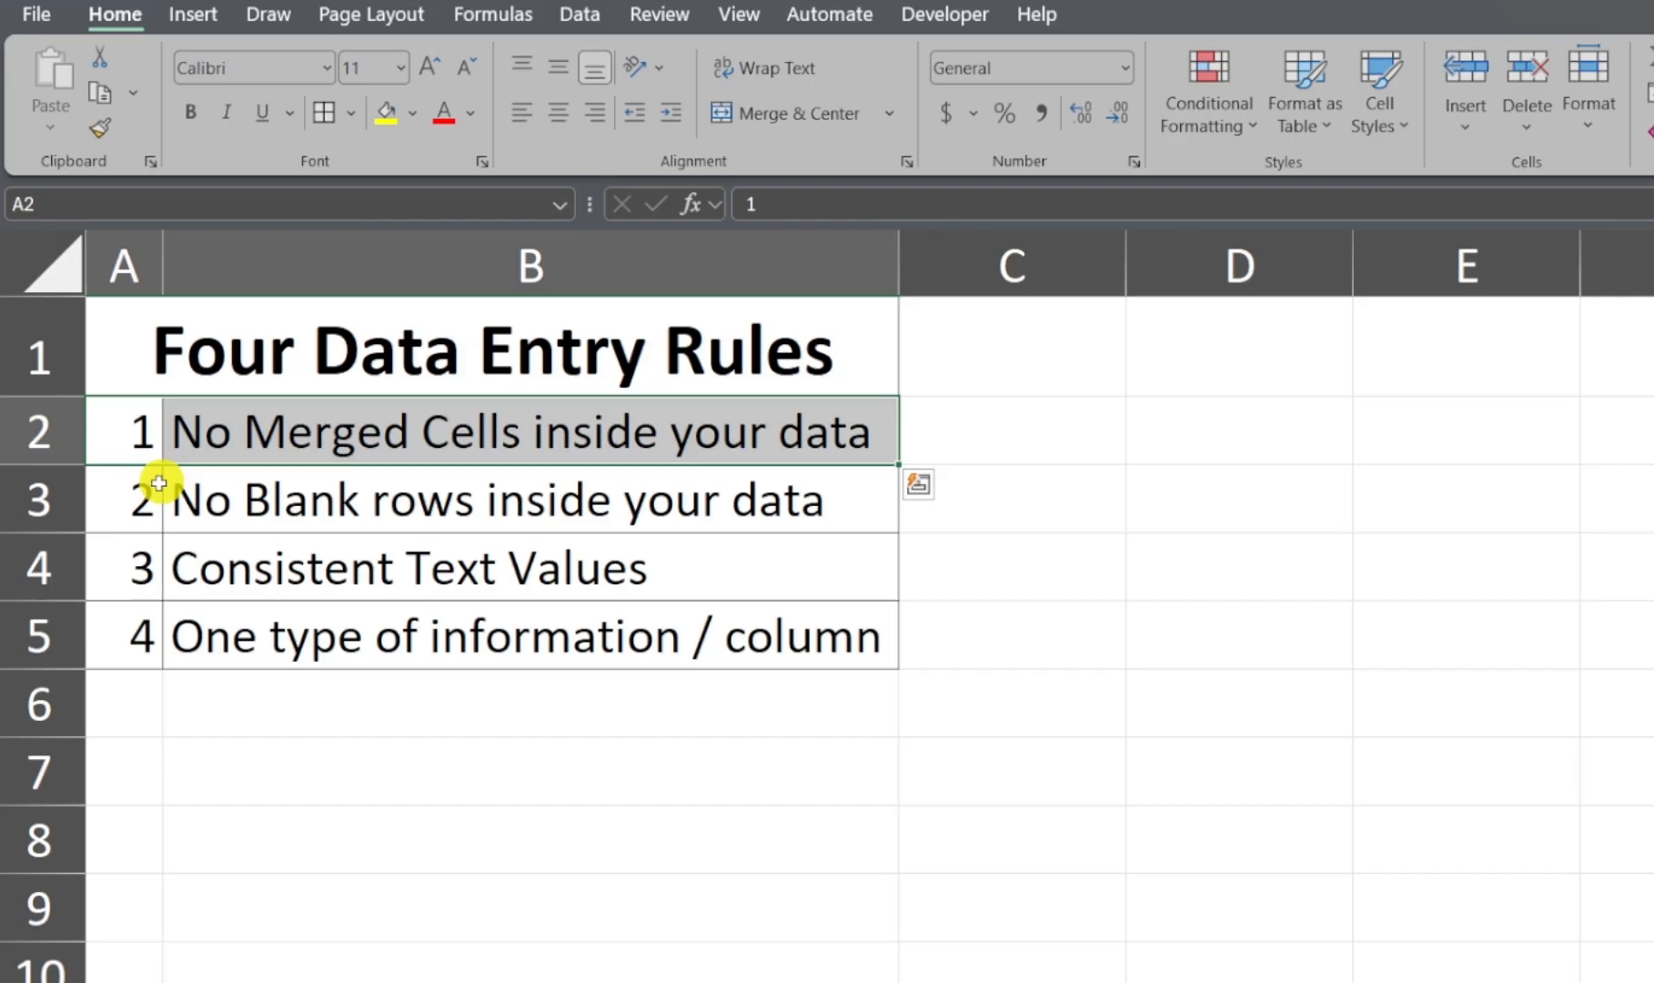
# Step: Select the "No Blank rows inside your data" rule and examine the employee records from row 3 to row 48 for blank rows
pyautogui.moveTo(136, 496); pyautogui.dragTo(467, 502)
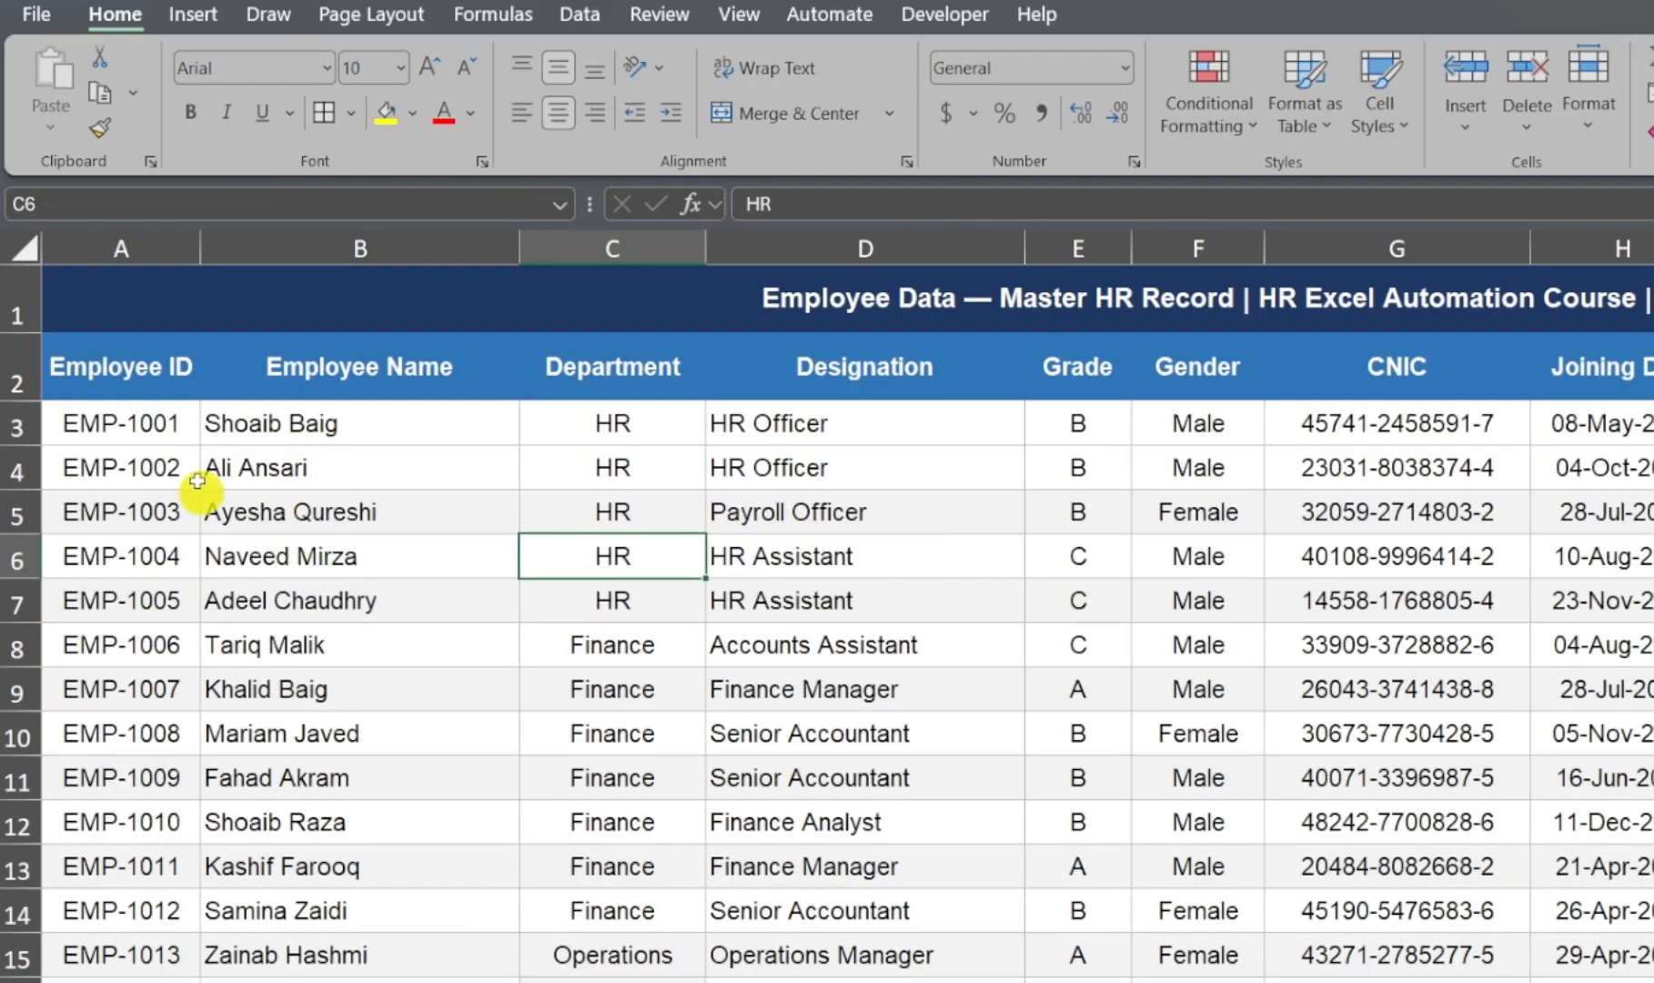
pyautogui.click(16, 424)
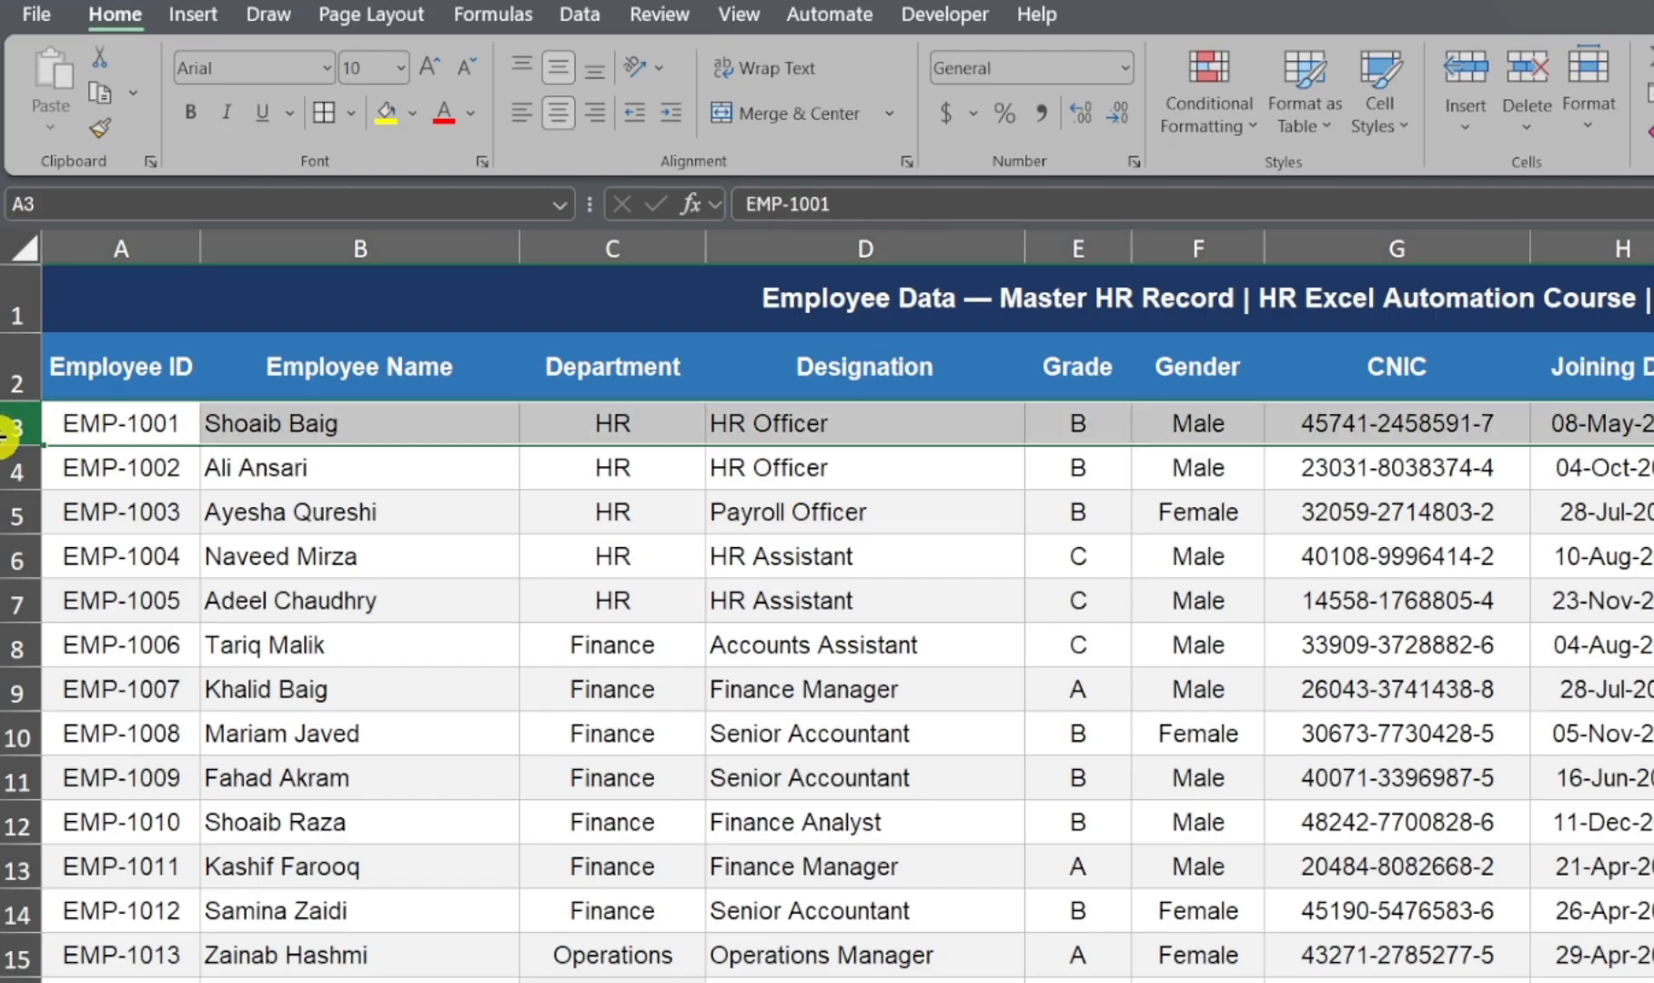
pyautogui.scroll(-3, 11, 436)
pyautogui.scroll(-8, 9, 446)
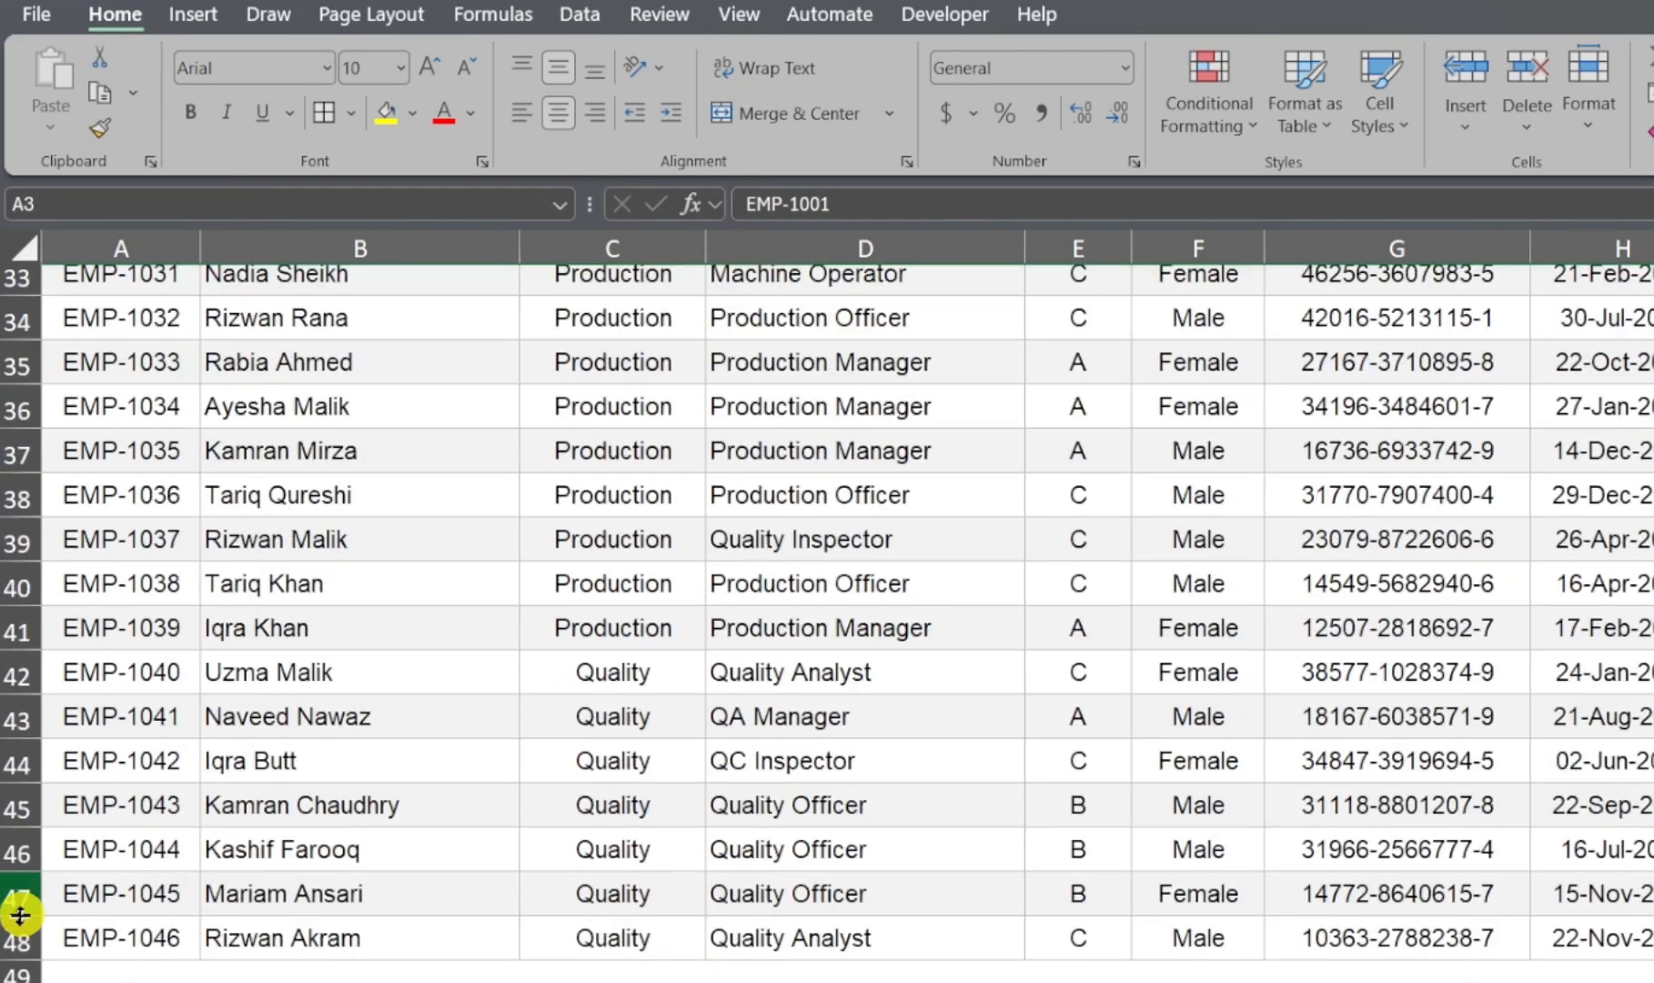
pyautogui.click(20, 937)
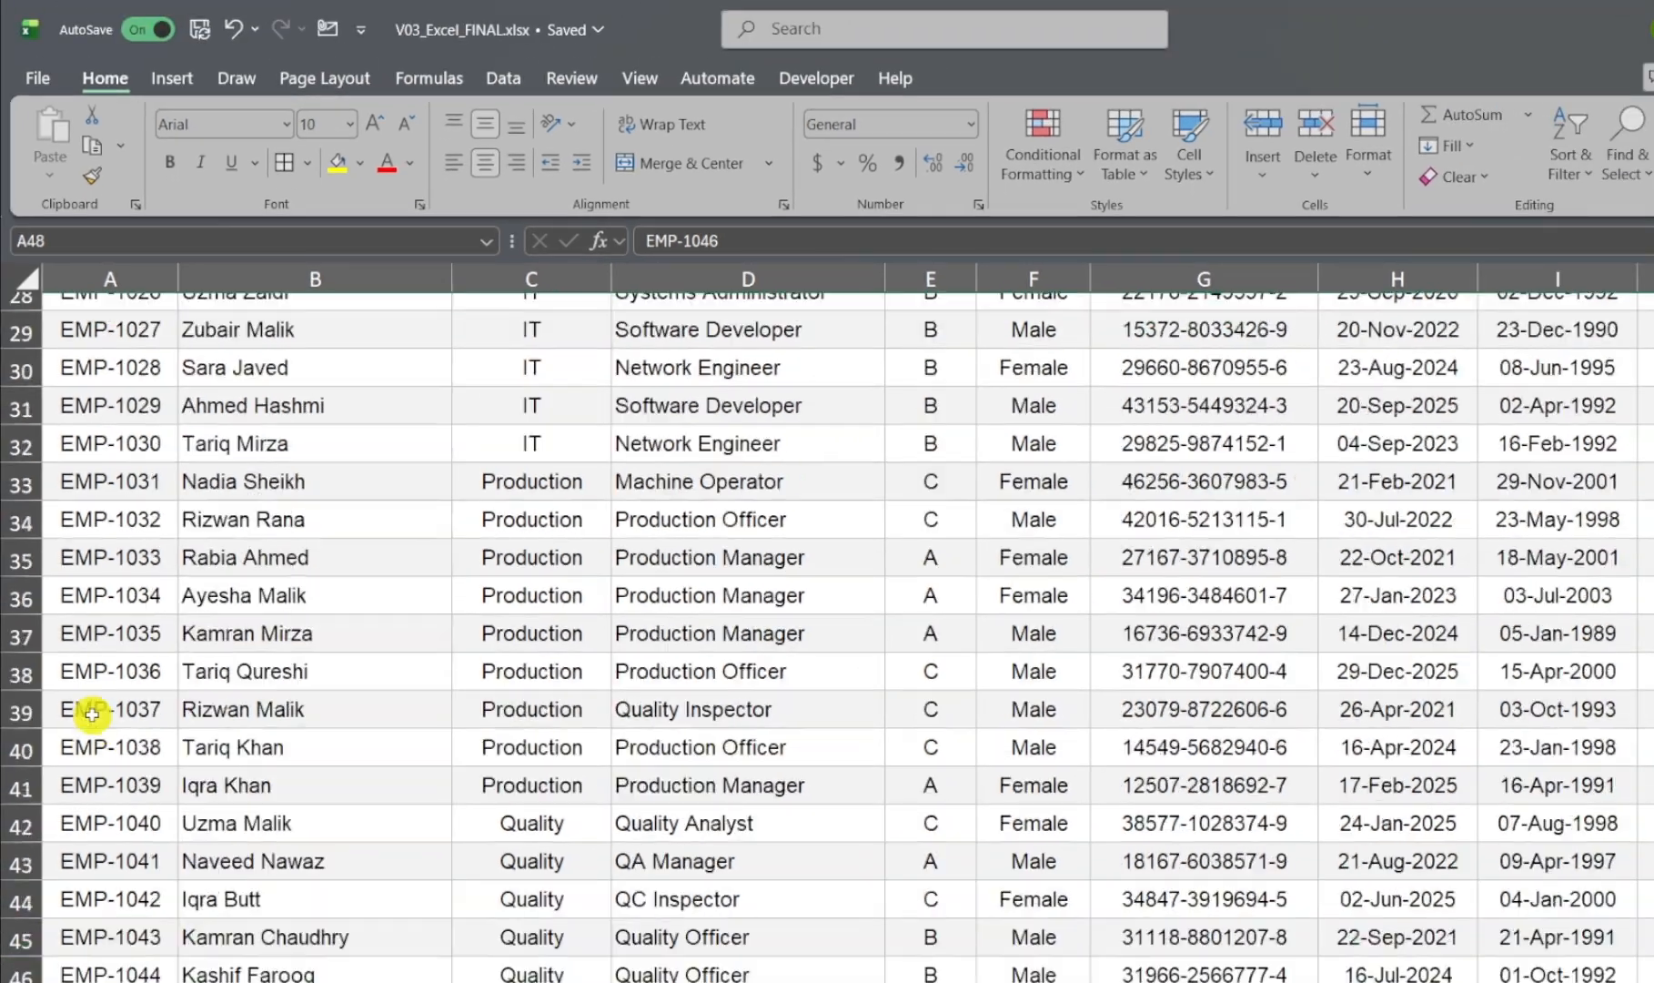
pyautogui.scroll(2, 82, 700)
pyautogui.scroll(8, 162, 680)
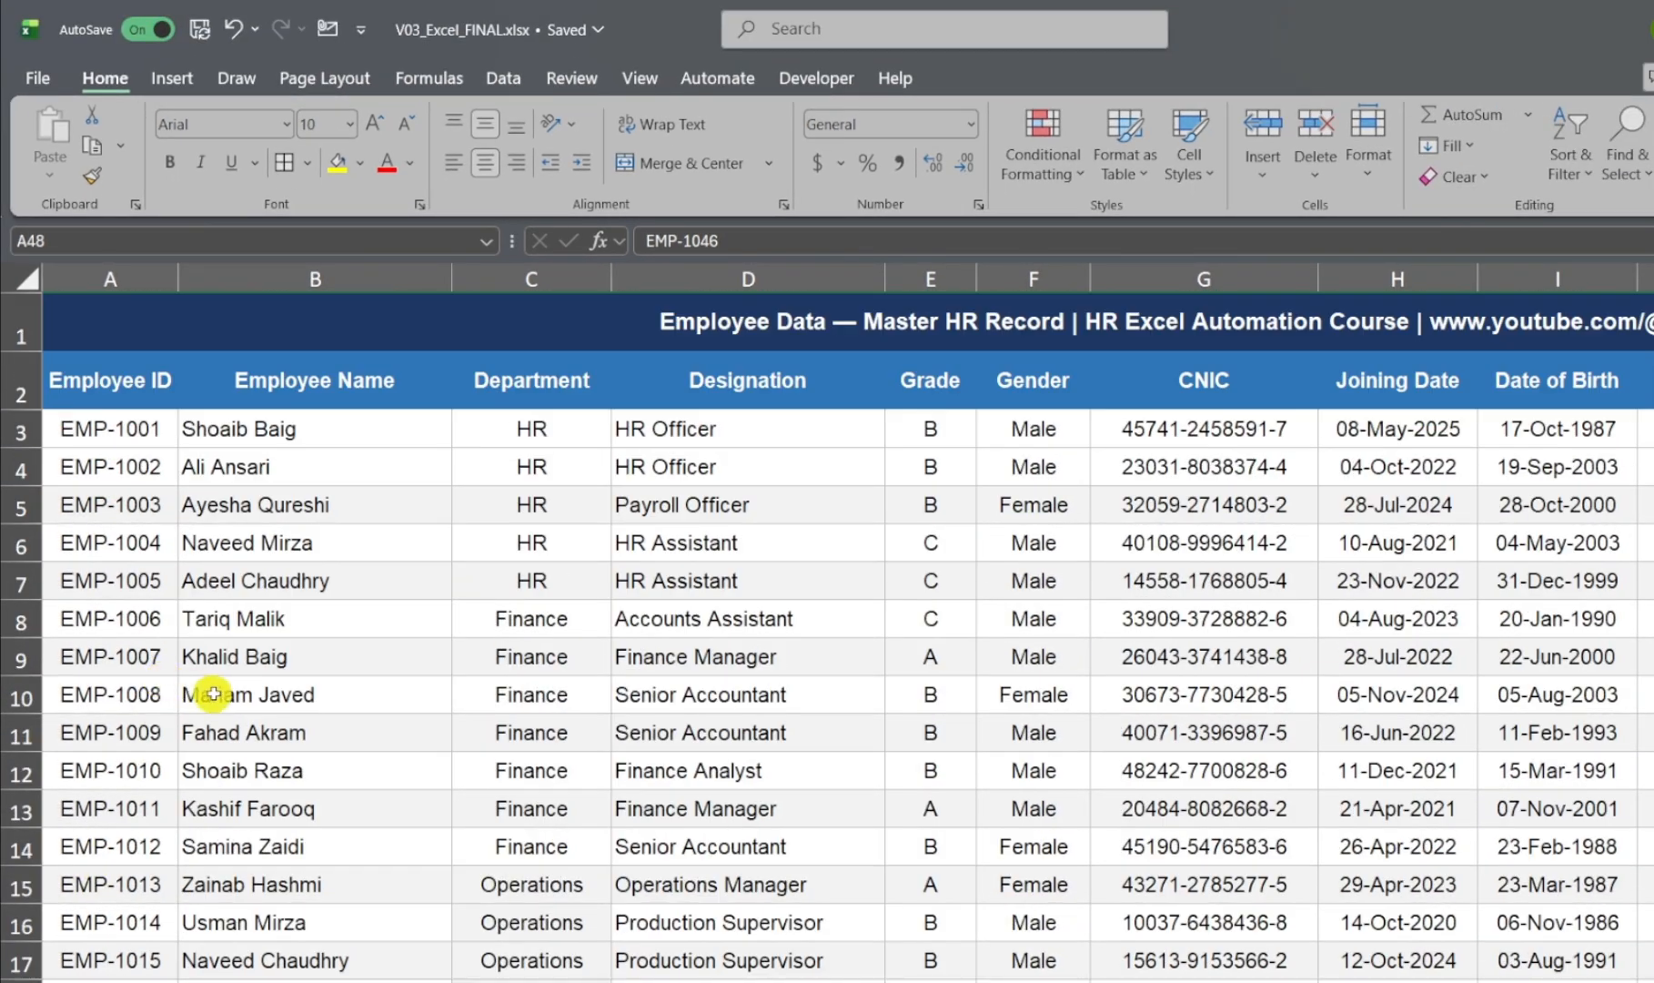
pyautogui.click(213, 694)
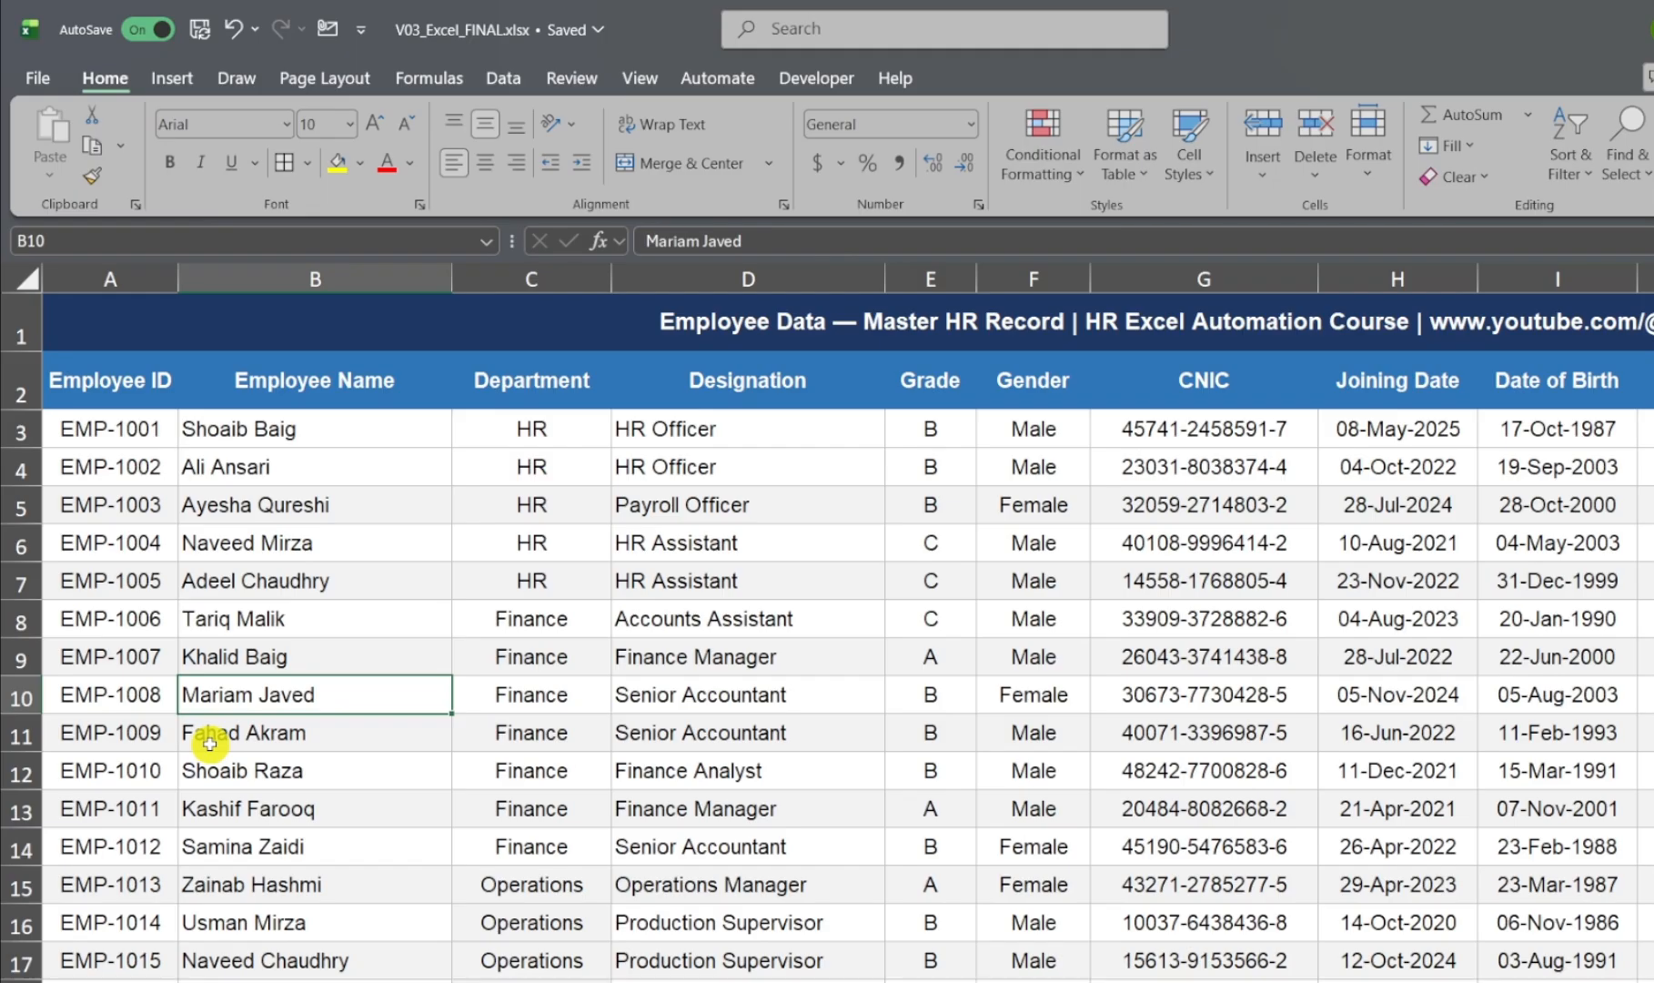
# Step: Try inserting a blank row at row 16 and filling row 16 with yellow, undoing each change
pyautogui.click(18, 924)
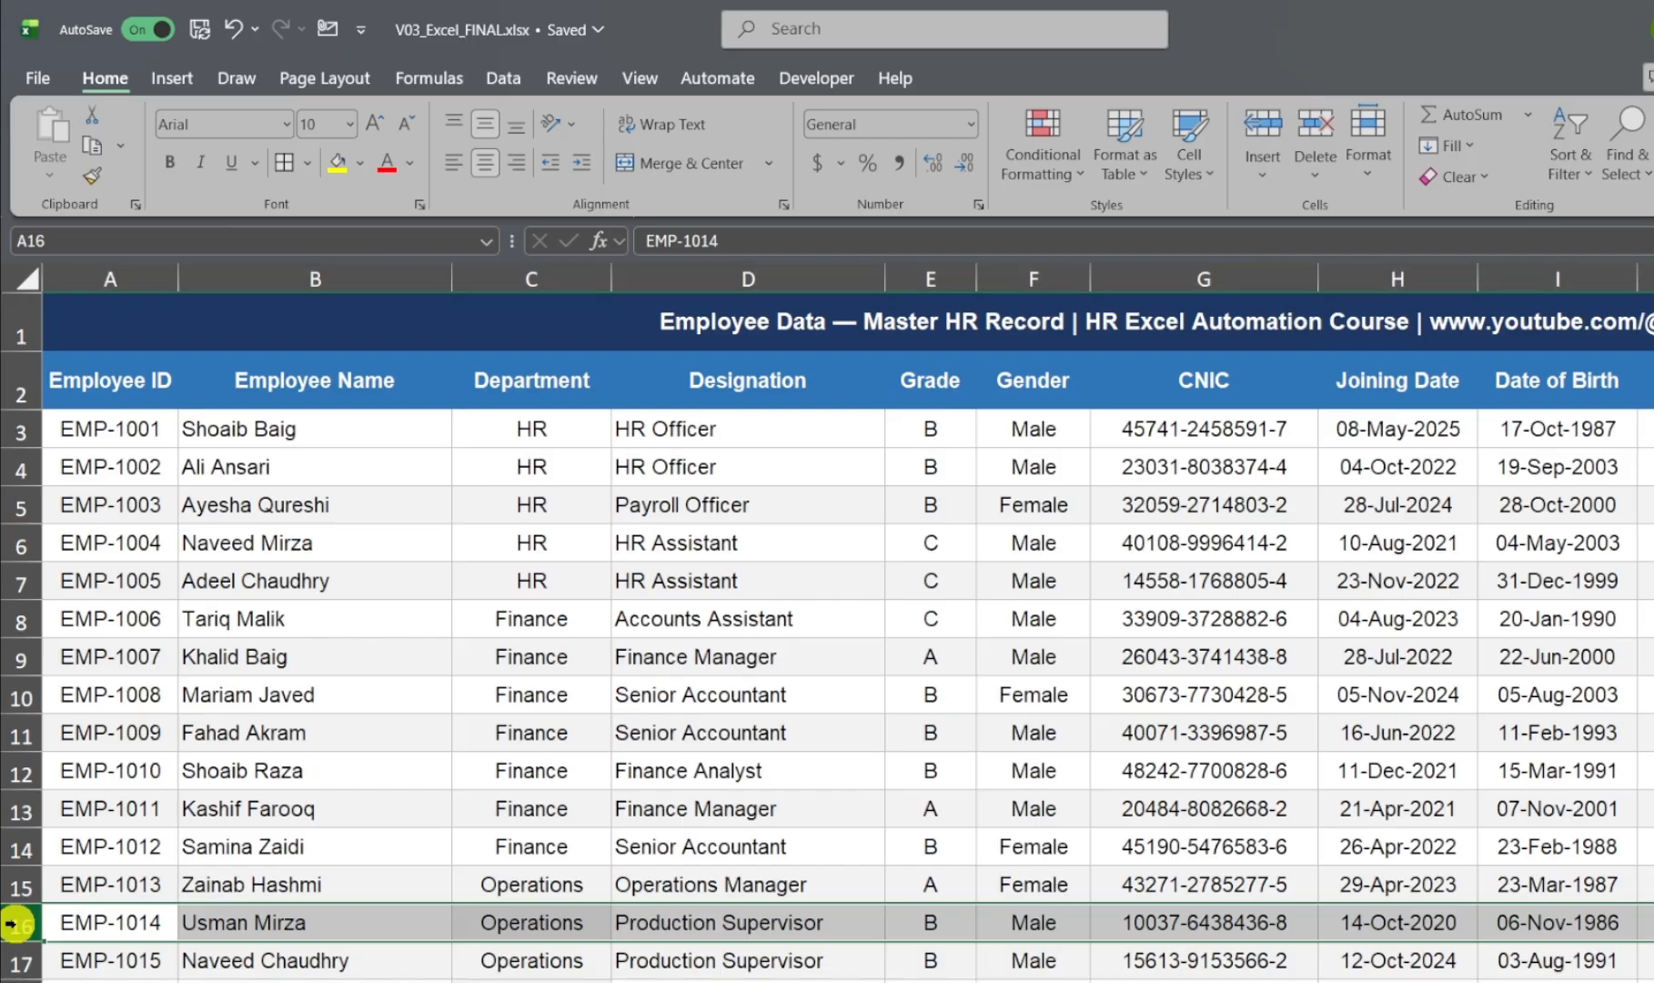
pyautogui.hotkey('ctrl', '+')
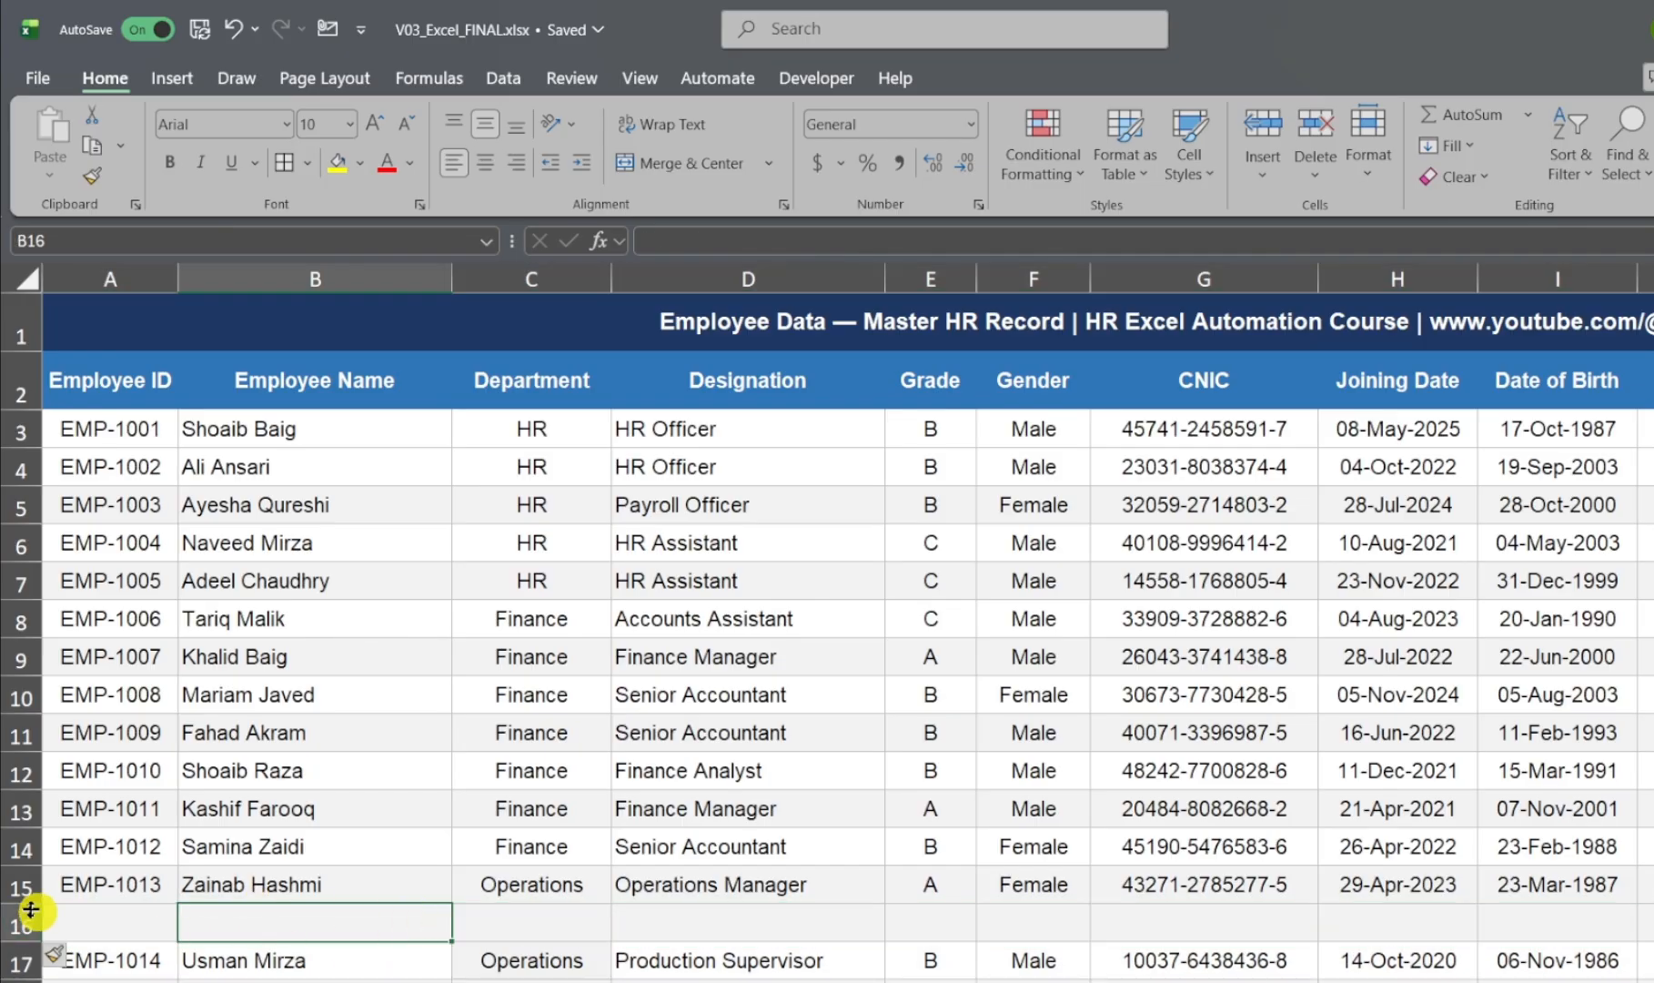
pyautogui.hotkey('ctrl', 'z')
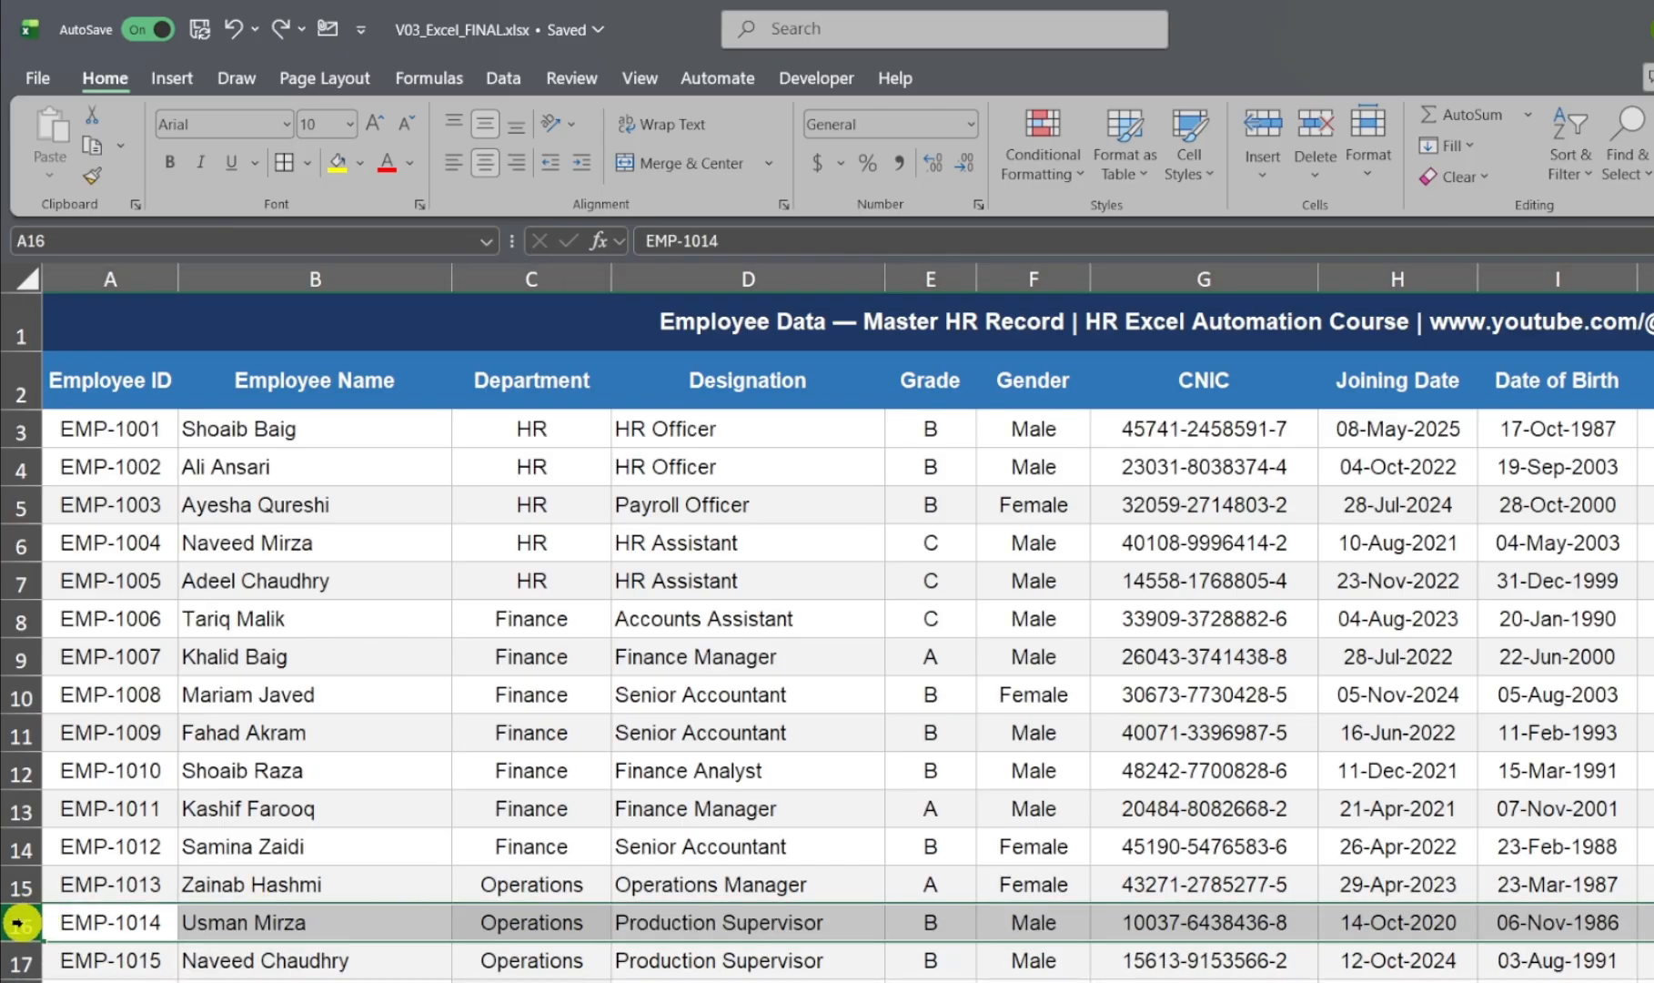
pyautogui.click(336, 162)
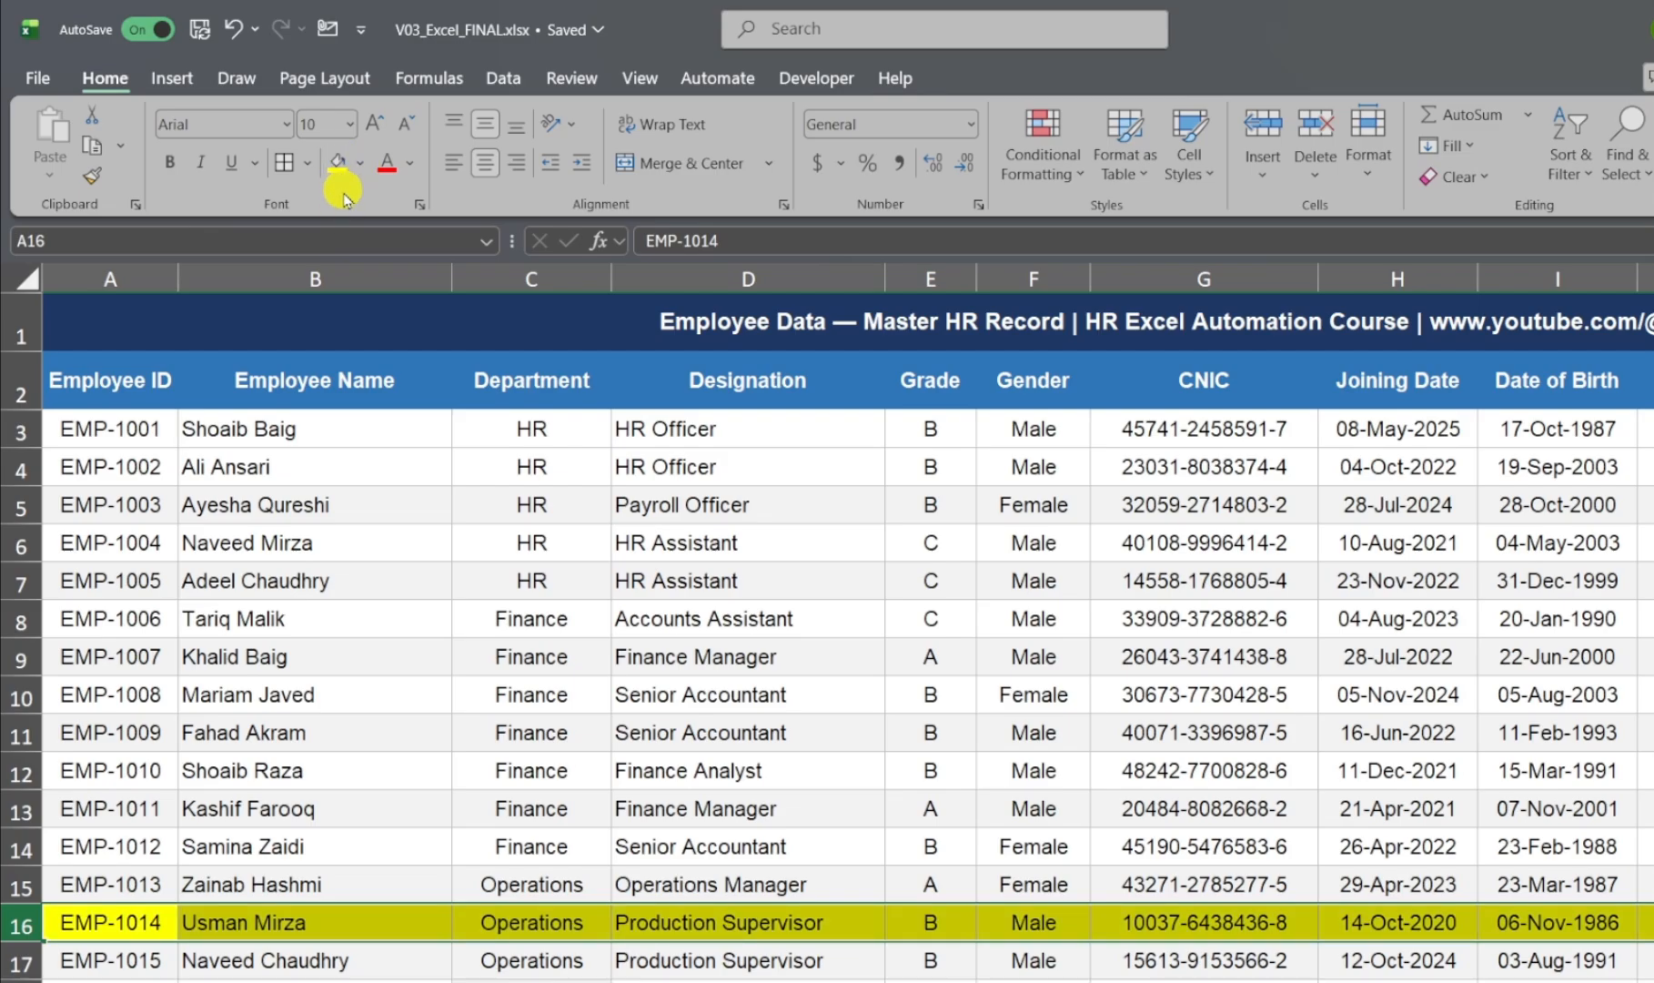
pyautogui.hotkey('ctrl', 'z')
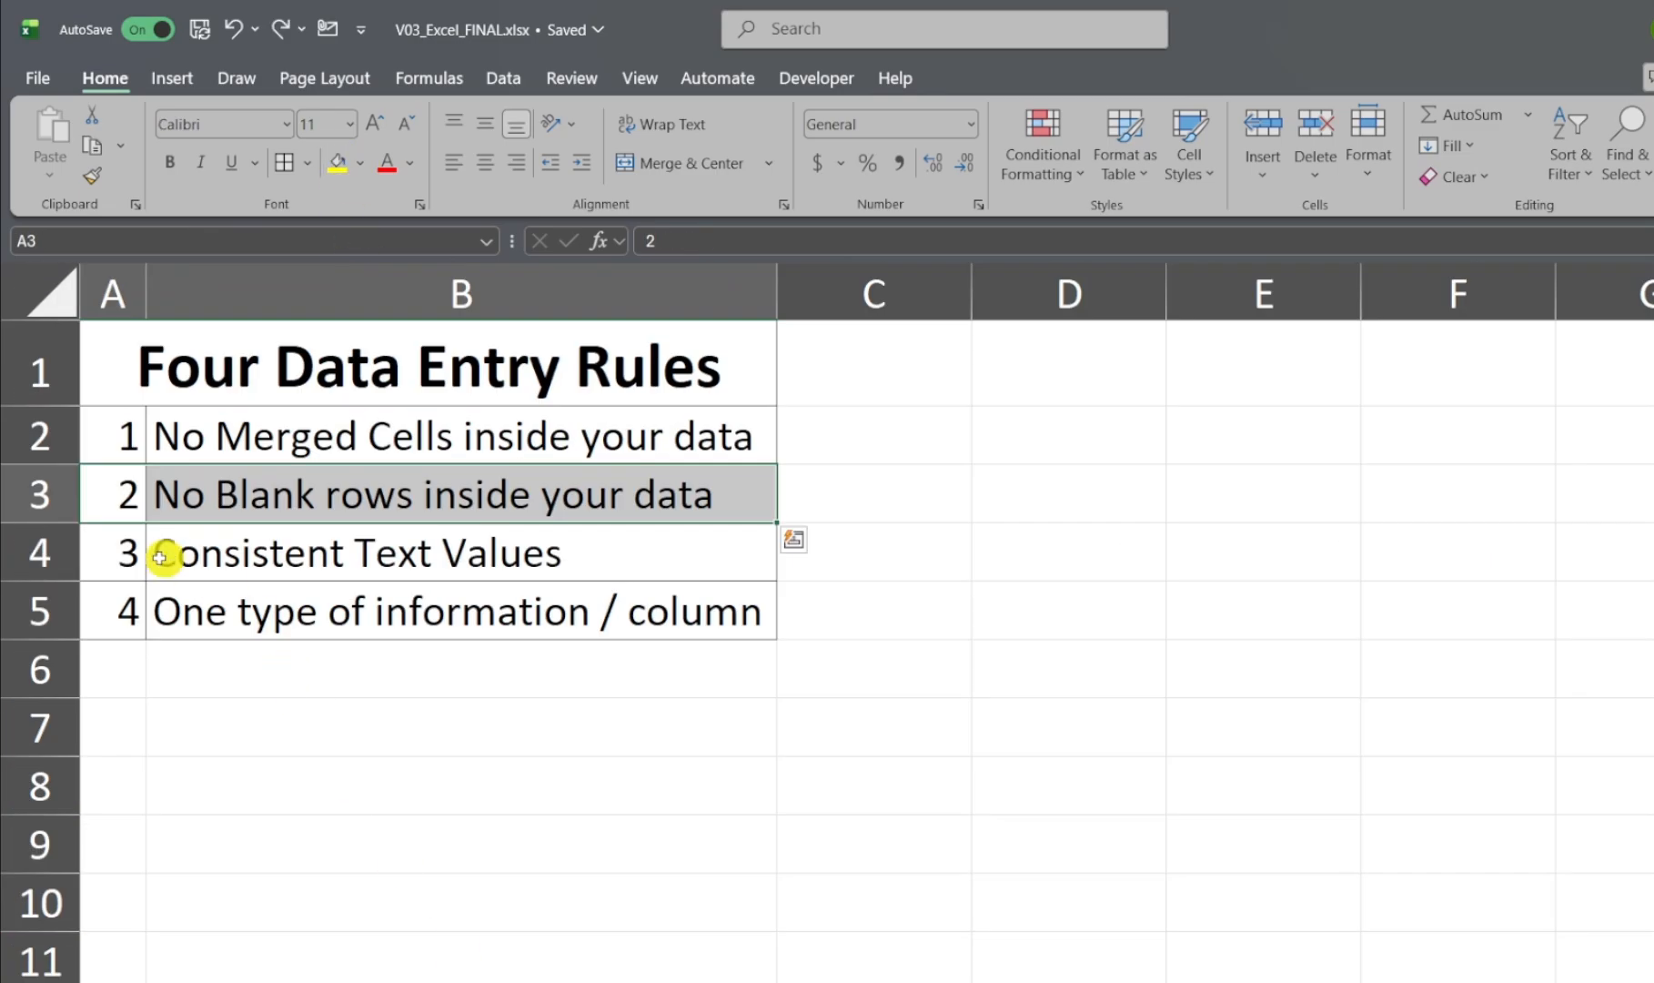
# Step: Select the "Consistent Text Values" rule and examine the HR and Finance entries in the employee sheet's Department column
pyautogui.moveTo(128, 551); pyautogui.dragTo(426, 560)
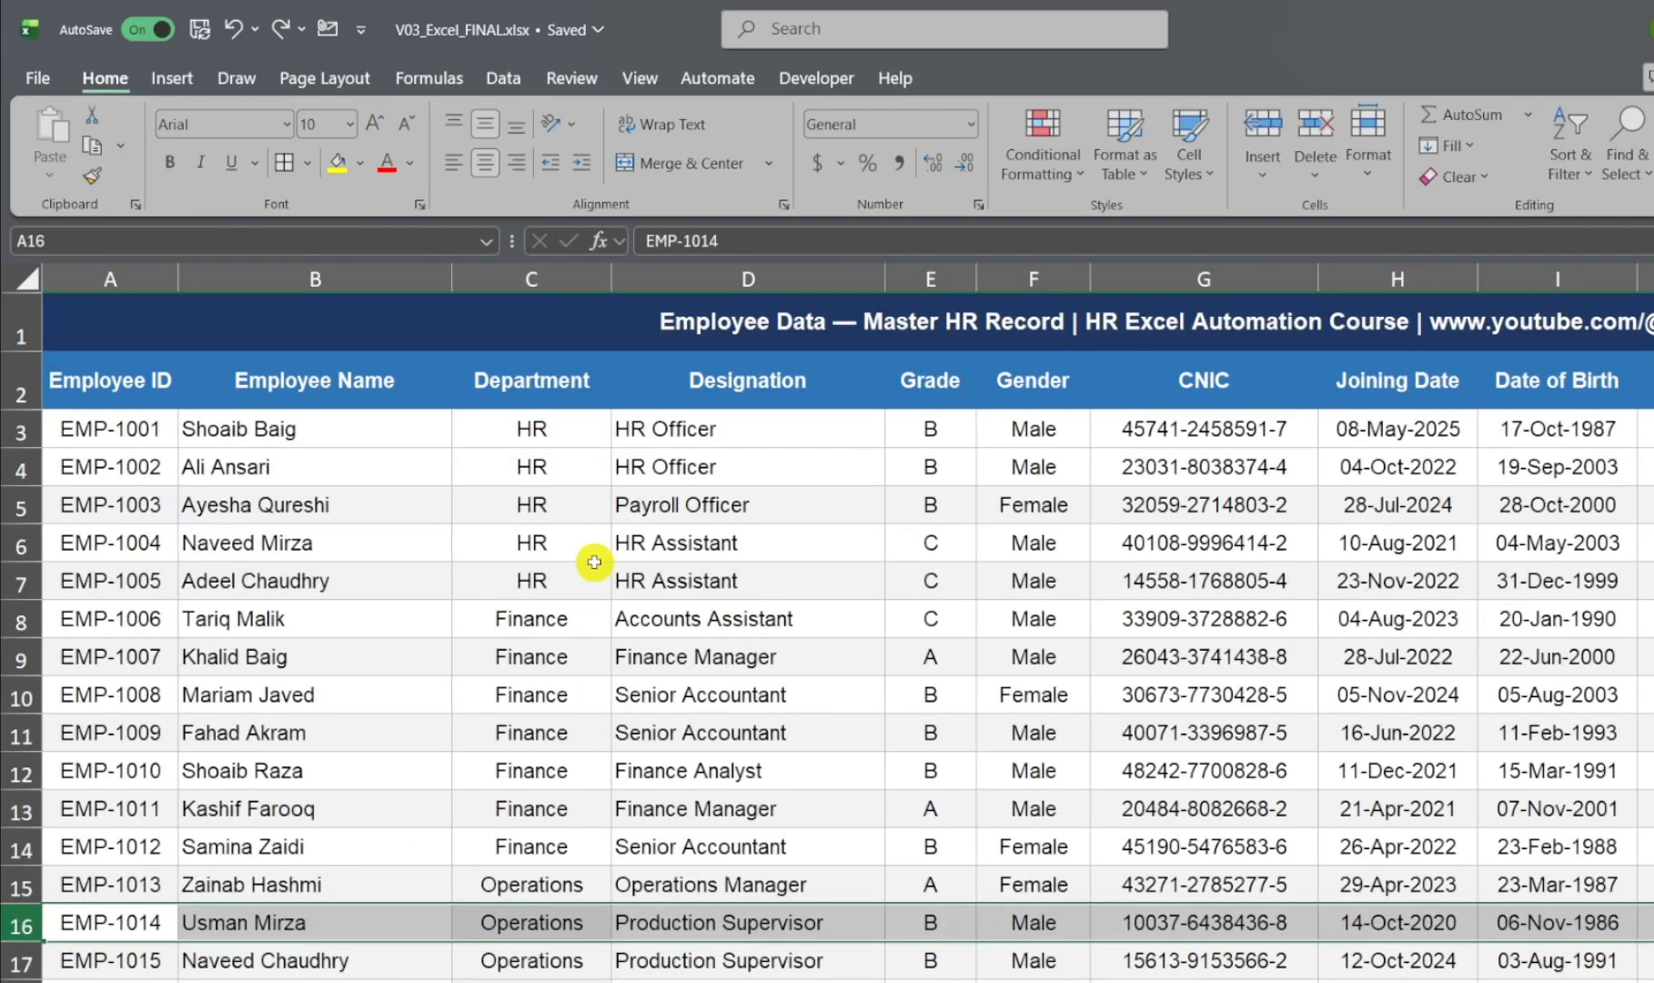
pyautogui.click(595, 557)
pyautogui.click(550, 278)
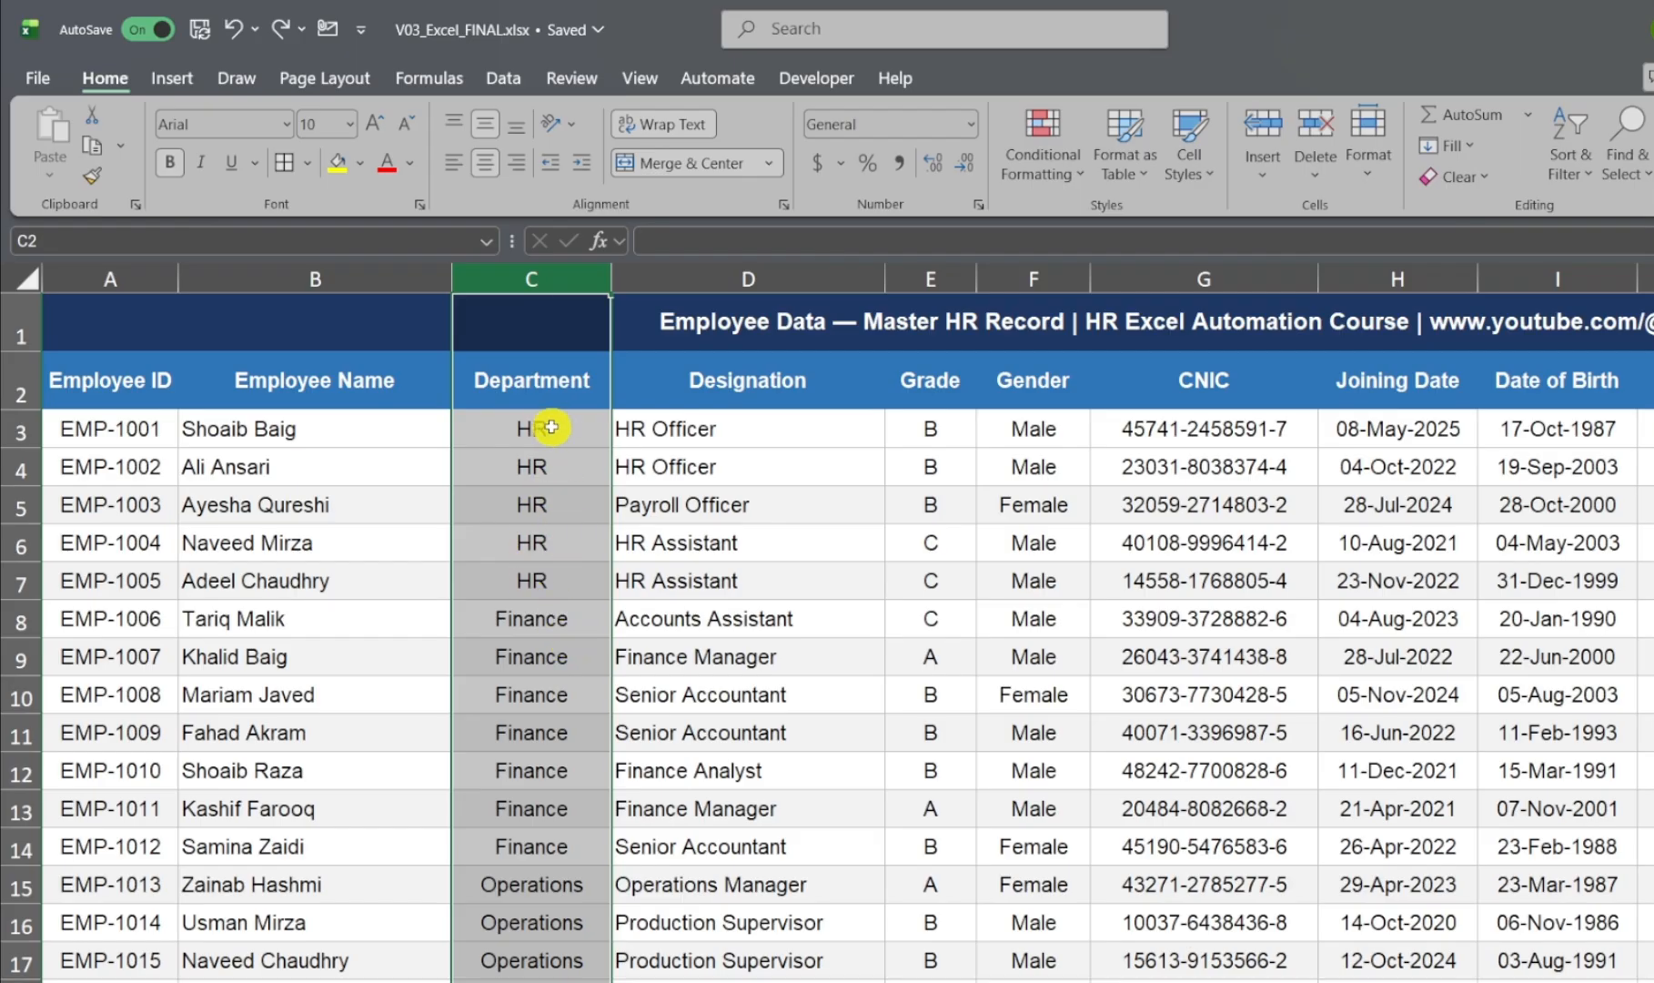
pyautogui.moveTo(554, 428); pyautogui.dragTo(566, 552)
pyautogui.moveTo(544, 628); pyautogui.dragTo(561, 813)
pyautogui.scroll(-2, 562, 783)
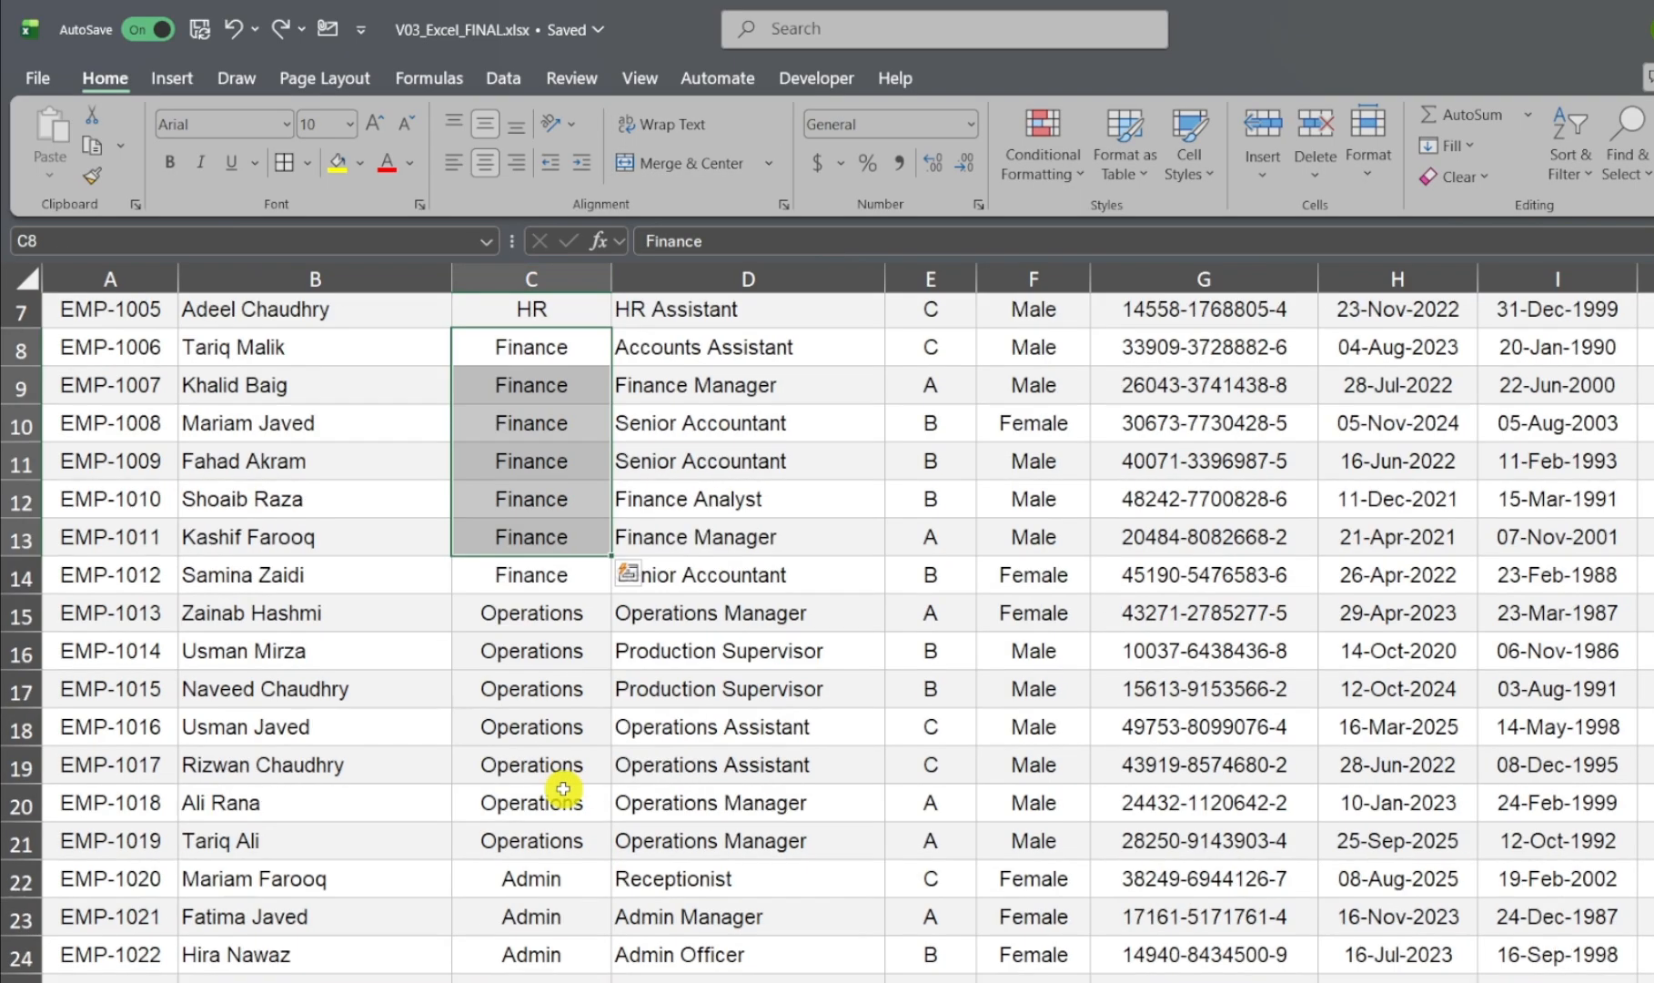
# Step: Examine the Operations, Admin and remaining entries in the Department column for consistent text
pyautogui.moveTo(547, 610); pyautogui.dragTo(546, 756)
pyautogui.scroll(-2, 543, 749)
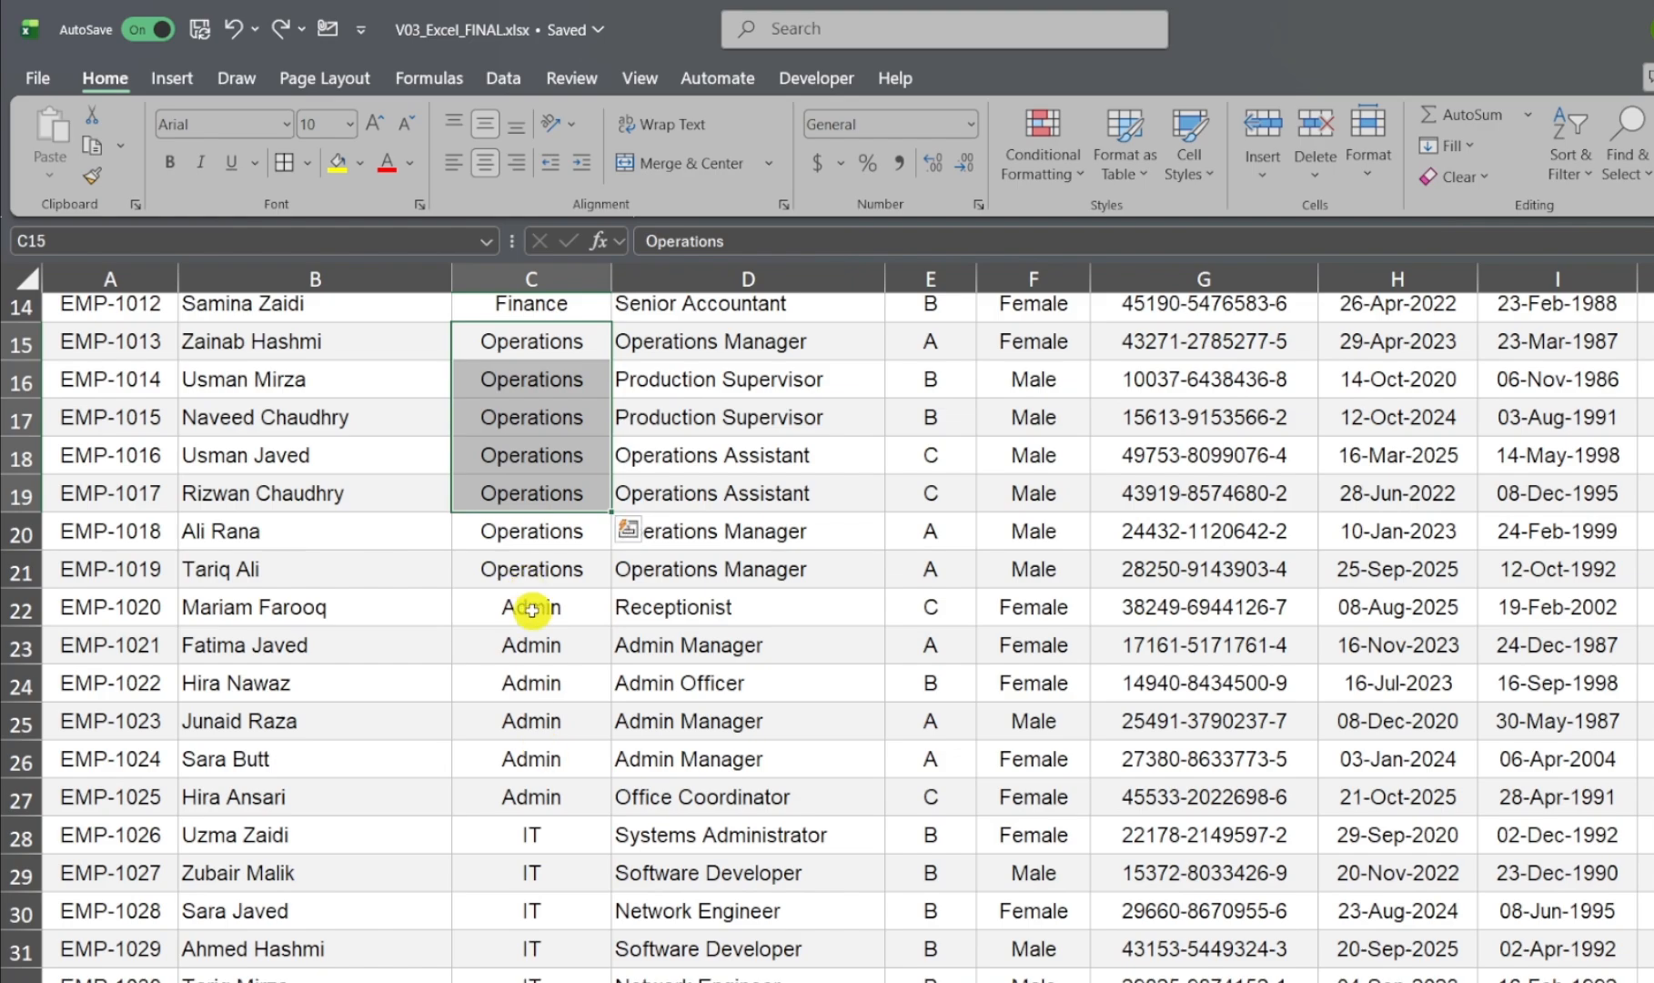
pyautogui.moveTo(536, 614); pyautogui.dragTo(538, 751)
pyautogui.scroll(-6, 540, 747)
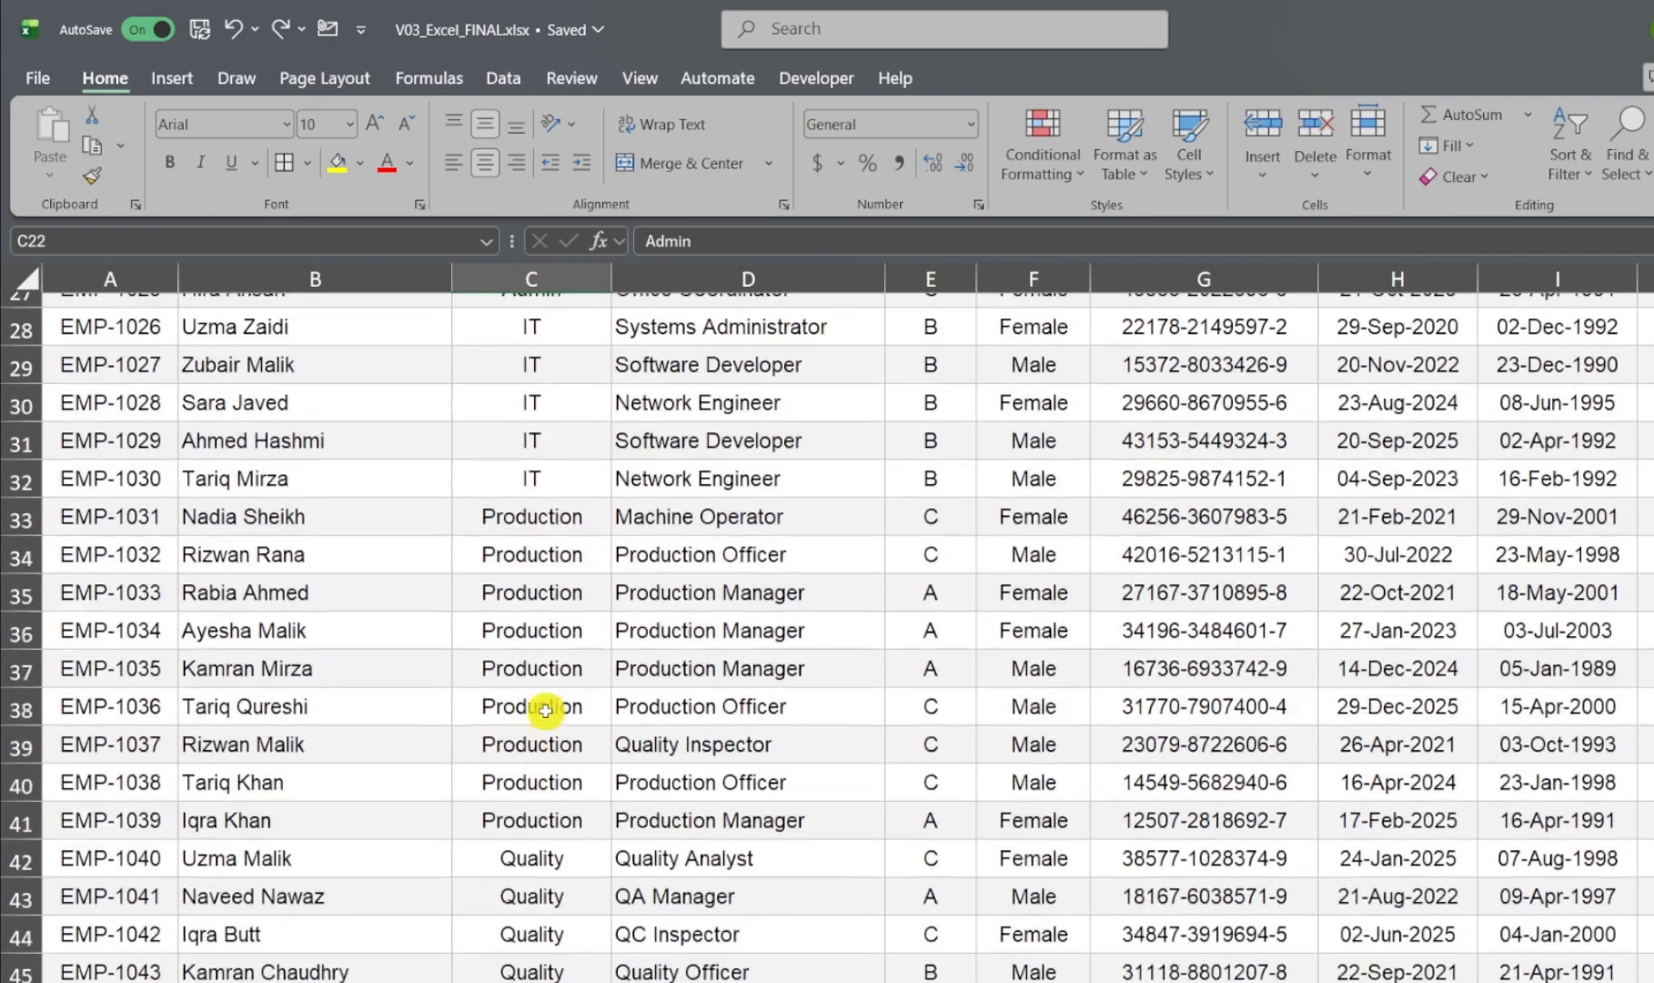
pyautogui.scroll(8, 544, 724)
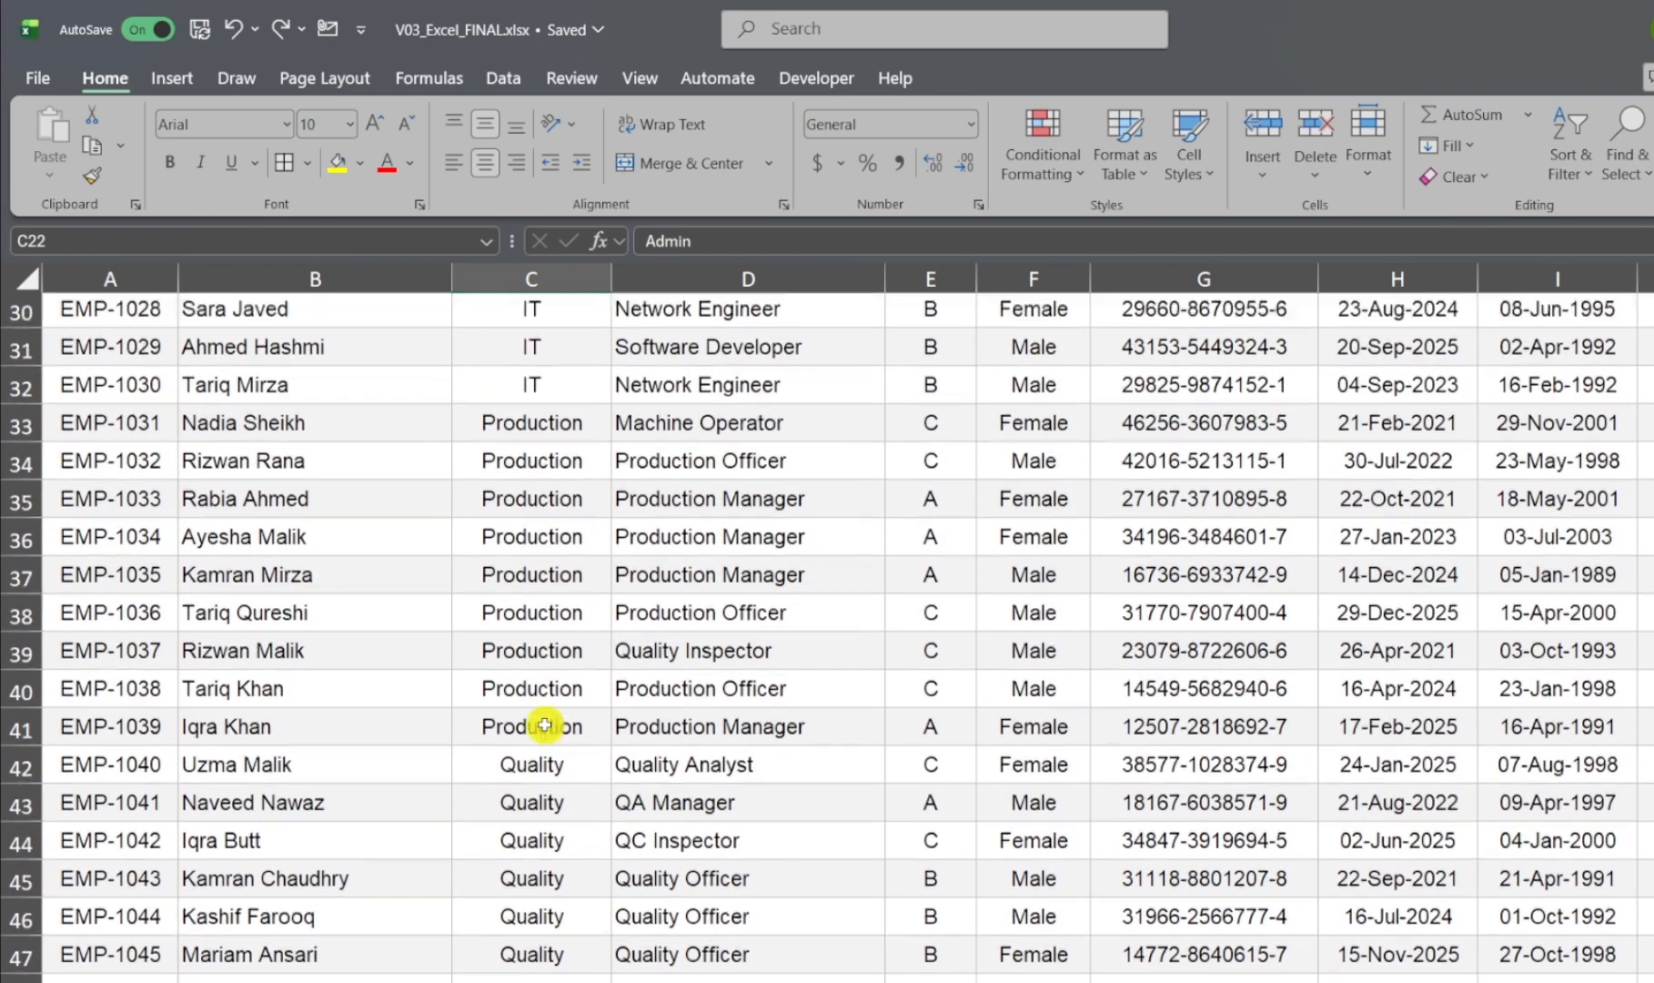
pyautogui.scroll(3, 545, 724)
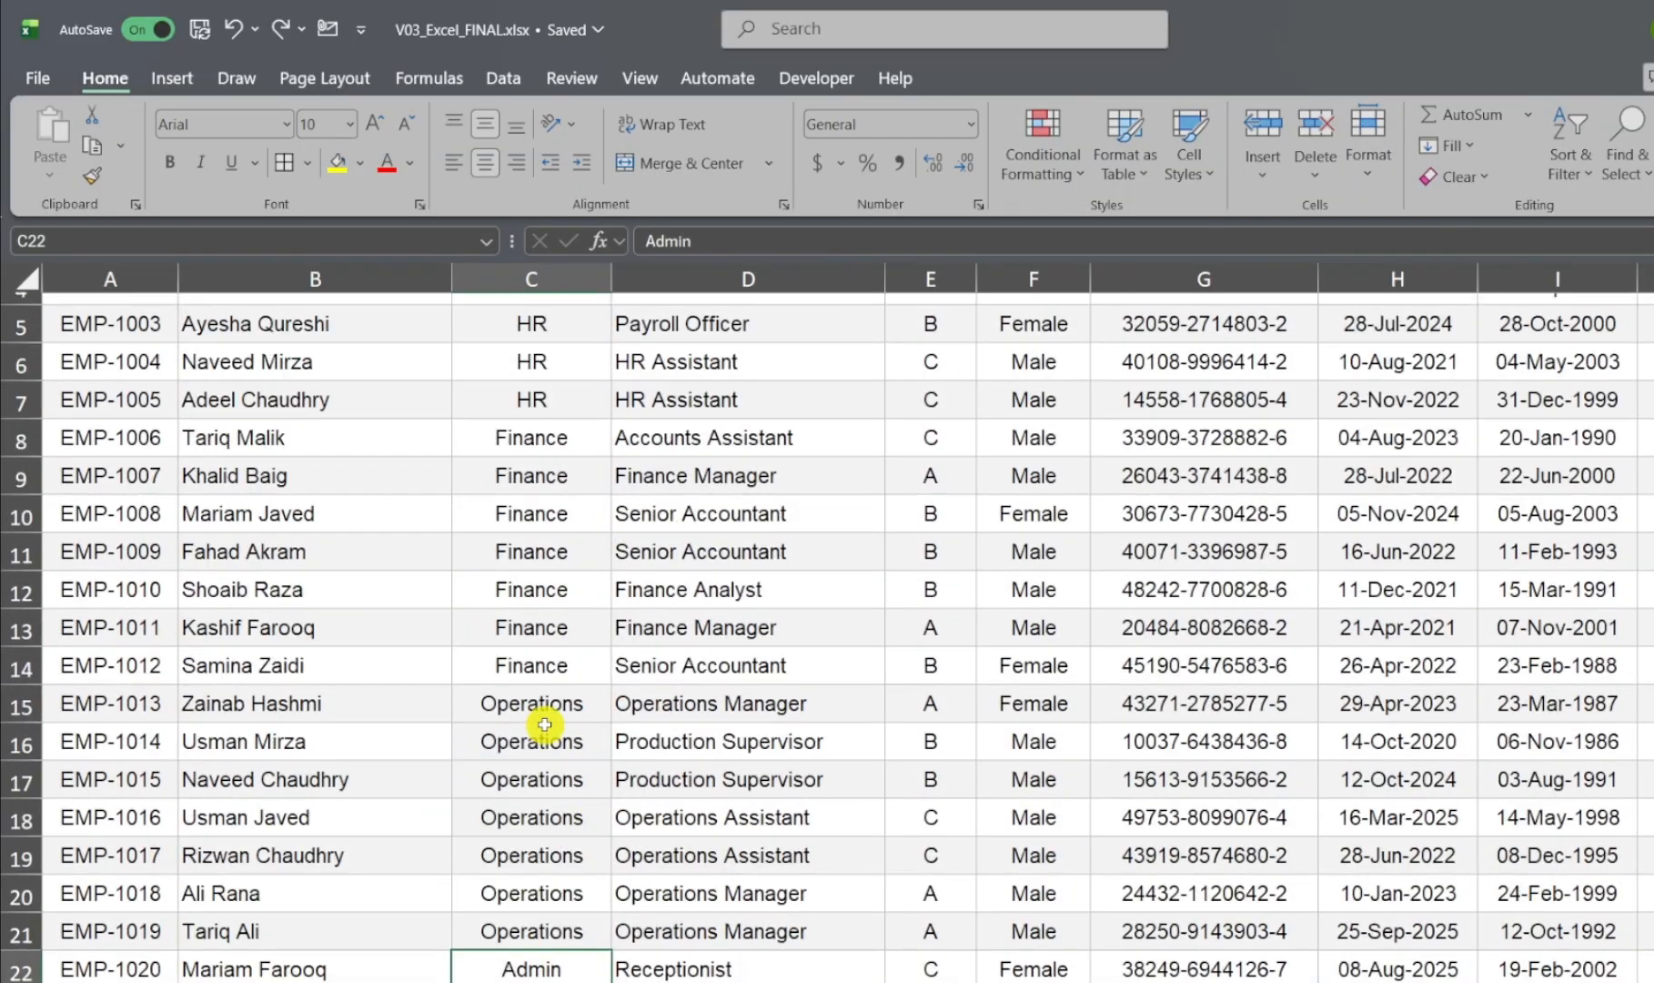
pyautogui.click(533, 733)
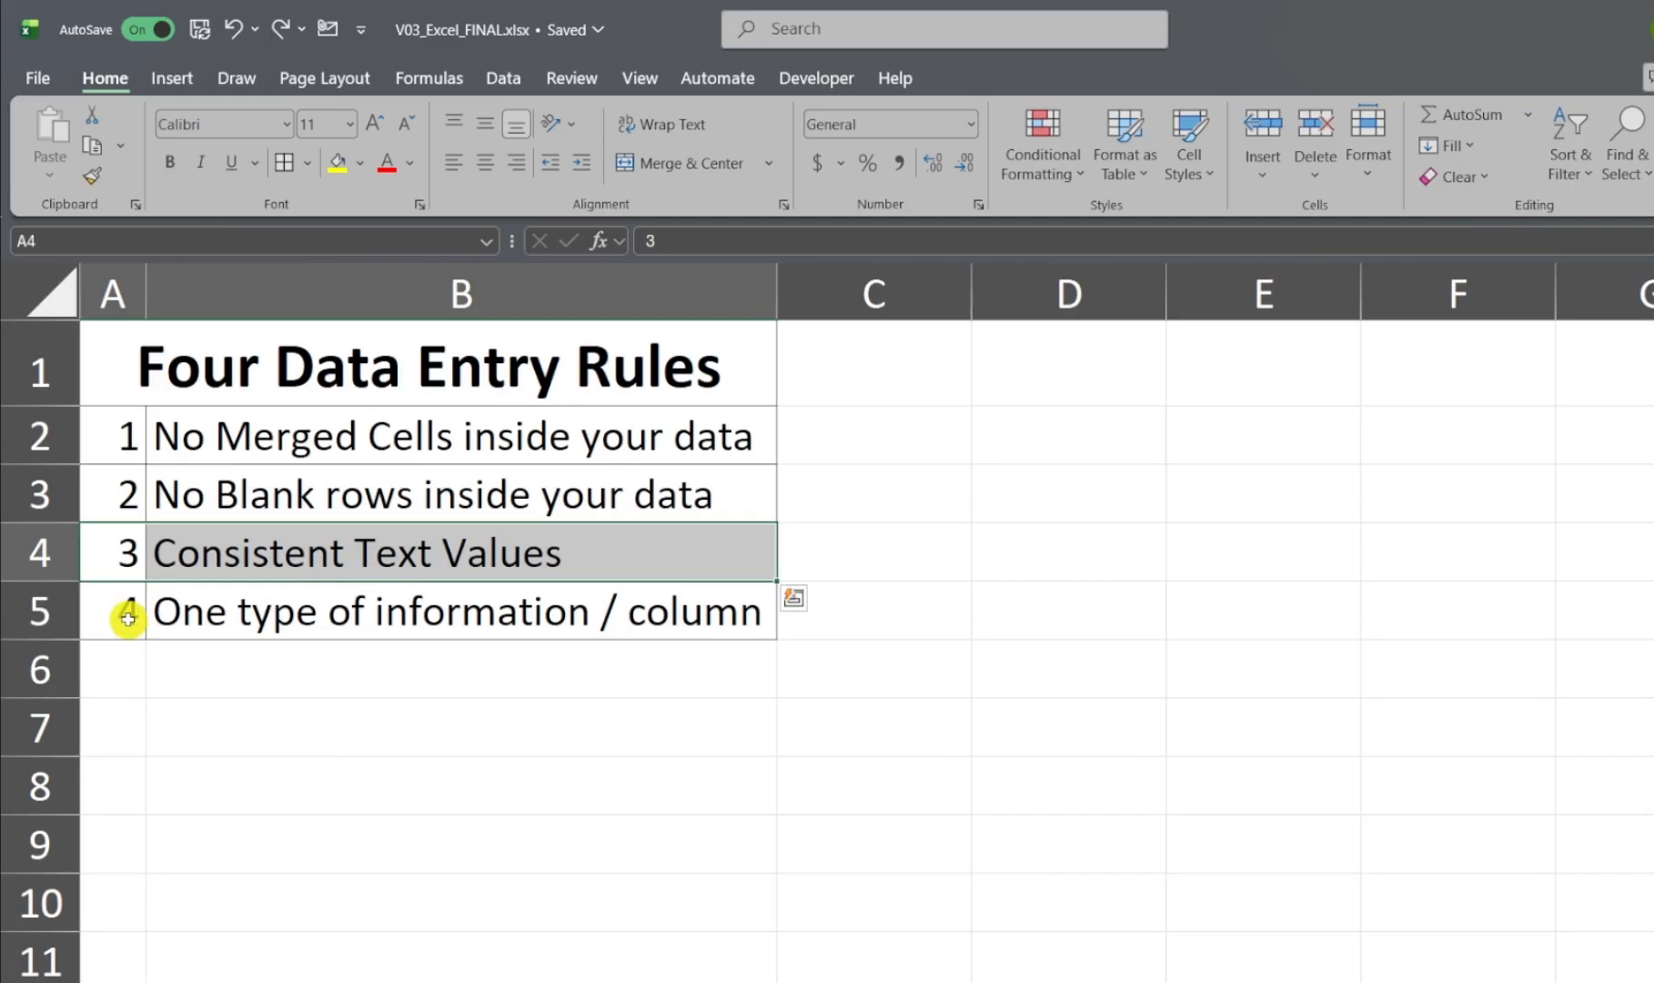
# Step: Select the "One type of information / column" rule and examine the Joining Date and Date of Birth columns against it
pyautogui.moveTo(129, 617); pyautogui.dragTo(388, 621)
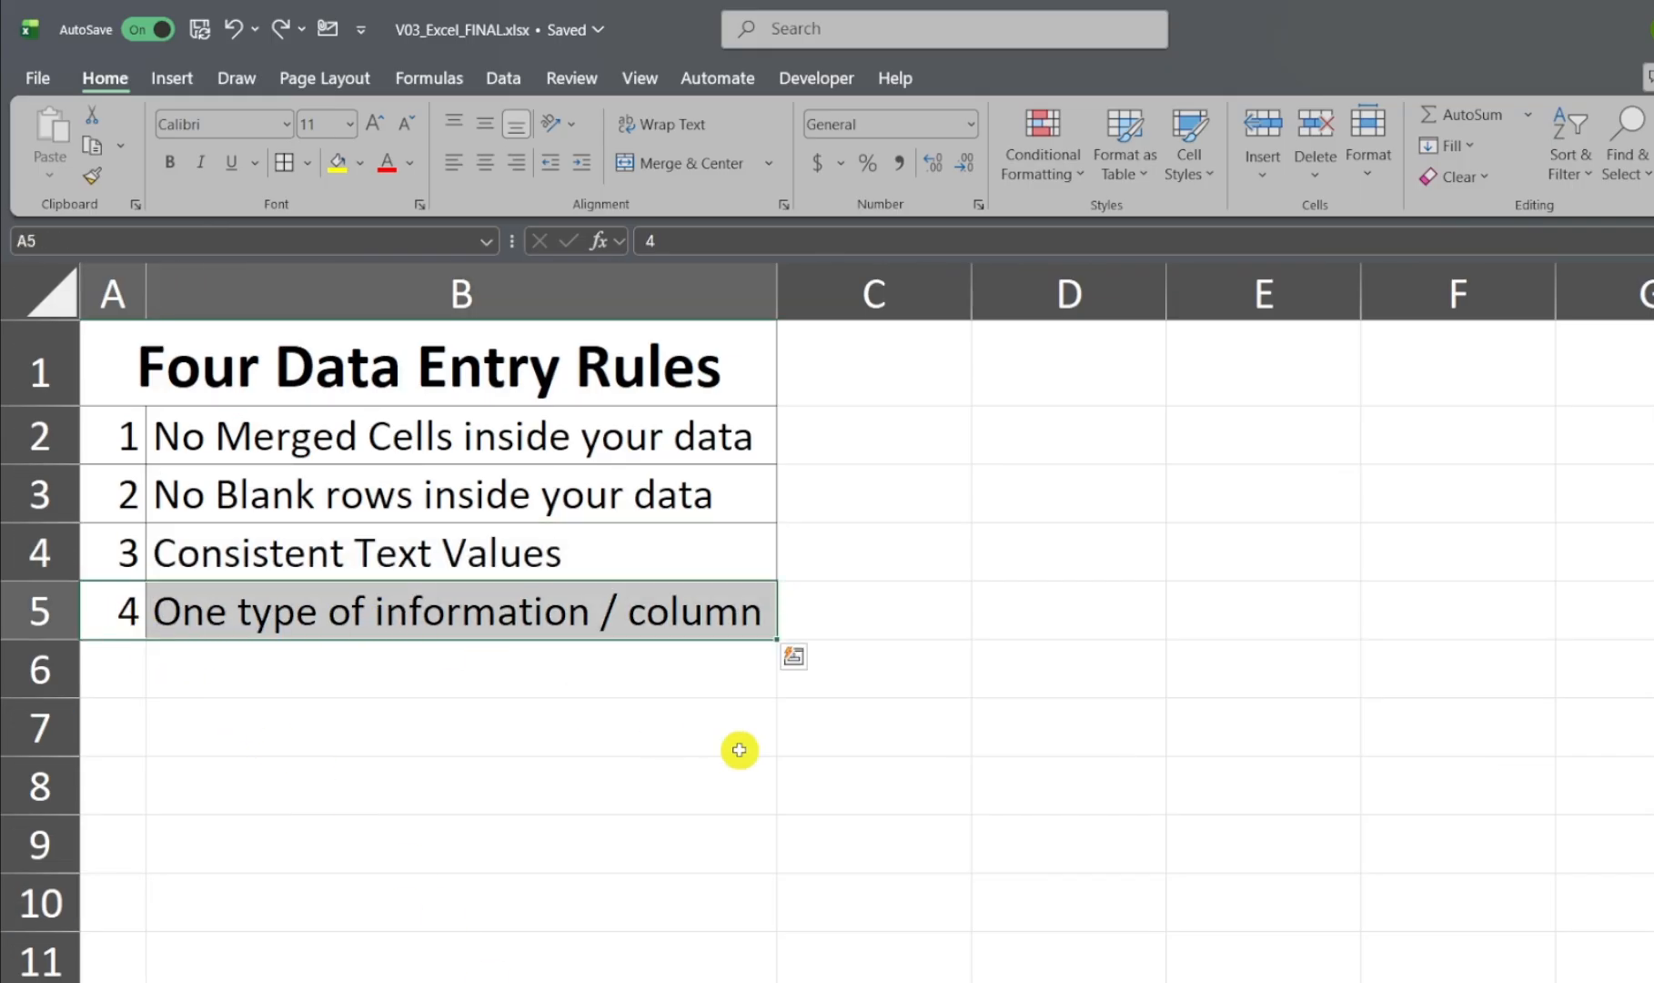
pyautogui.click(642, 725)
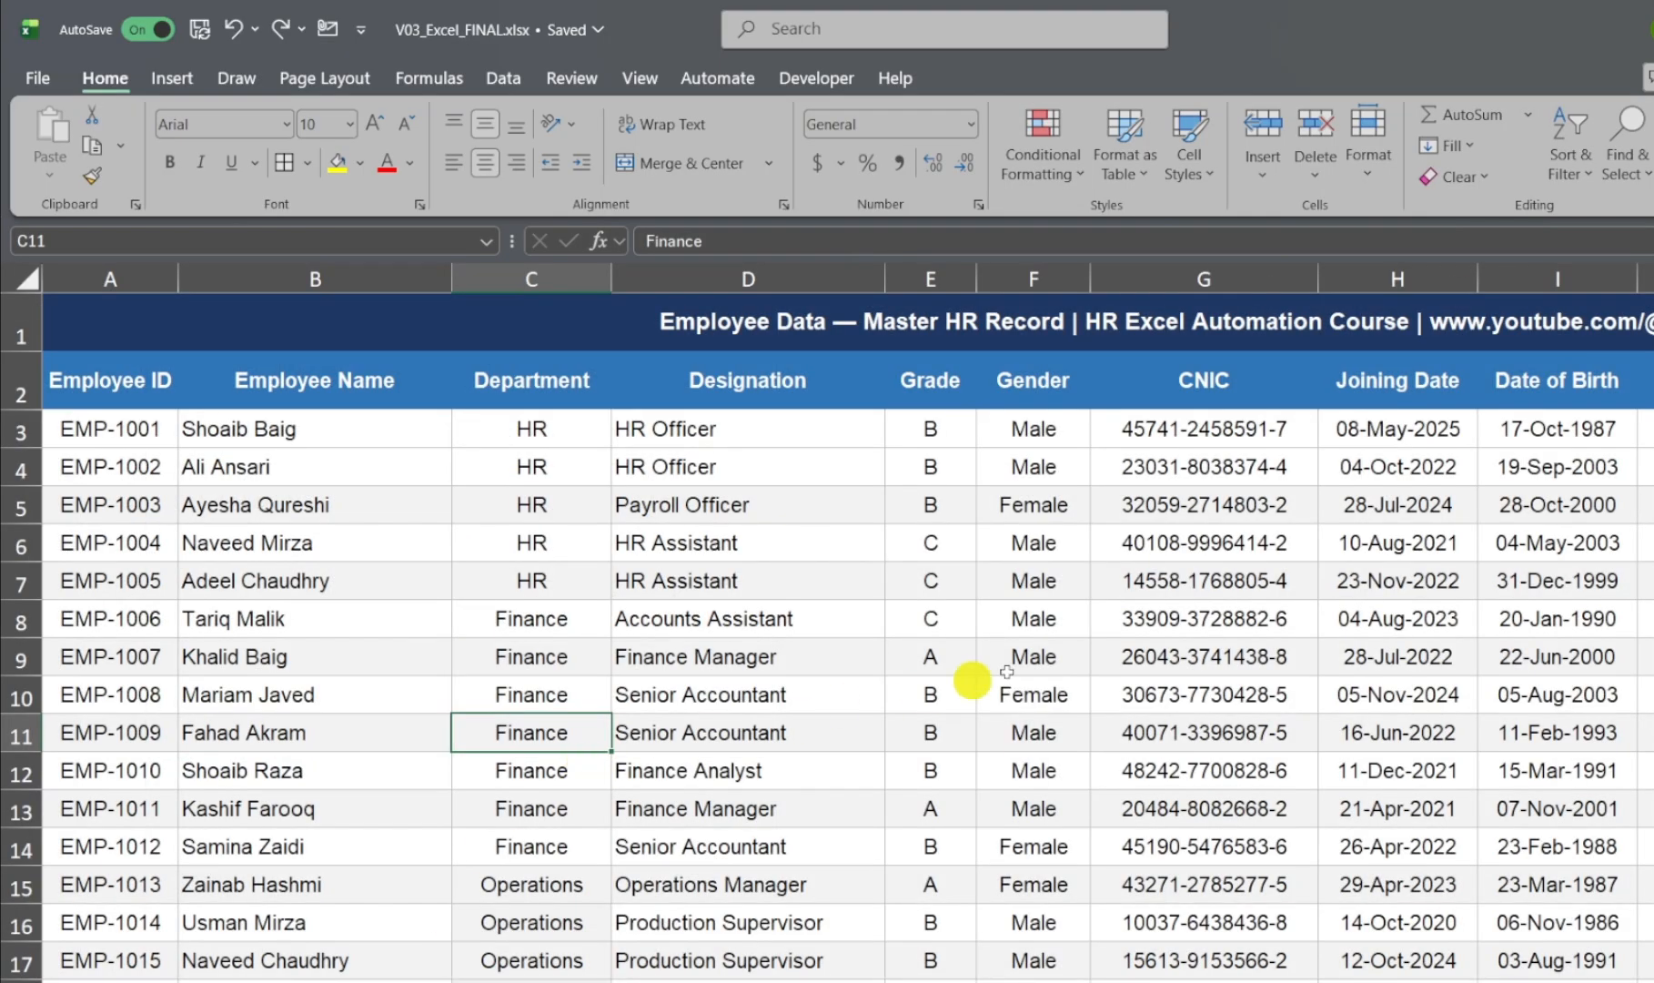
pyautogui.click(1399, 280)
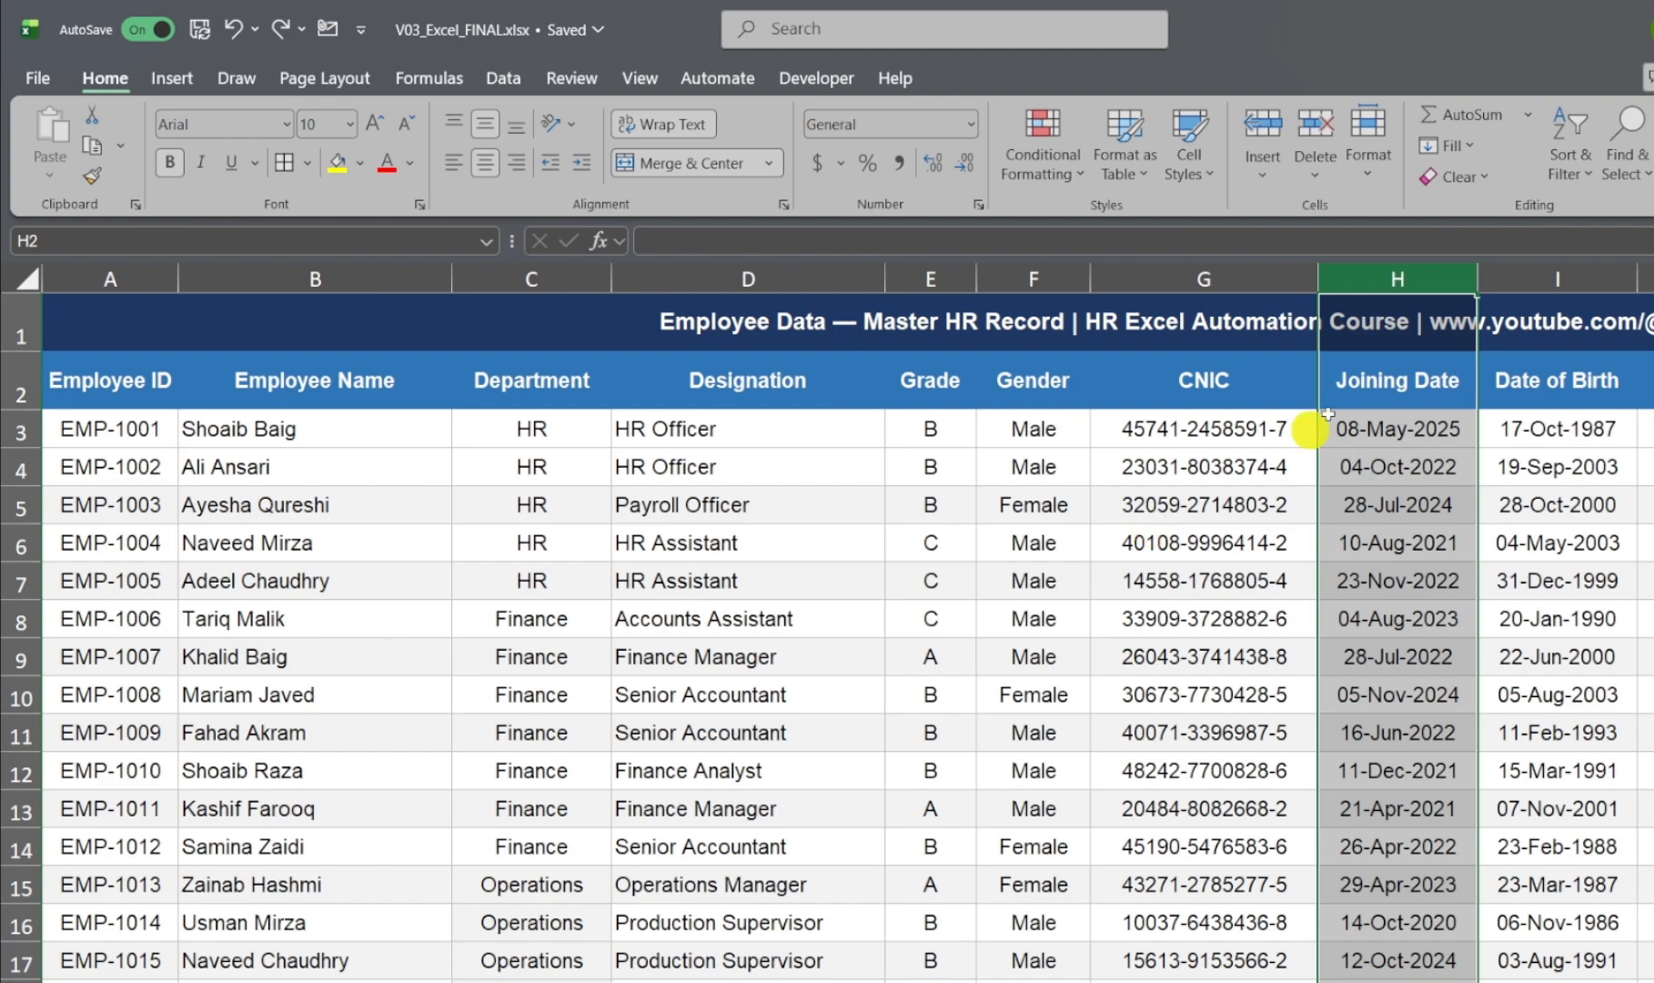
pyautogui.click(1551, 278)
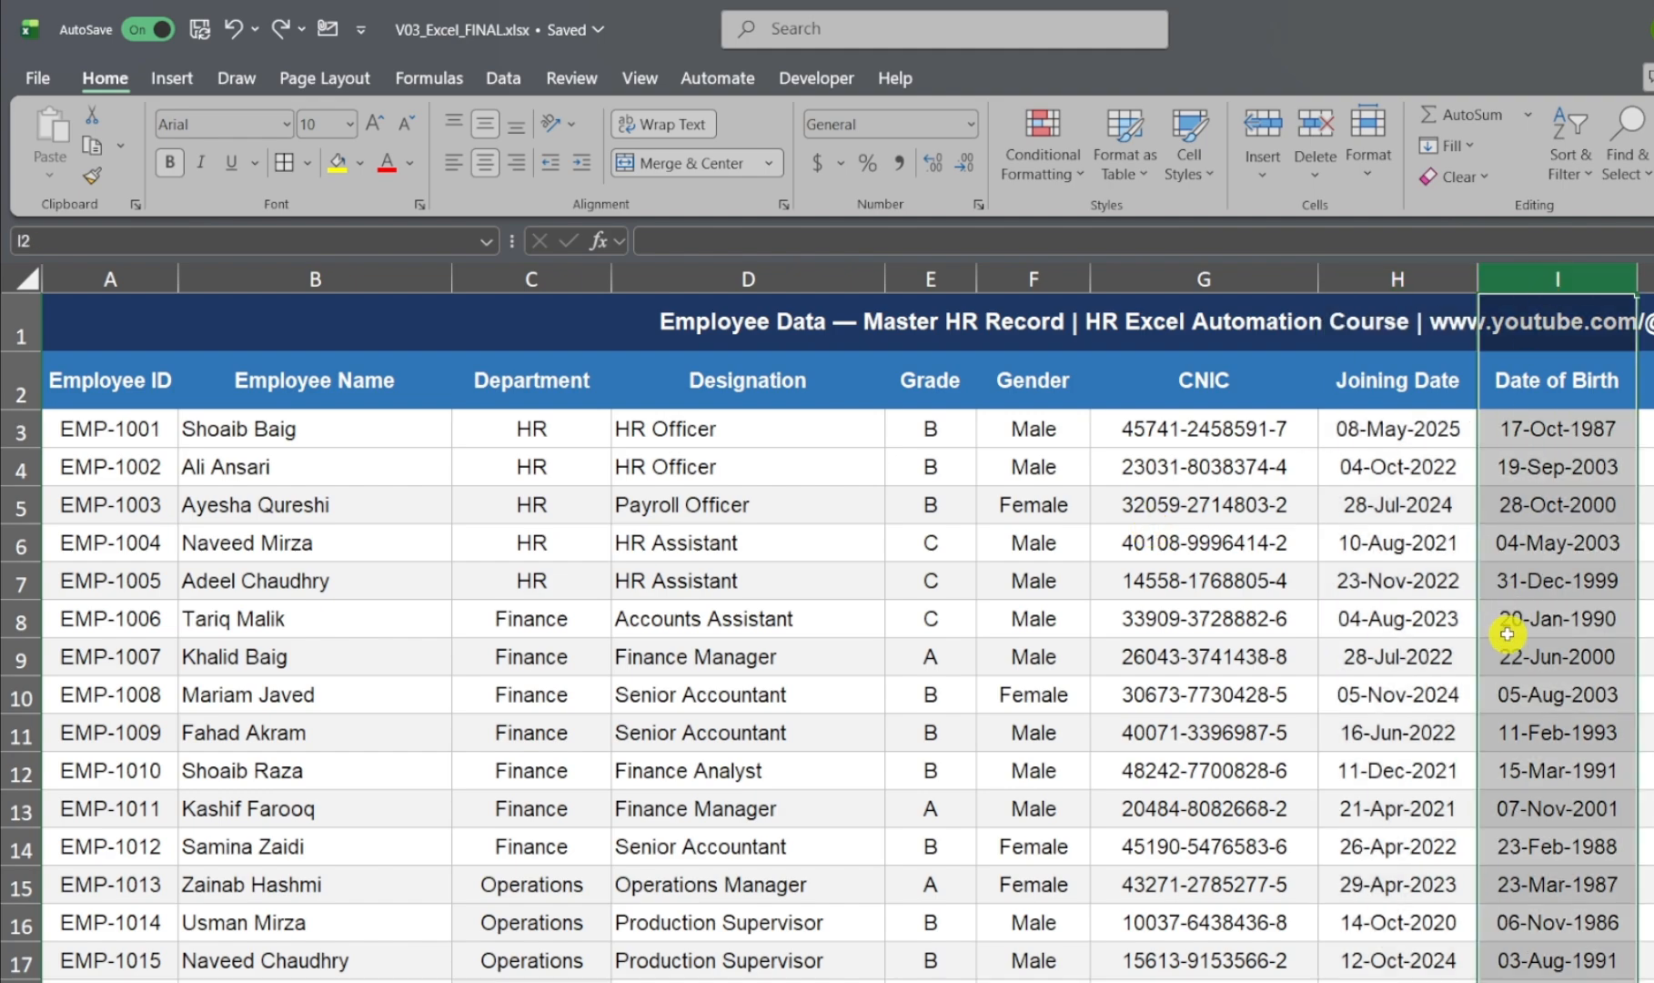
pyautogui.scroll(-2, 1514, 600)
pyautogui.scroll(2, 1516, 556)
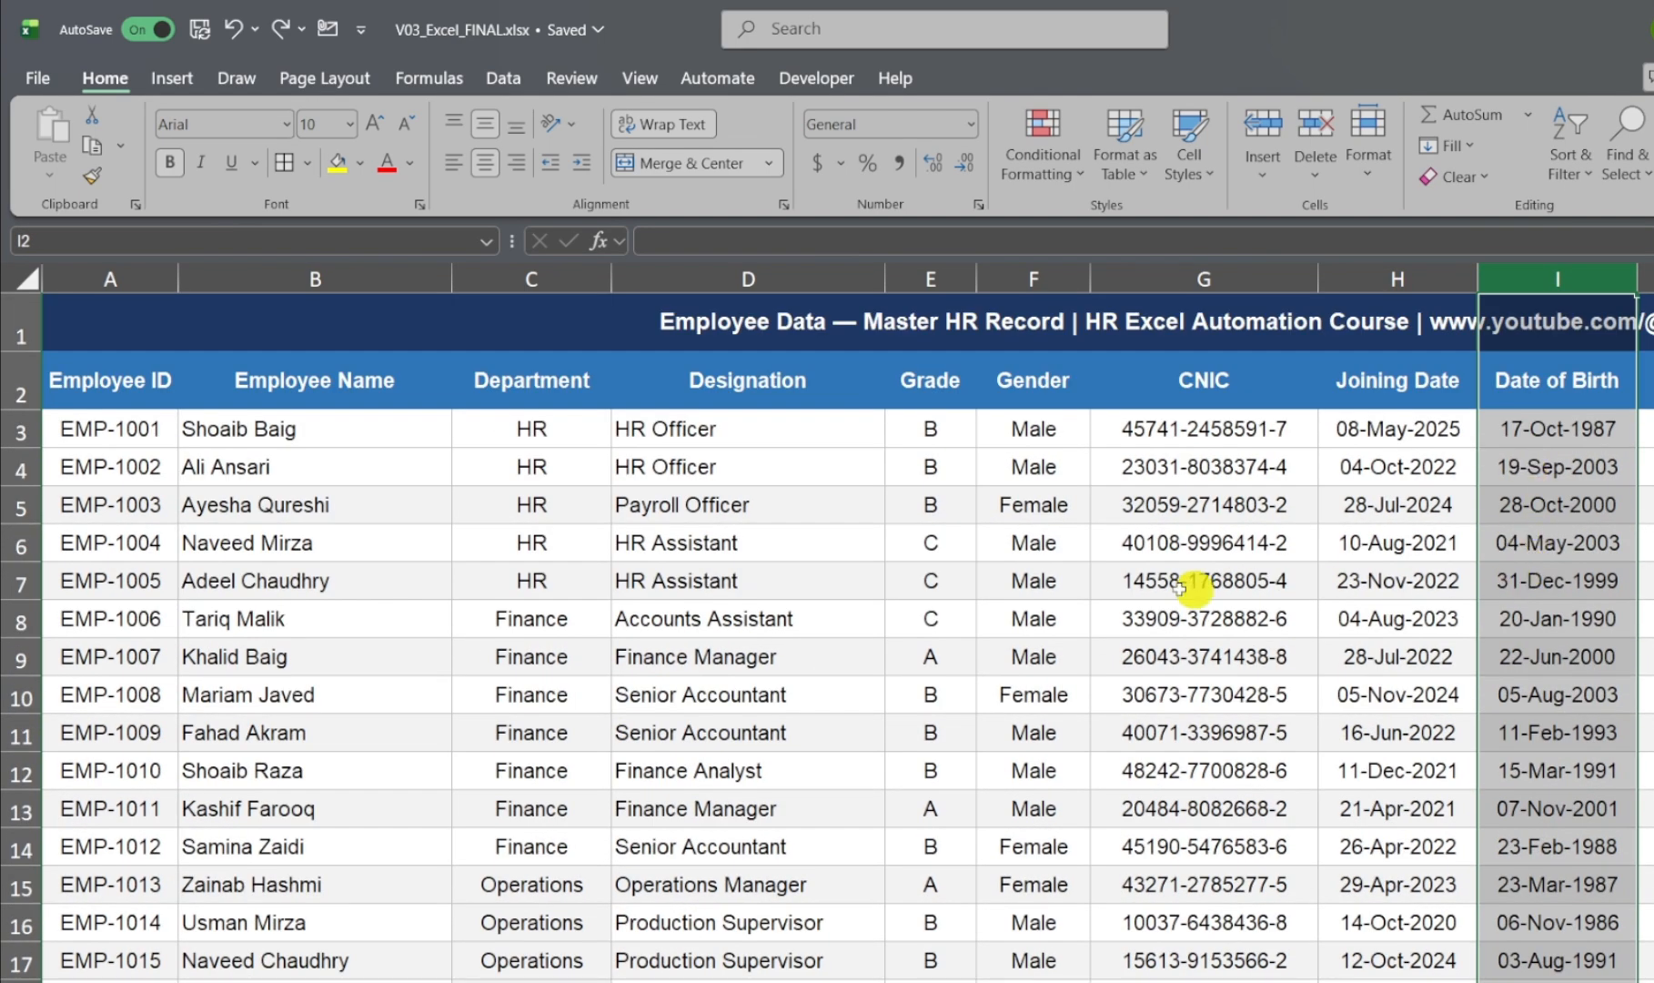
pyautogui.click(1083, 583)
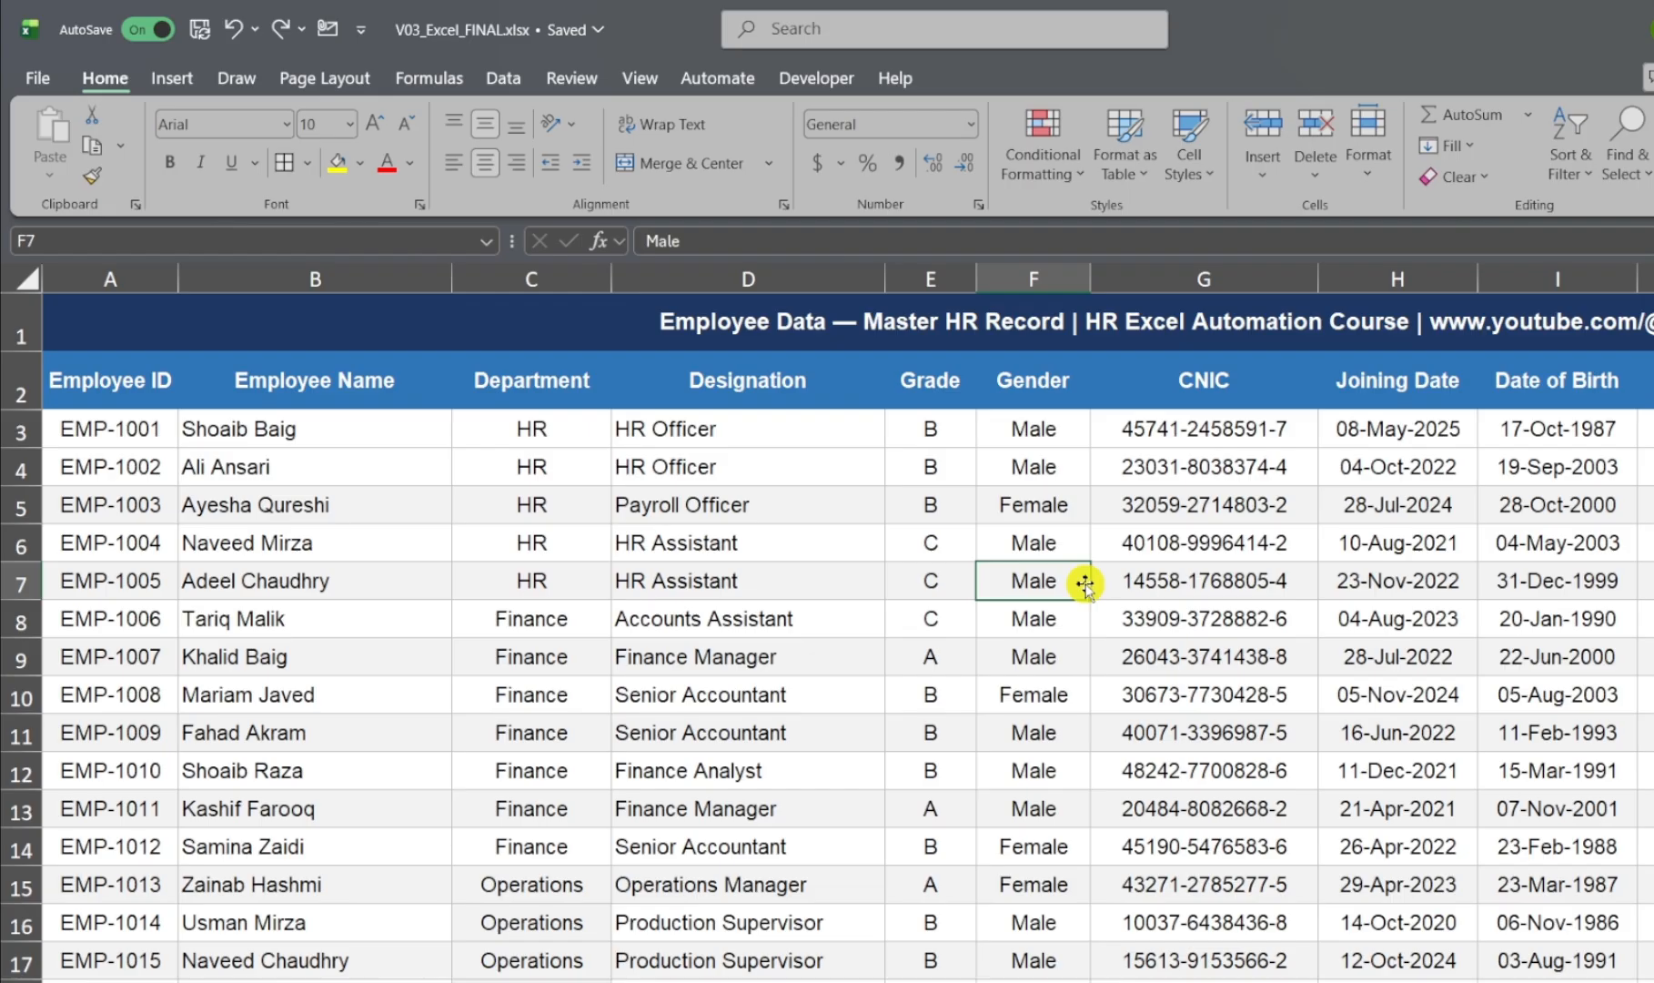
# Step: Return to the Four Data Entry Rules sheet and select all four rules in A2:B5 for review
pyautogui.click(700, 981)
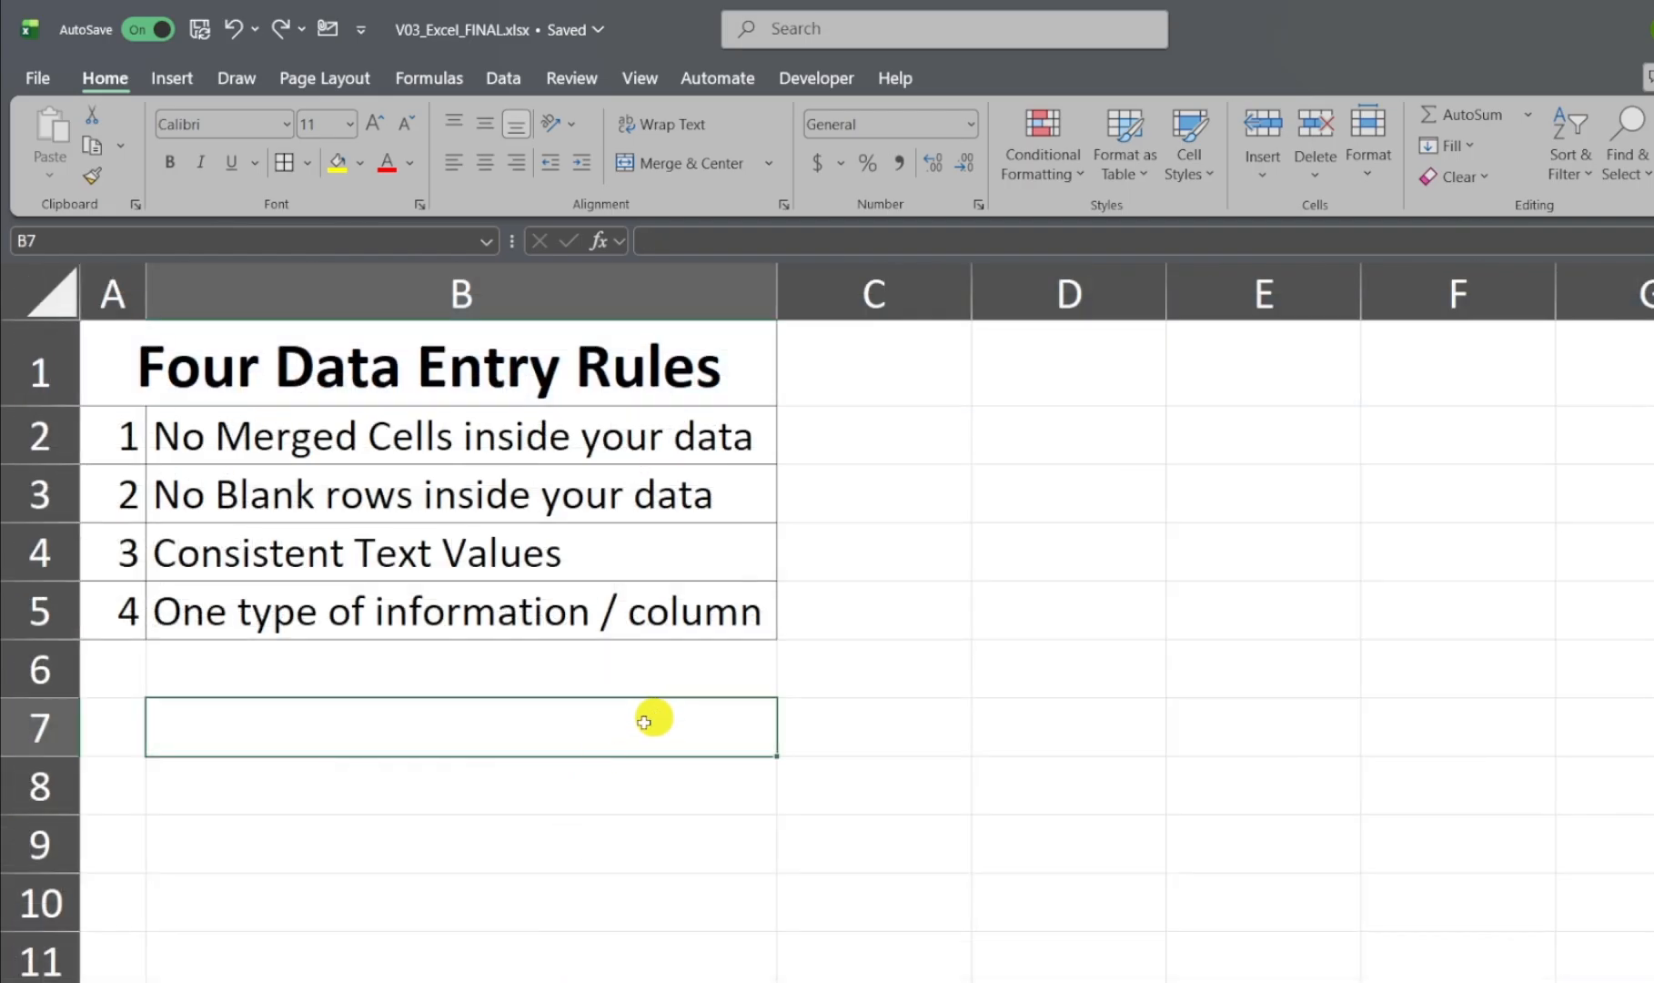
pyautogui.click(132, 431)
pyautogui.moveTo(132, 431); pyautogui.dragTo(410, 617)
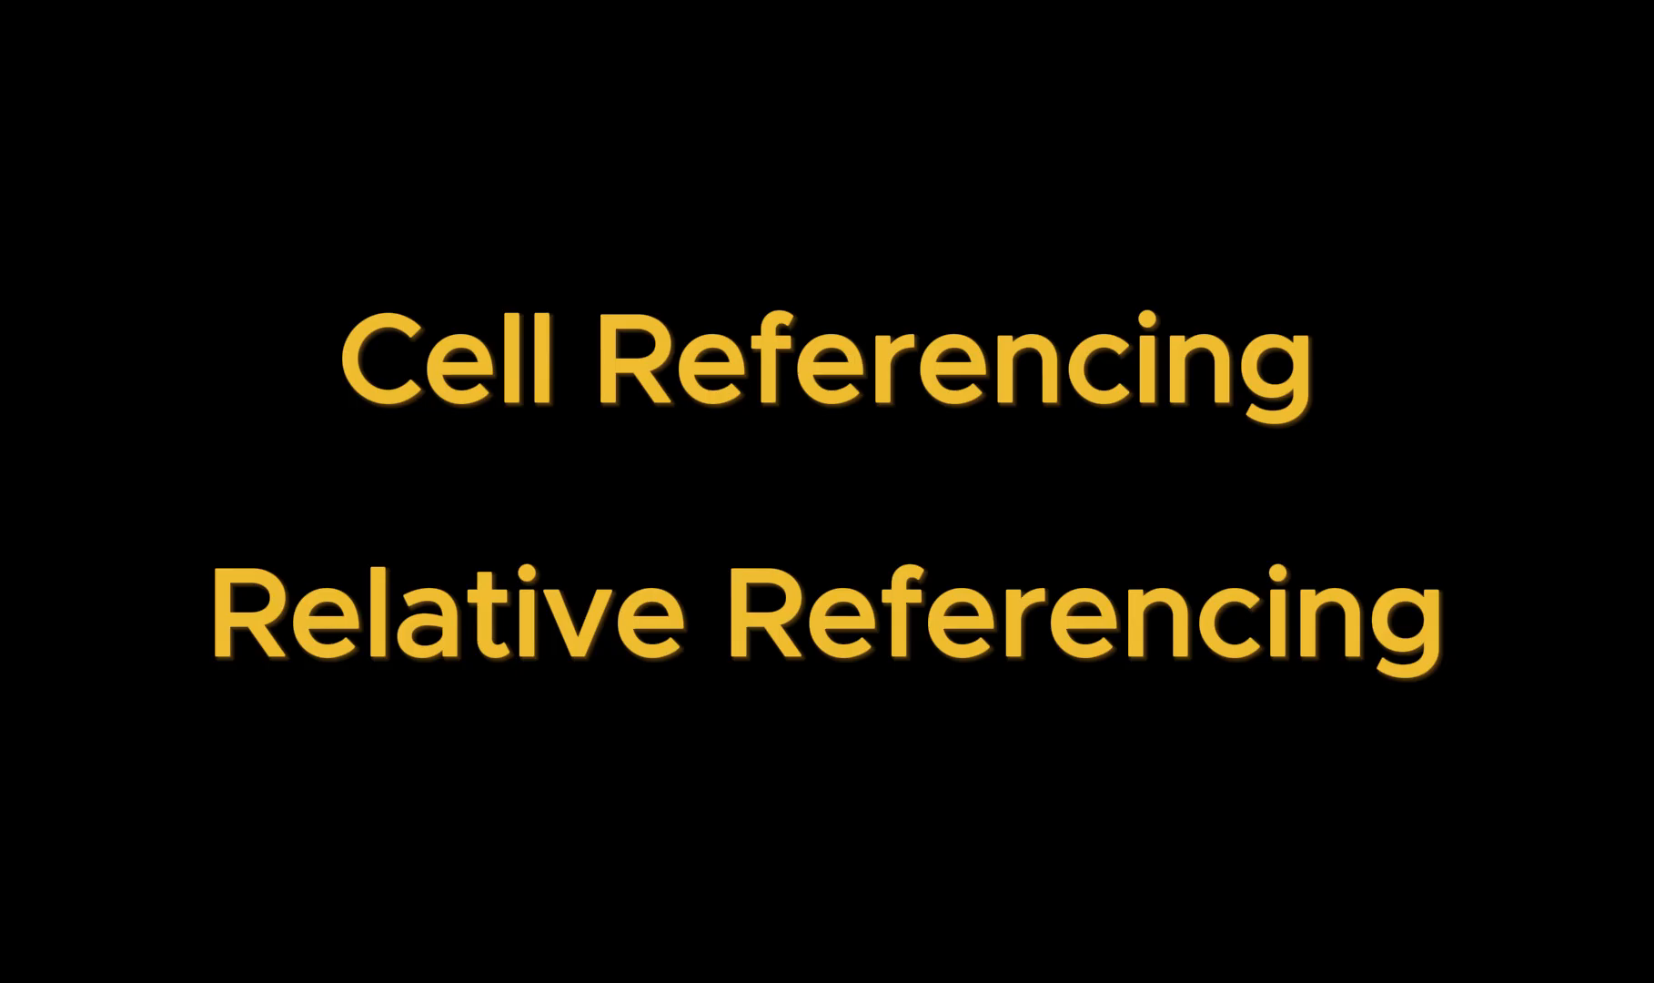
# Step: Go back to the employee data and inspect which cells the Gross Salary formula in L3 references
pyautogui.click(489, 691)
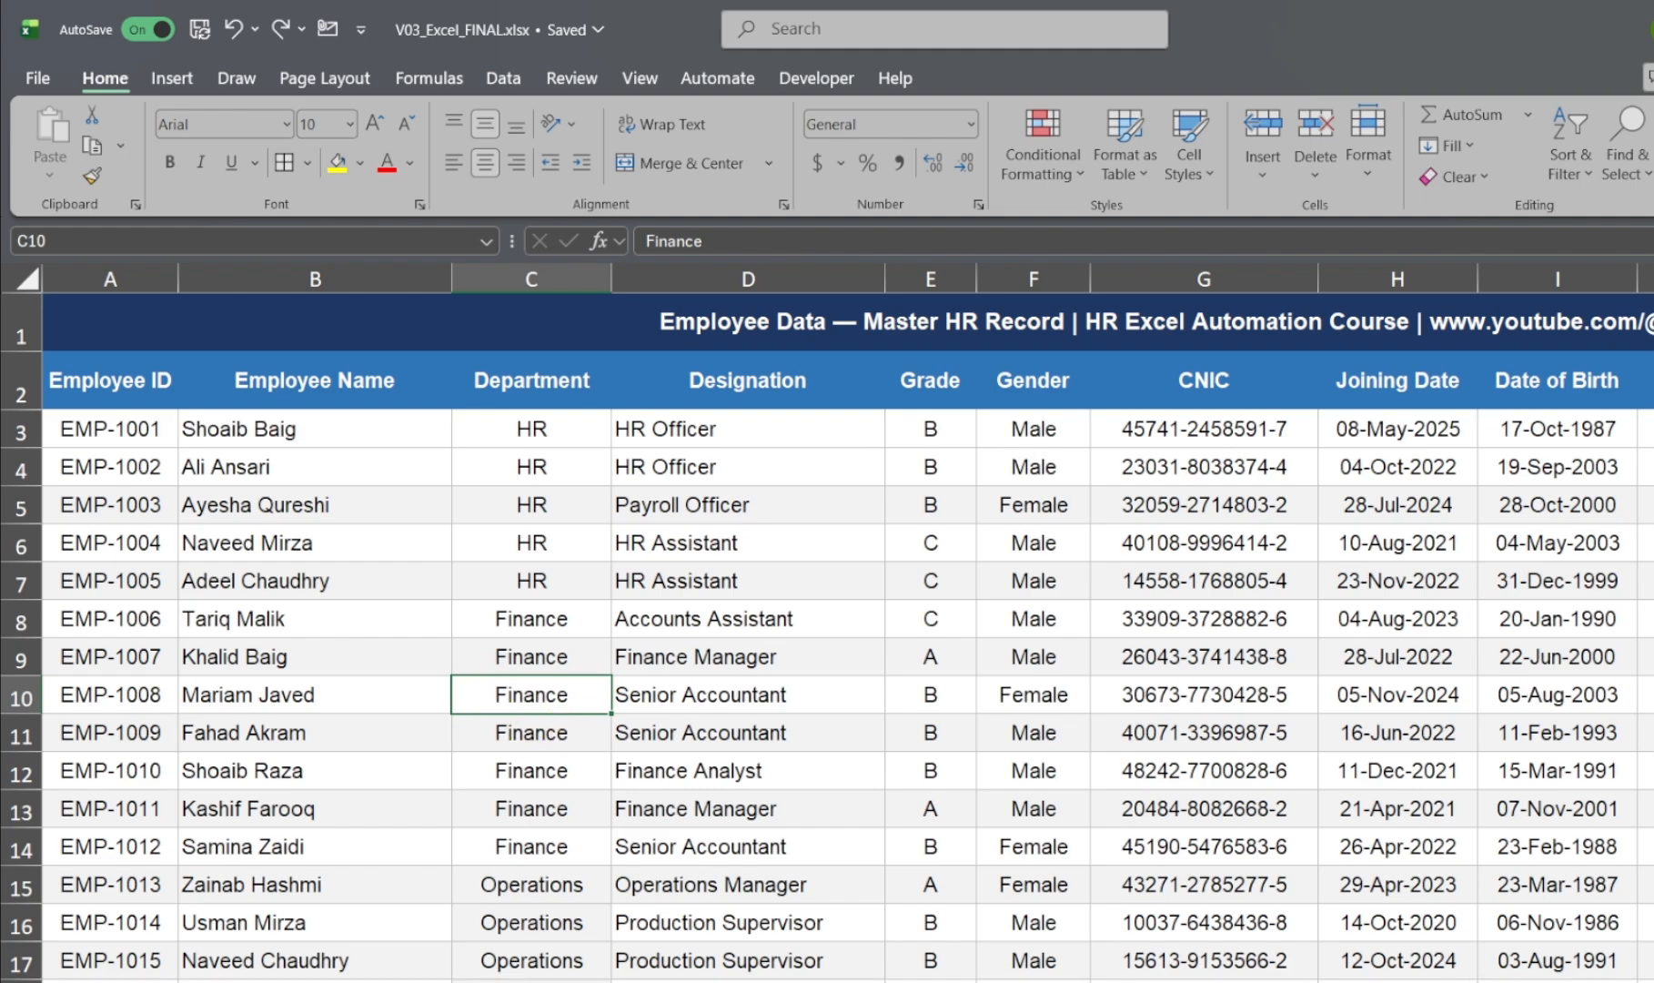
pyautogui.hscroll(1, 846, 692)
pyautogui.hscroll(5, 847, 637)
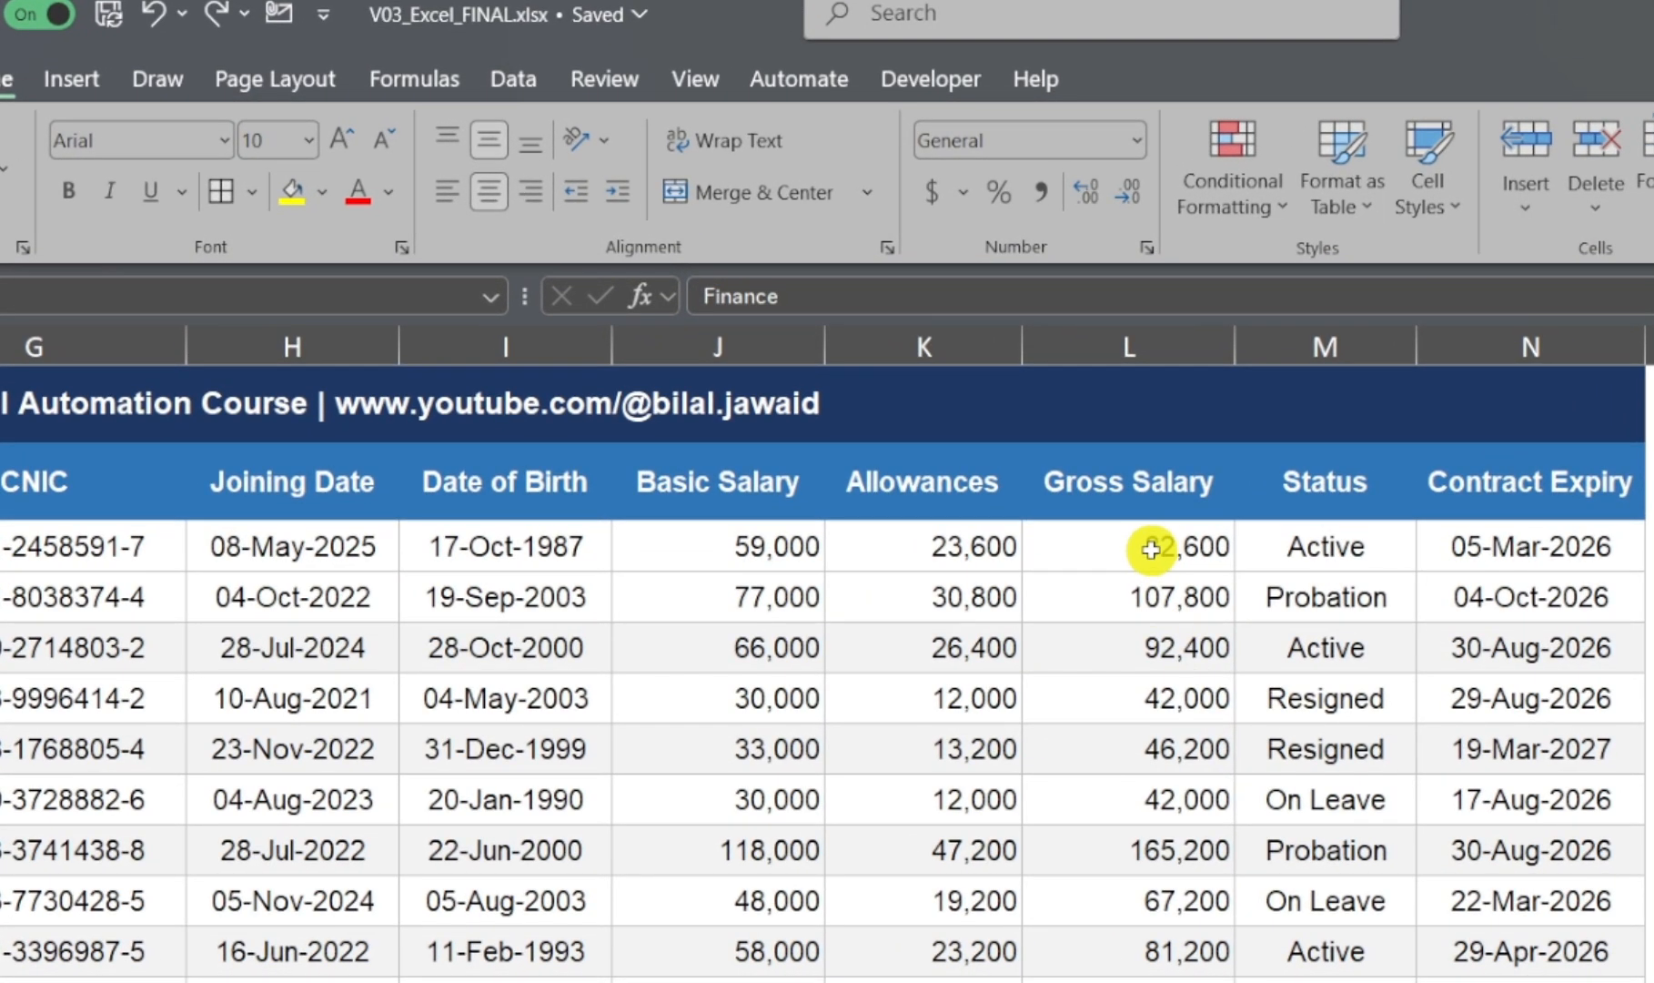
pyautogui.click(974, 428)
pyautogui.click(806, 296)
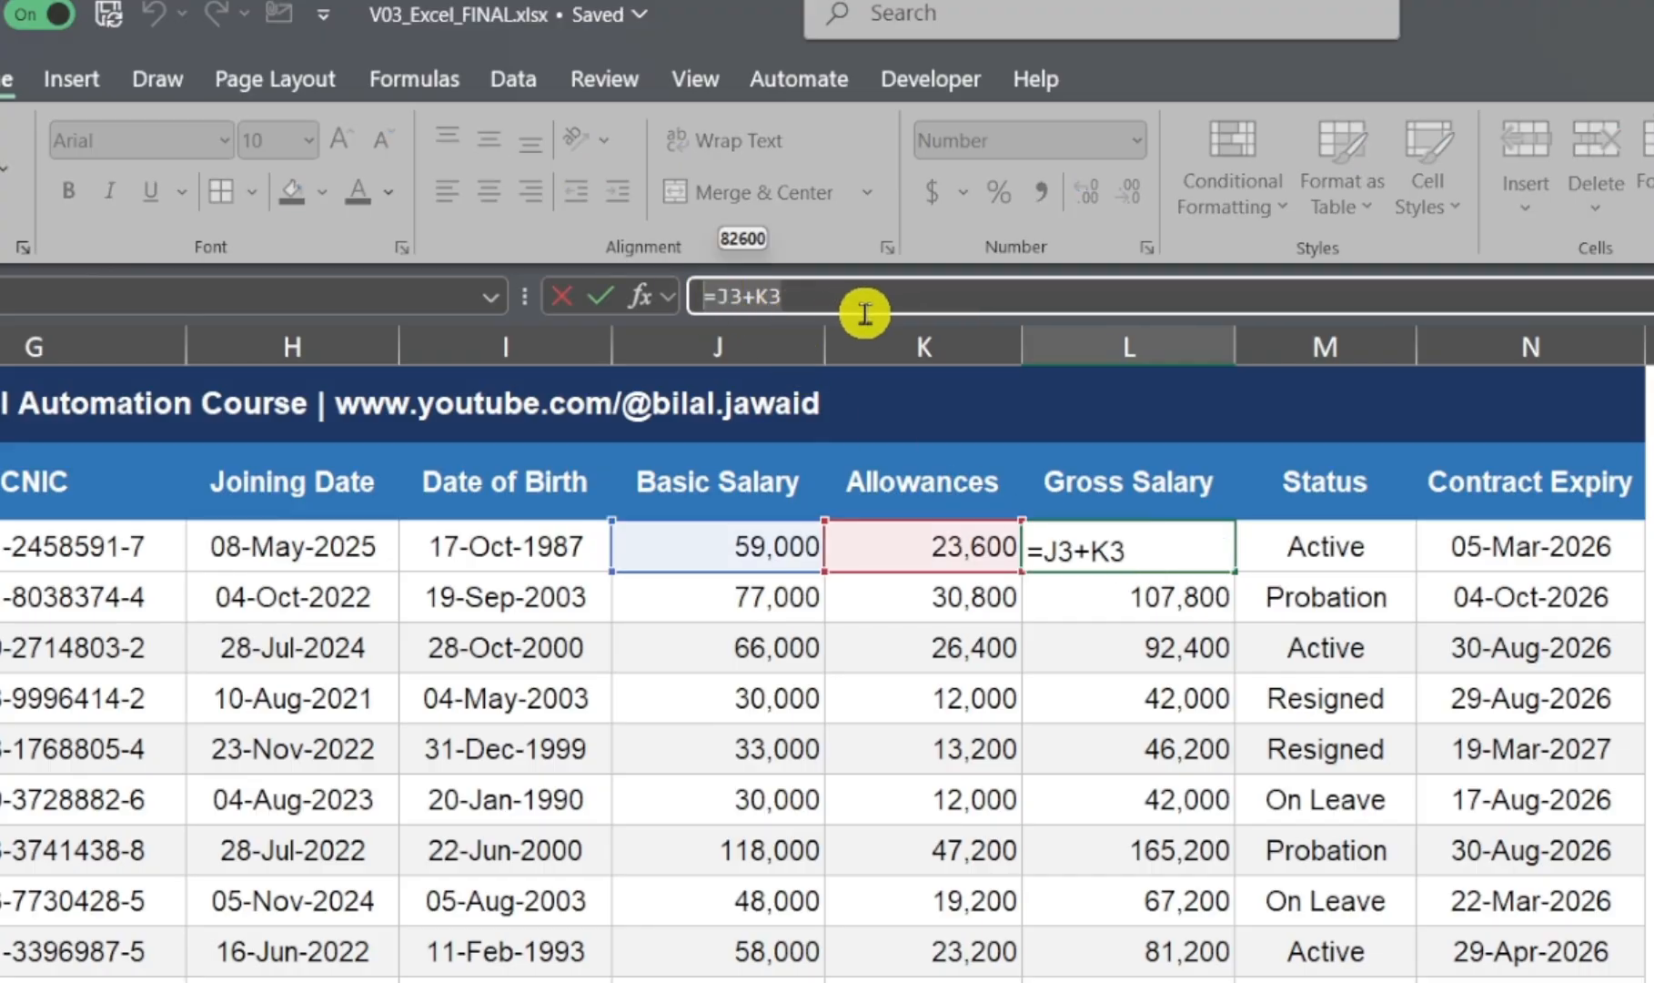
pyautogui.hotkey('ctrl', 'Return')
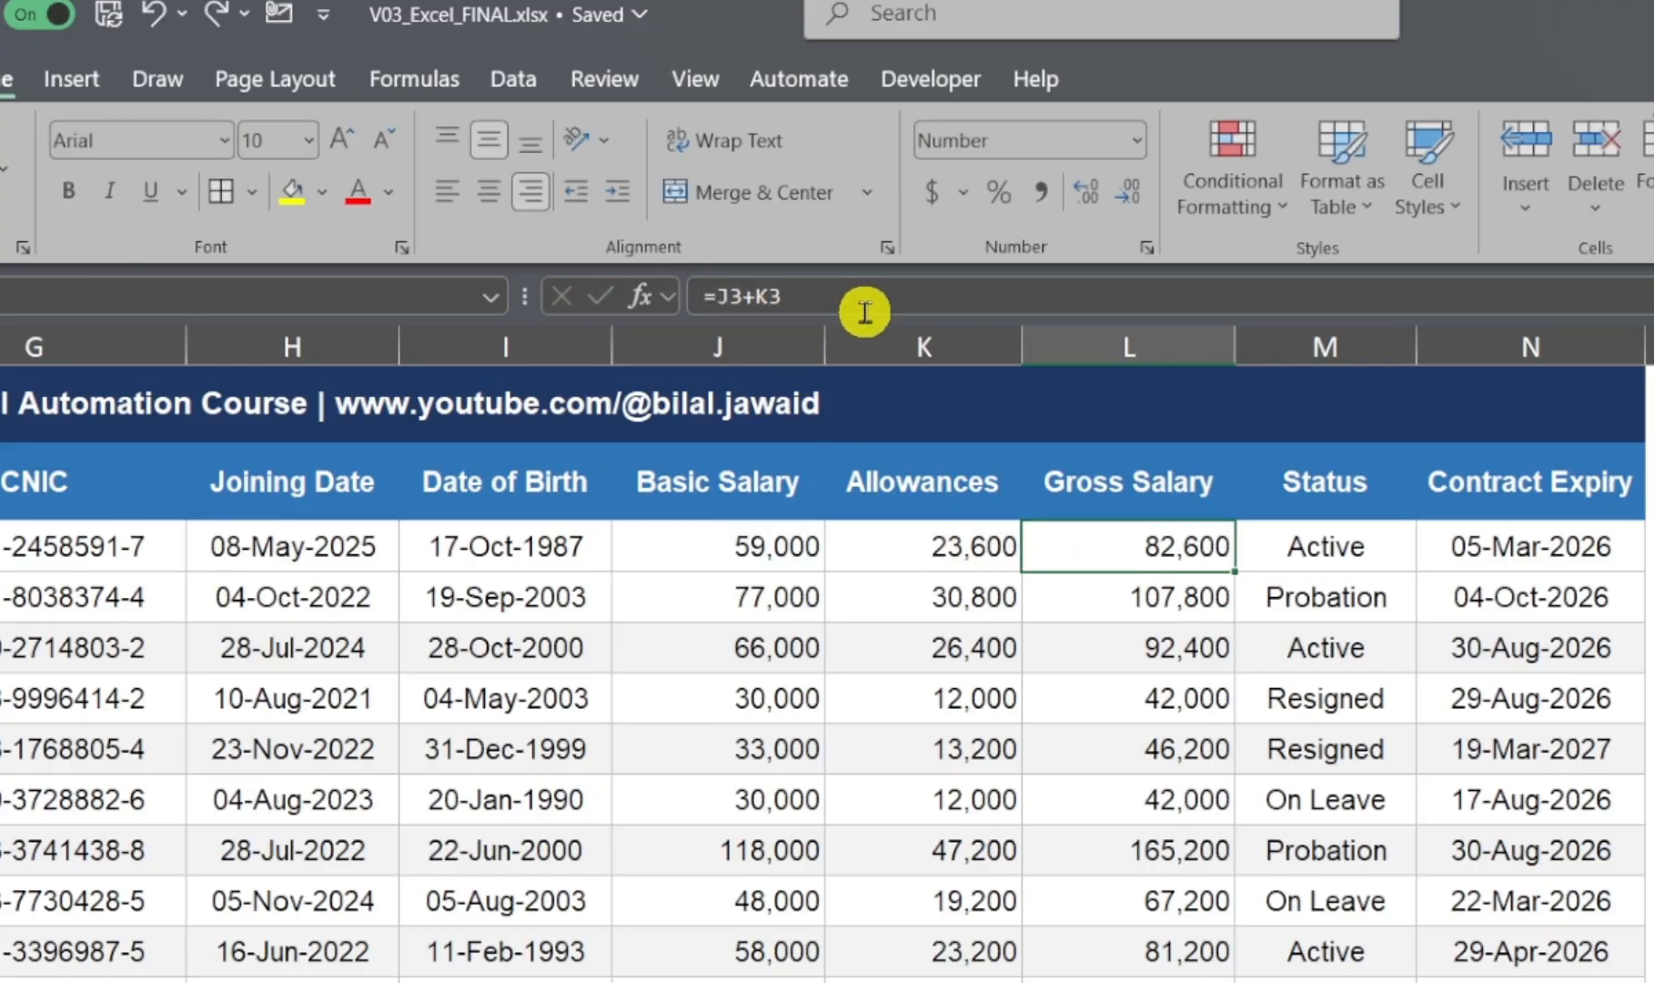
# Step: Inspect the Gross Salary formulas in L4, L5 and L6 to see how their references change by row
pyautogui.click(1101, 602)
pyautogui.click(710, 292)
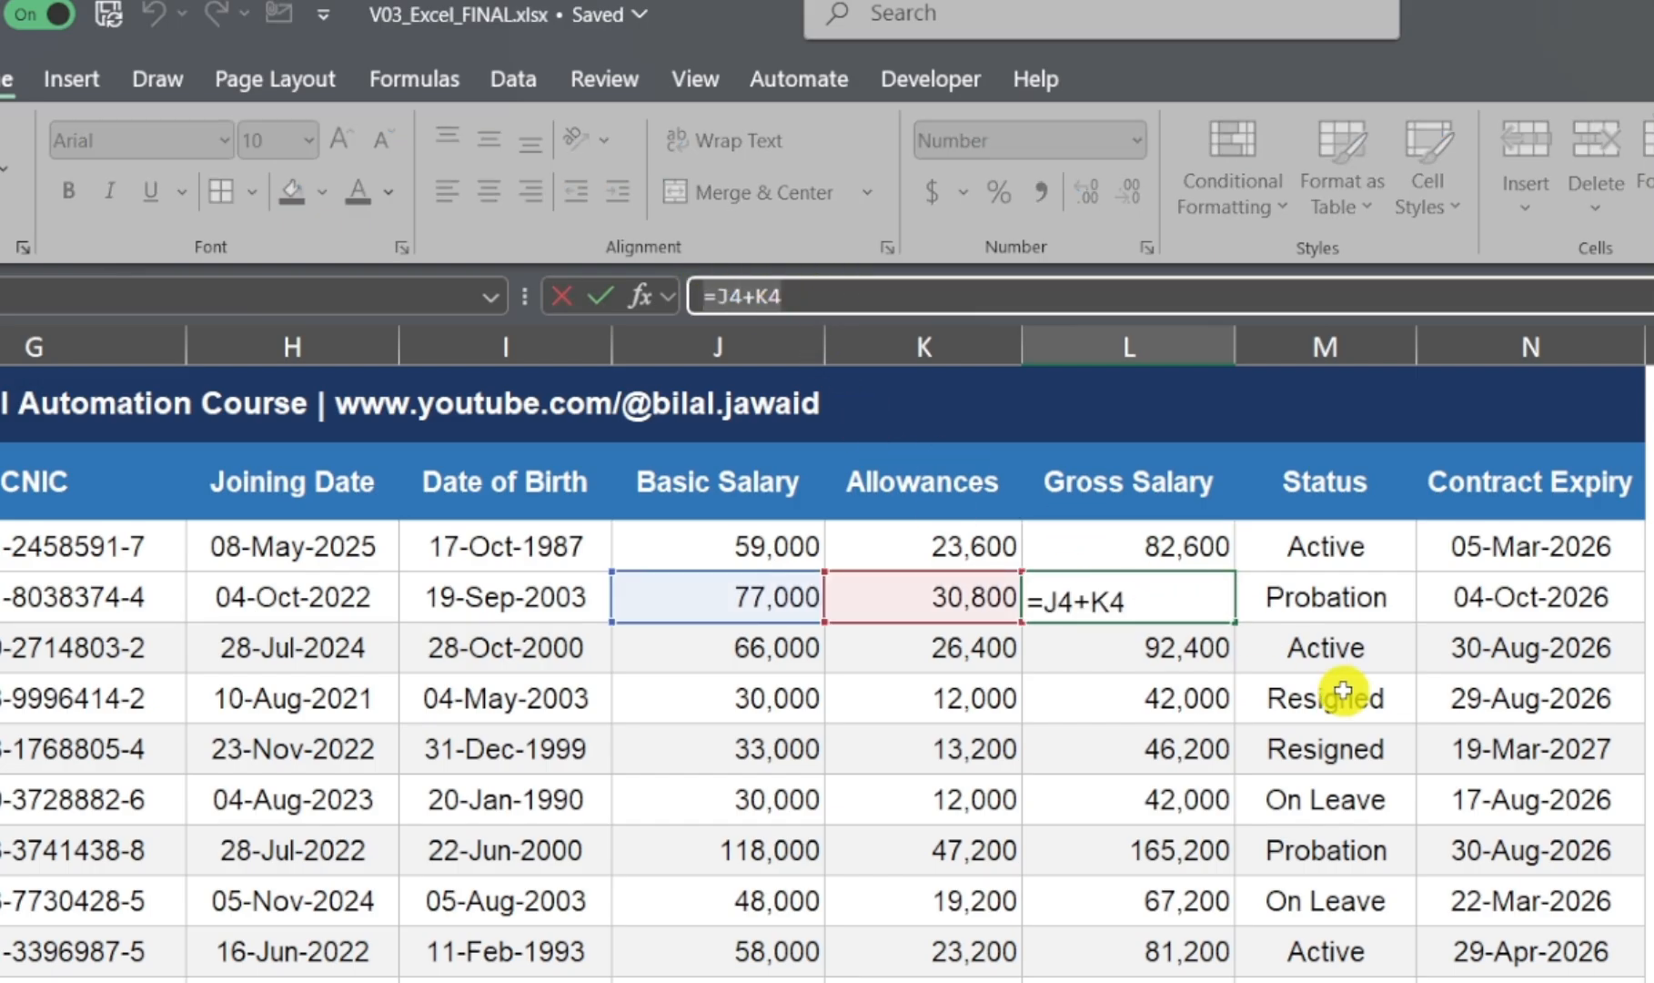
pyautogui.hotkey('ctrl', 'Return')
pyautogui.click(1169, 646)
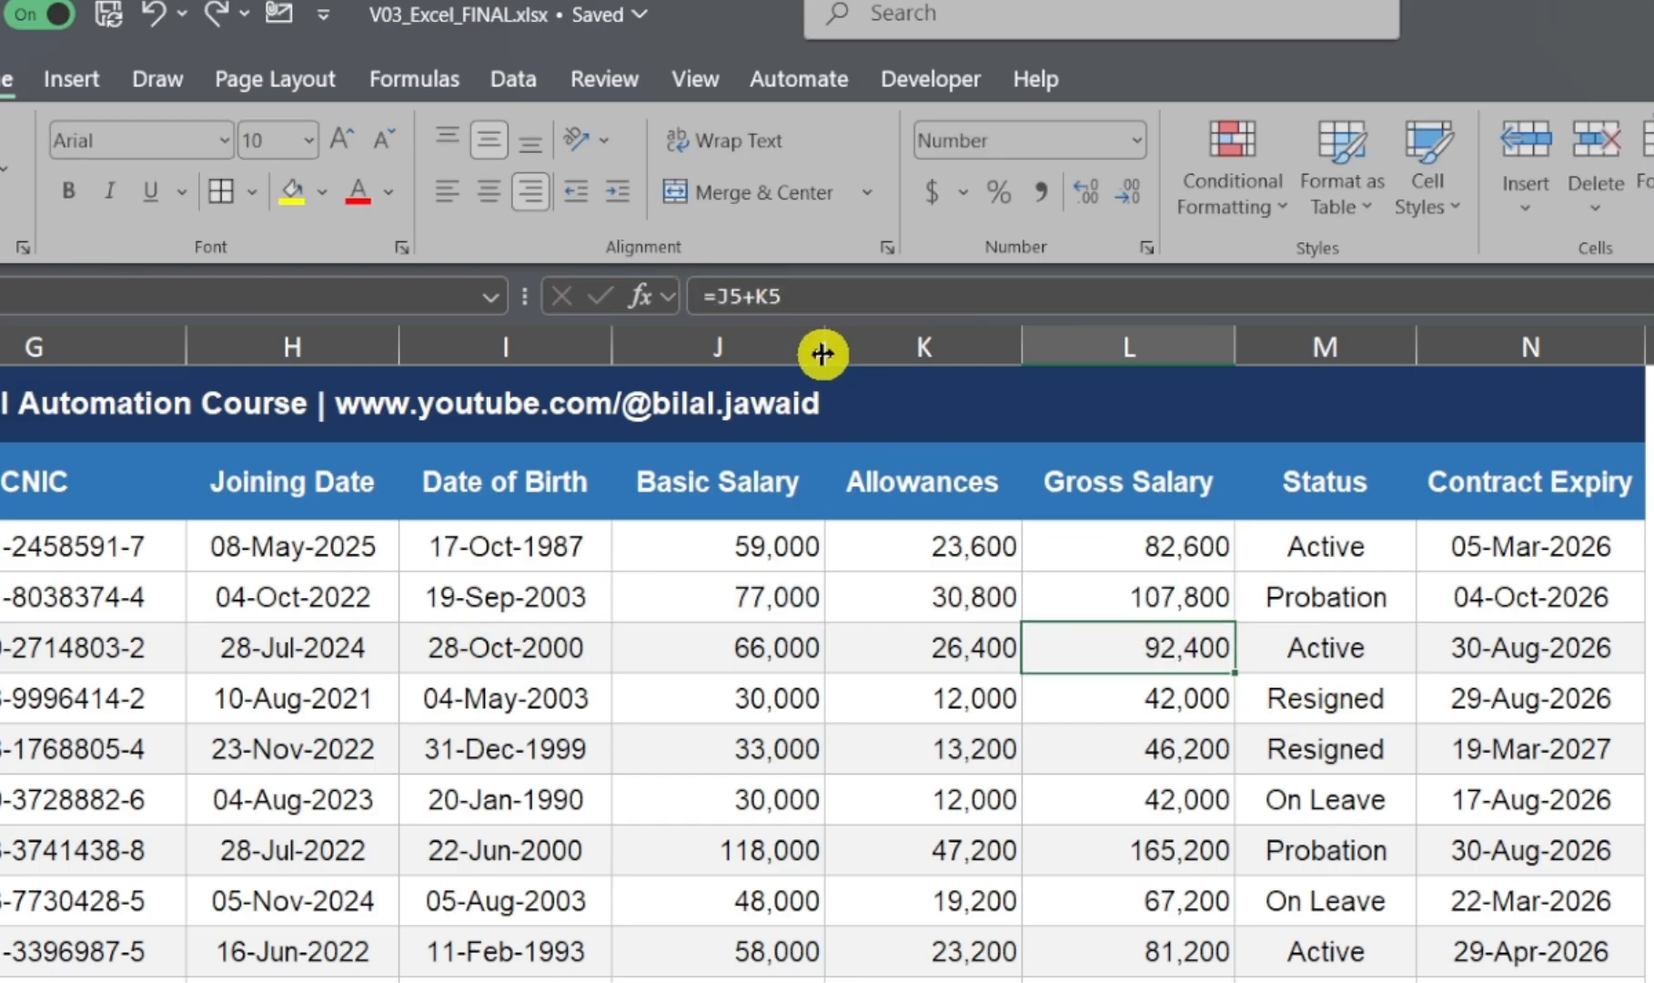
pyautogui.click(838, 295)
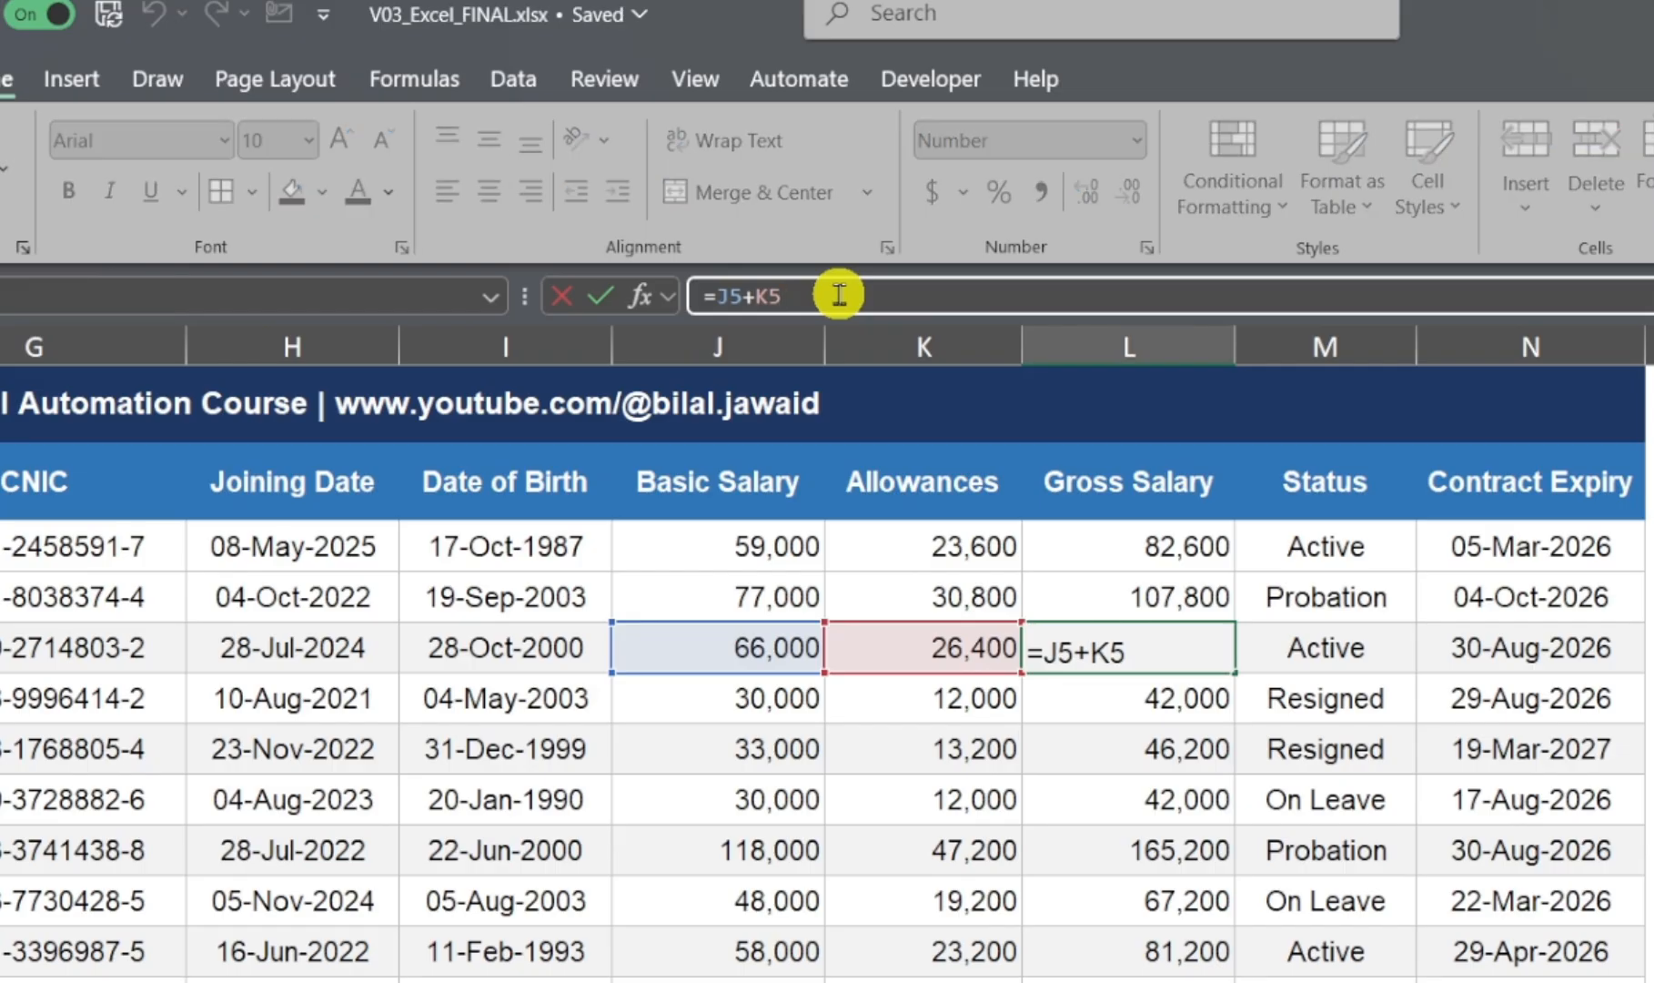
pyautogui.hotkey('ctrl', 'Return')
pyautogui.click(1079, 703)
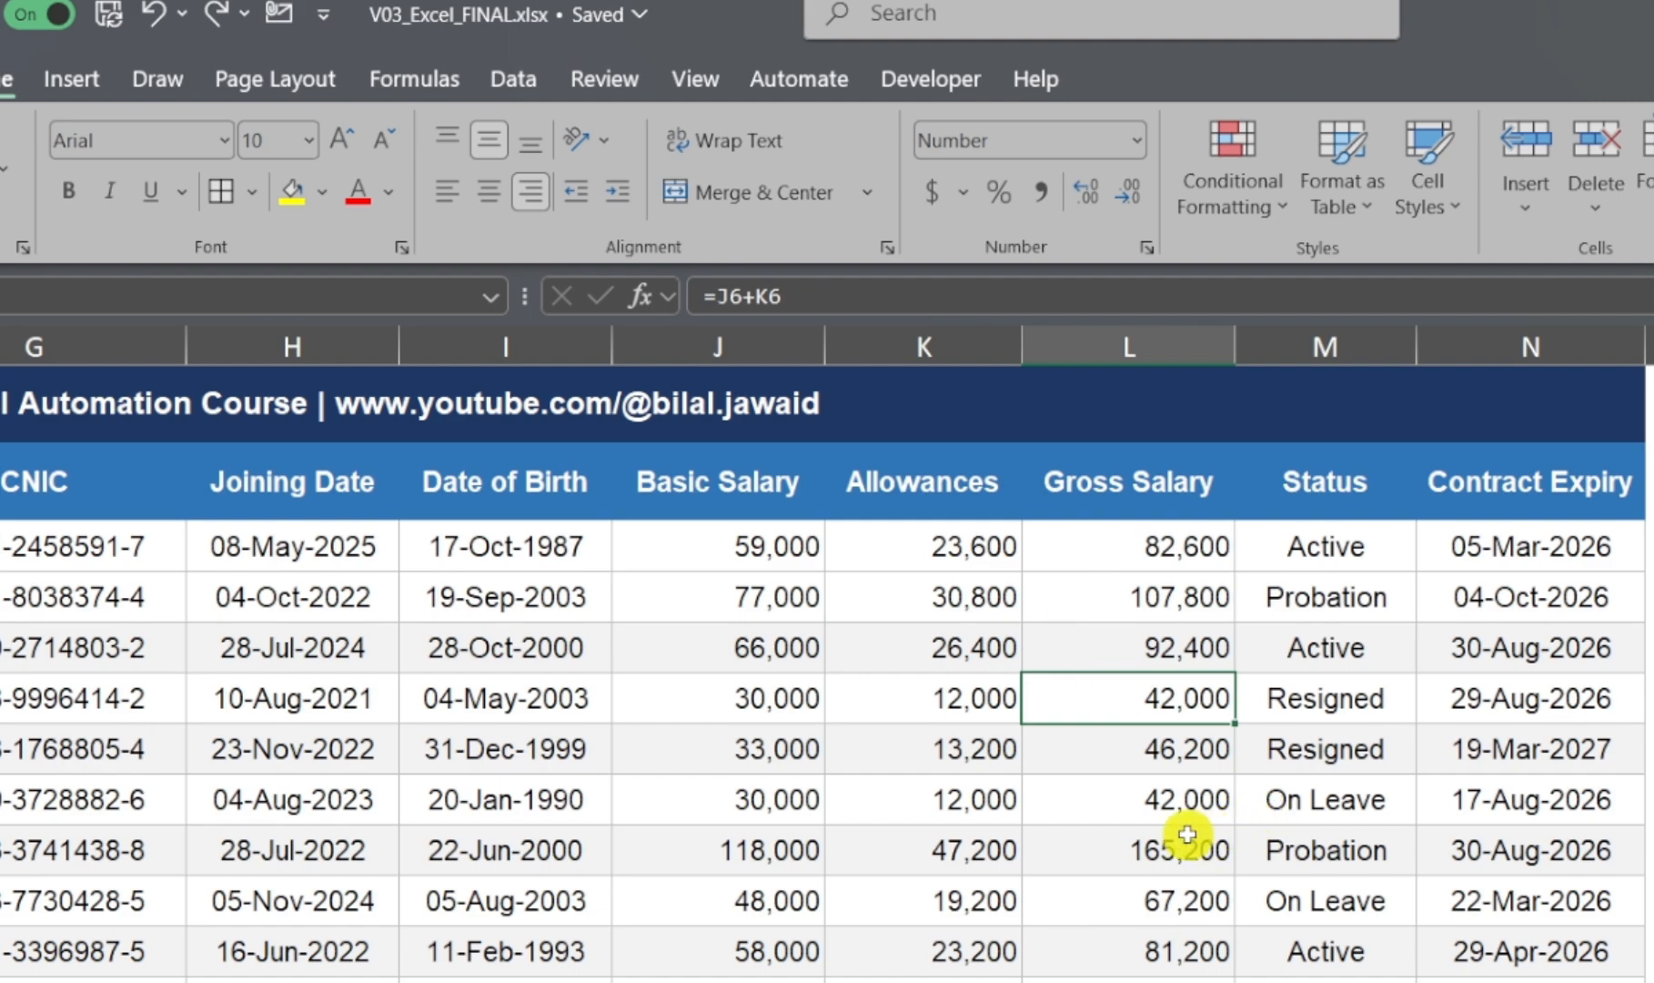
# Step: Compare the Gross Salary formulas in L3 and L4, and inspect the cells that L4 references
pyautogui.click(1104, 552)
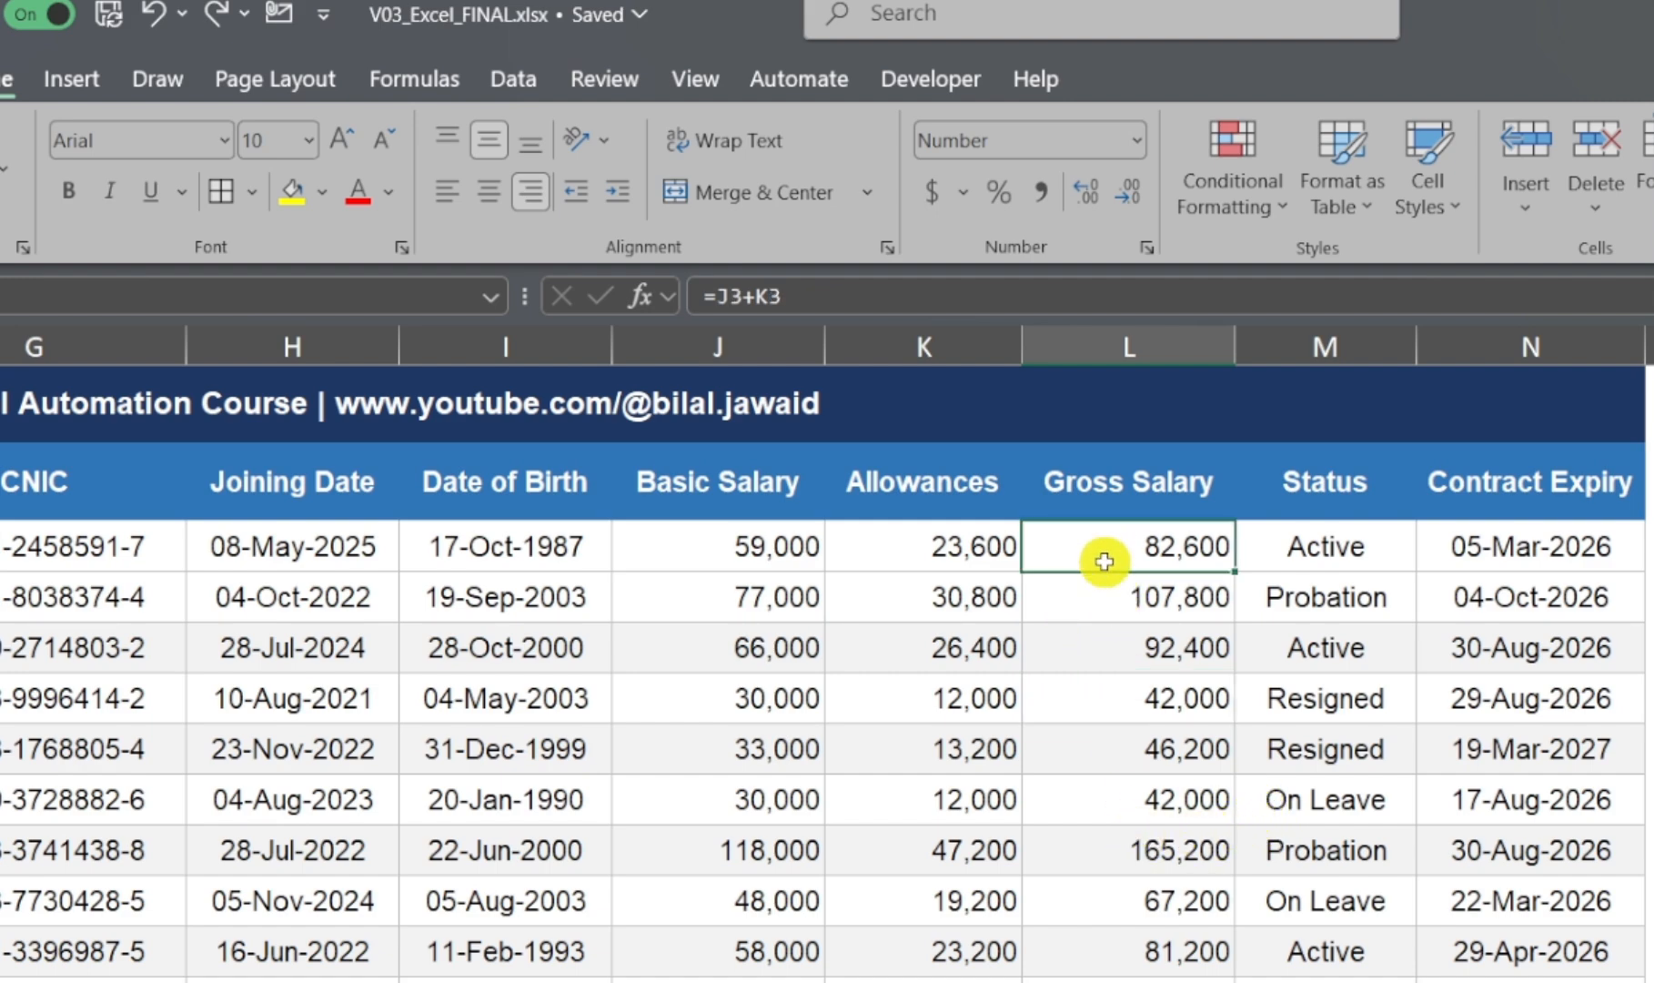
pyautogui.click(1089, 585)
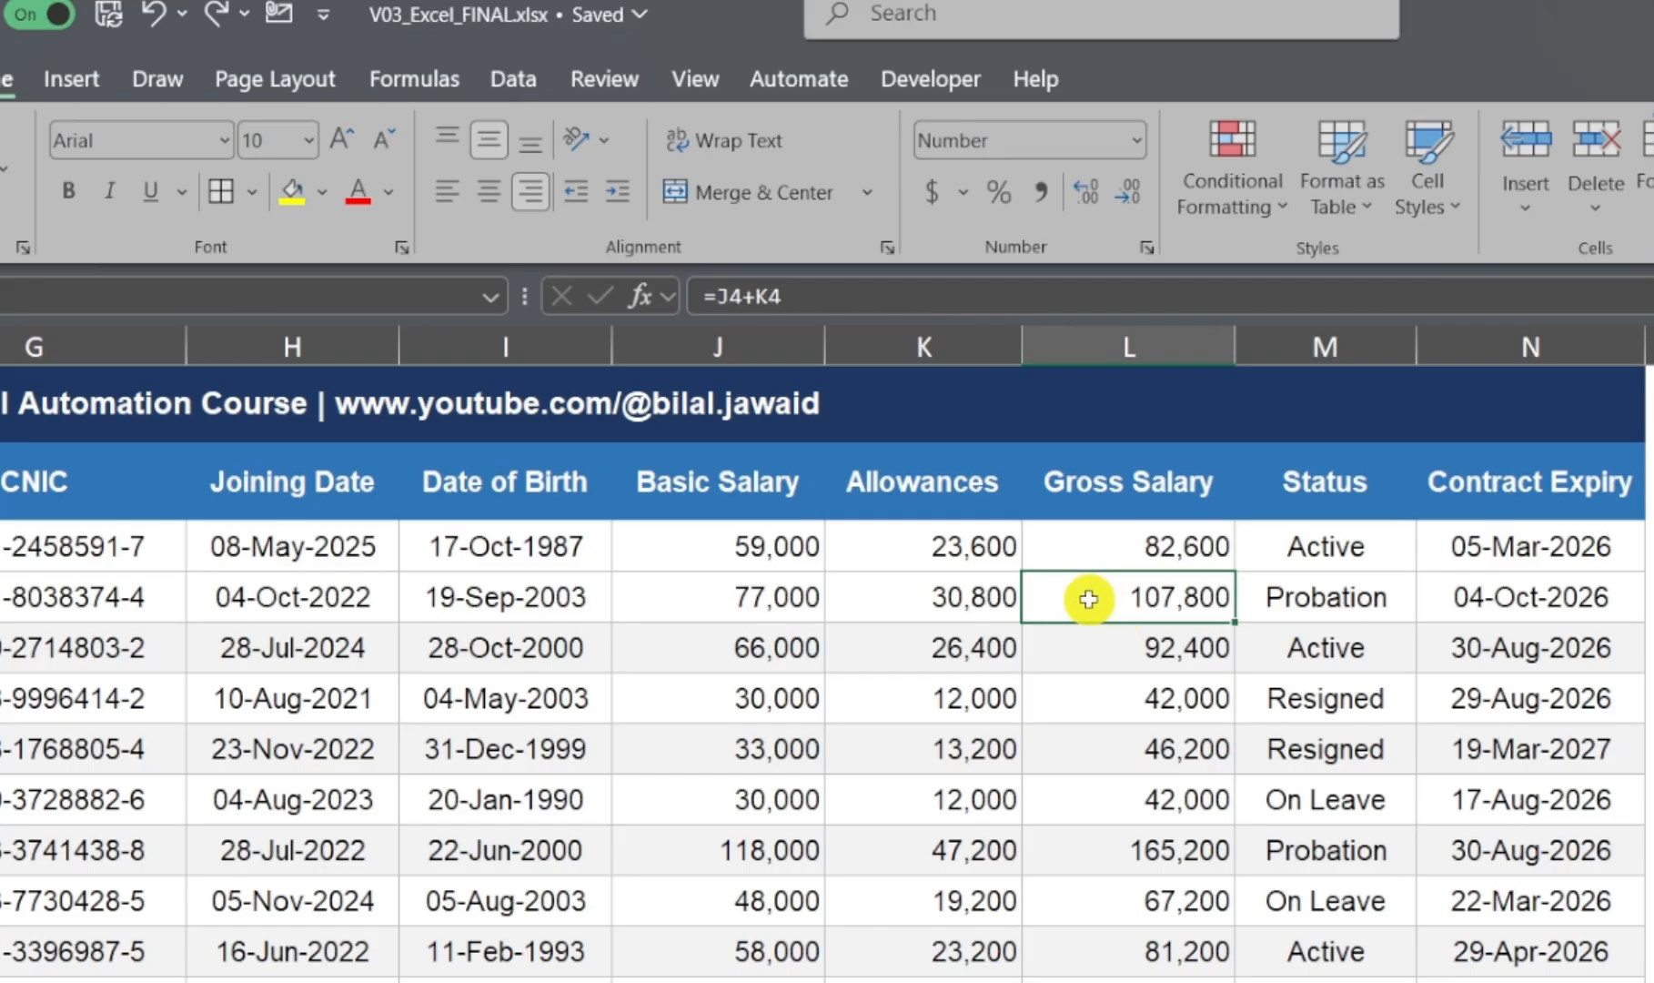
pyautogui.doubleClick(1087, 591)
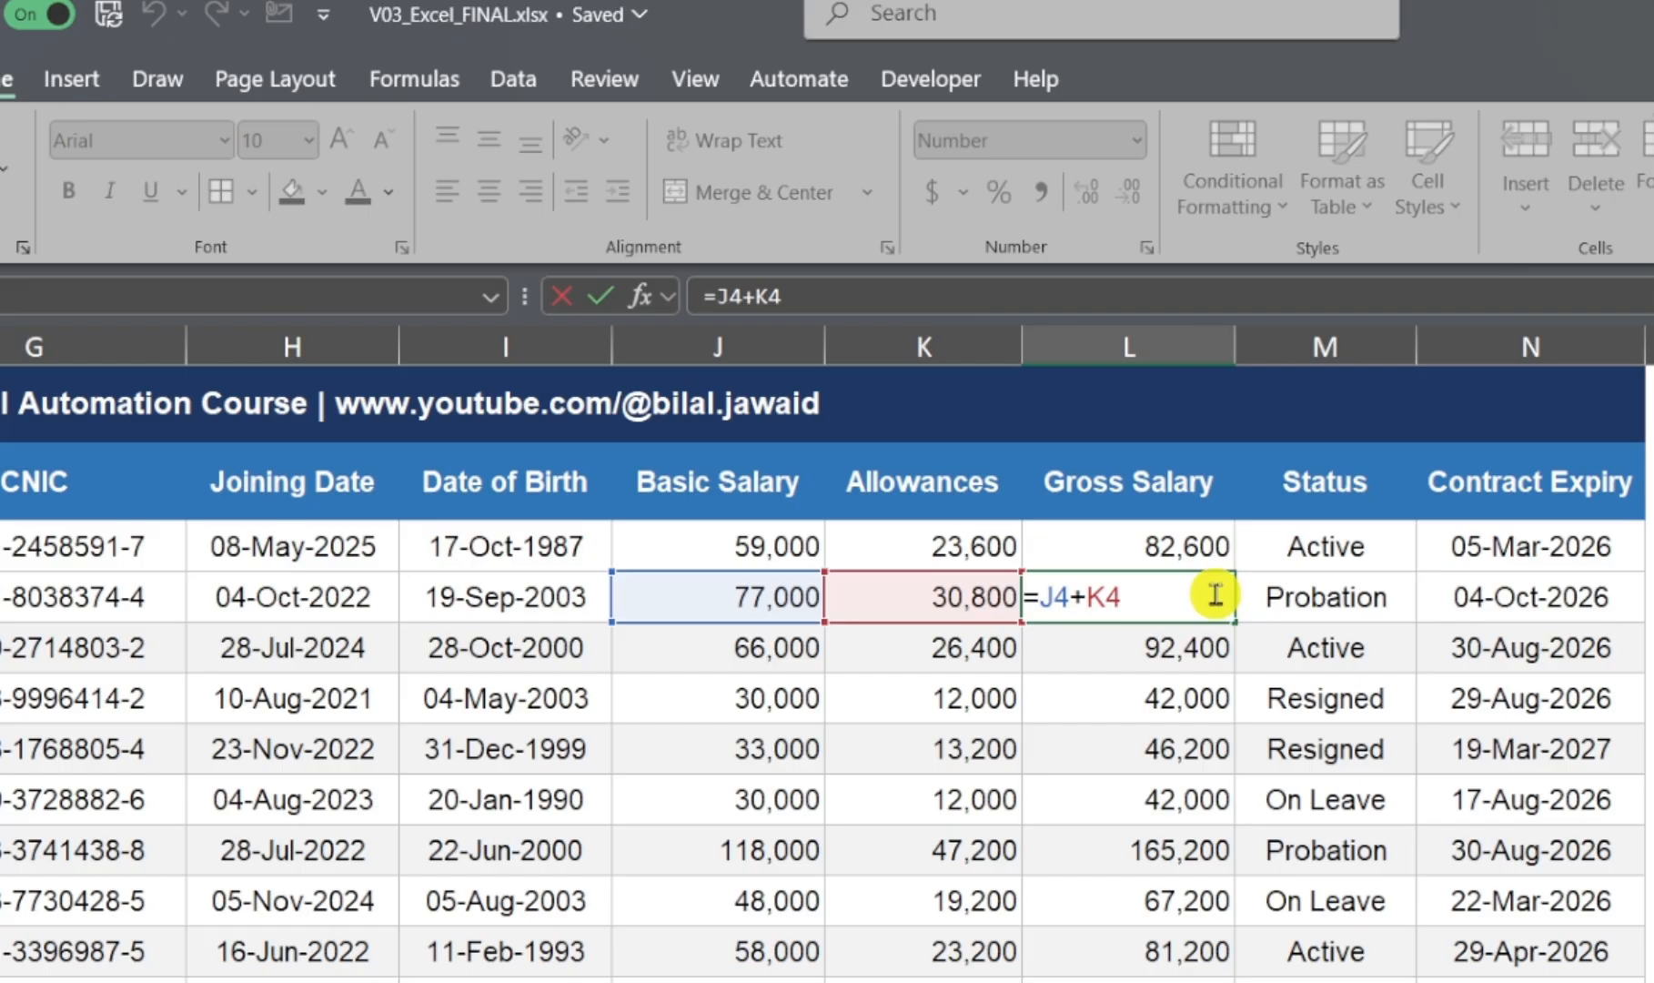
pyautogui.press('Escape')
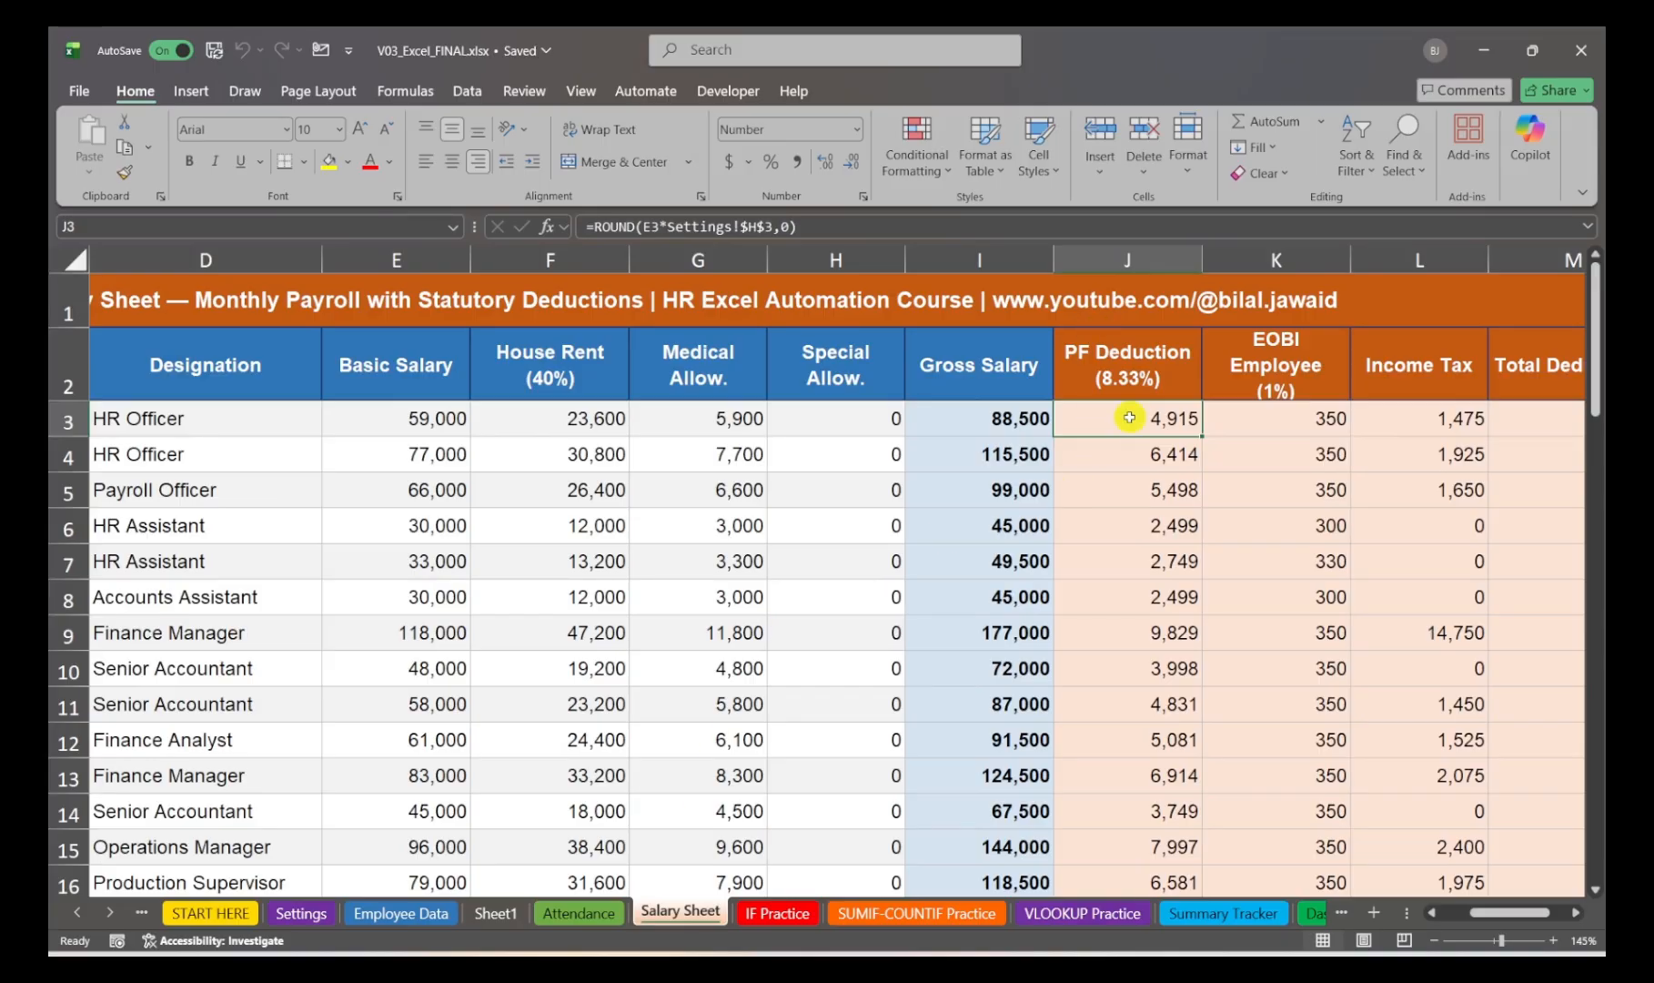
# Step: Inspect the PF Deduction formula in J3 of the Salary Sheet, highlighting its absolute reference to the Settings sheet
pyautogui.doubleClick(1132, 422)
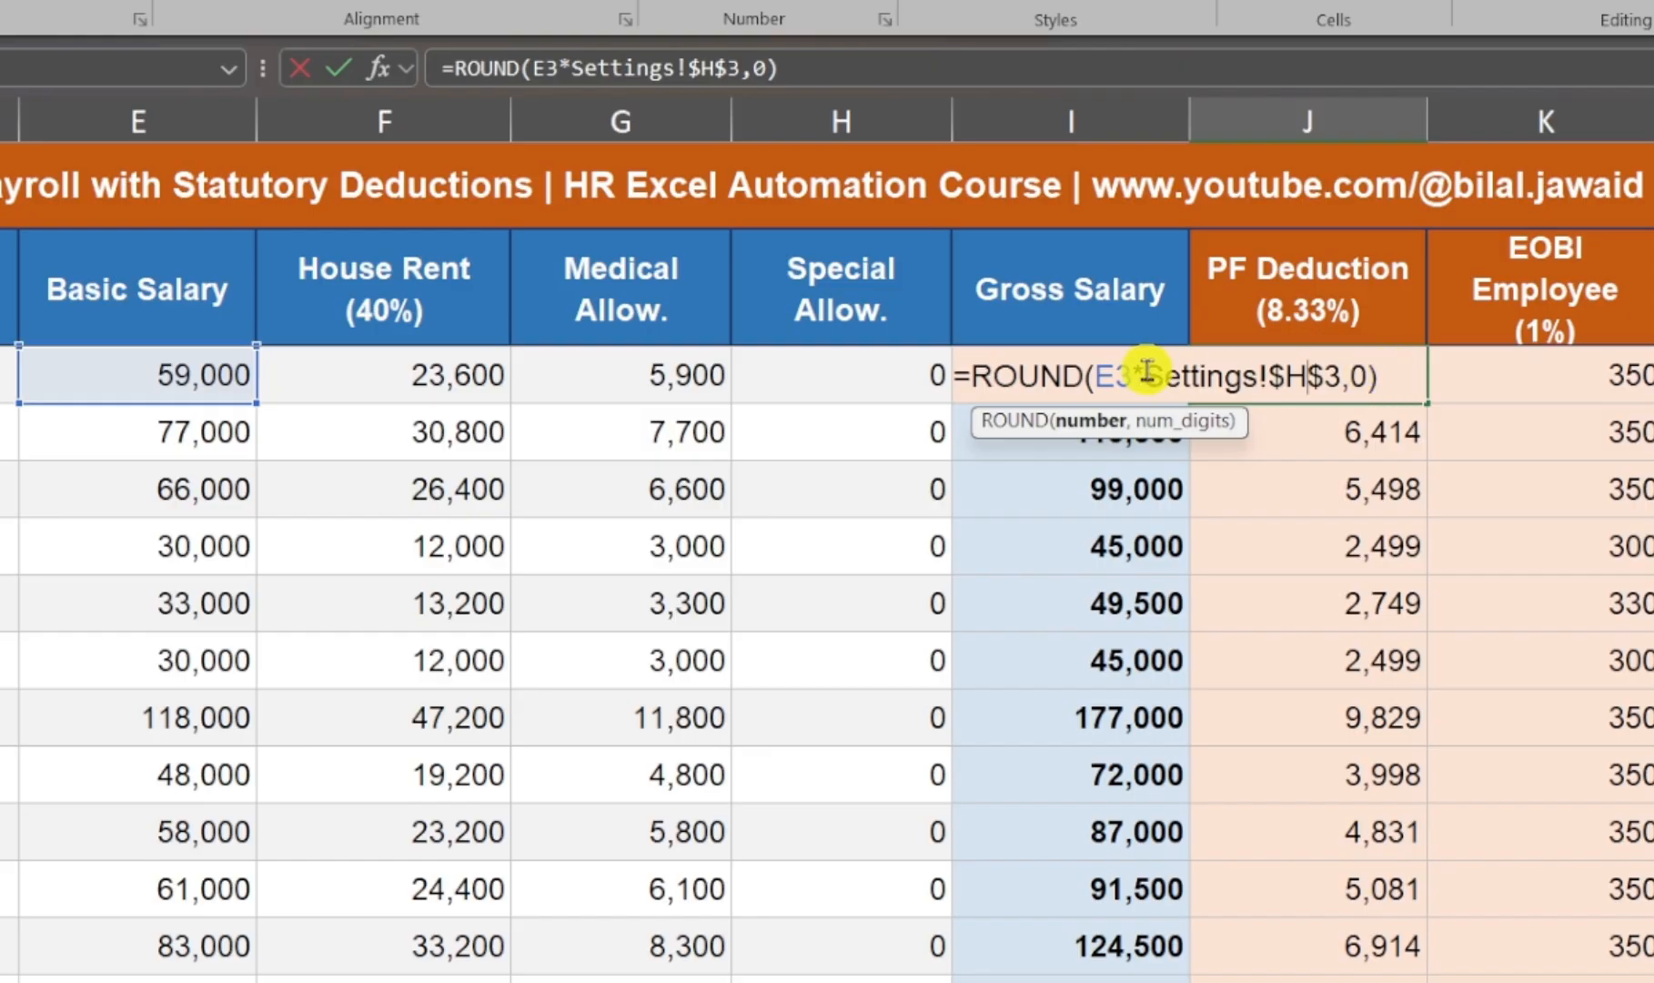
pyautogui.moveTo(1144, 374); pyautogui.dragTo(1389, 376)
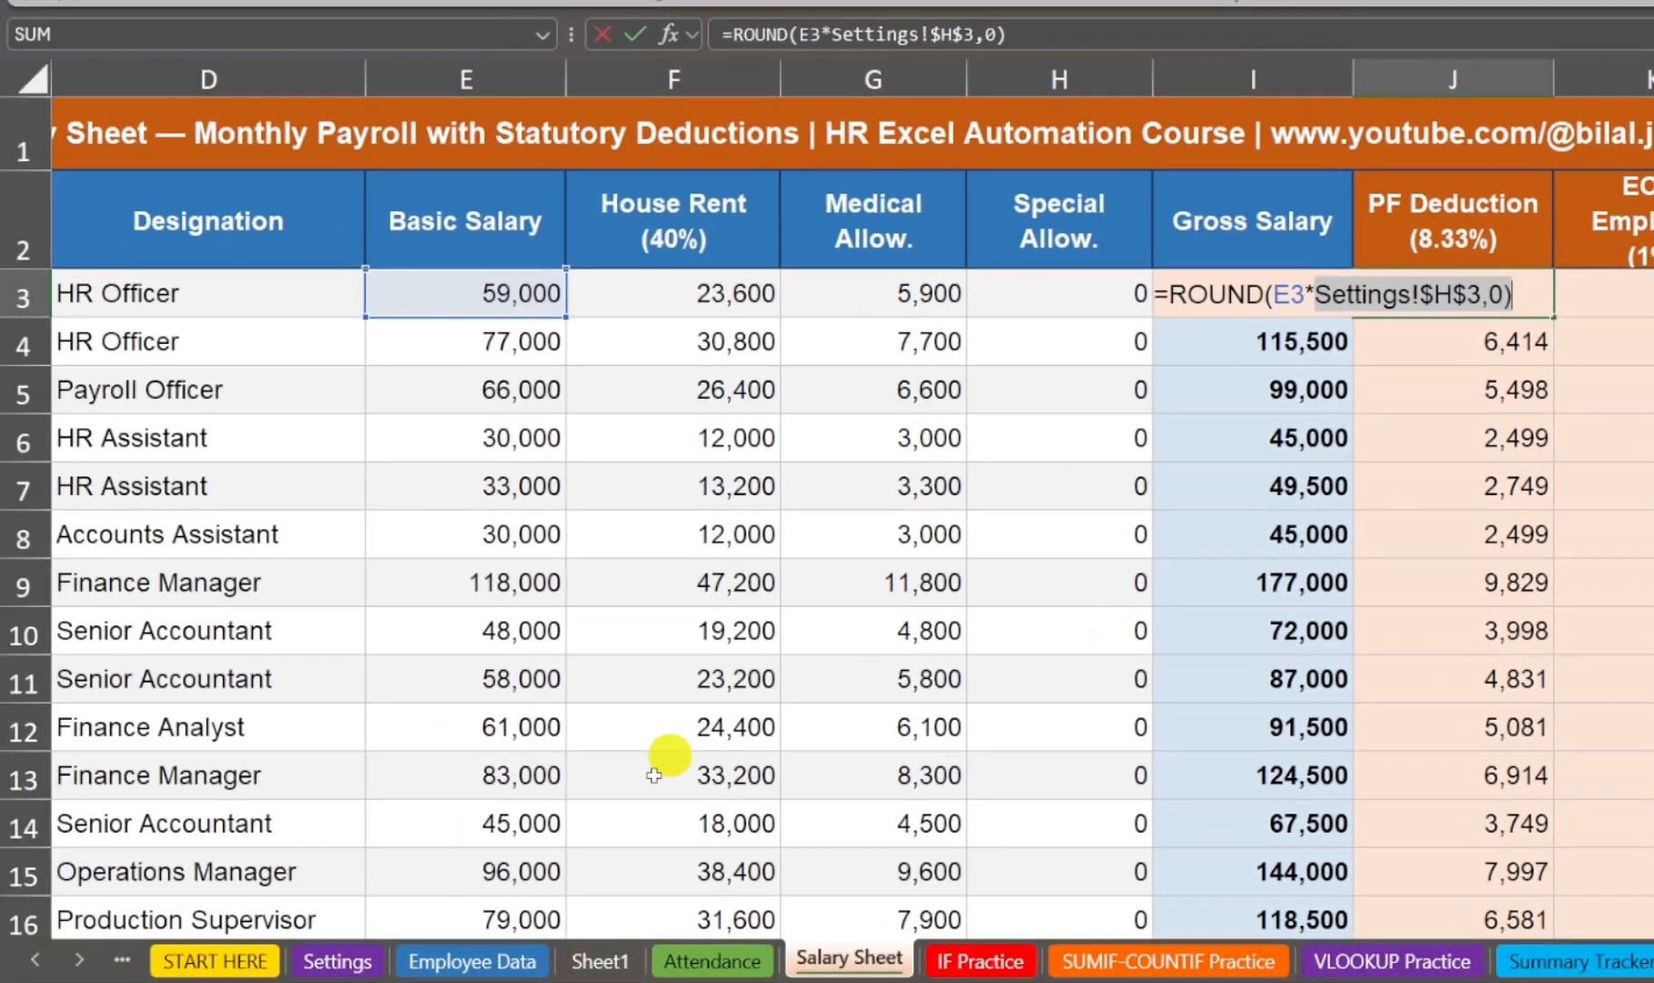
pyautogui.press('Escape')
# Step: On the Settings sheet, trace column H and row 3 to the PF Rate value in H3 and examine it
pyautogui.click(336, 961)
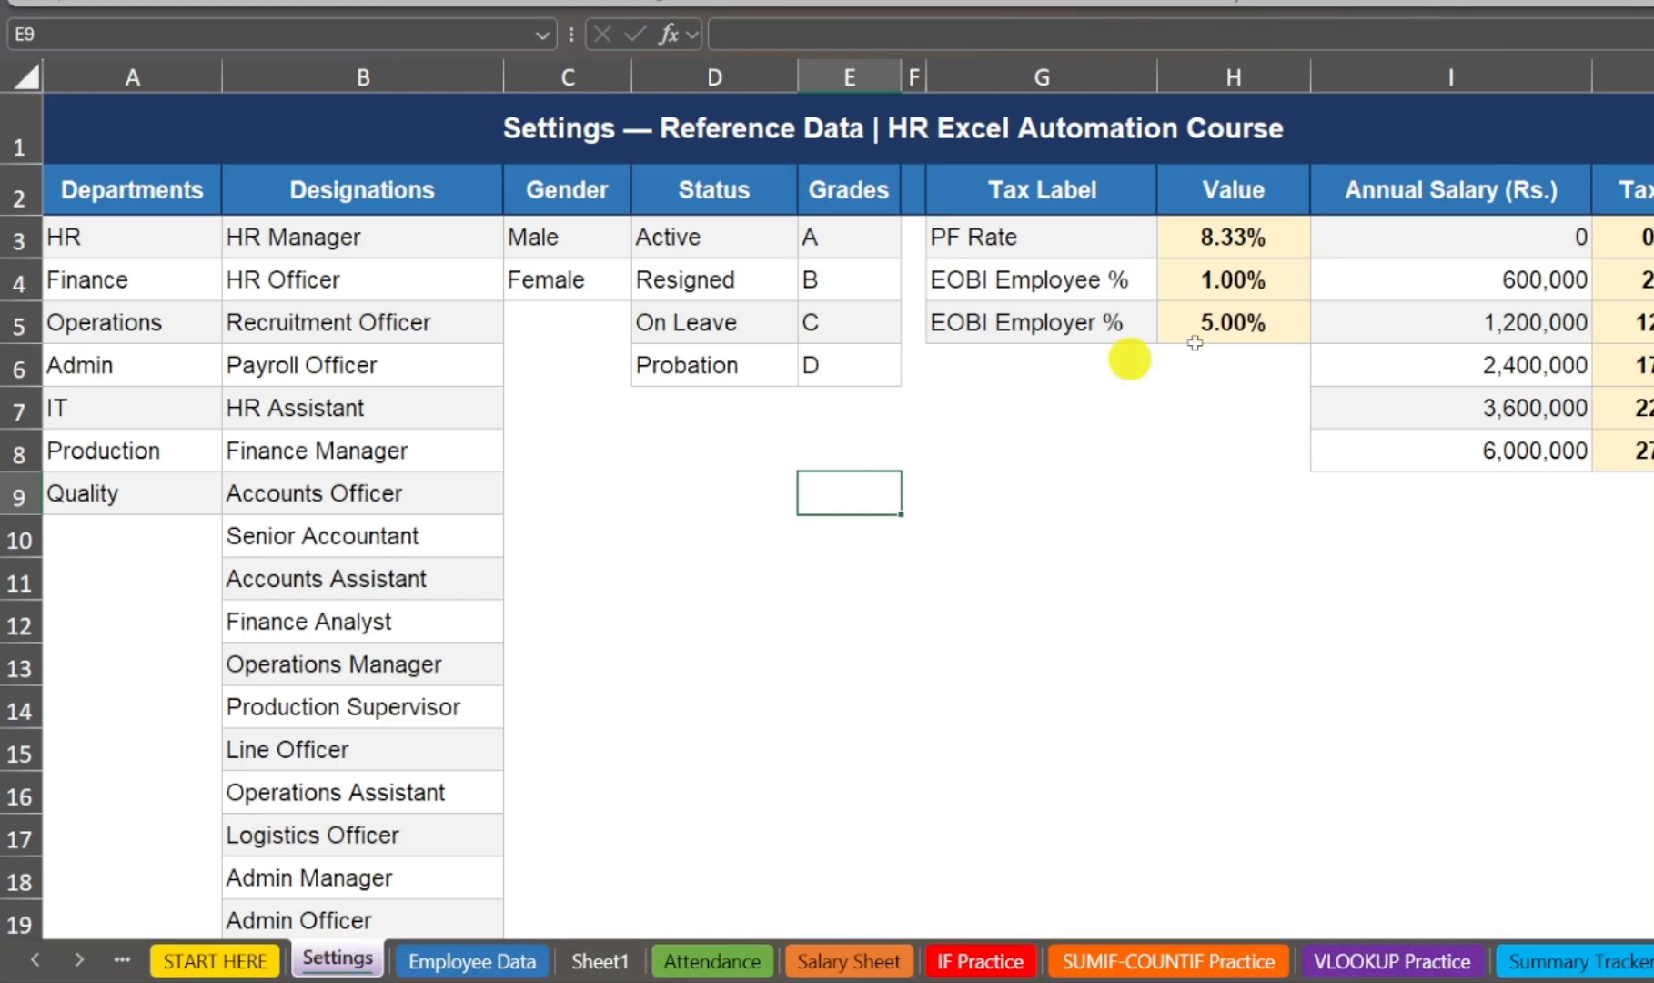
pyautogui.click(1268, 66)
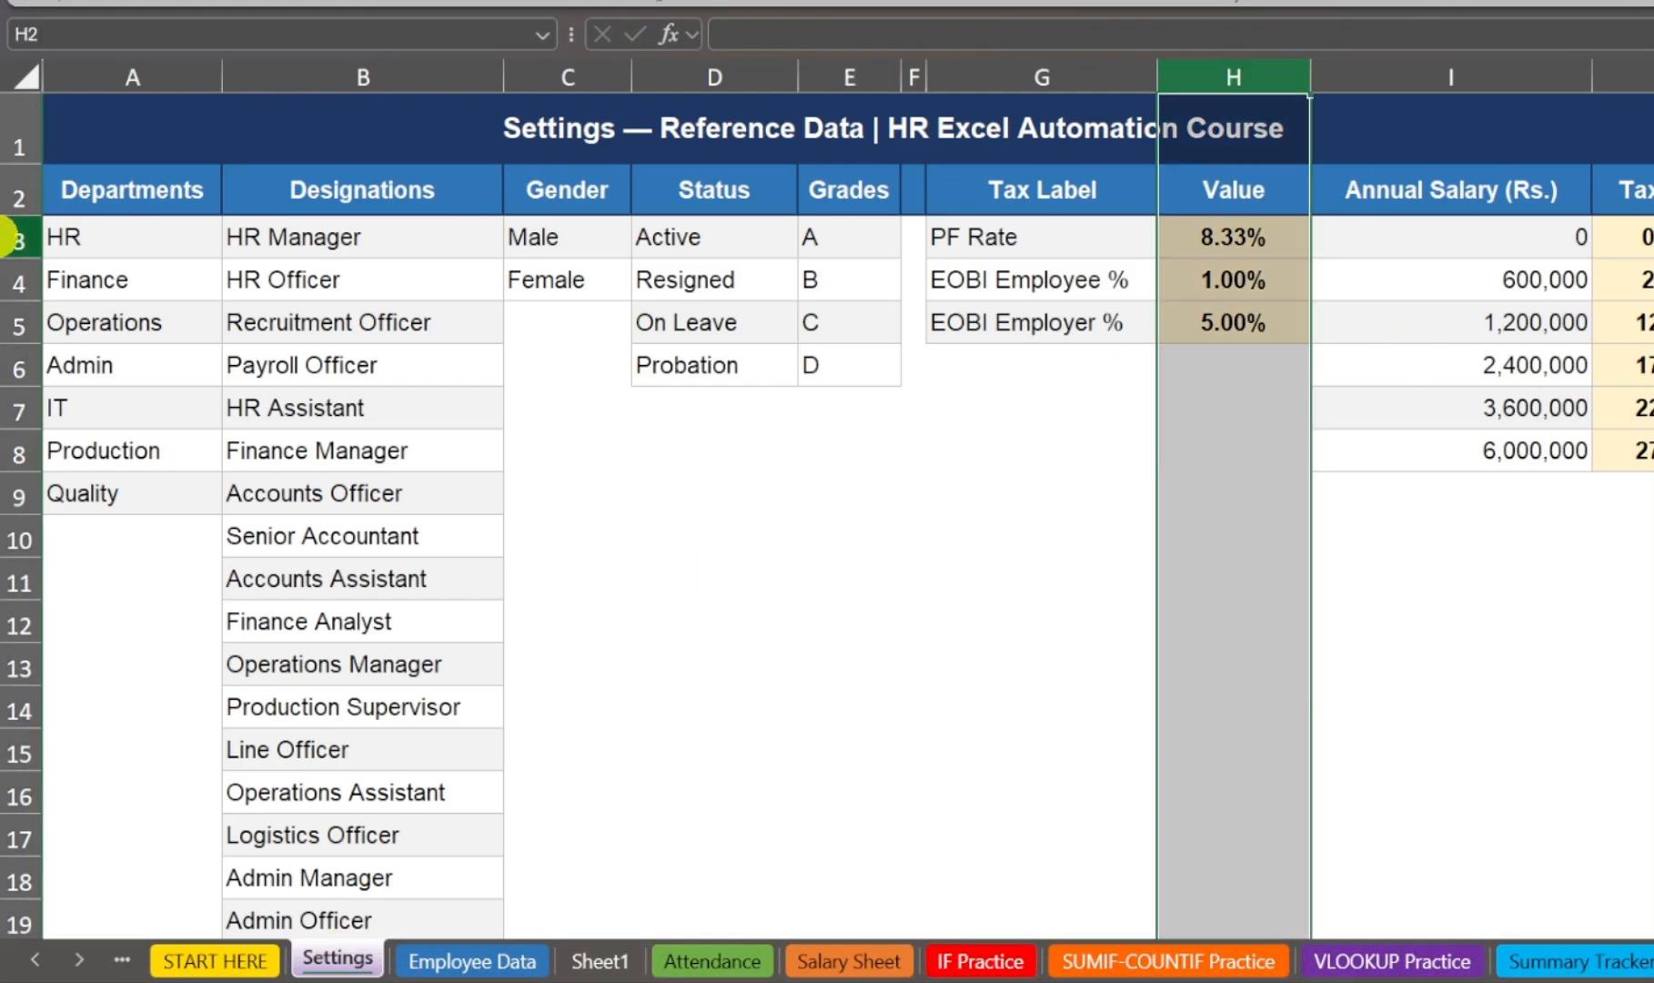
pyautogui.click(19, 235)
pyautogui.doubleClick(1267, 233)
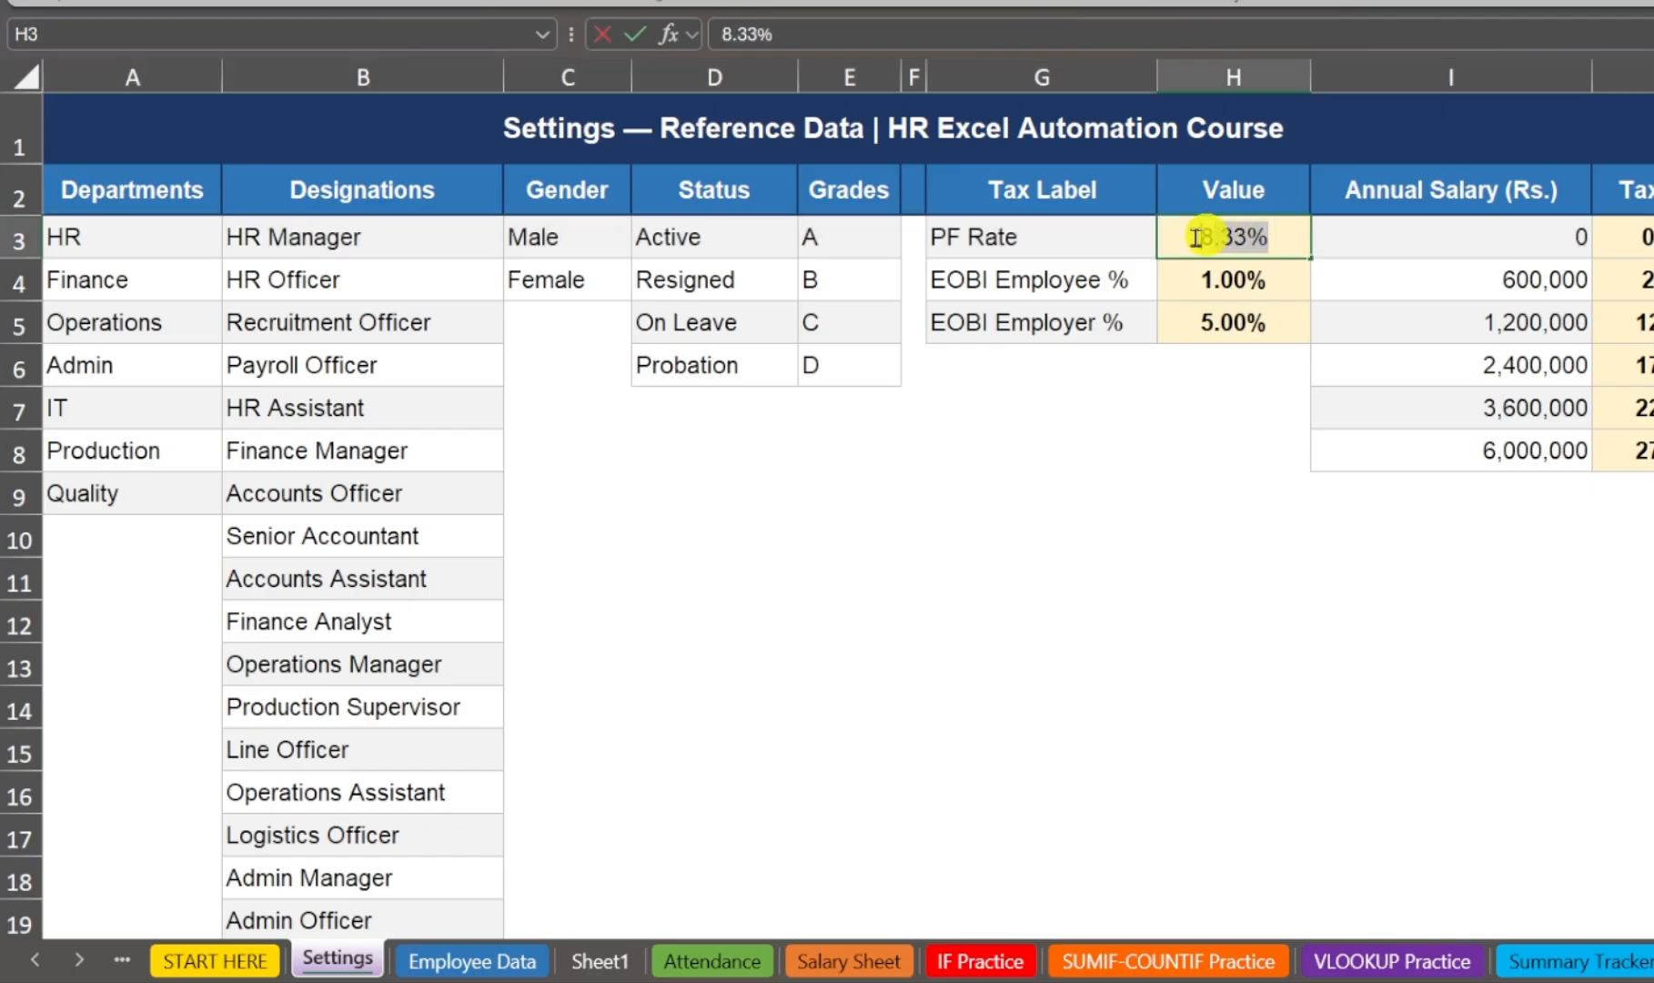
pyautogui.press('Escape')
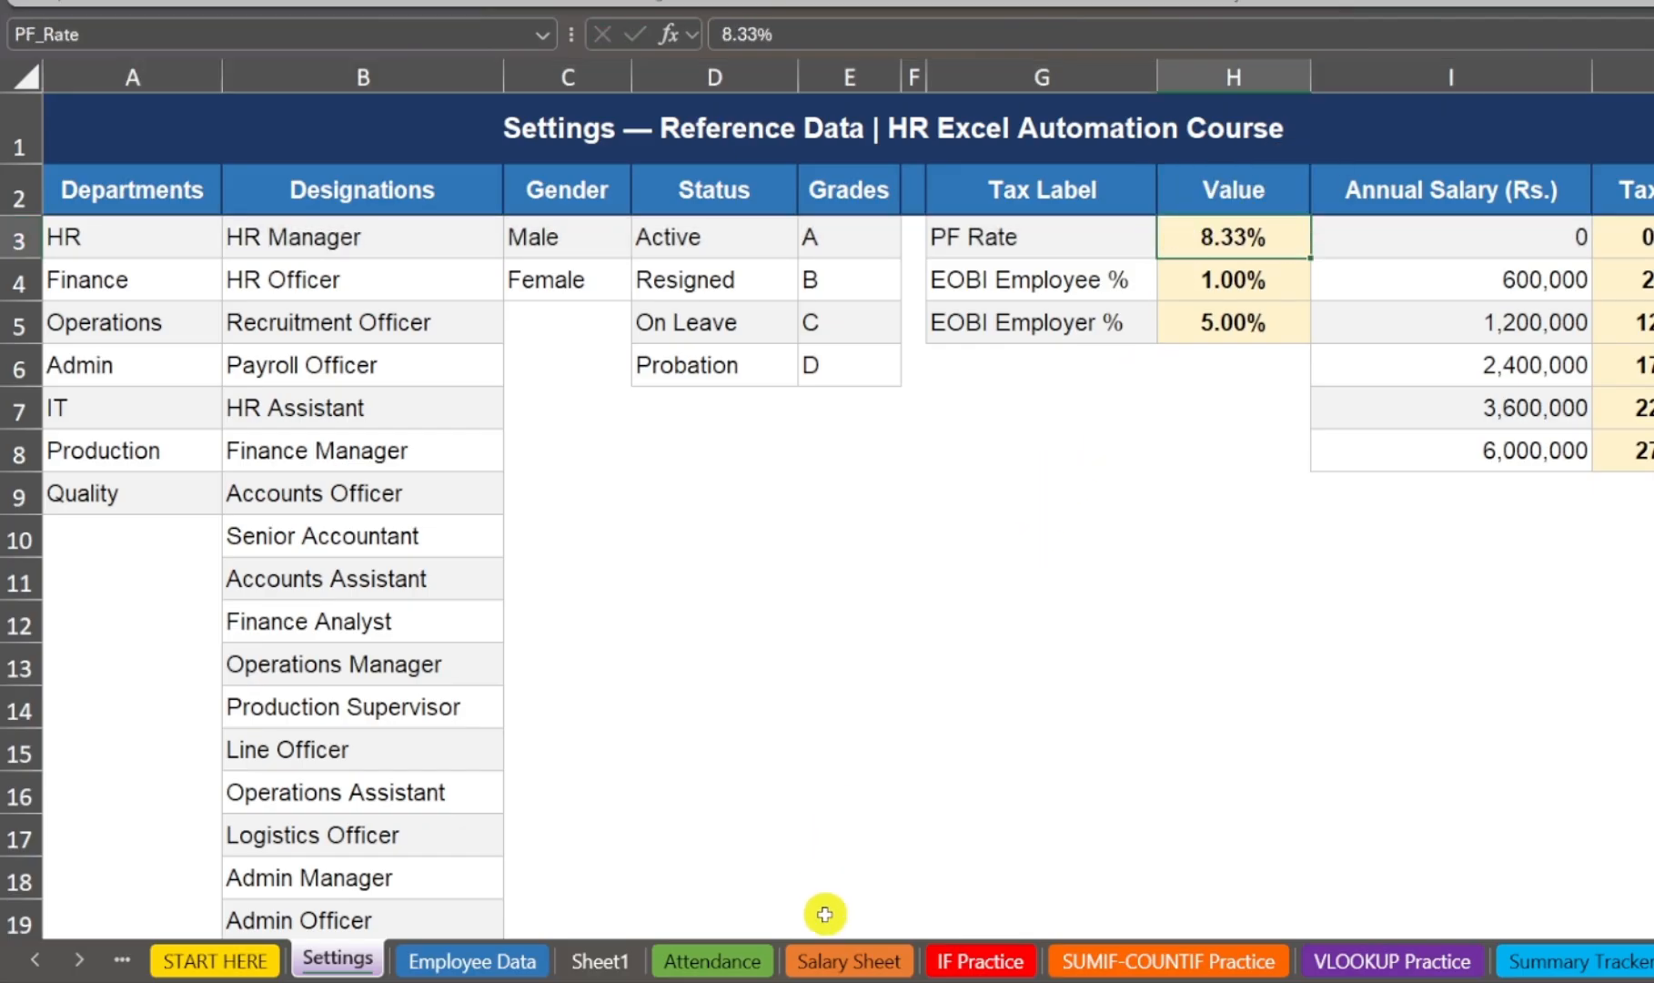
# Step: Return to the Salary Sheet and inspect the PF Deduction formulas in J3 through J7 to compare their relative and absolute references
pyautogui.click(837, 956)
pyautogui.doubleClick(1442, 294)
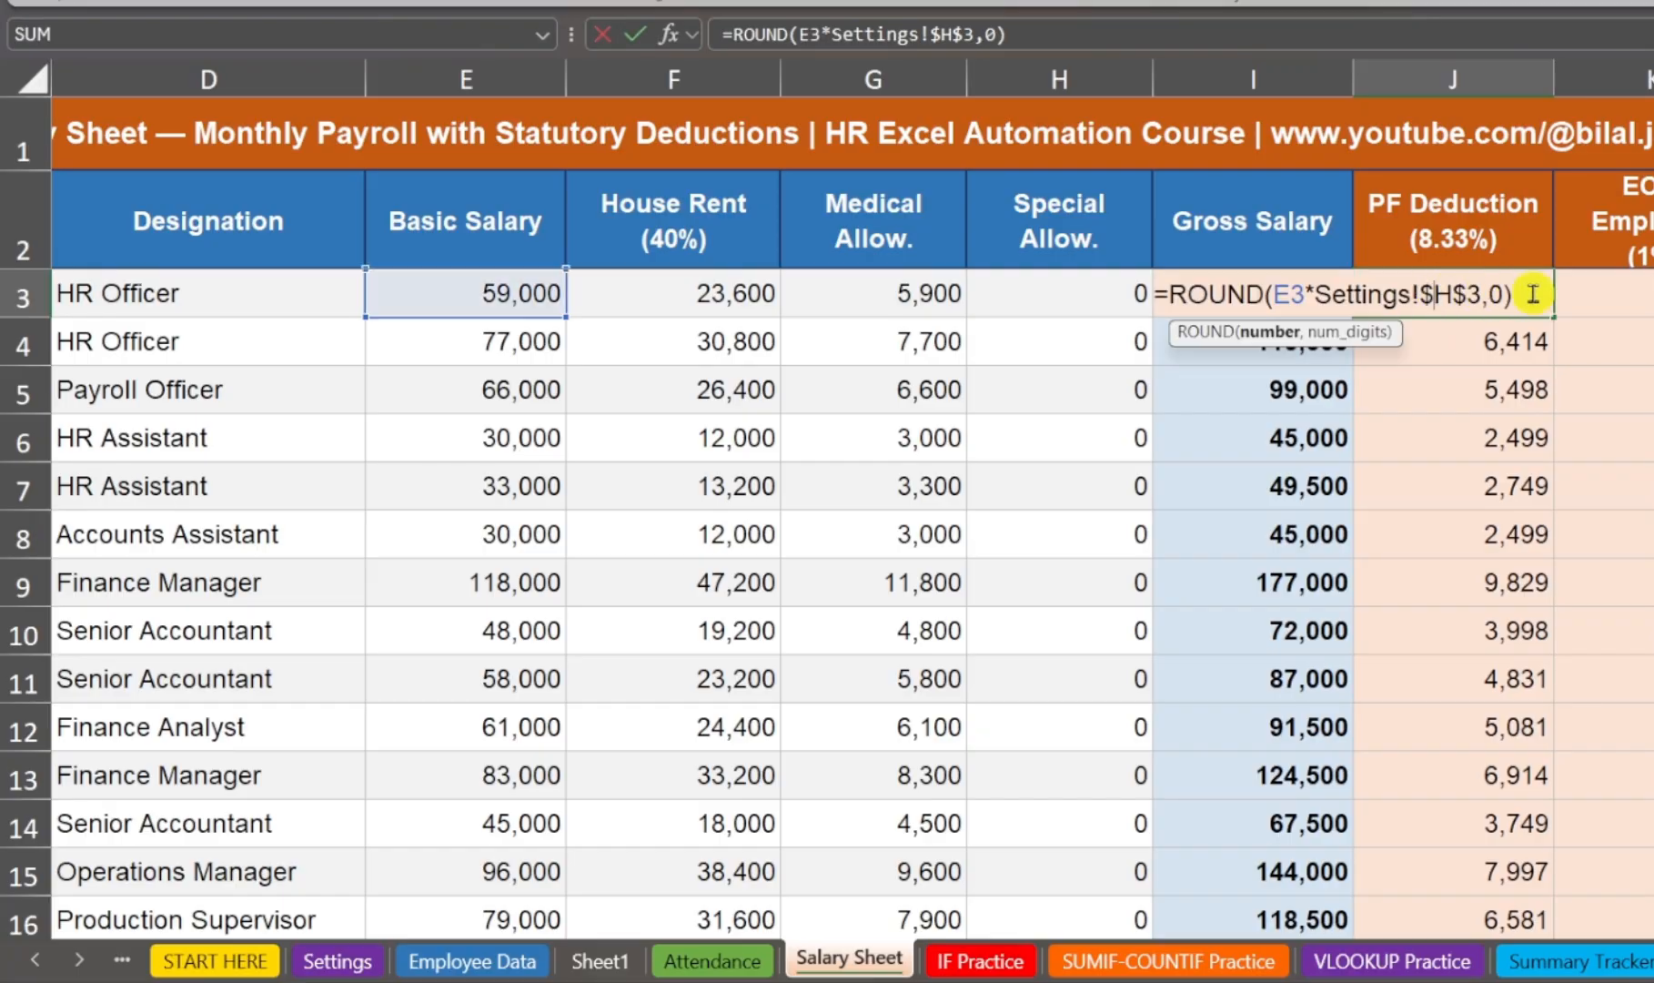
pyautogui.press('Return')
pyautogui.doubleClick(1516, 341)
pyautogui.press('Escape')
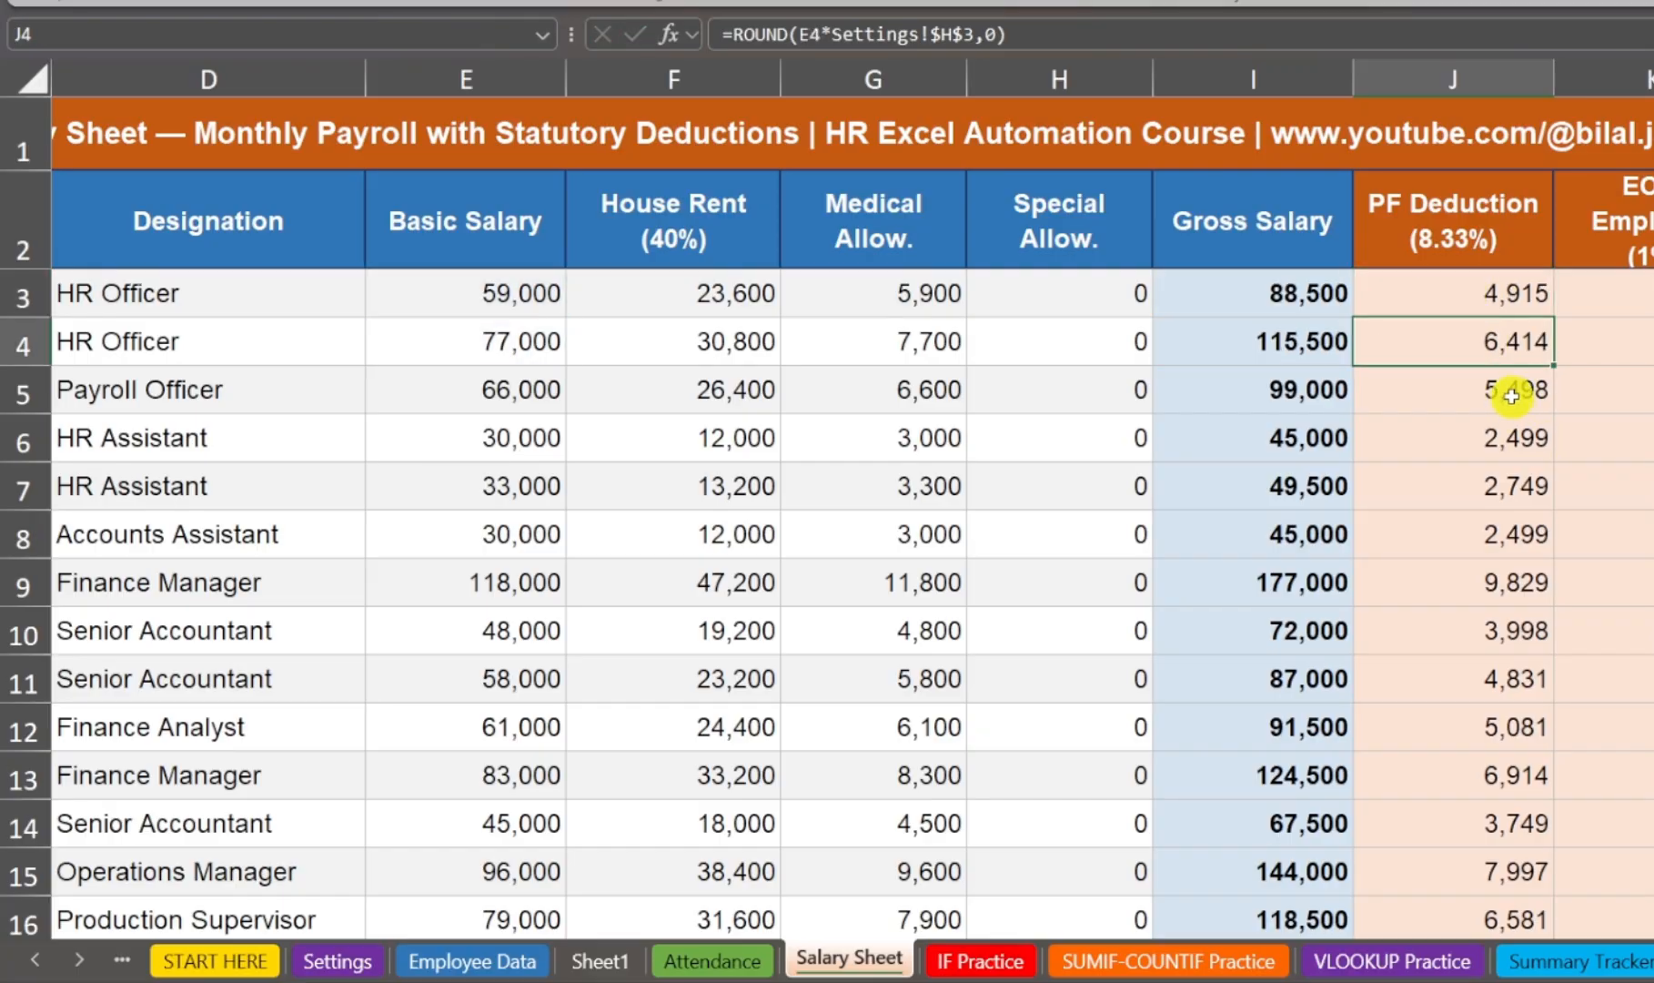
pyautogui.doubleClick(1511, 396)
pyautogui.press('Escape')
pyautogui.doubleClick(1512, 441)
pyautogui.press('Escape')
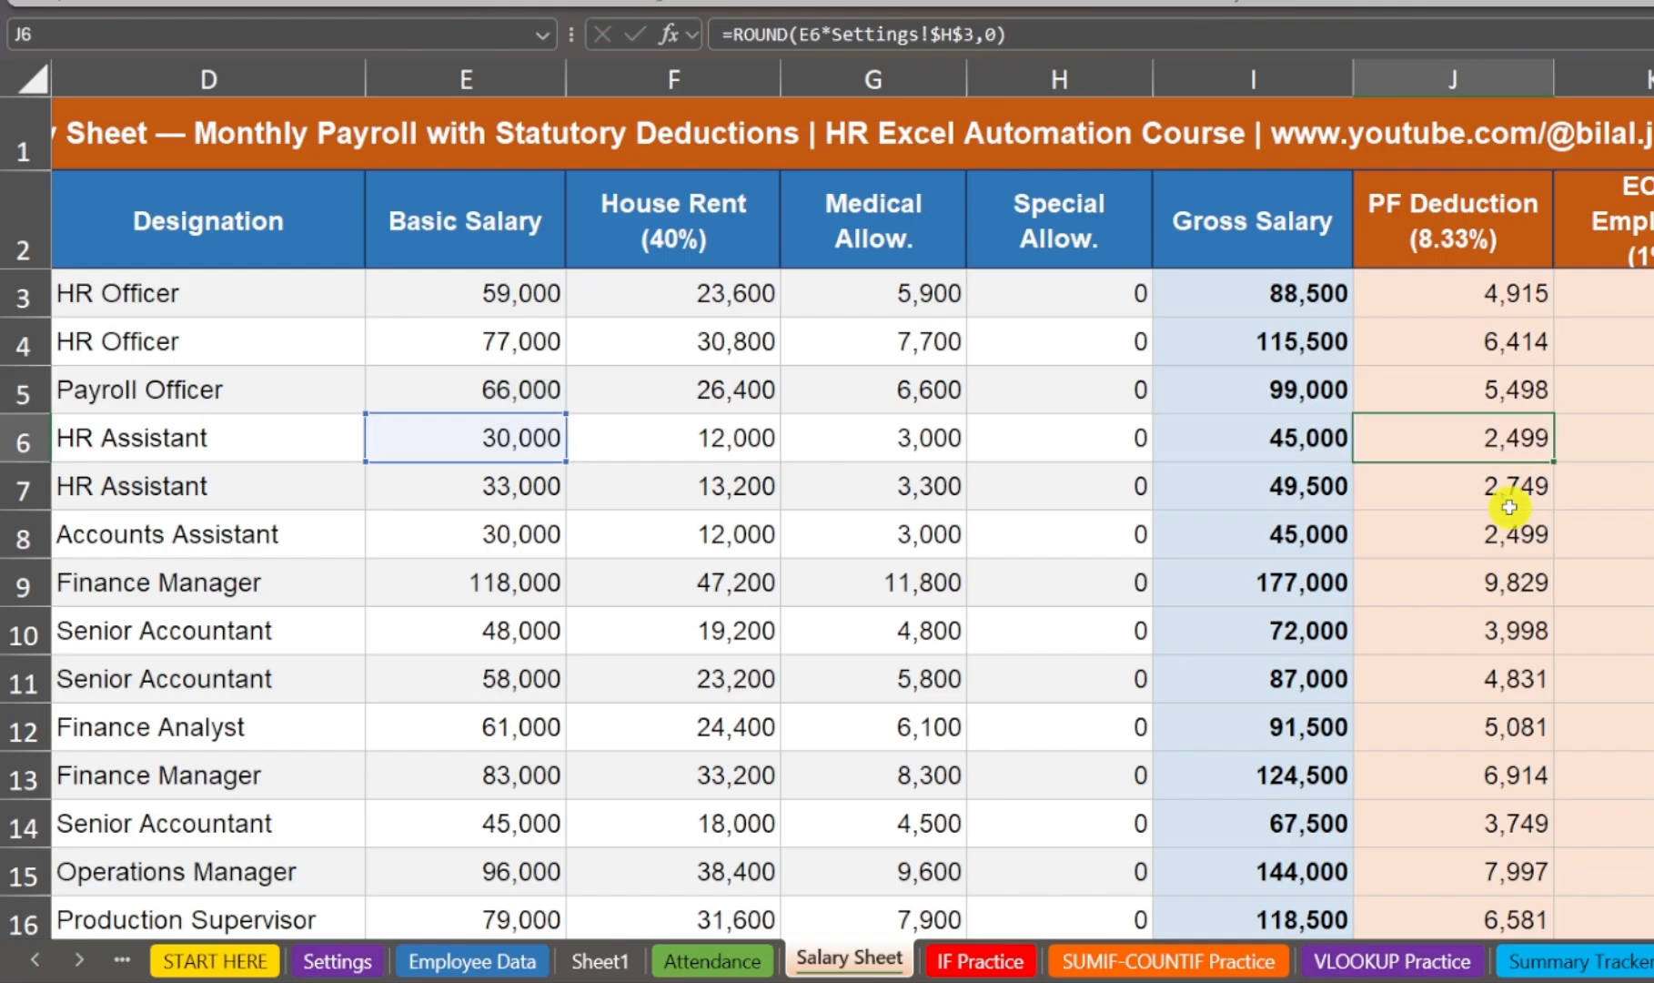
pyautogui.doubleClick(1510, 500)
pyautogui.press('Escape')
# Step: Recheck the PF Deduction formulas in J3 and J4, and review the PF Rate cell on the Settings sheet
pyautogui.click(1492, 297)
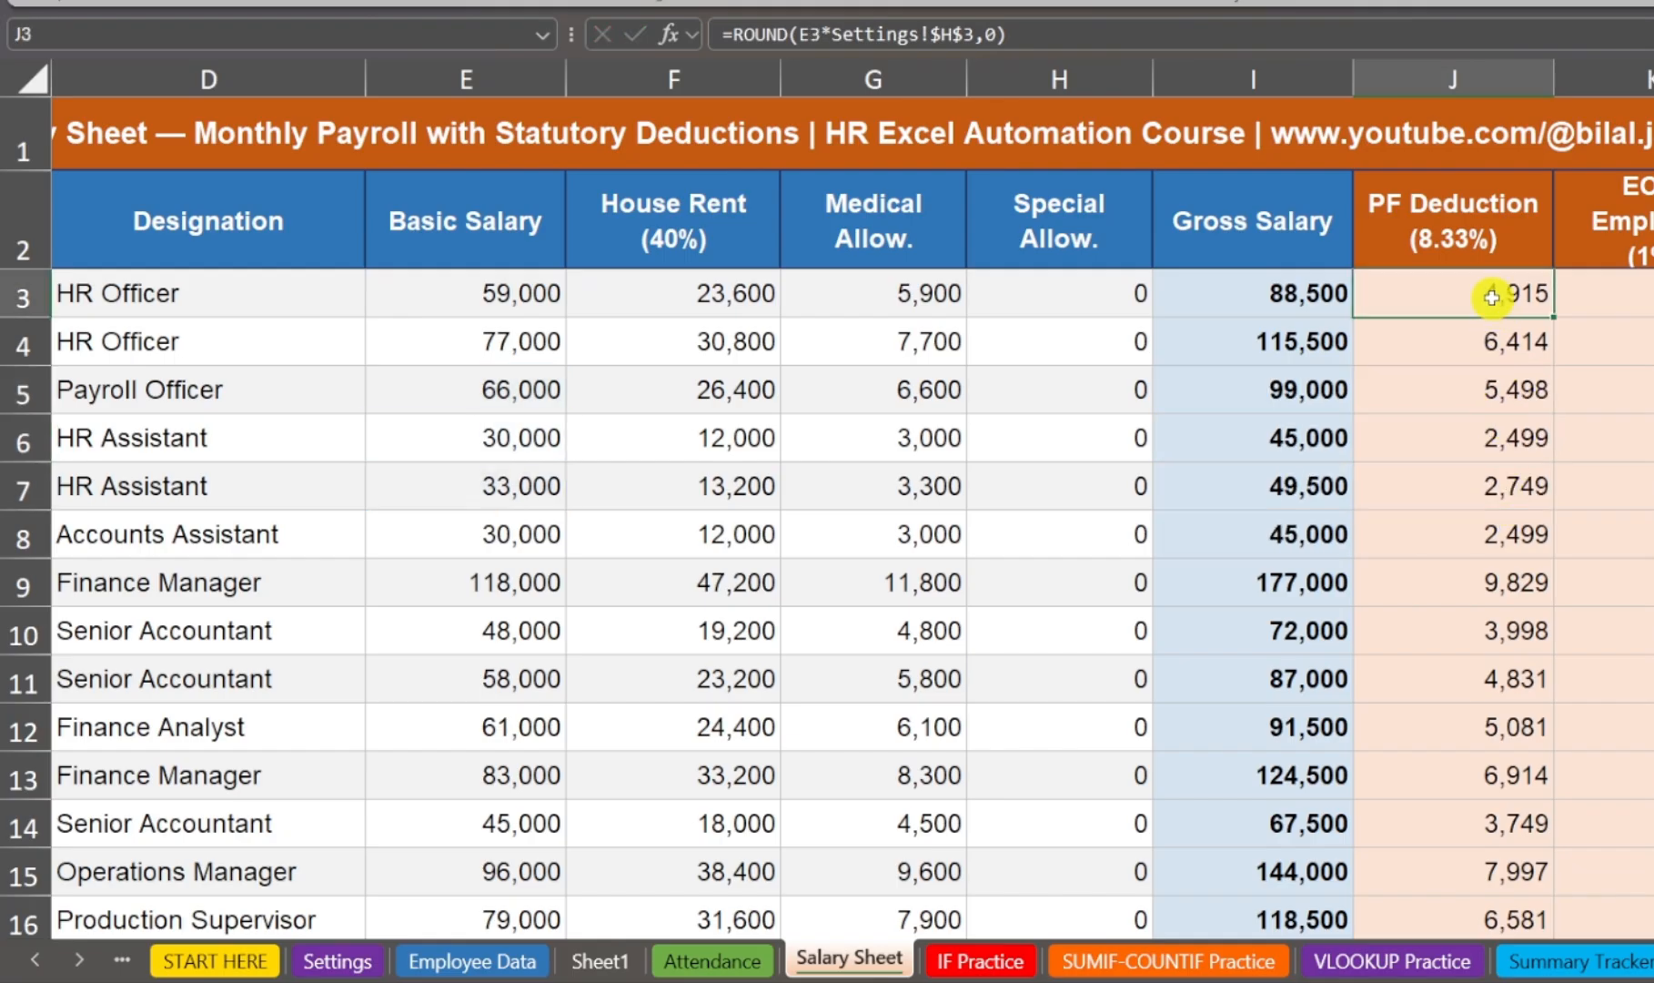
pyautogui.doubleClick(1513, 334)
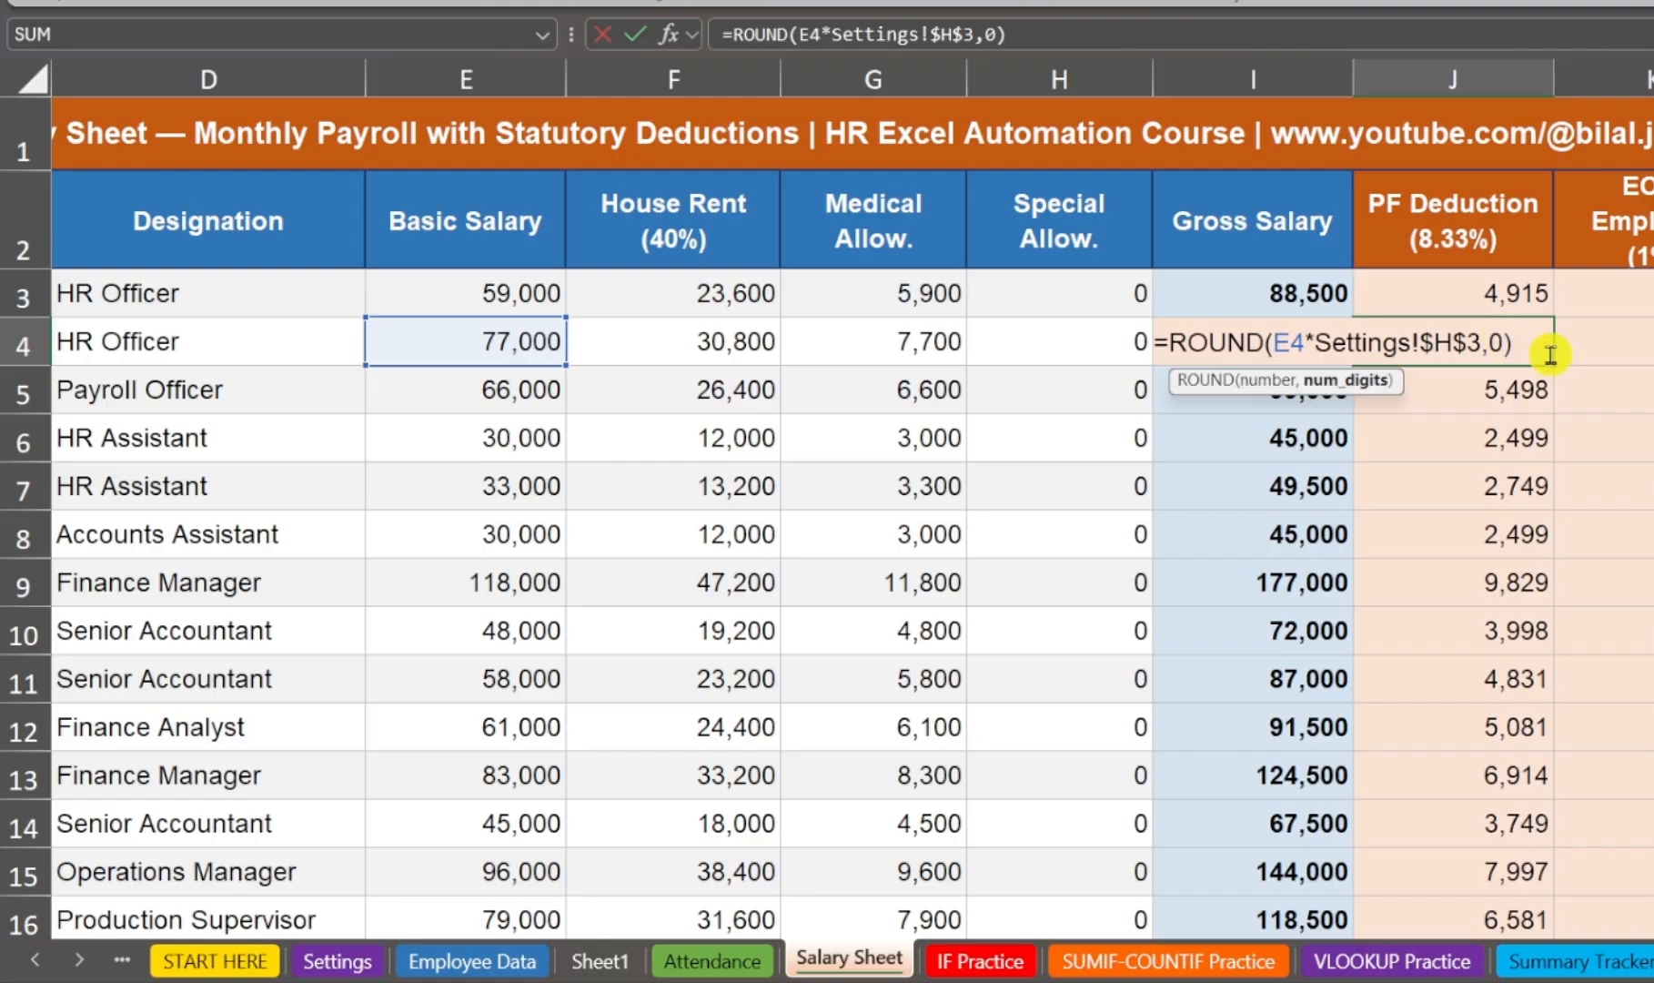
pyautogui.press('Escape')
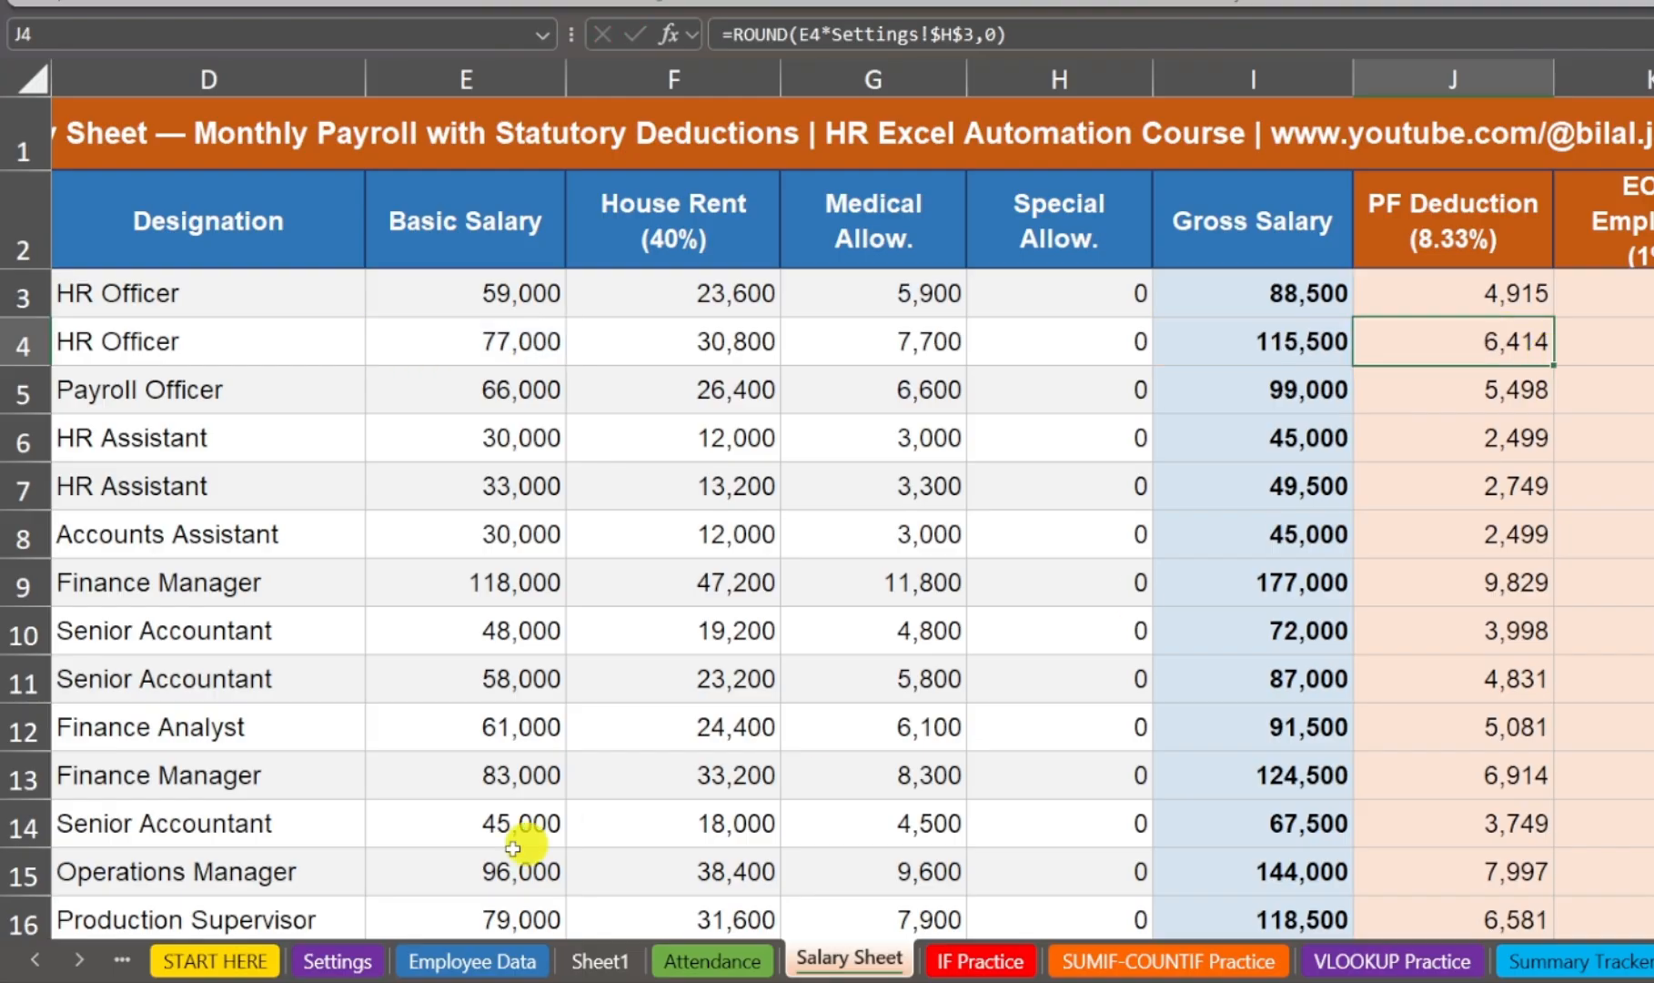
pyautogui.click(339, 960)
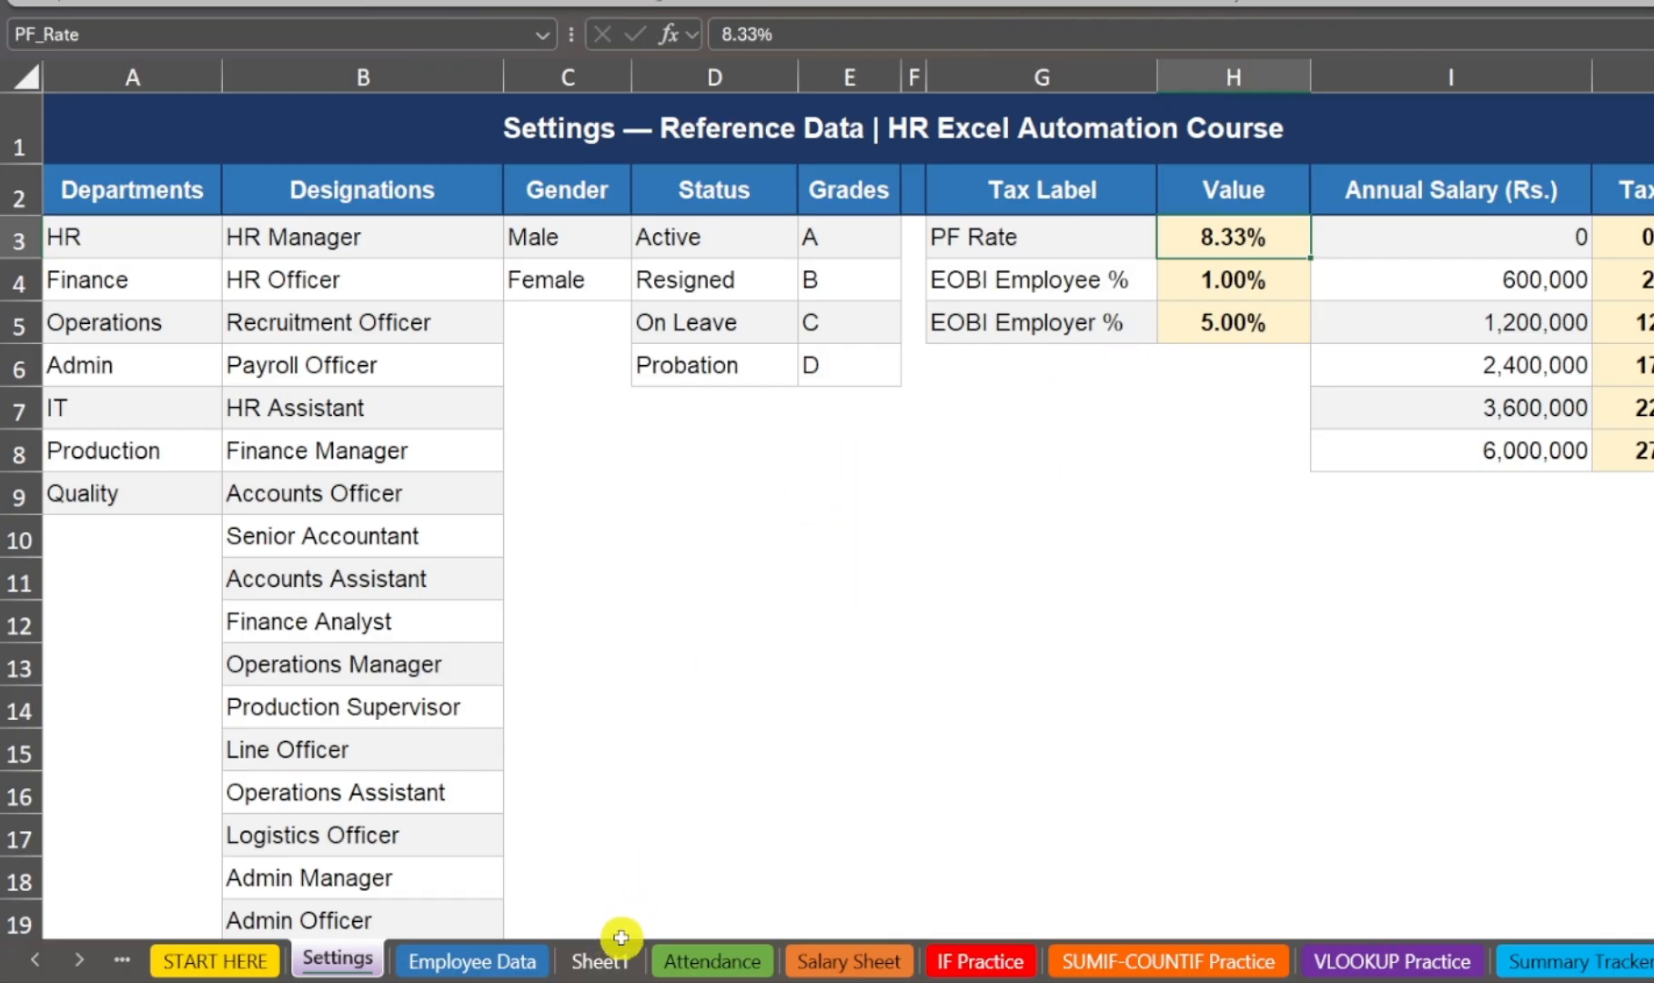
# Step: Go back to the Salary Sheet and highlight the Settings!$H$3 reference inside the J3 formula
pyautogui.click(820, 960)
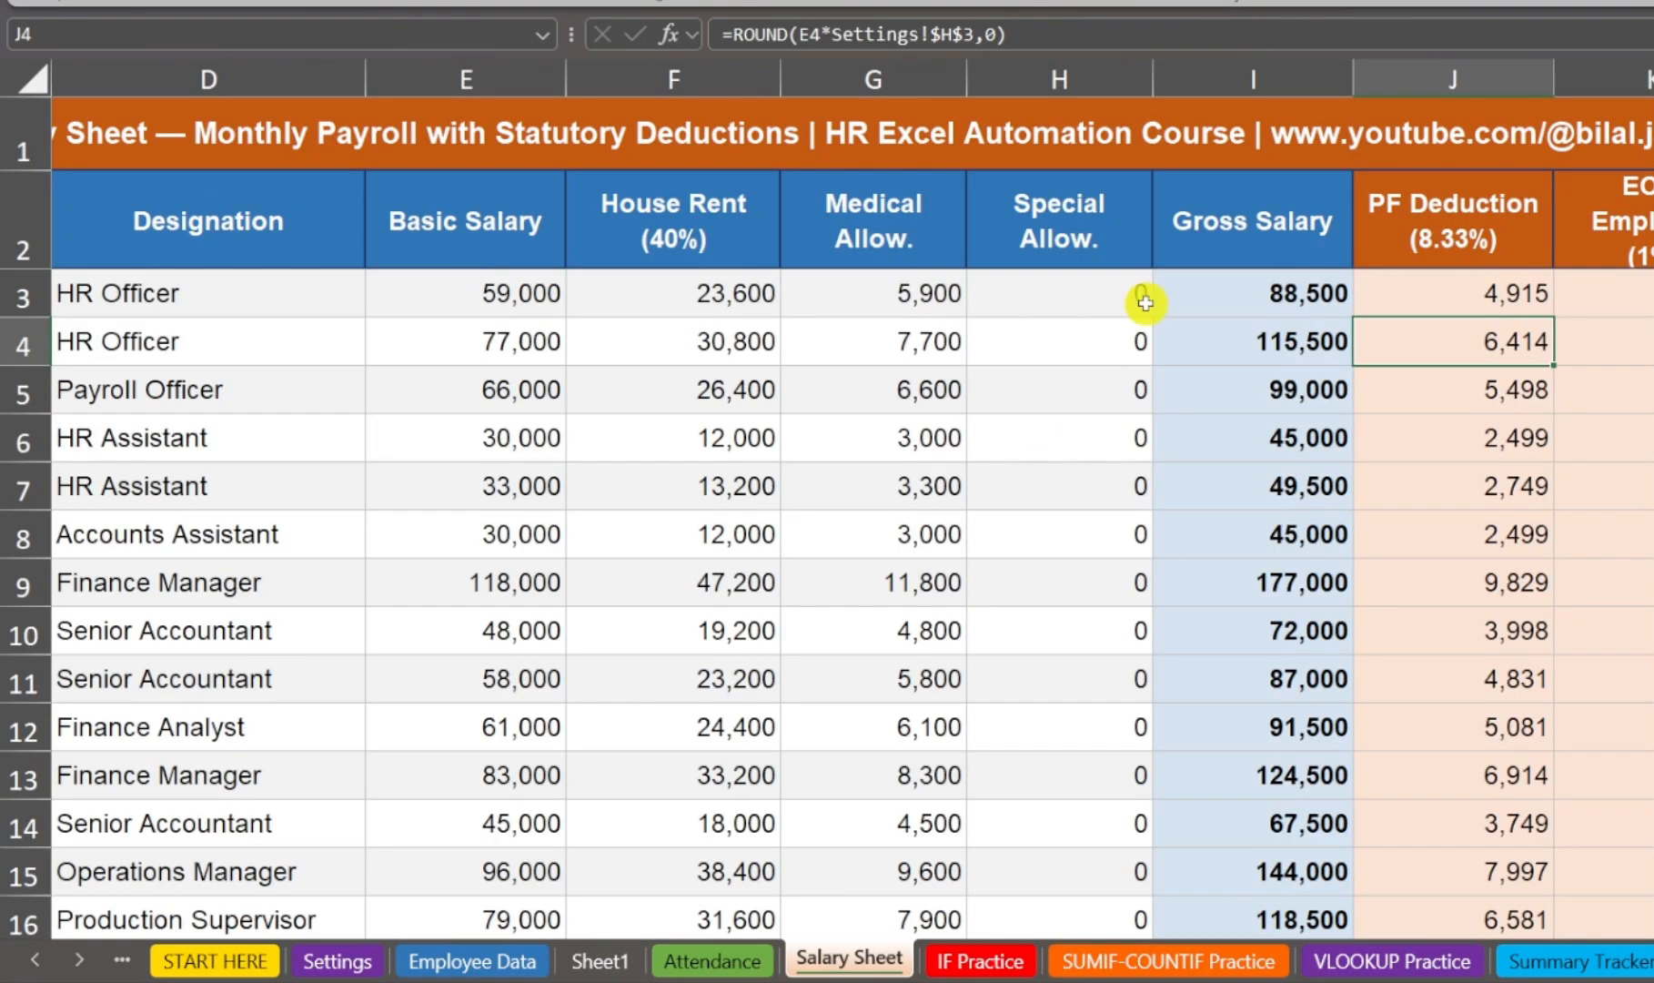
pyautogui.doubleClick(1449, 291)
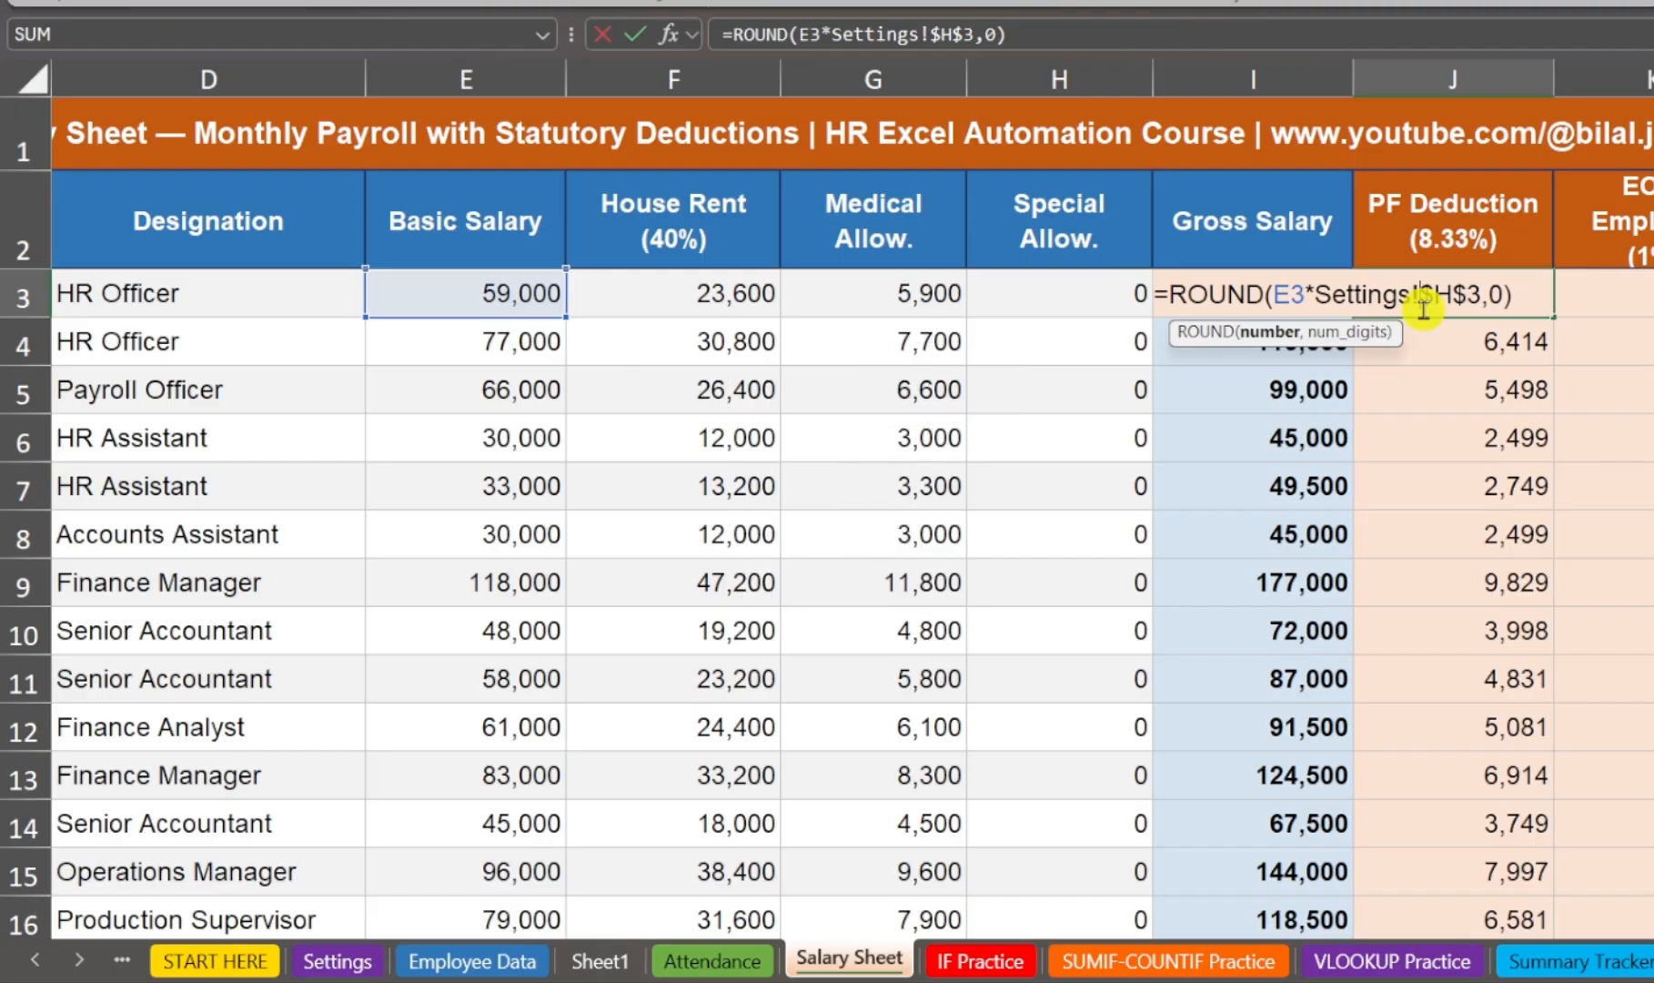
pyautogui.moveTo(1316, 294); pyautogui.dragTo(1481, 294)
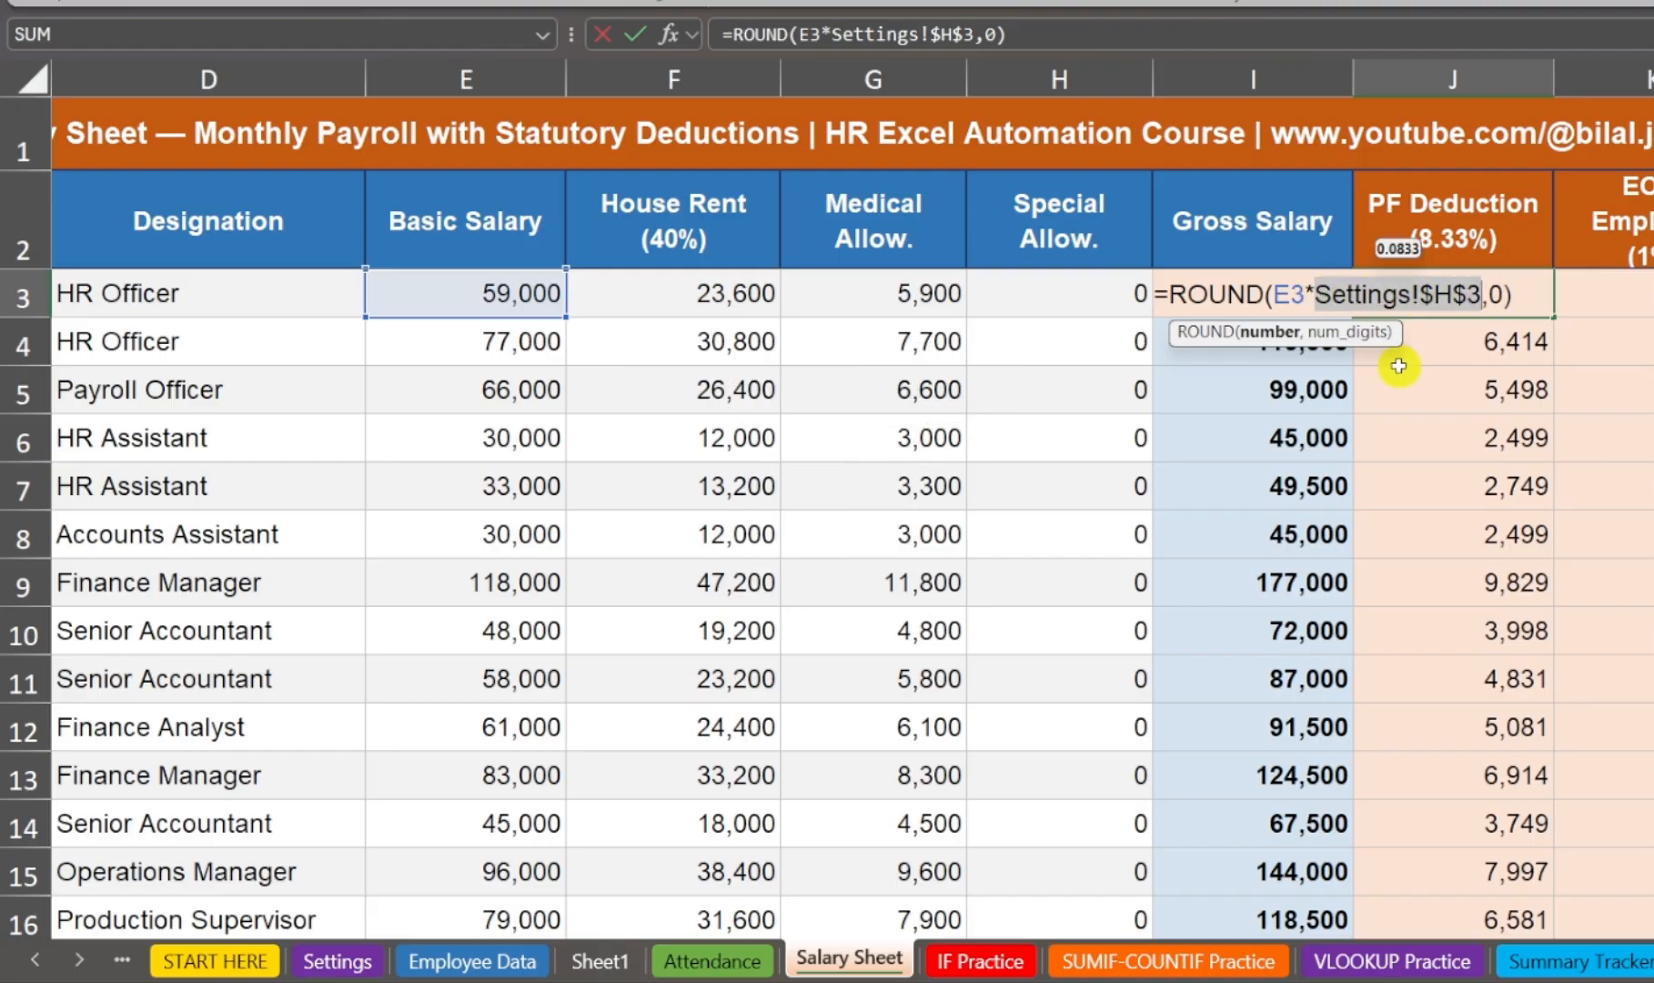
# Step: Cycle the Settings H3 reference in the J3 formula through its mixed and relative forms, back to $H$3, and commit it
pyautogui.click(1436, 296)
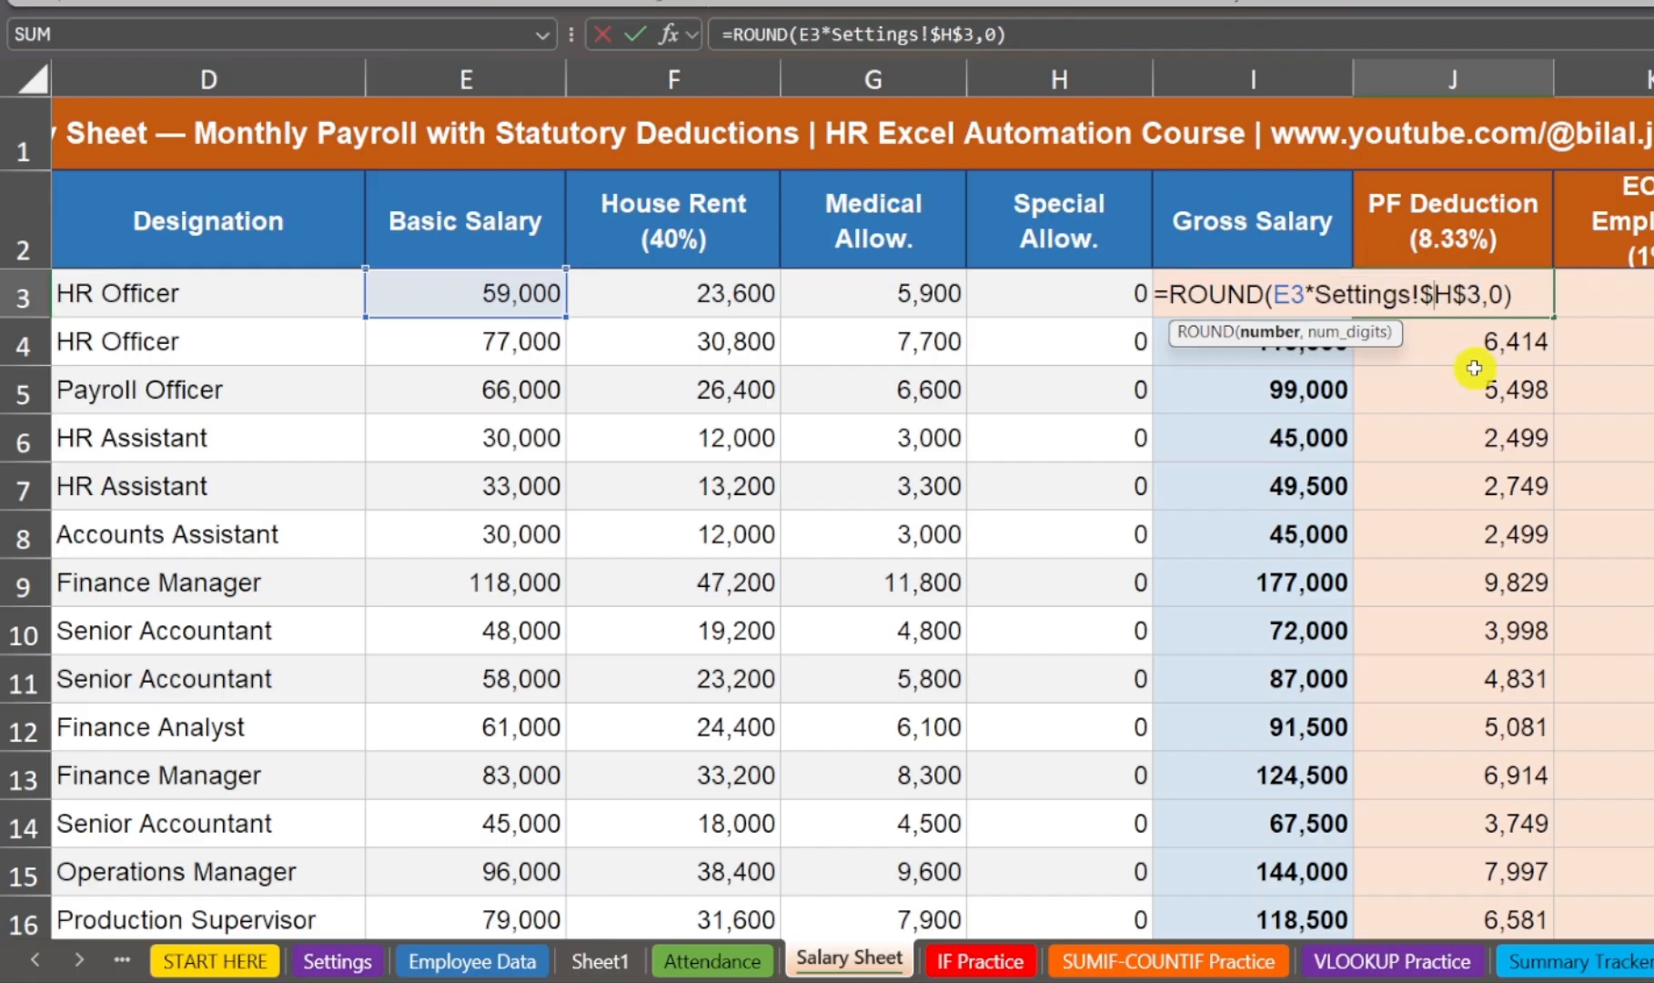
pyautogui.press('F4')
pyautogui.press('F4')
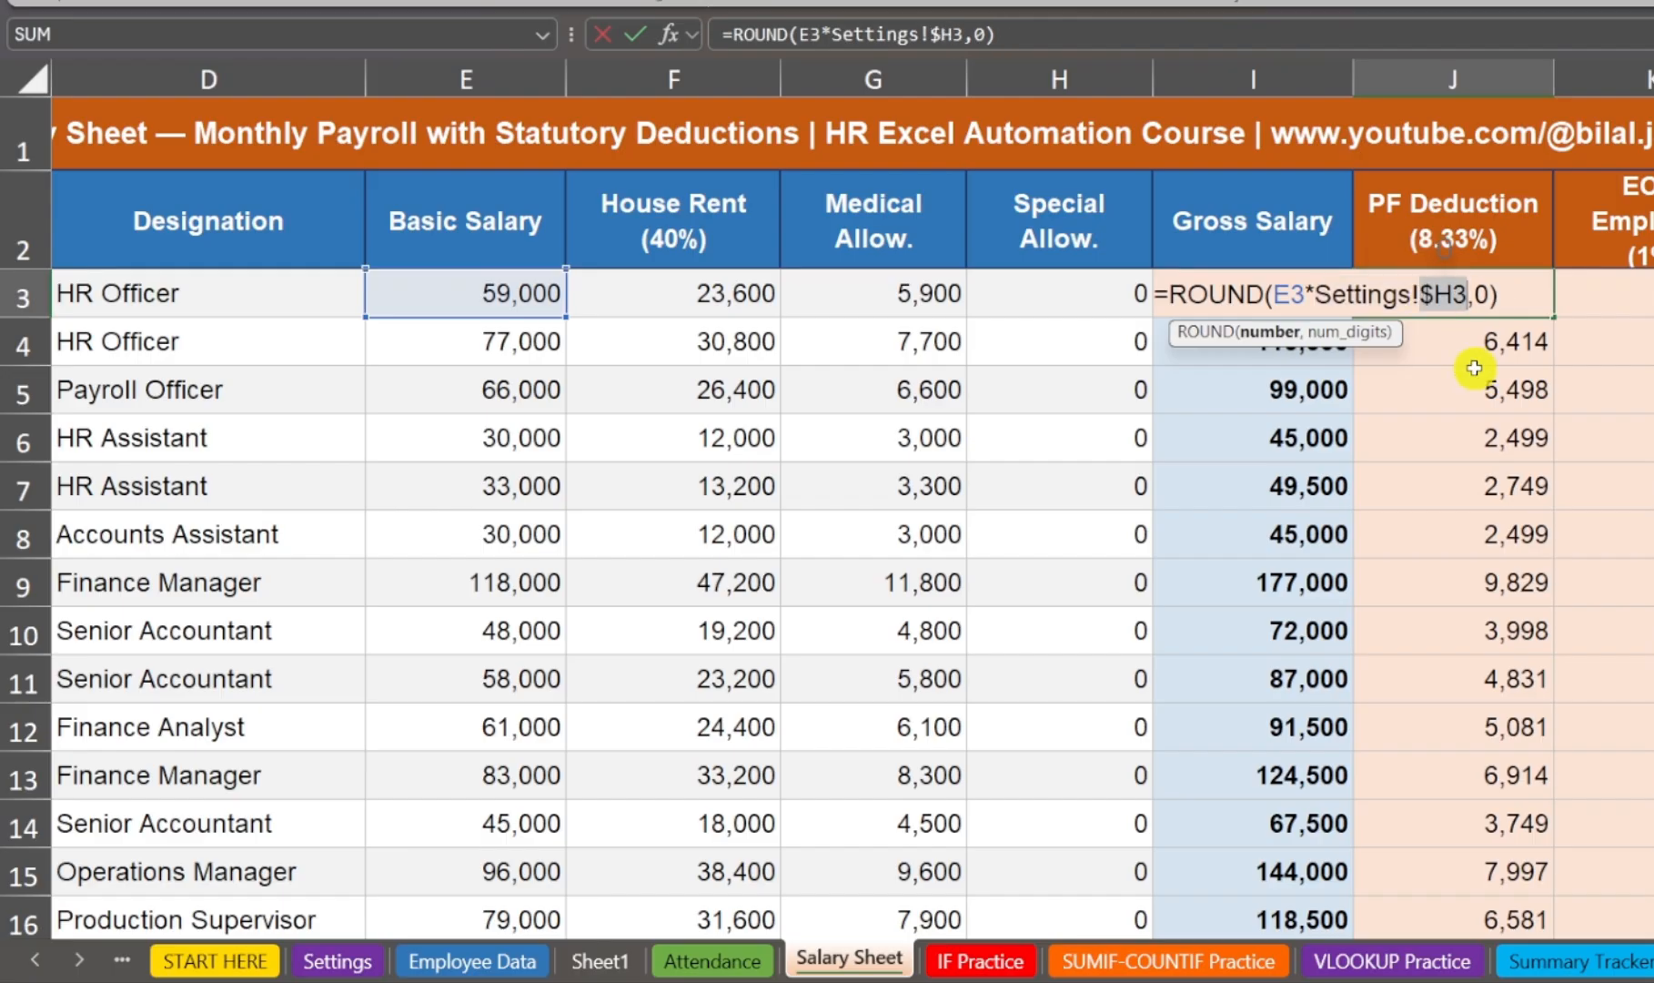
pyautogui.press('F4')
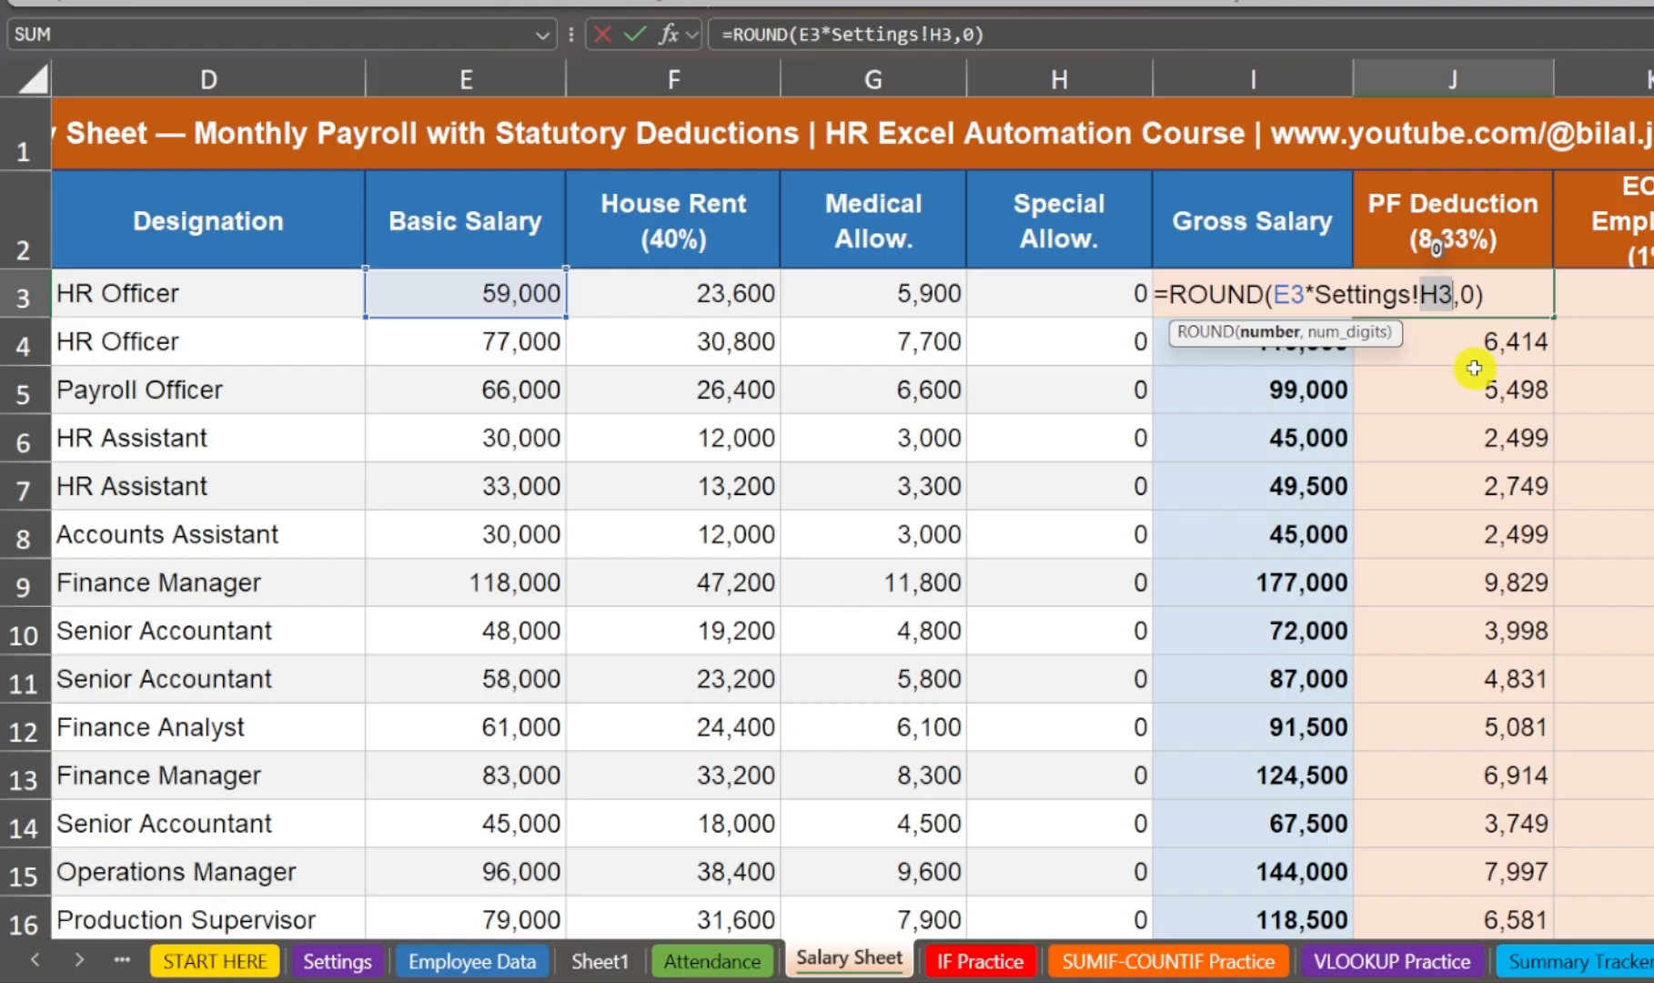
pyautogui.press('F4')
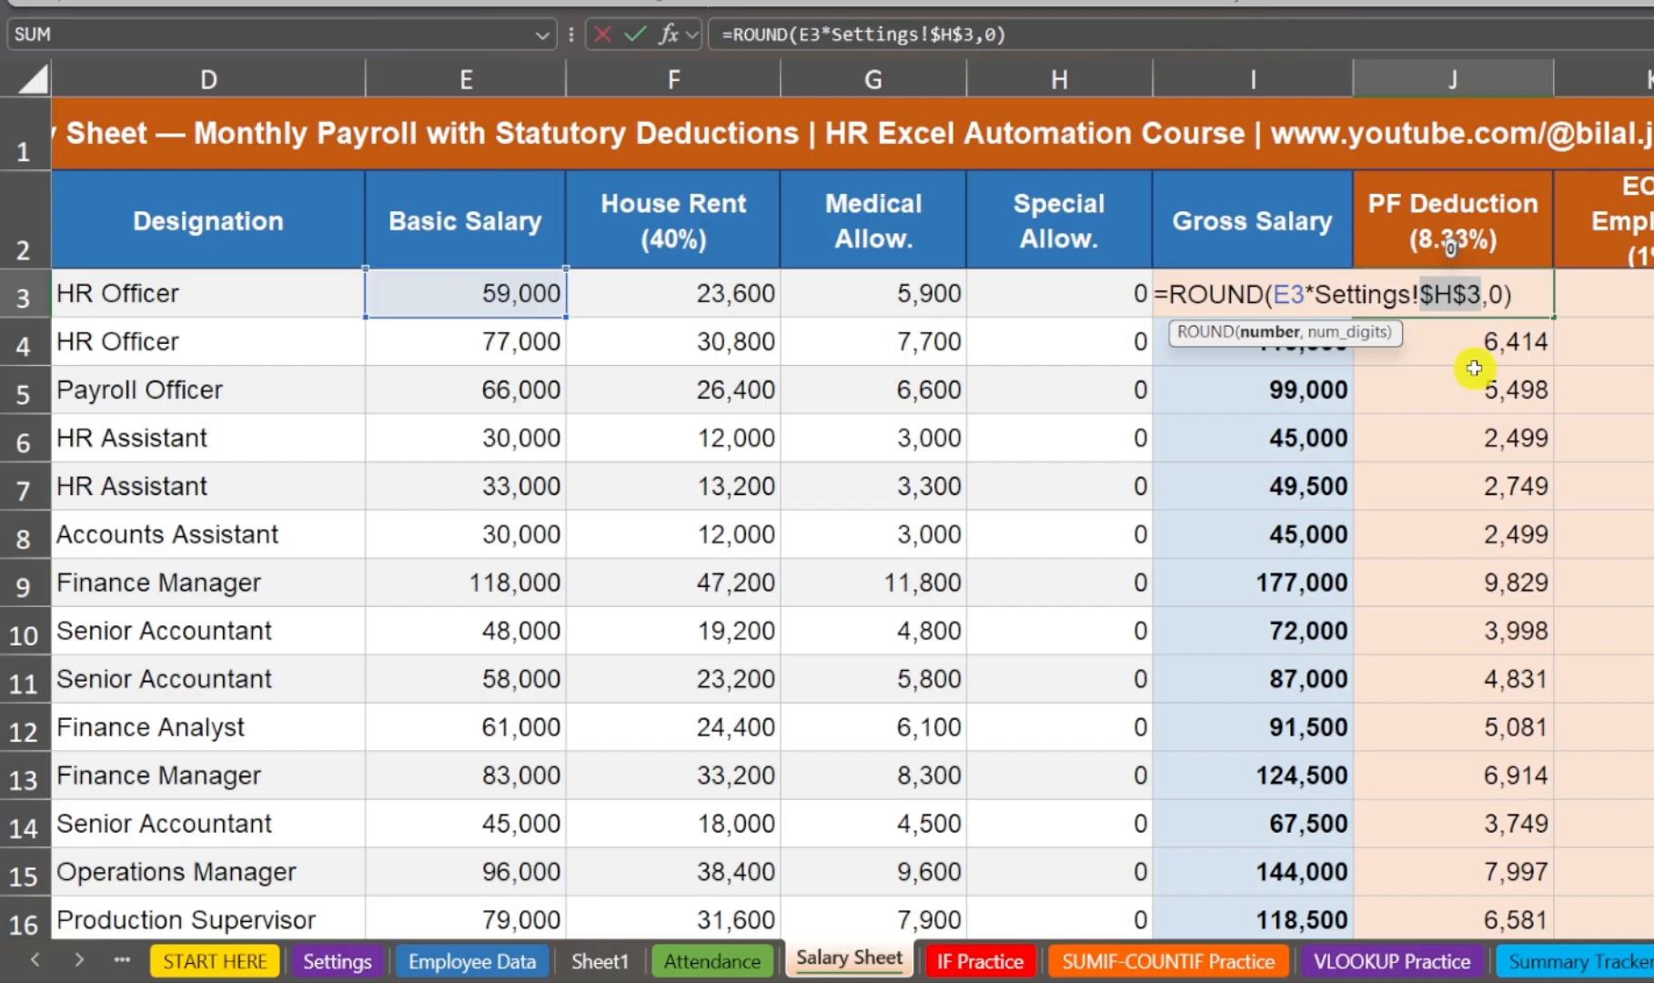
pyautogui.press('Return')
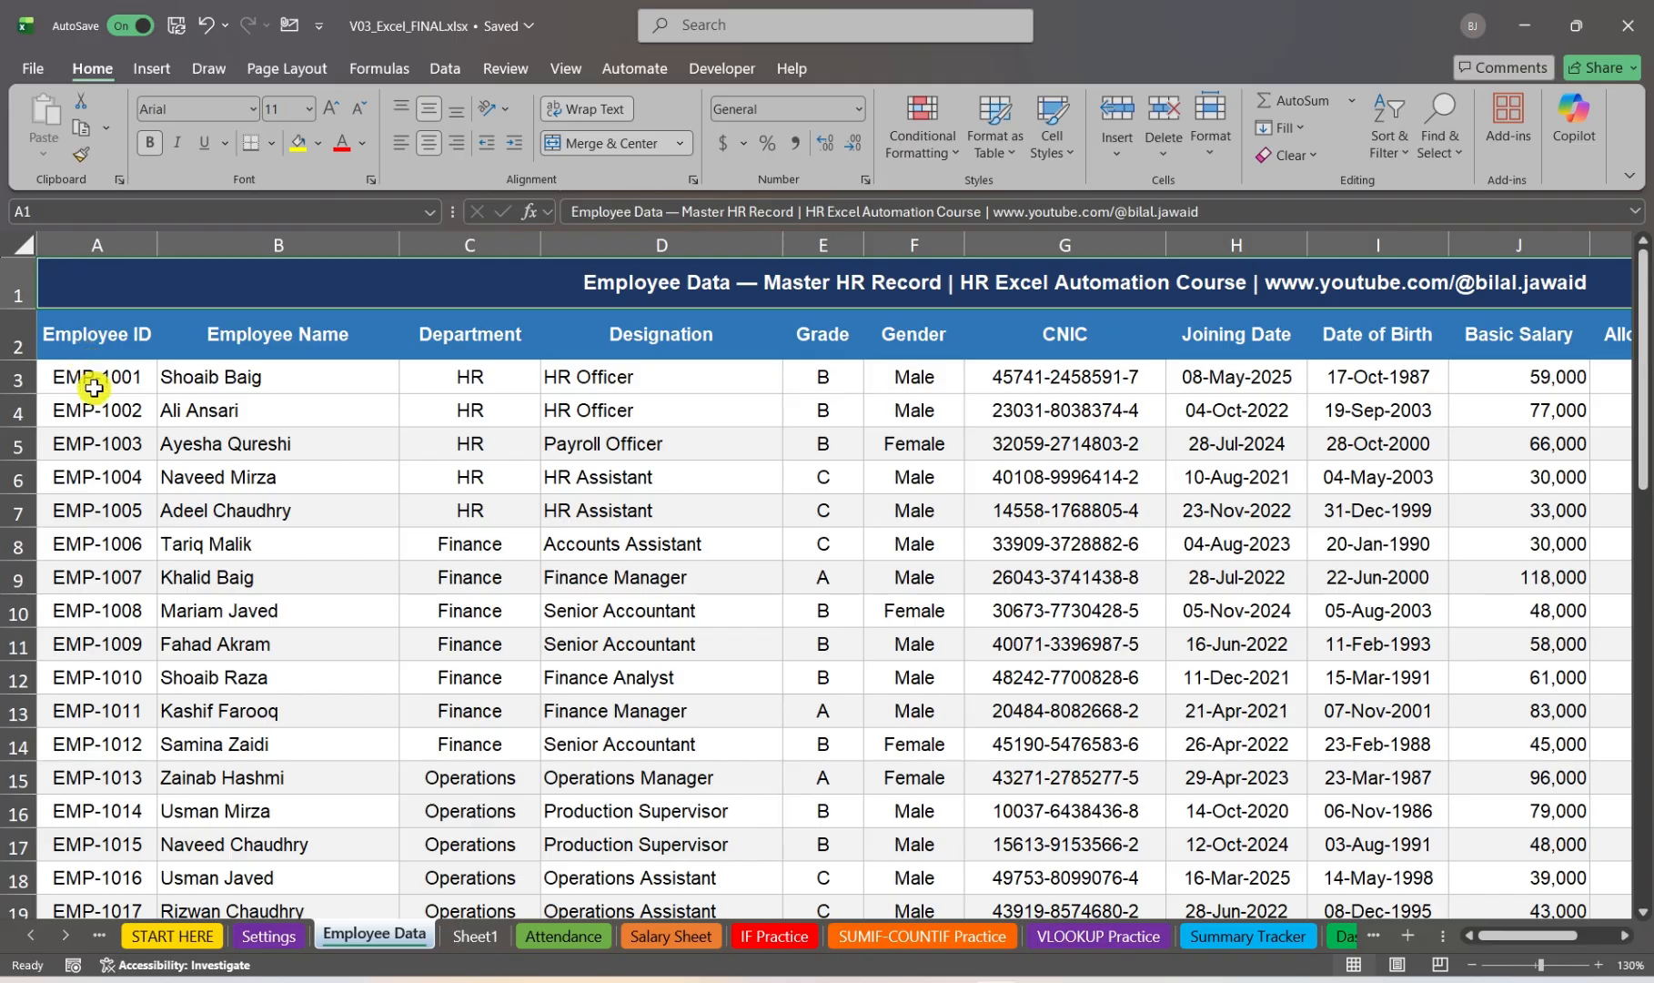
# Step: From the Employee ID header in A2, jump to the last header in the row and back to the first
pyautogui.click(80, 335)
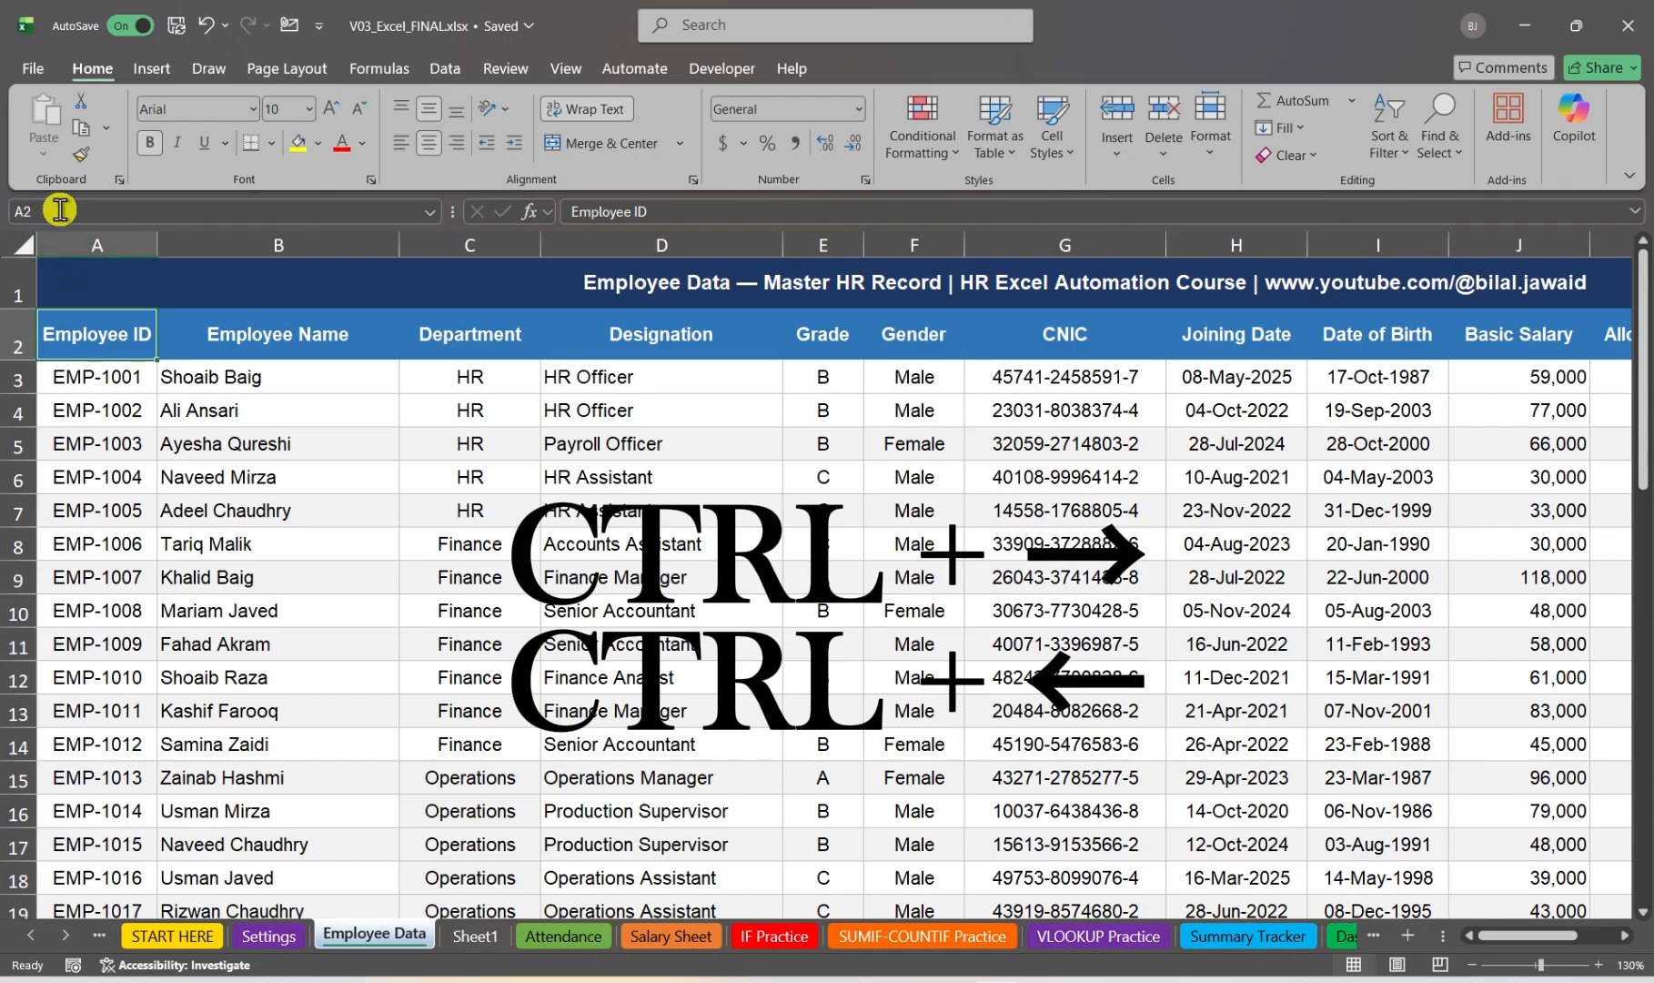
pyautogui.hotkey('ctrl', 'Right')
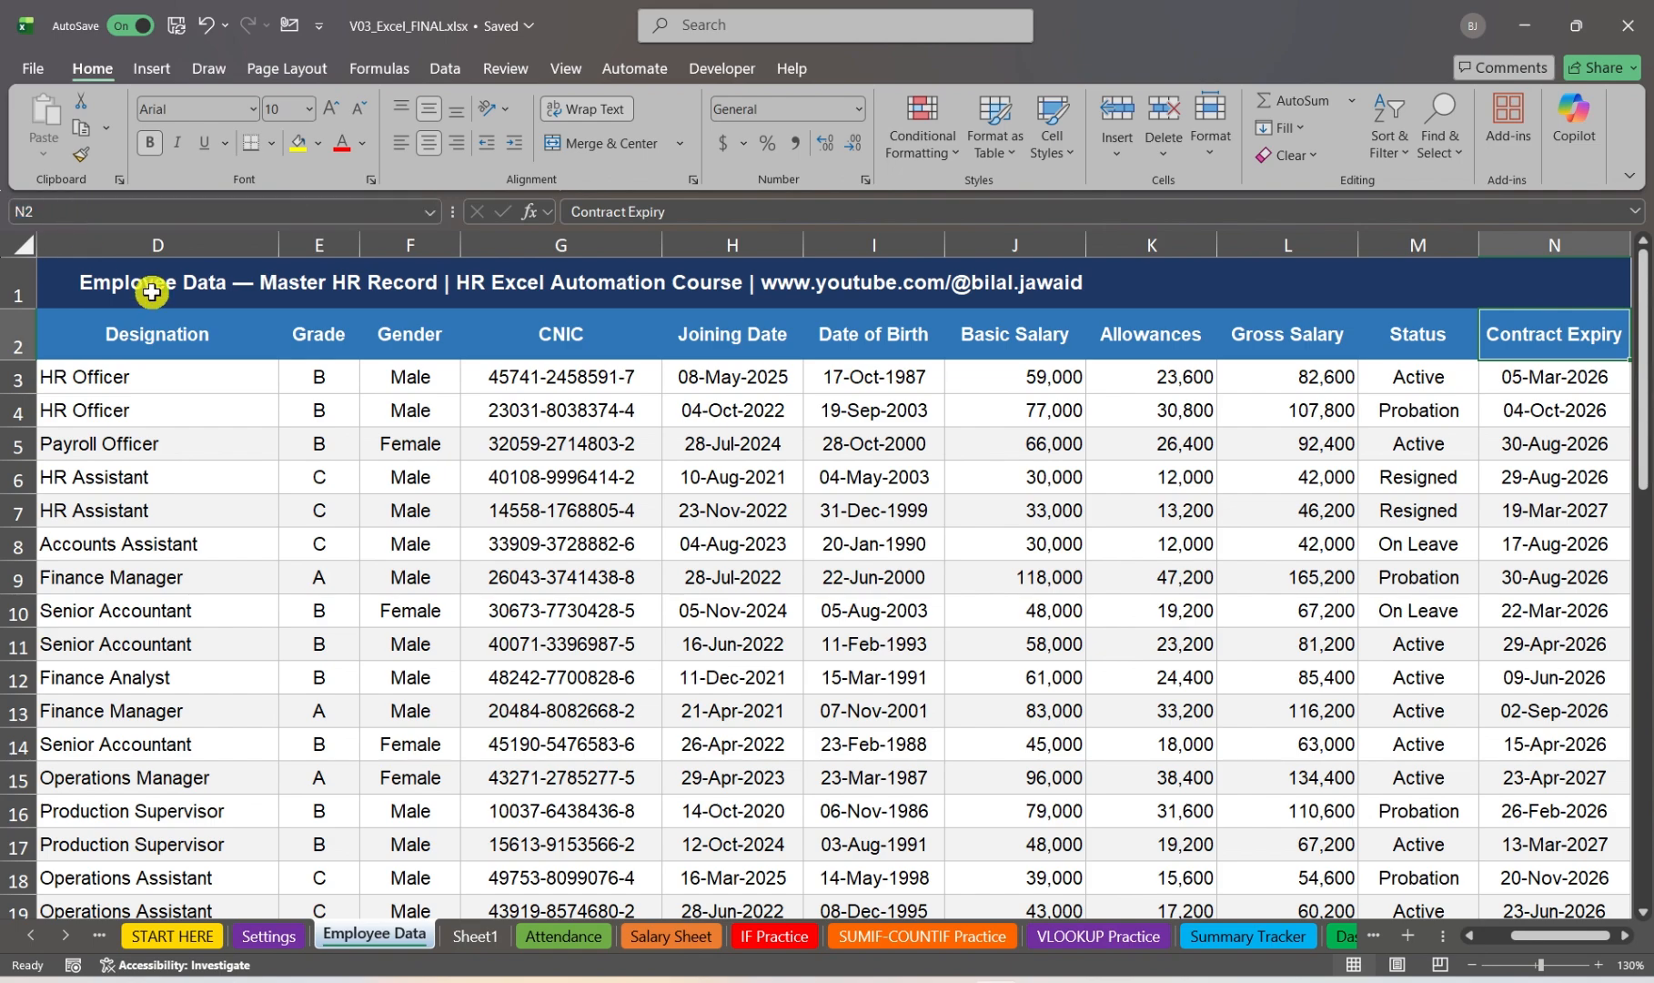
pyautogui.hotkey('ctrl', 'Left')
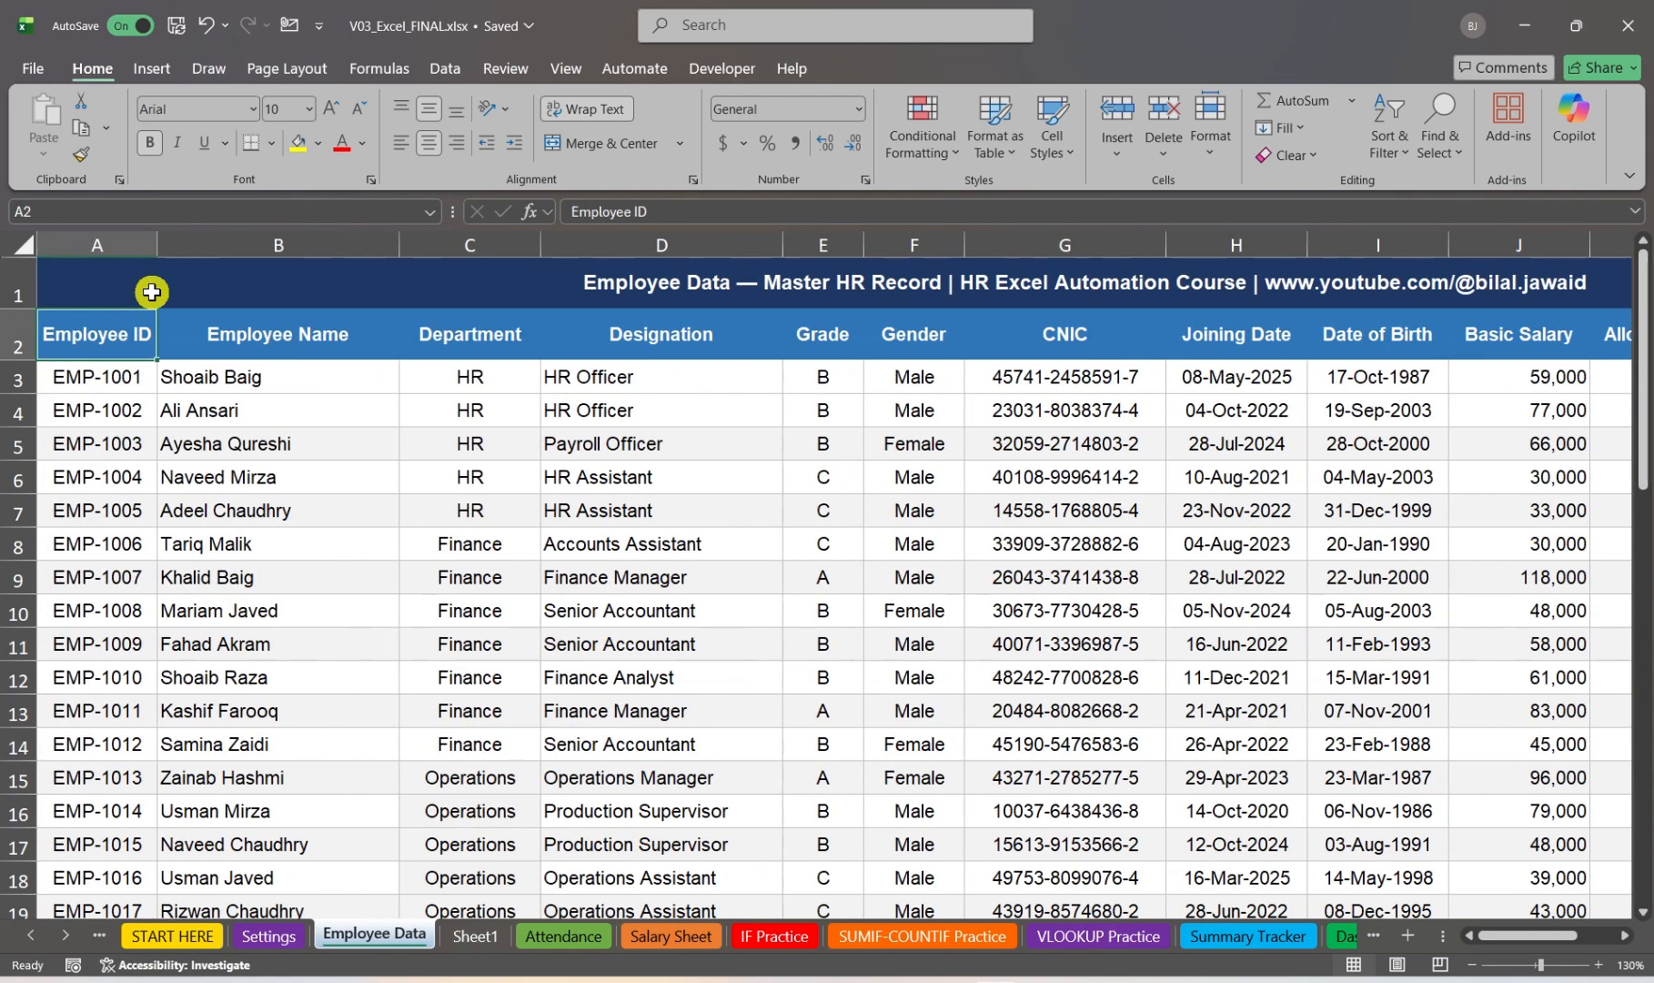
# Step: From A3, jump down to the last employee ID in column A and check the cell's address
pyautogui.press('Down')
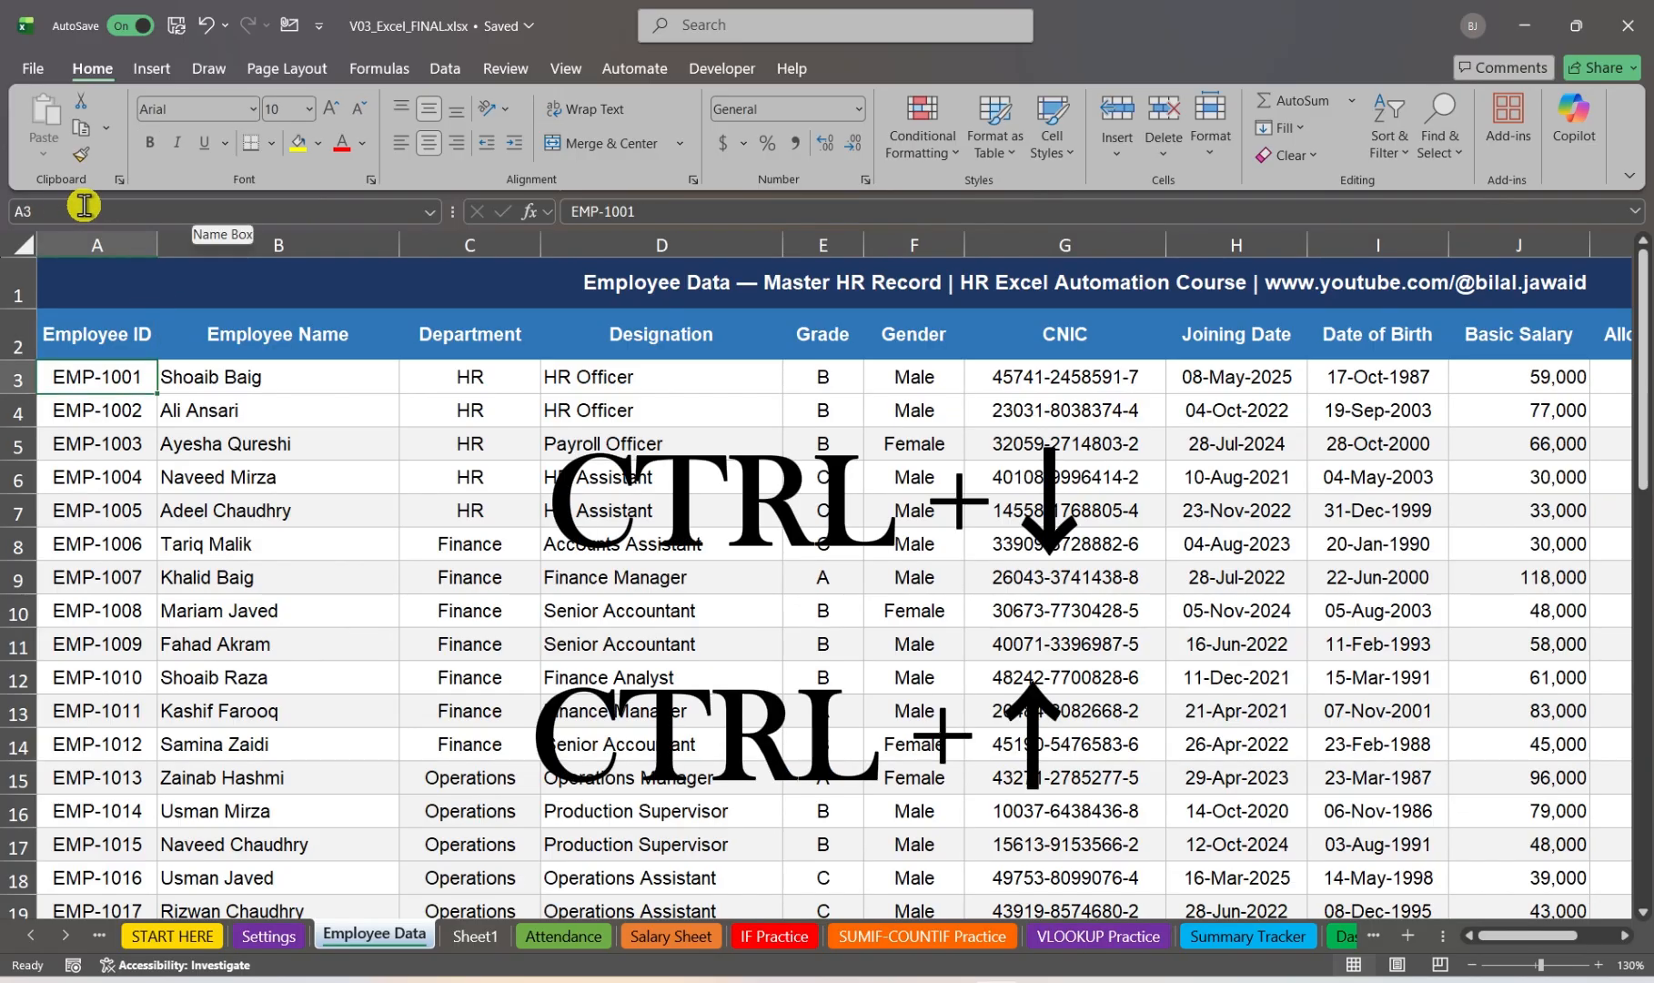
pyautogui.hotkey('ctrl', 'Down')
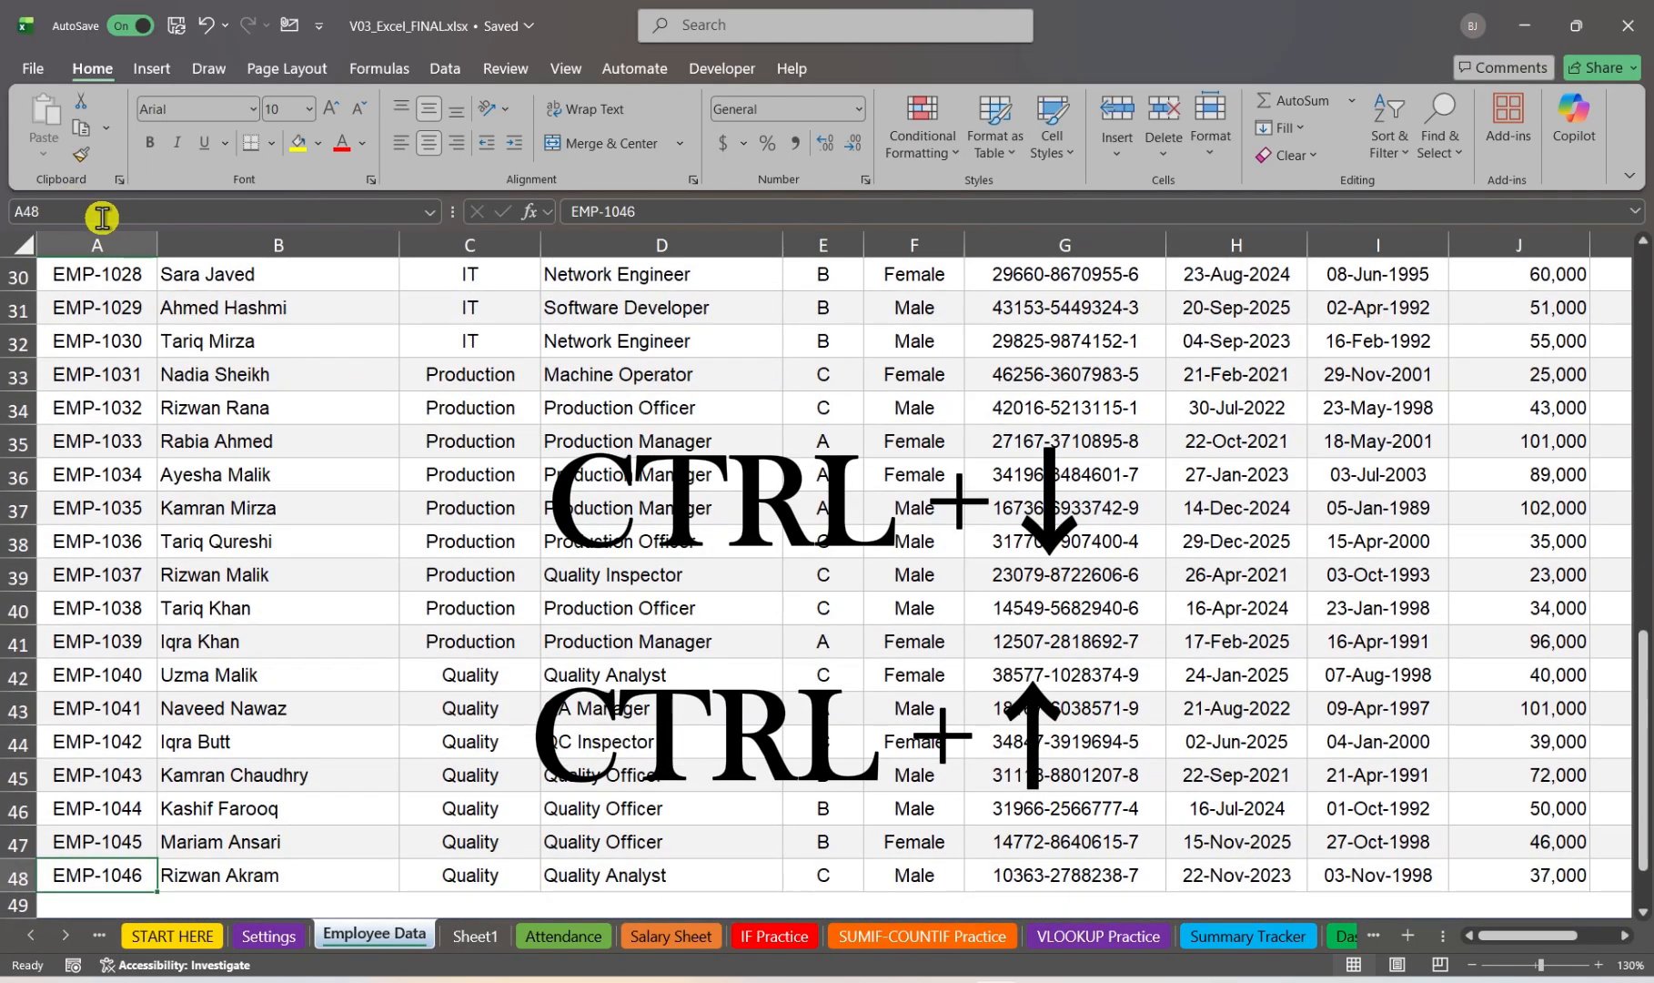
pyautogui.click(45, 208)
pyautogui.press('Escape')
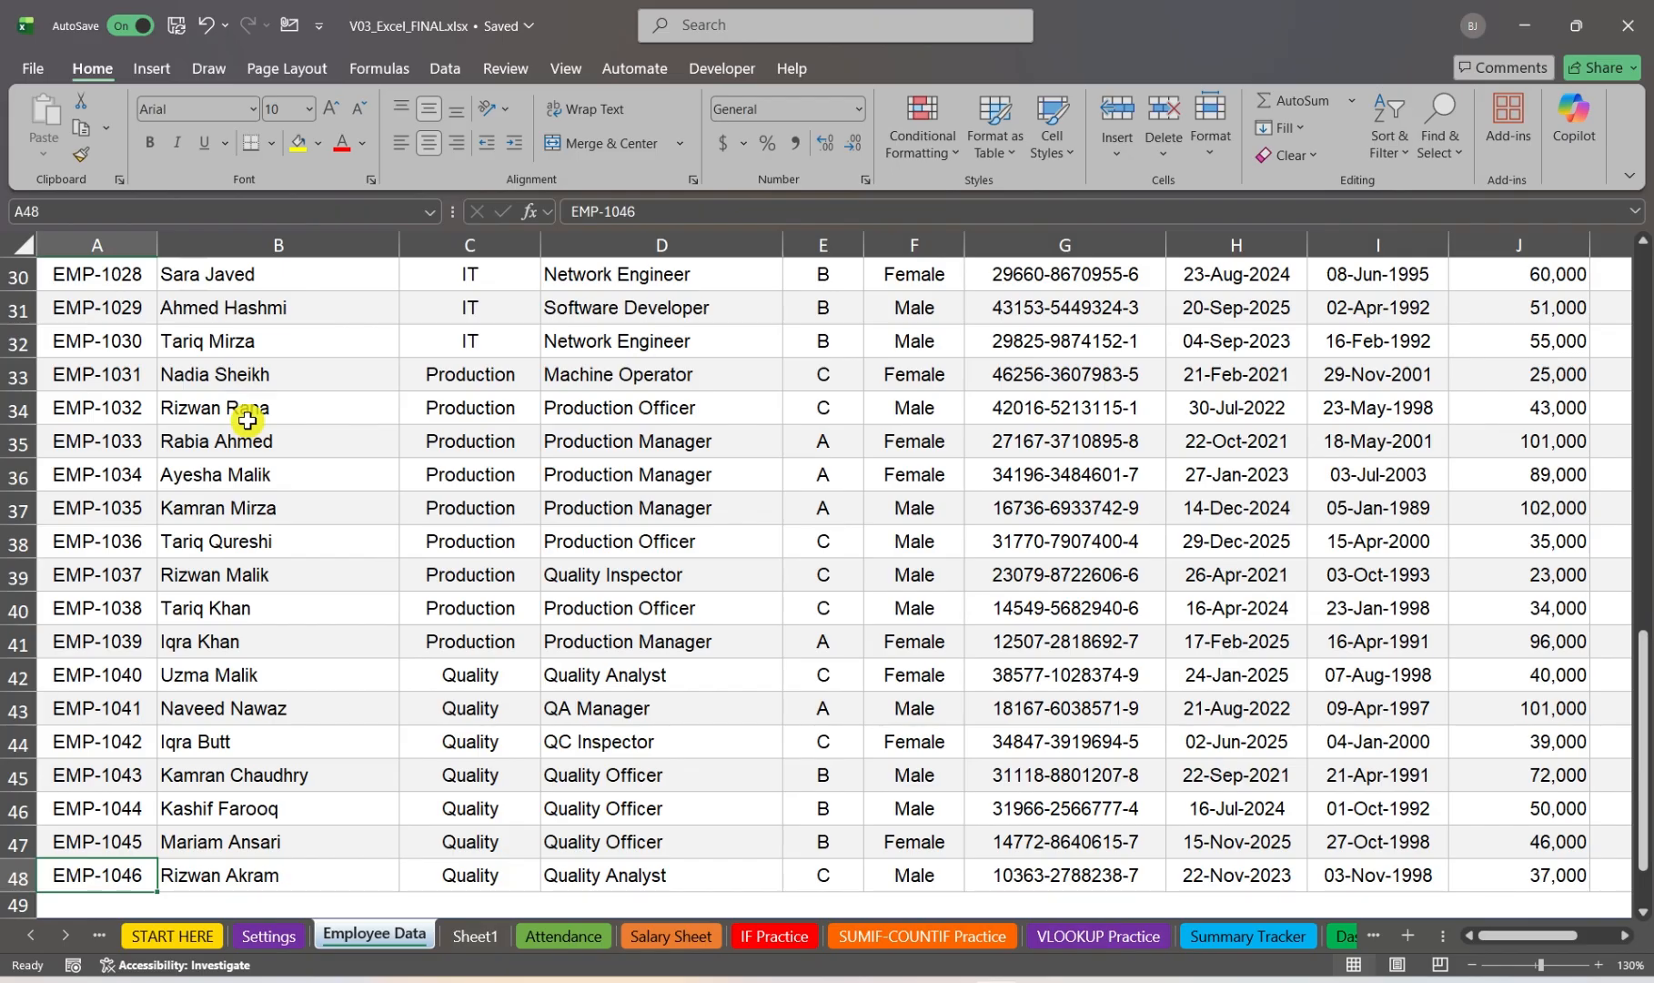
# Step: Jump back to cell A1 from different cells within the employee data, such as F7
pyautogui.hotkey('ctrl', 'Home')
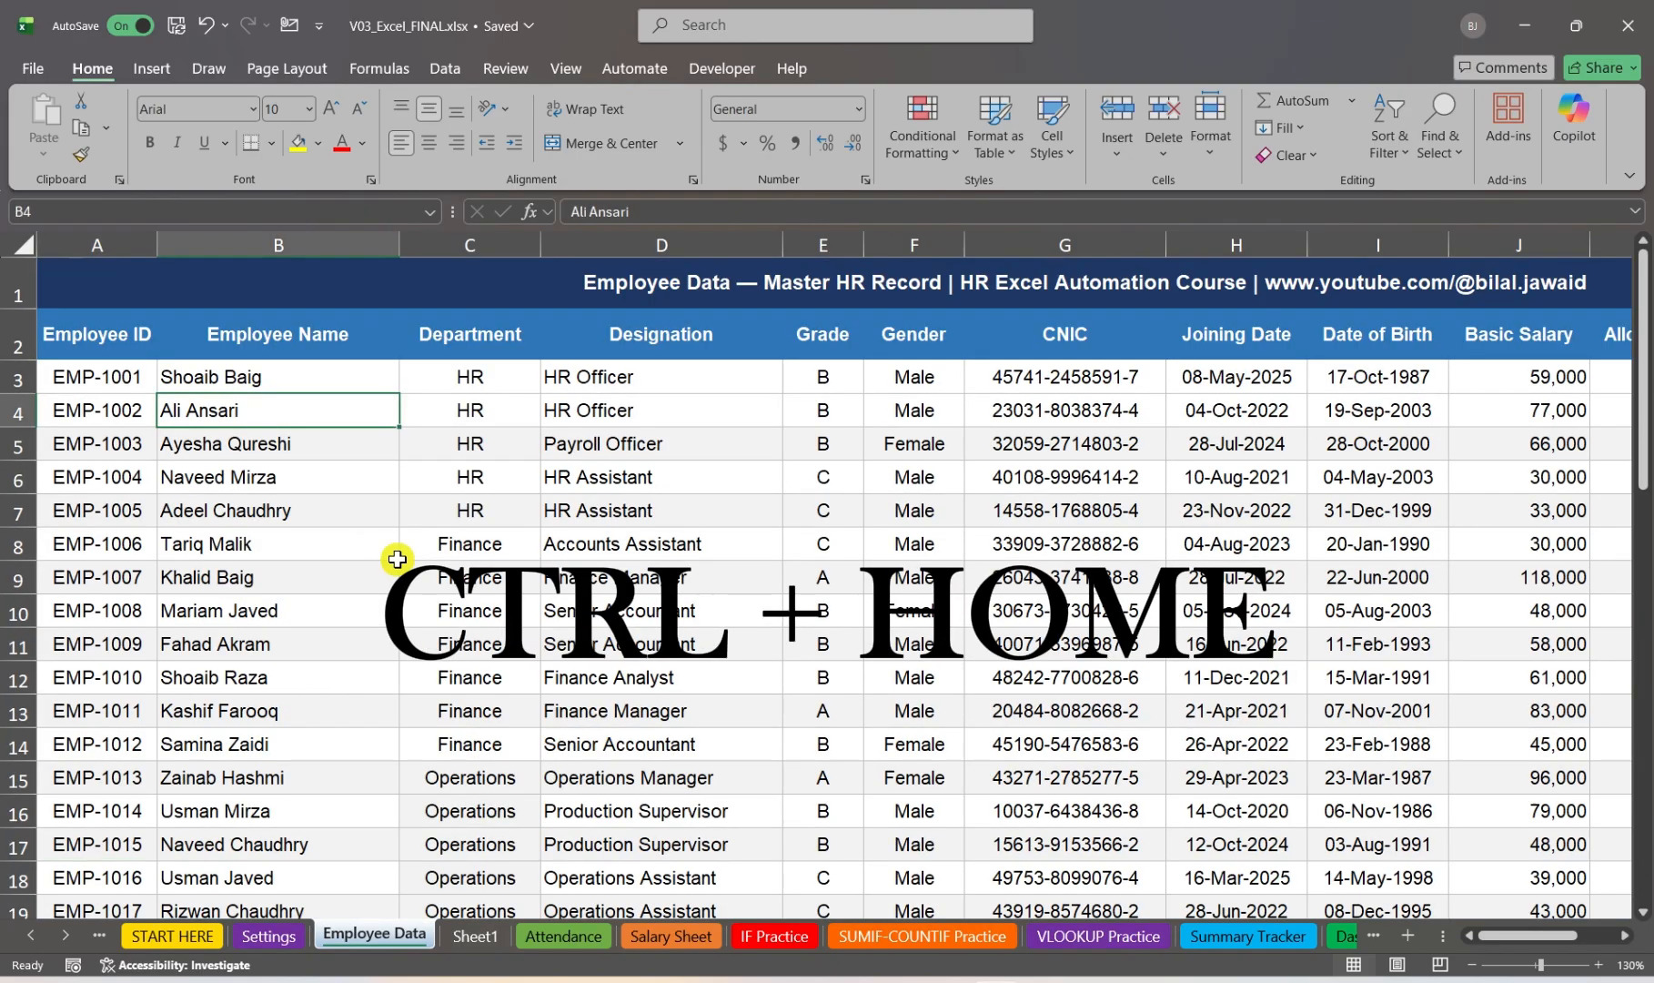
pyautogui.click(942, 526)
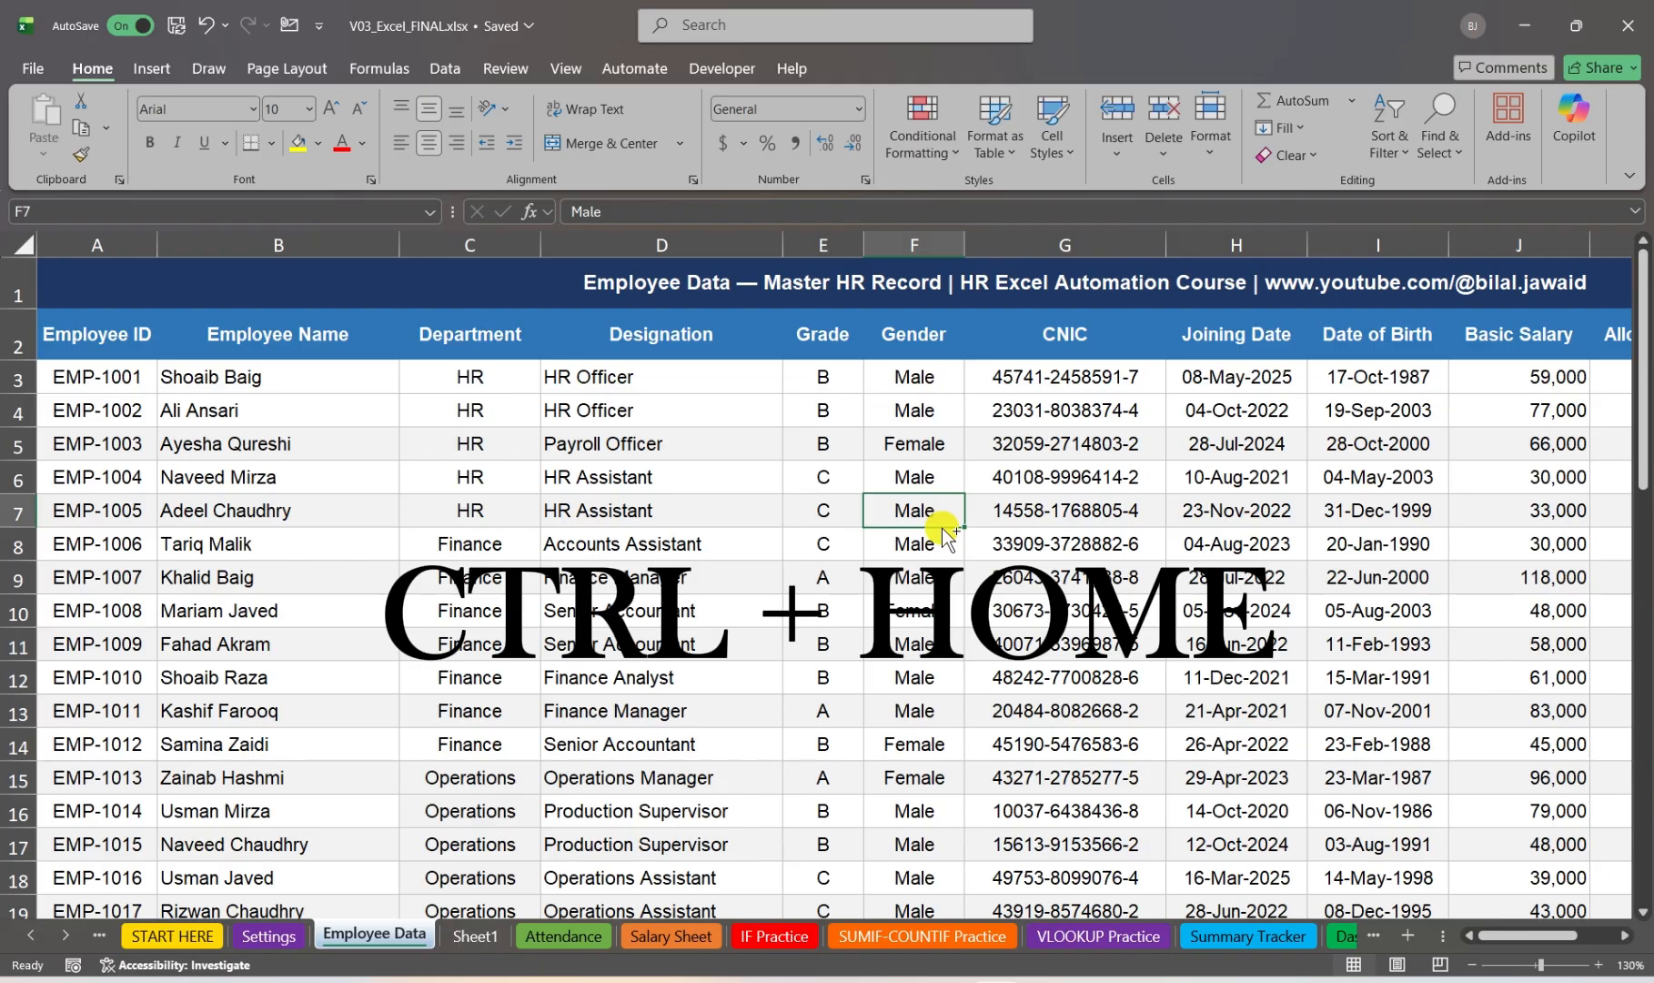
pyautogui.hotkey('ctrl', 'Home')
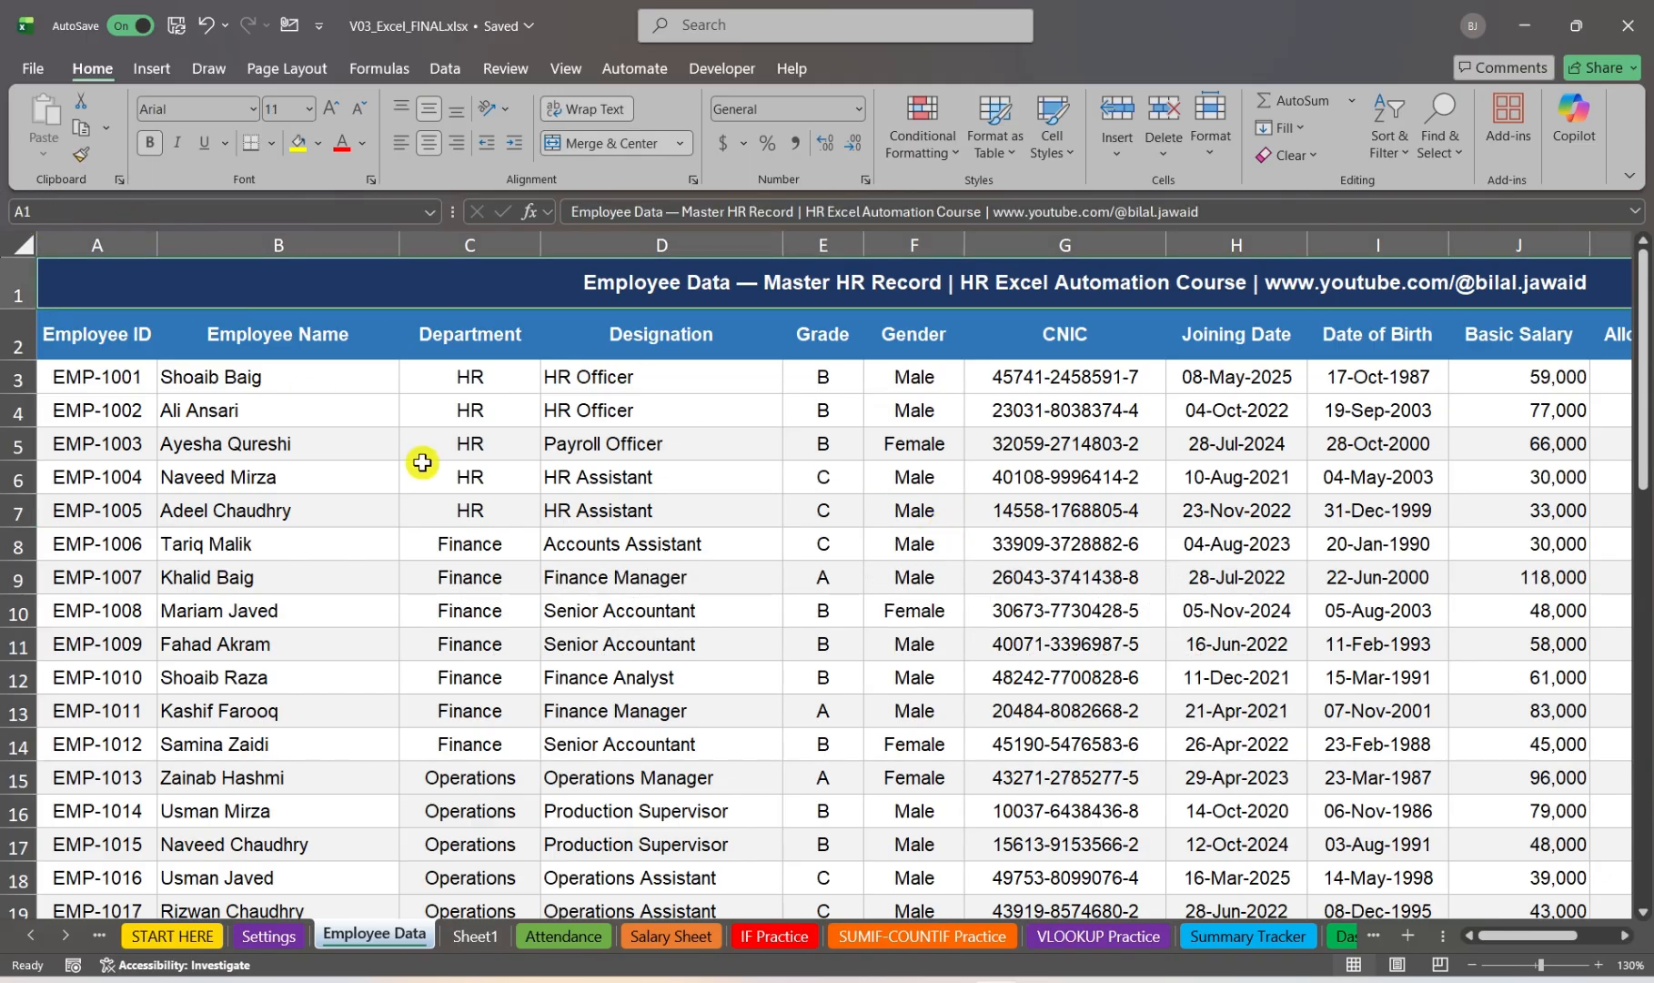
pyautogui.click(1189, 734)
pyautogui.click(265, 474)
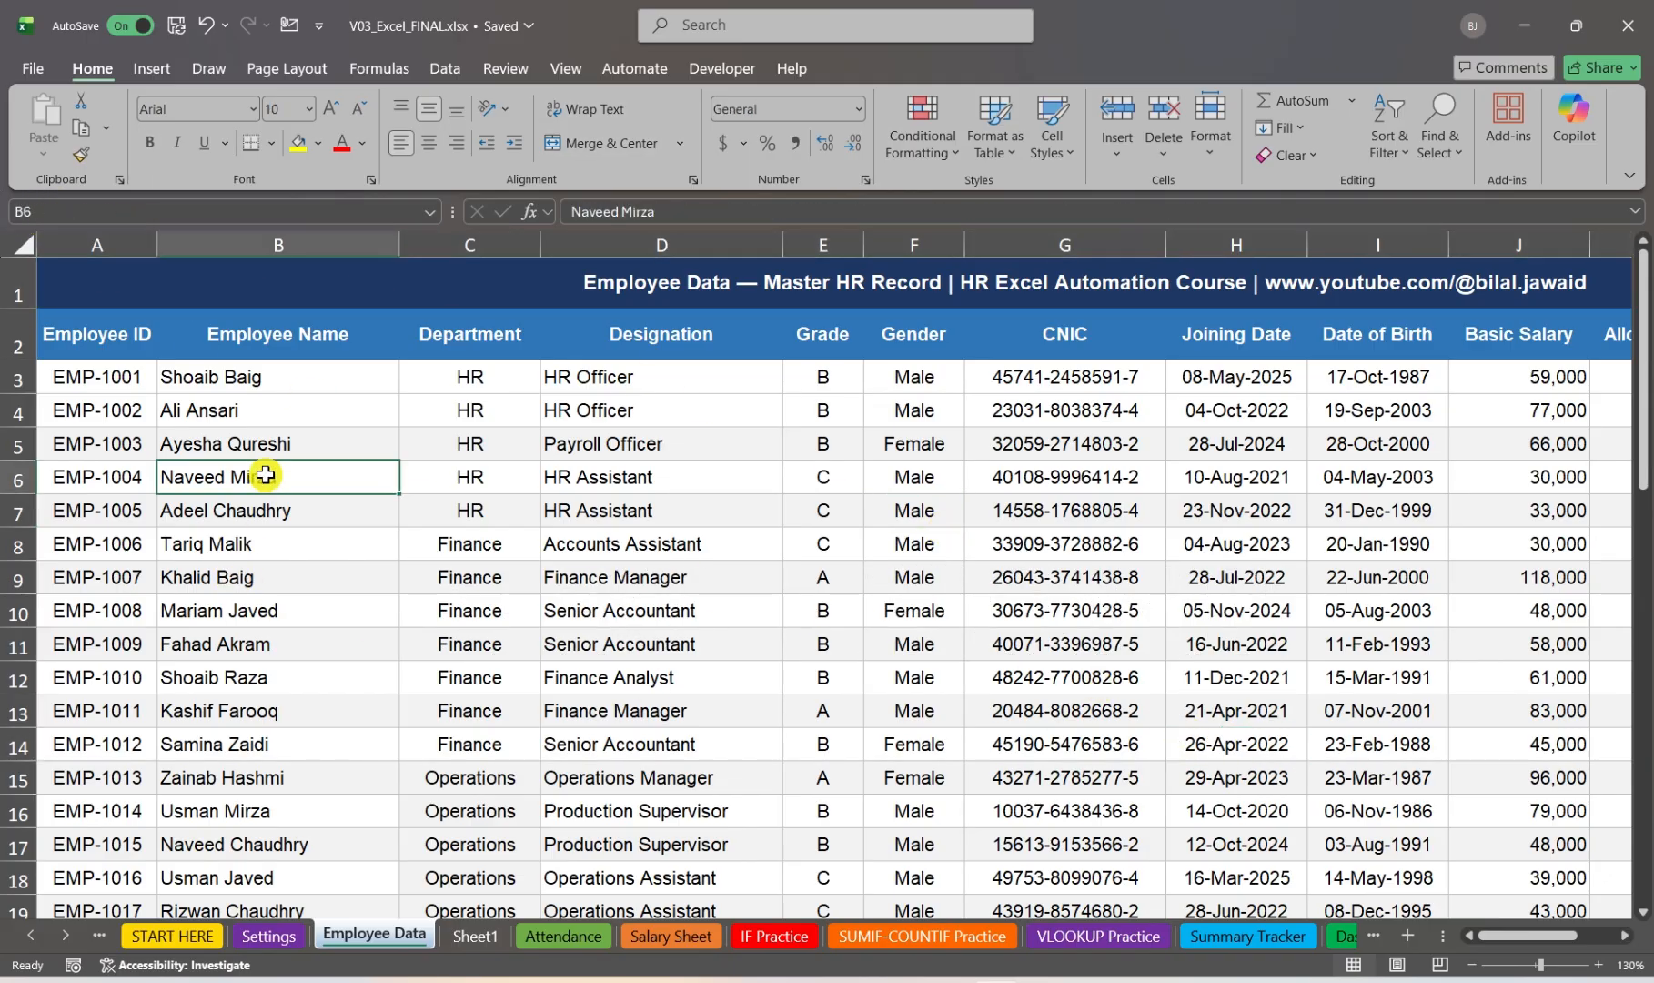
# Step: Jump to the last used cell of the Employee Data sheet and look over the final rows
pyautogui.hotkey('ctrl', 'End')
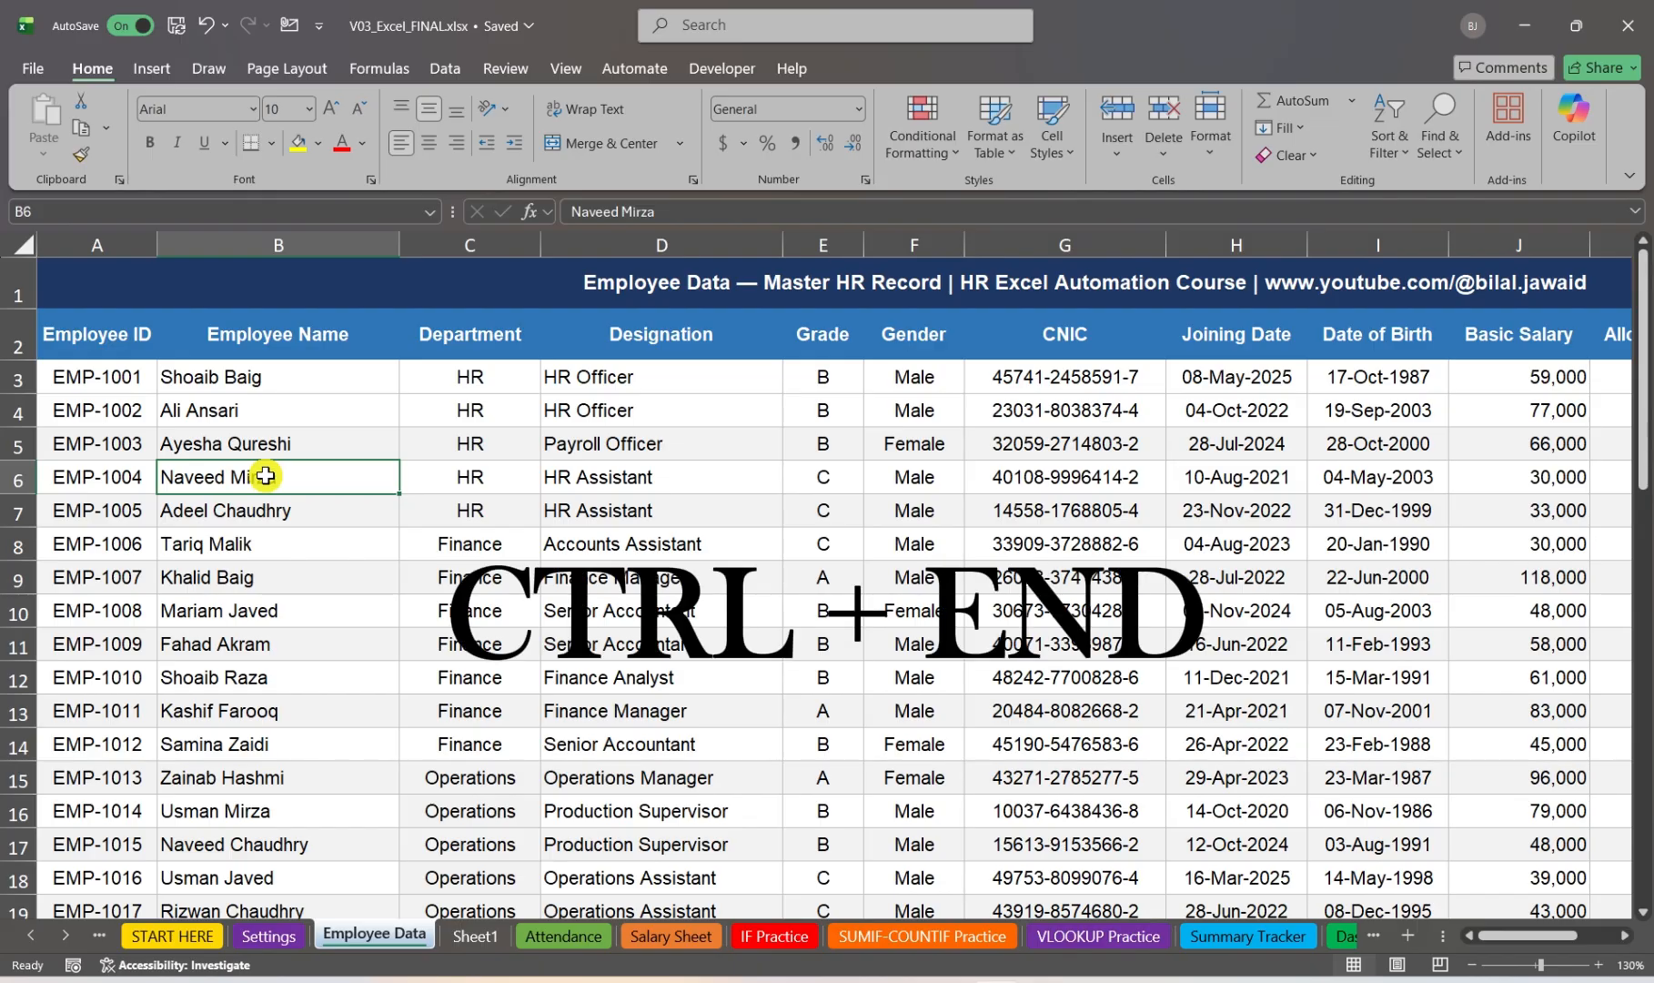
pyautogui.hotkey('ctrl', 'End')
pyautogui.scroll(-1, 267, 481)
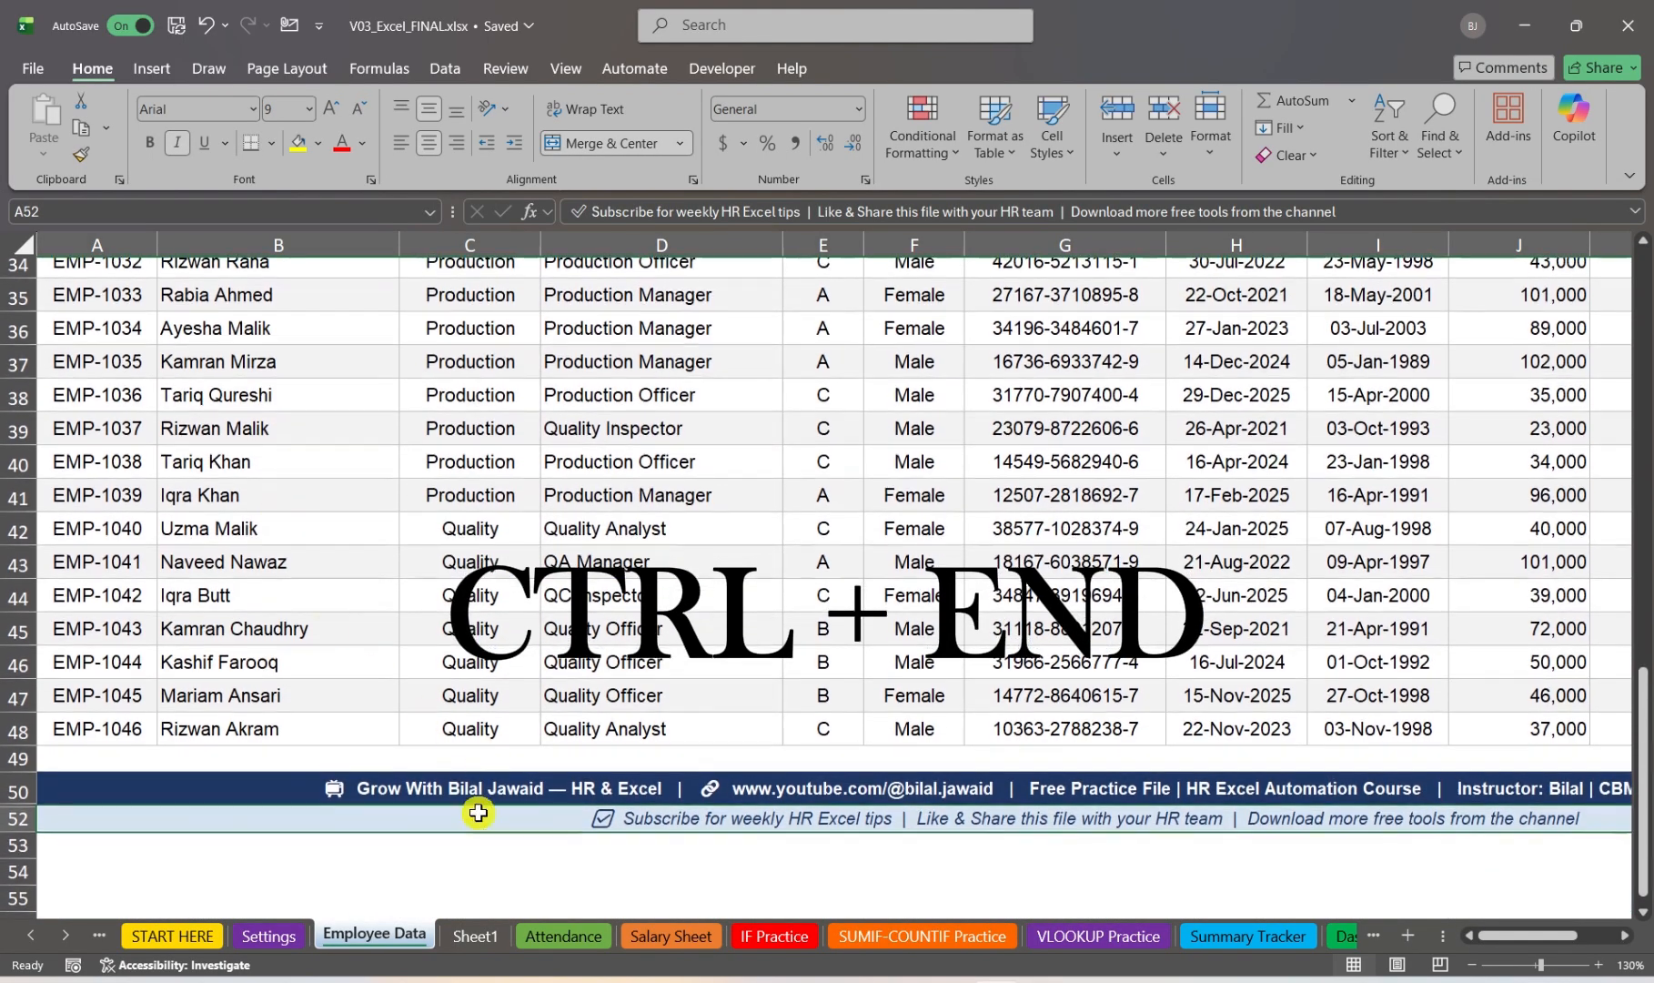
pyautogui.scroll(6, 536, 680)
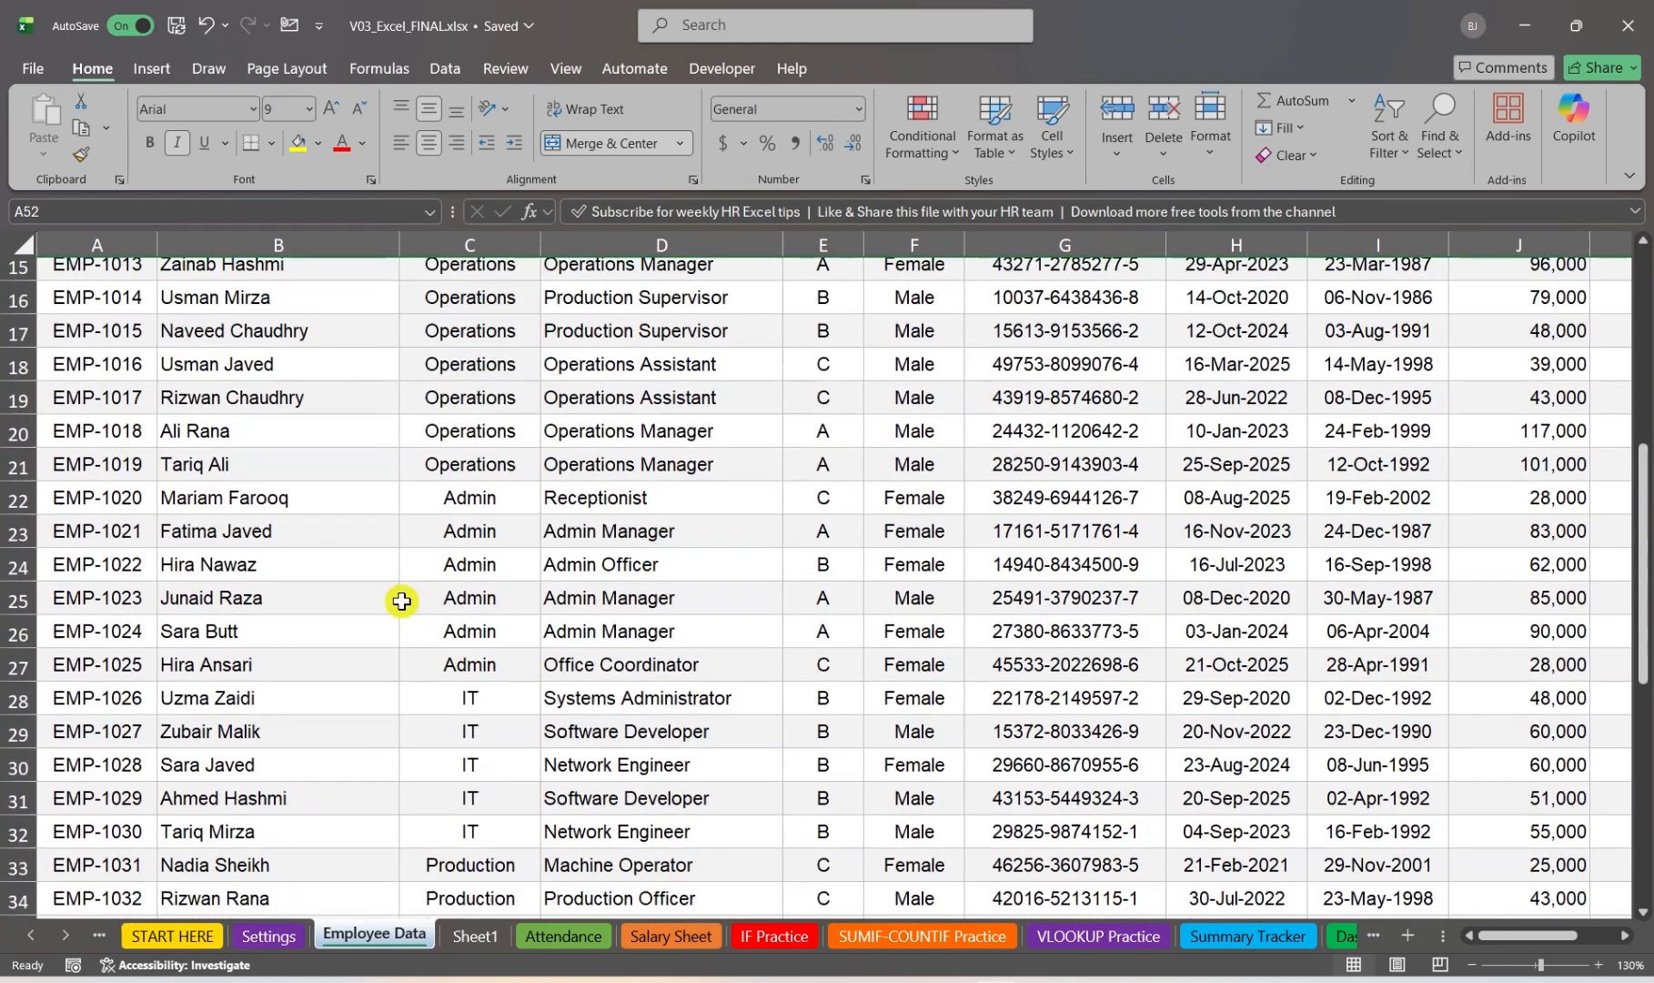
# Step: Extend the selection from cell C25 to the end of the used range and review the selected rows
pyautogui.click(403, 600)
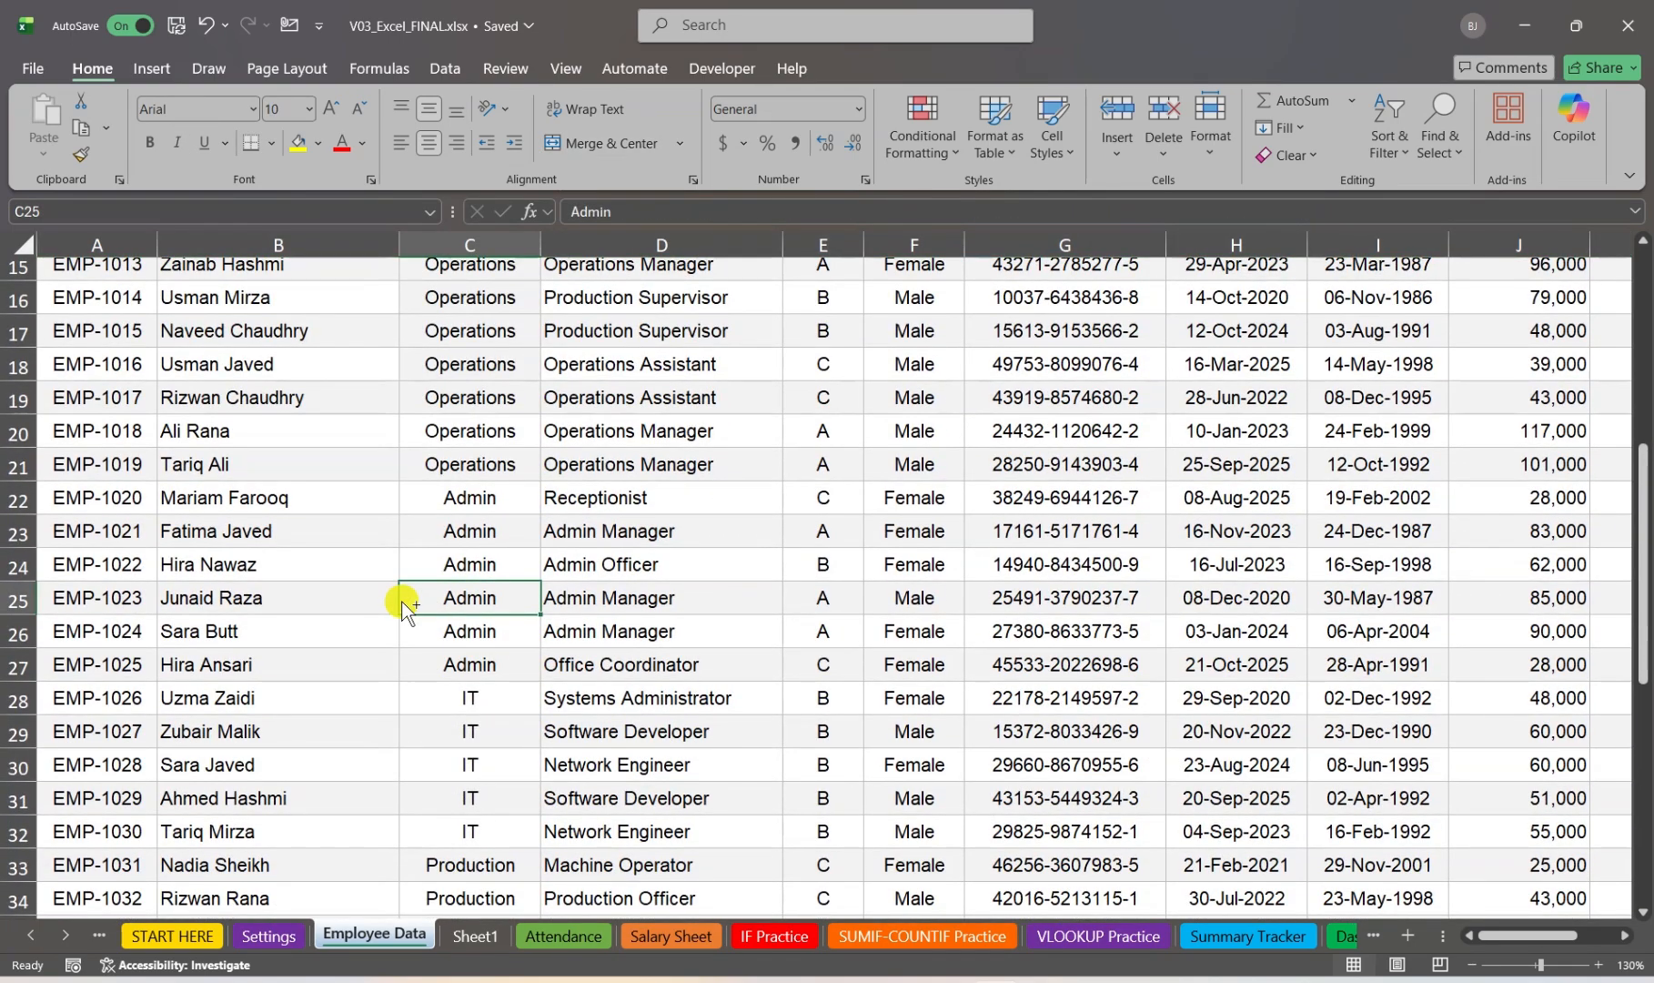
pyautogui.hotkey('ctrl', 'shift', 'End')
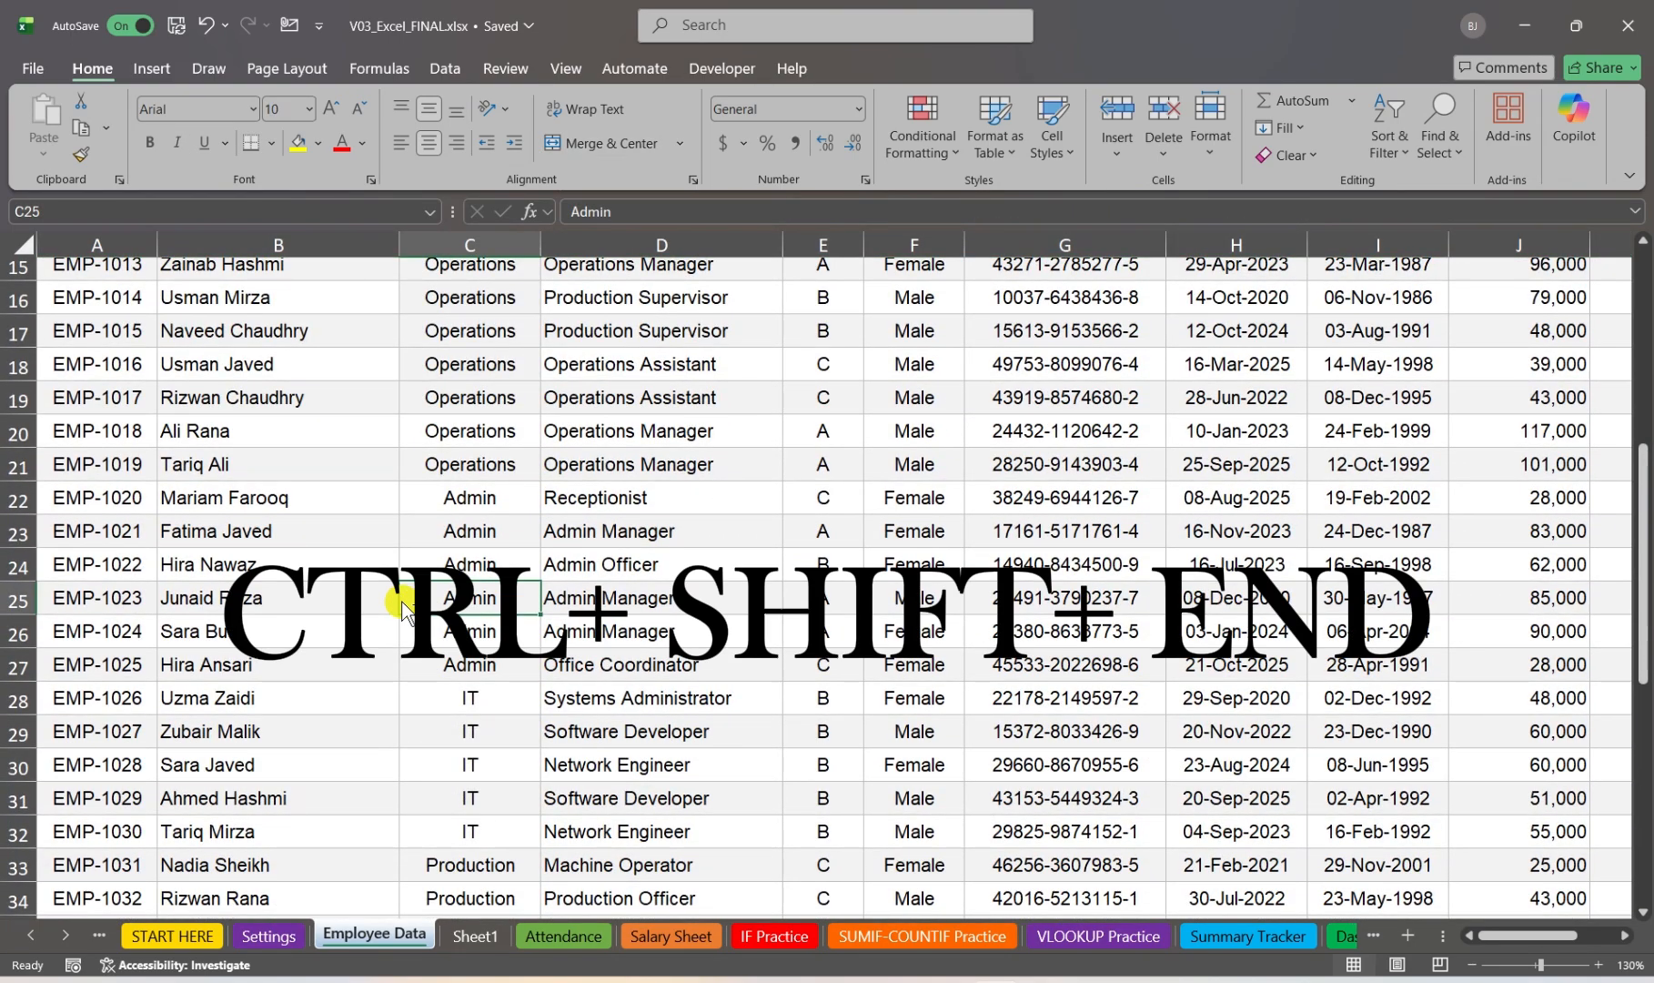
pyautogui.scroll(2, 660, 498)
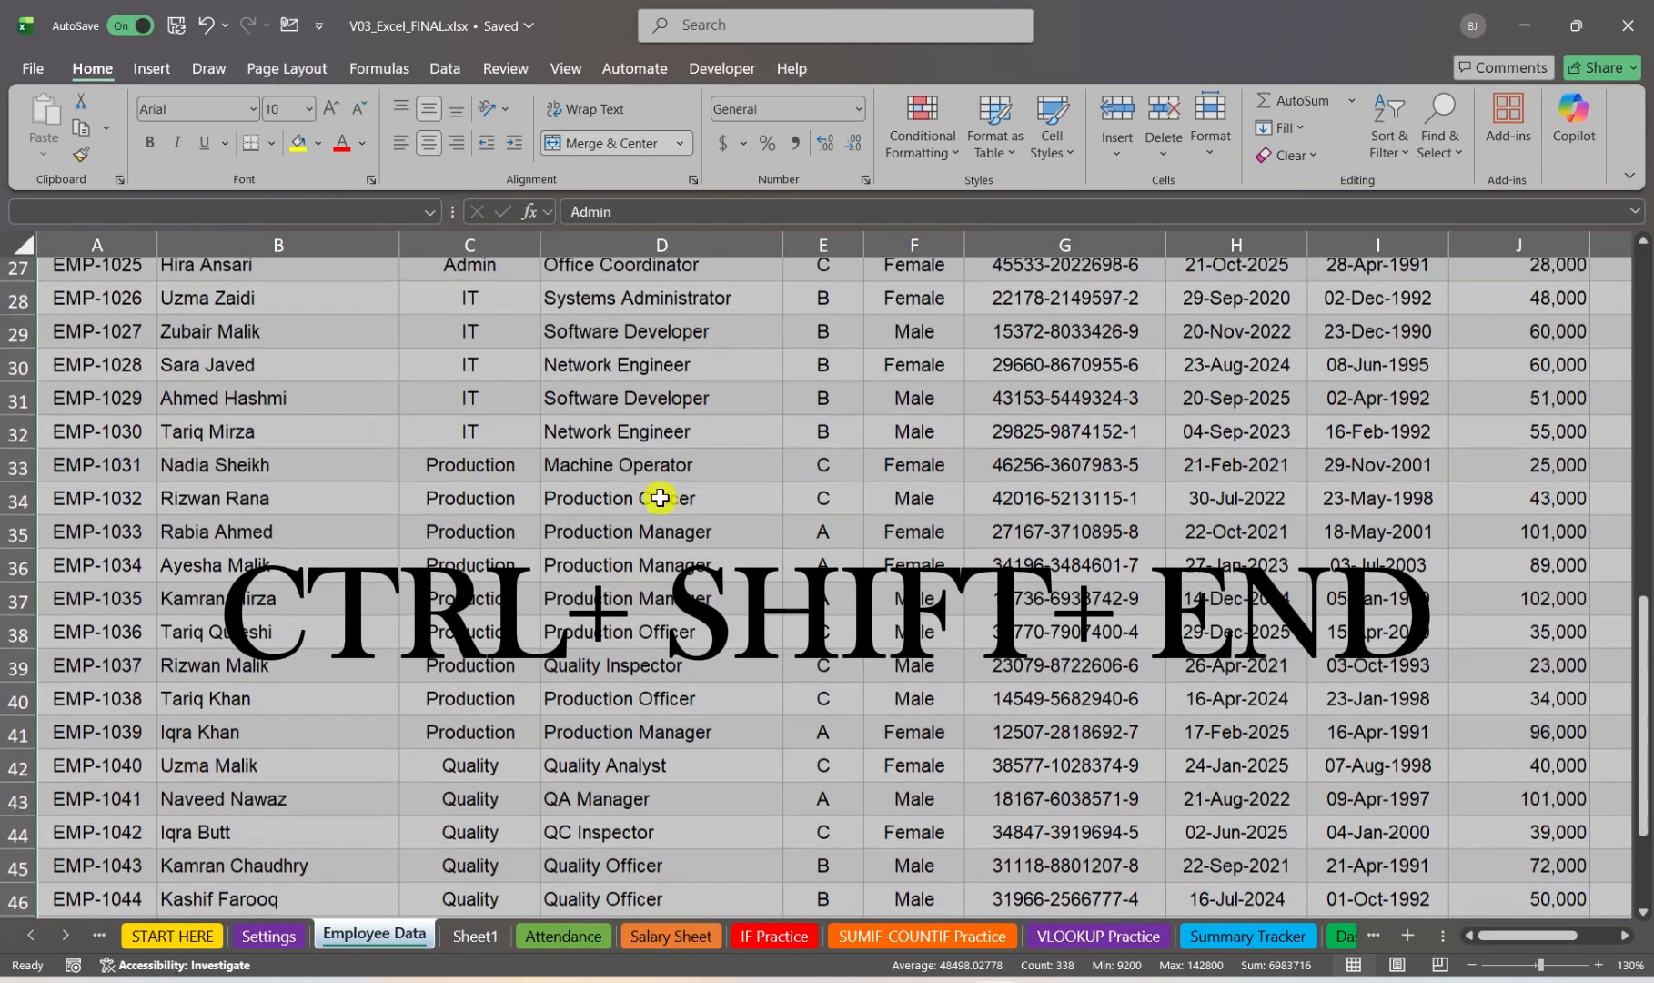
pyautogui.scroll(3, 752, 544)
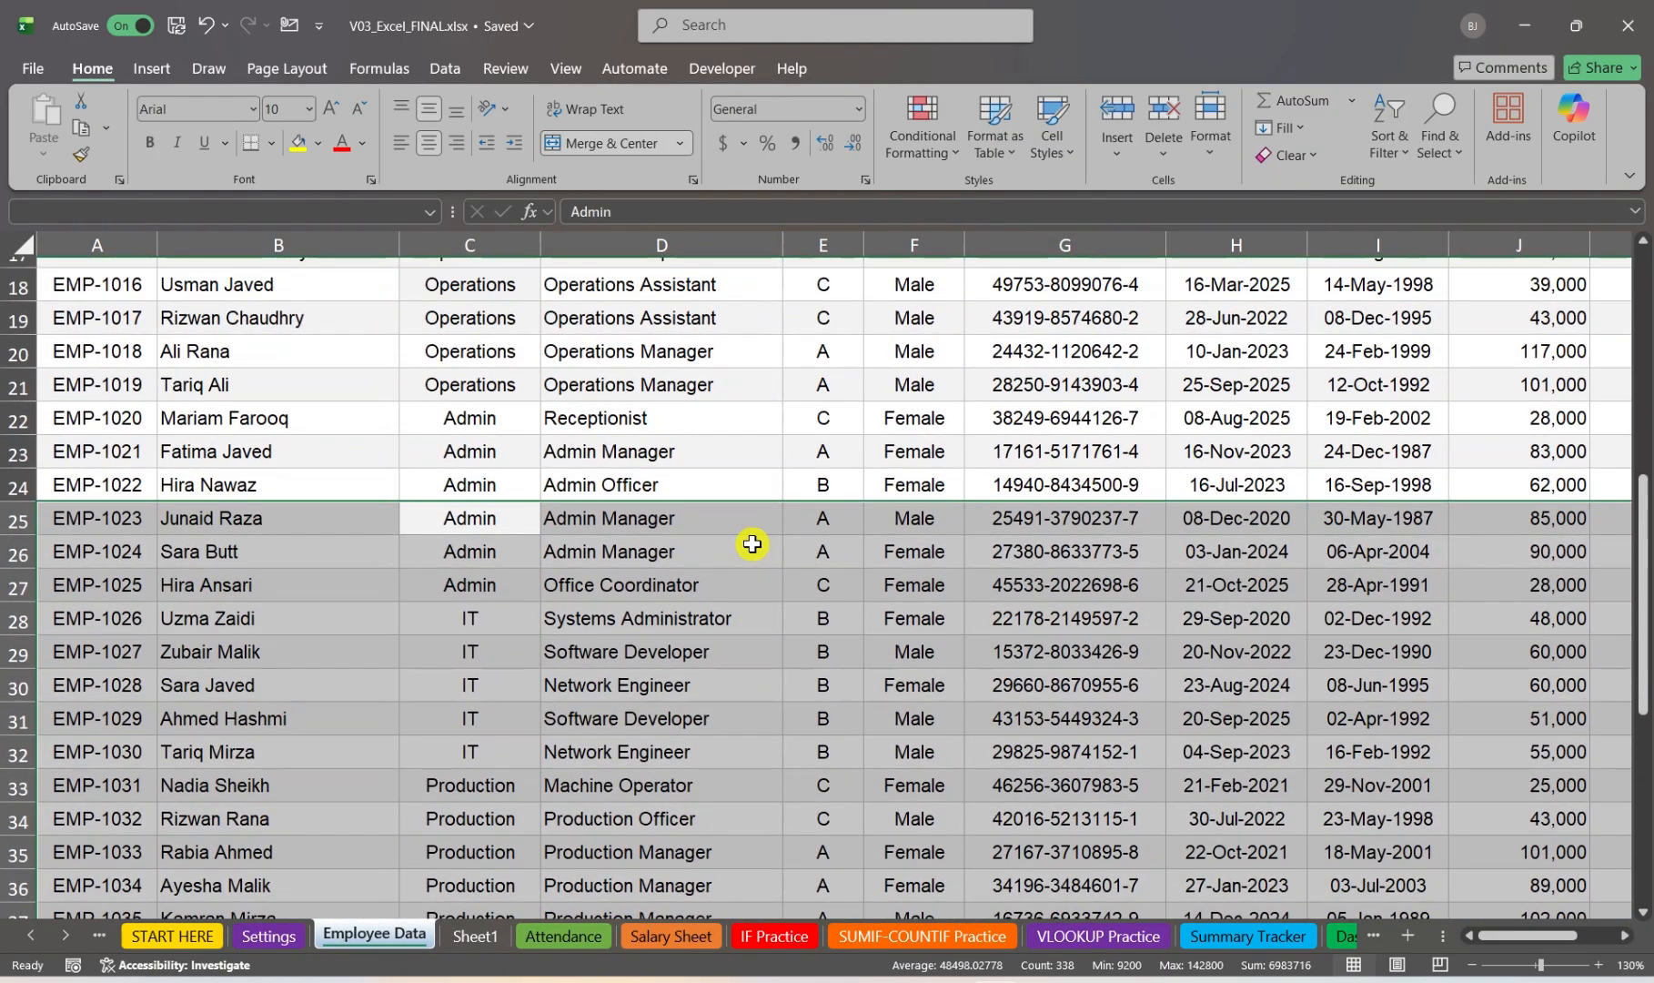
pyautogui.scroll(1, 752, 543)
# Step: Jump between the sheet's start and end, and from D38 return to the Employee ID header in A2
pyautogui.click(168, 469)
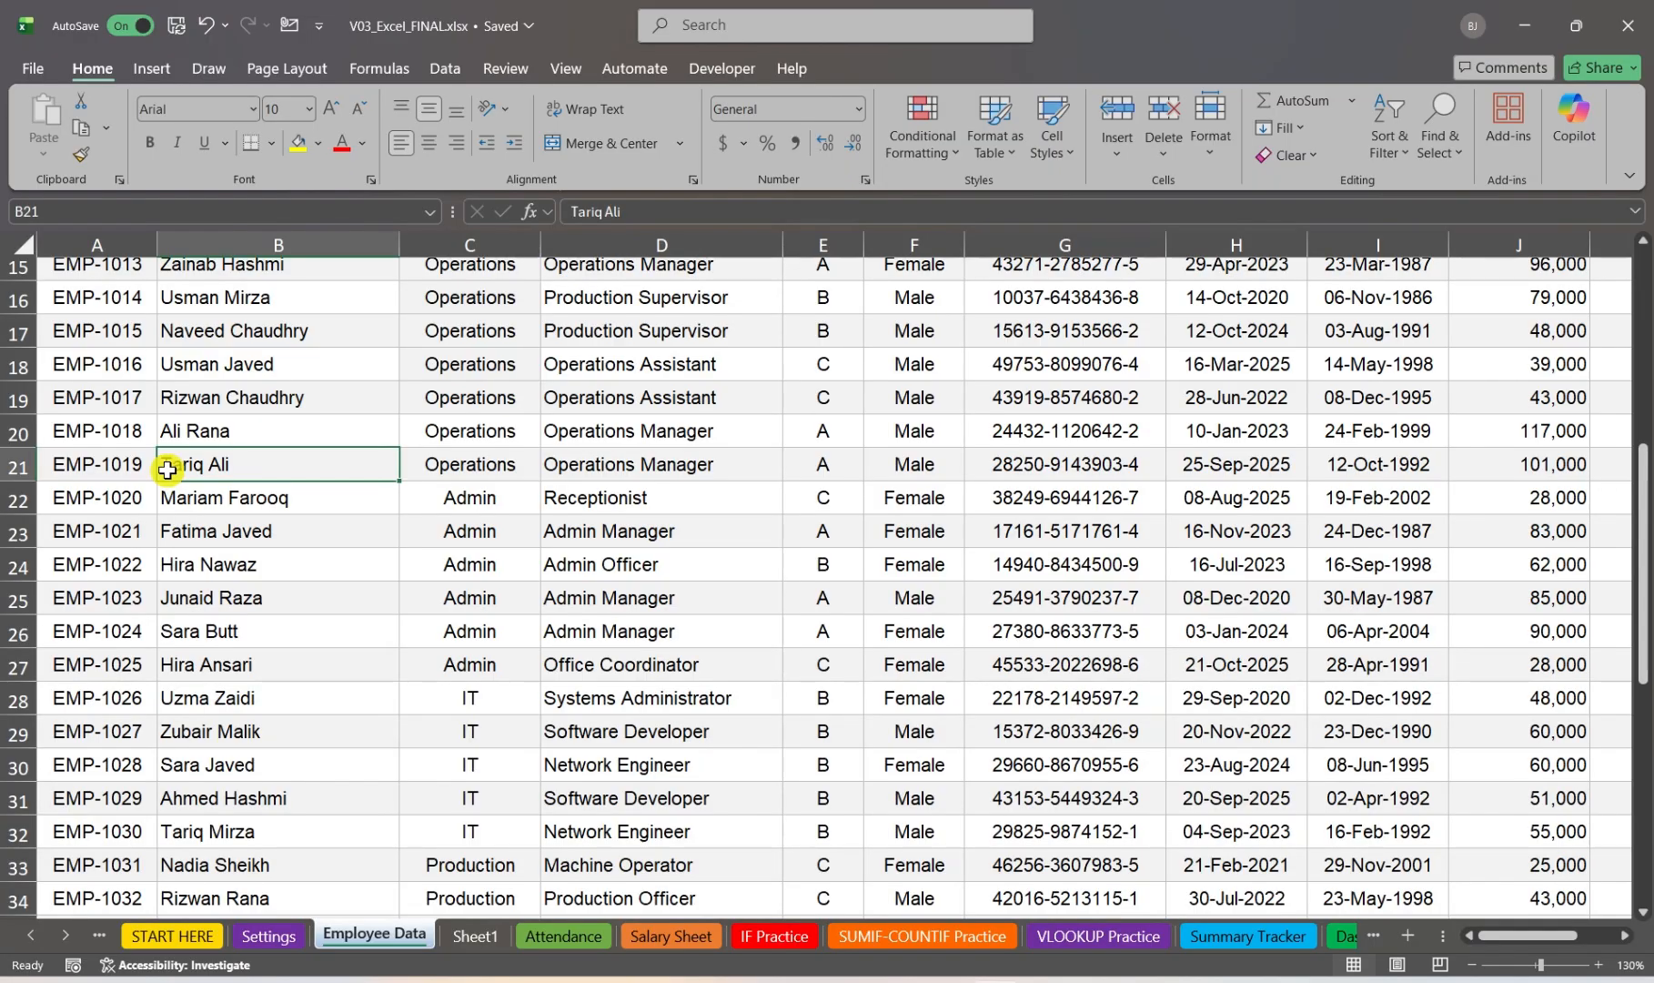
pyautogui.hotkey('ctrl', 'Home')
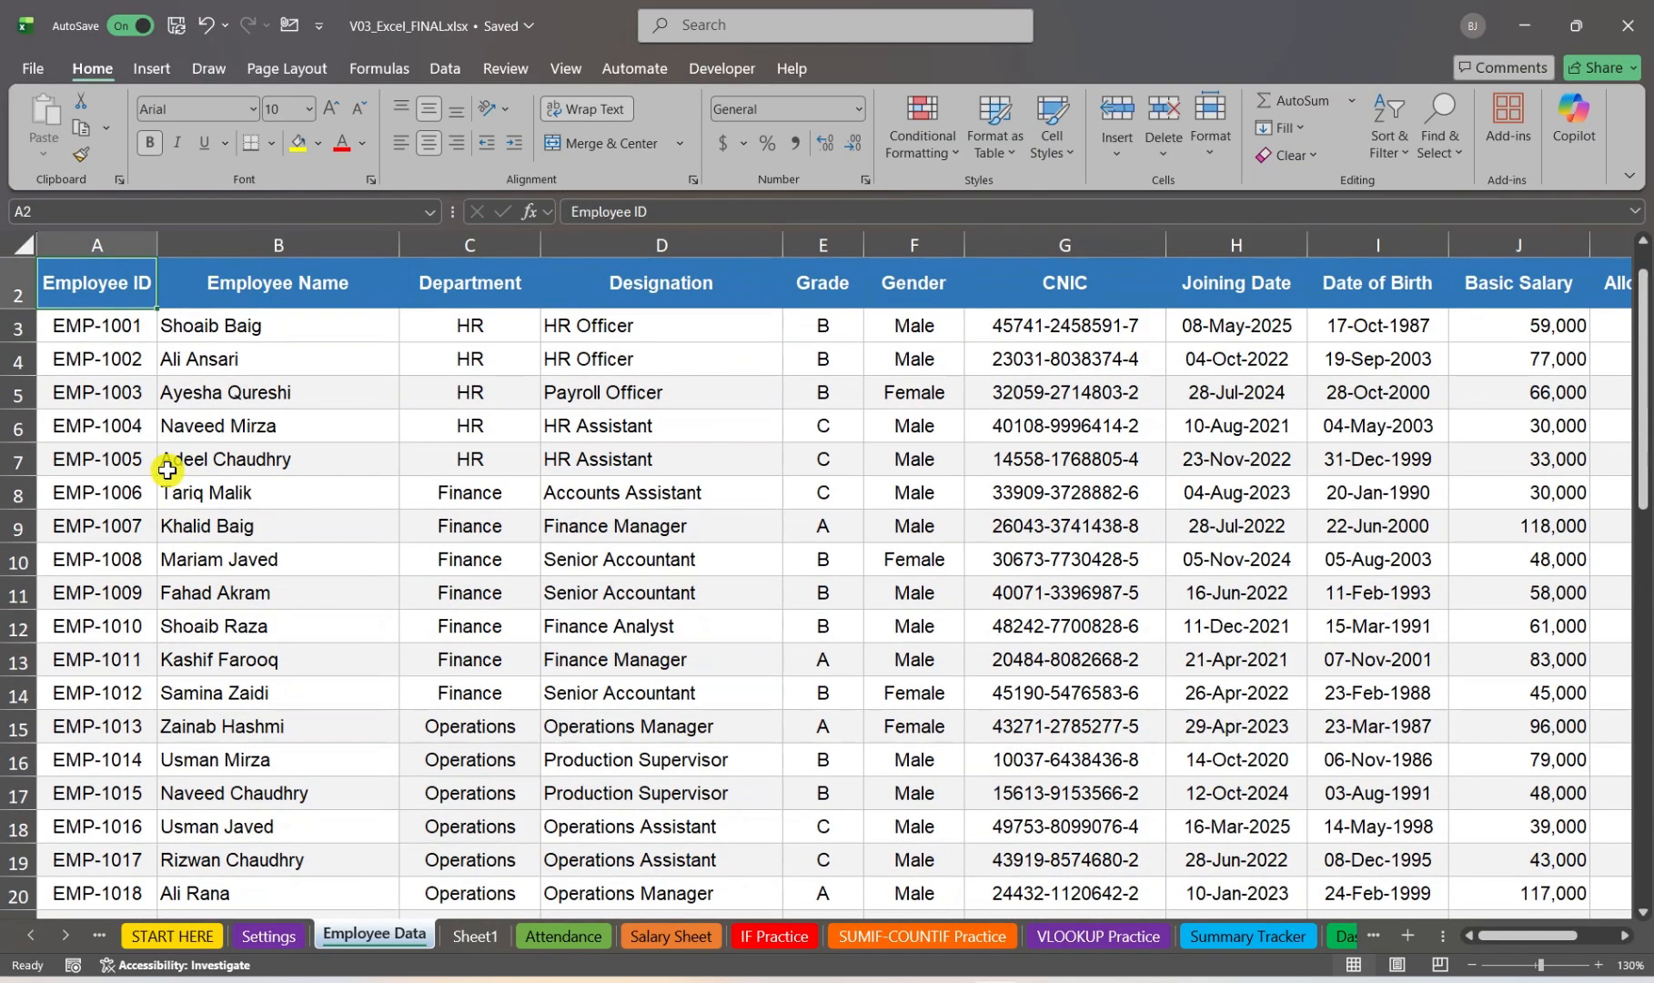
pyautogui.hotkey('ctrl', 'End')
pyautogui.click(167, 470)
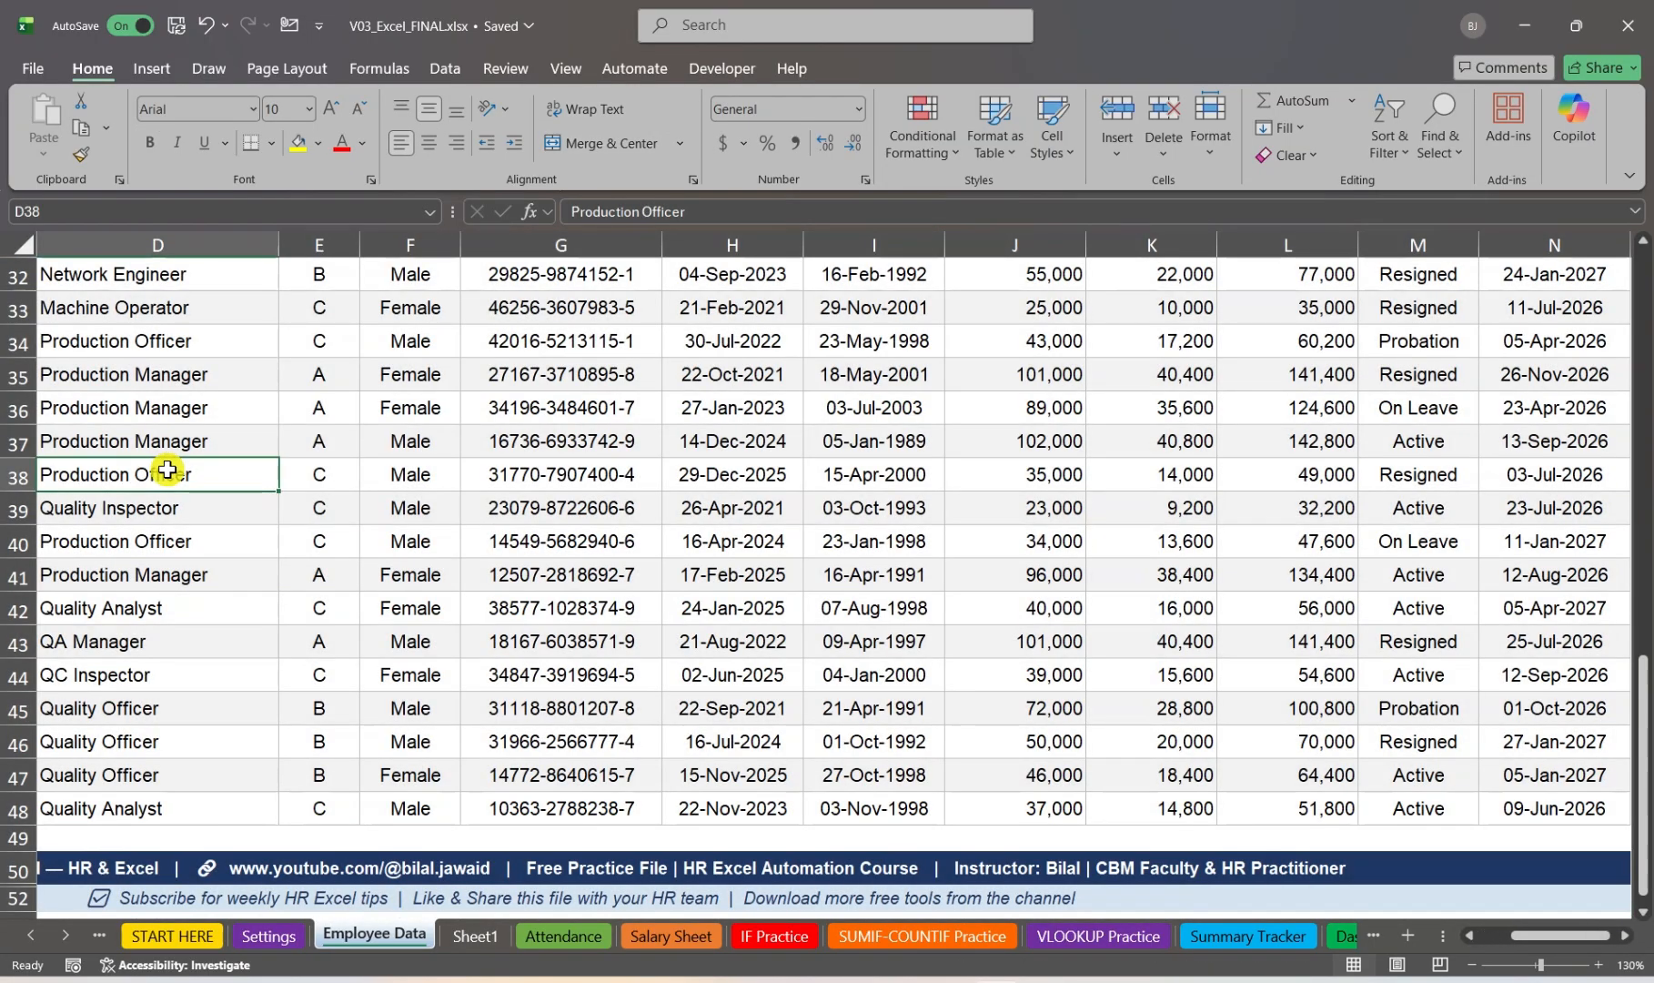
pyautogui.hotkey('ctrl', 'Up')
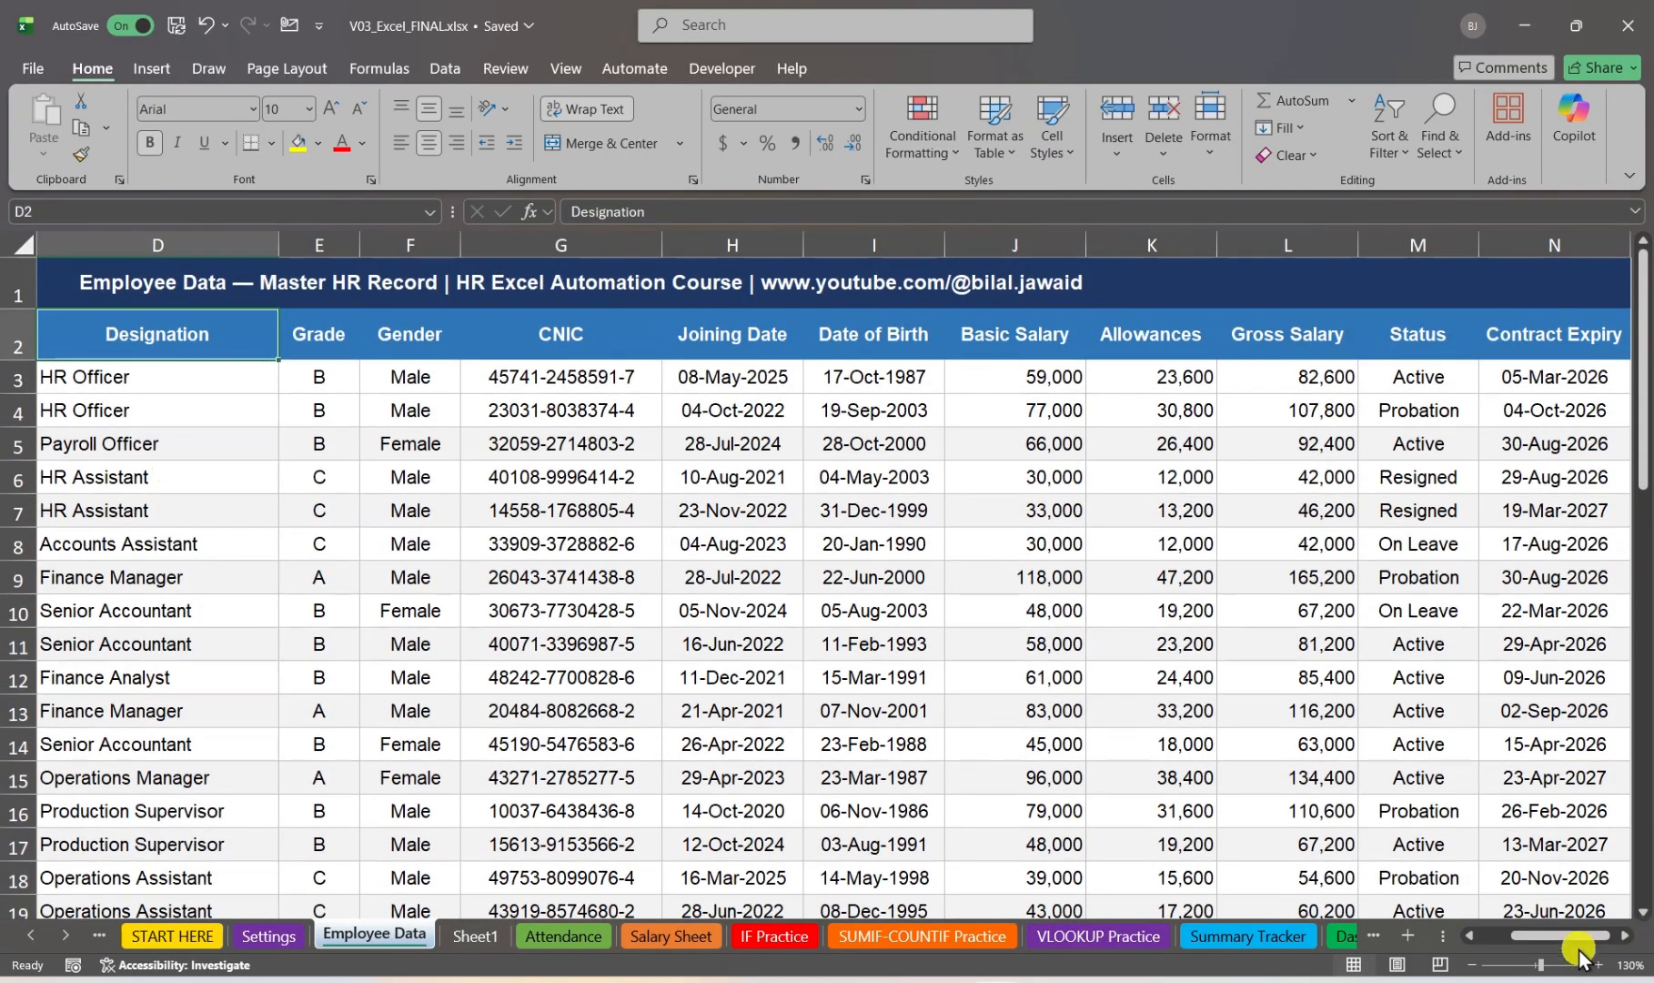
pyautogui.hotkey('ctrl', 'Left')
# Step: Select entire columns A, B and C in turn, followed by entire rows 2 through 5
pyautogui.moveTo(111, 239); pyautogui.dragTo(190, 239)
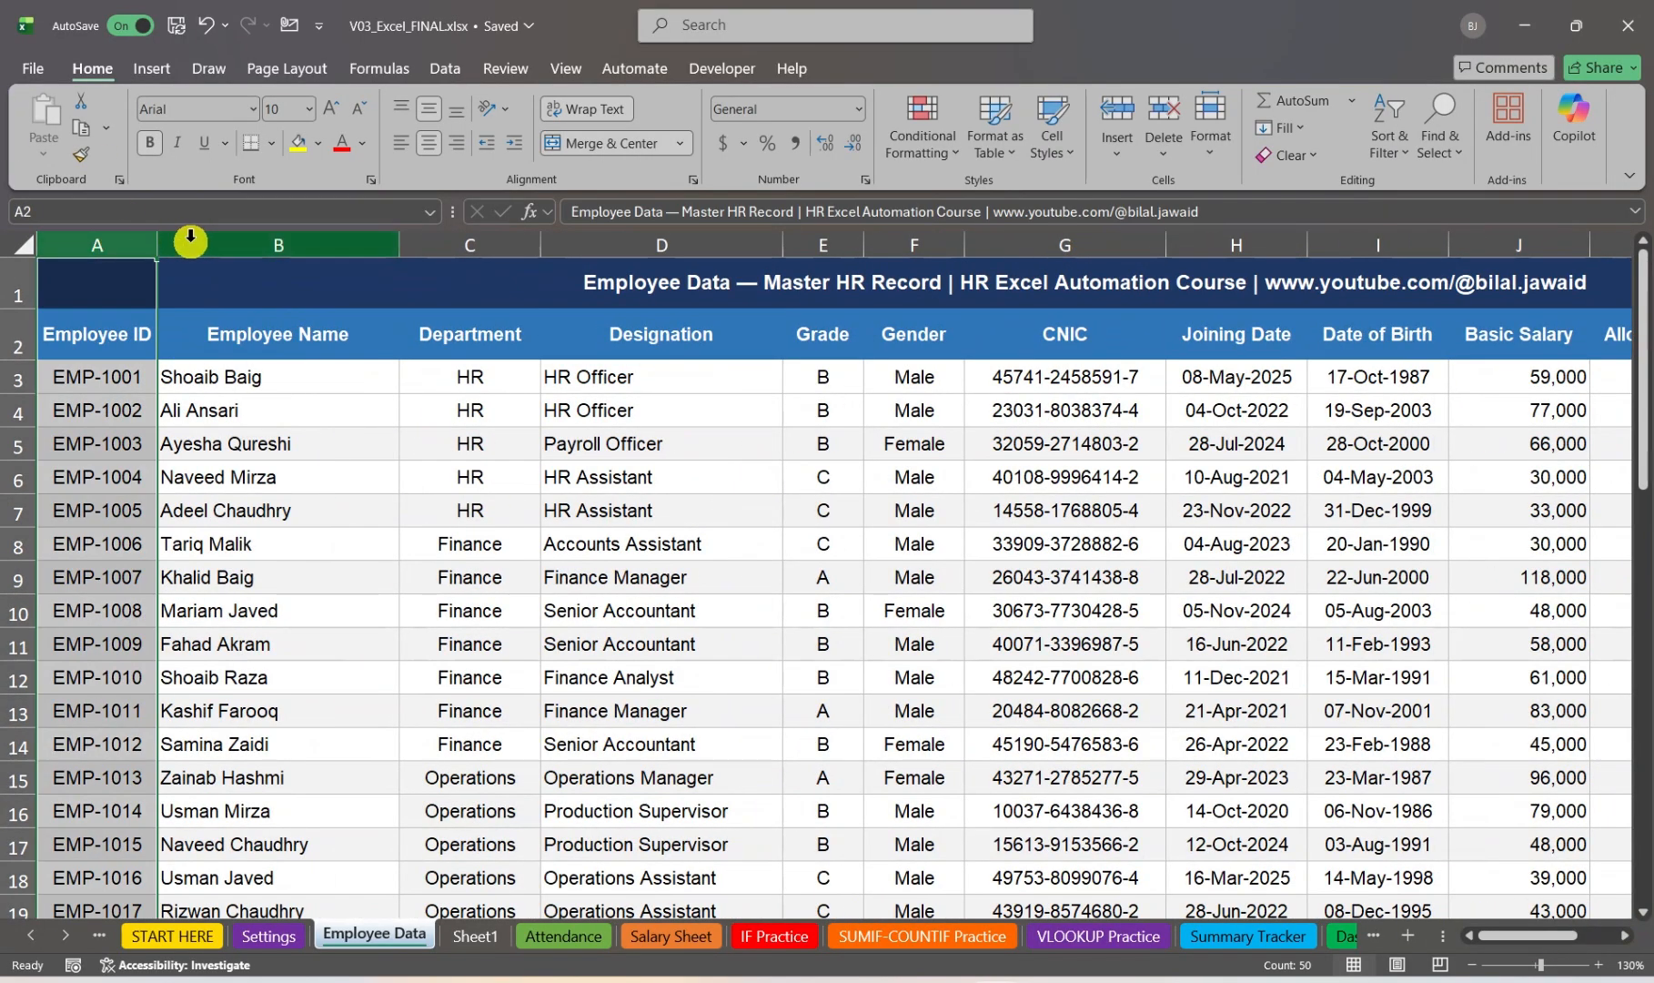
pyautogui.click(196, 238)
pyautogui.click(444, 239)
pyautogui.click(5, 340)
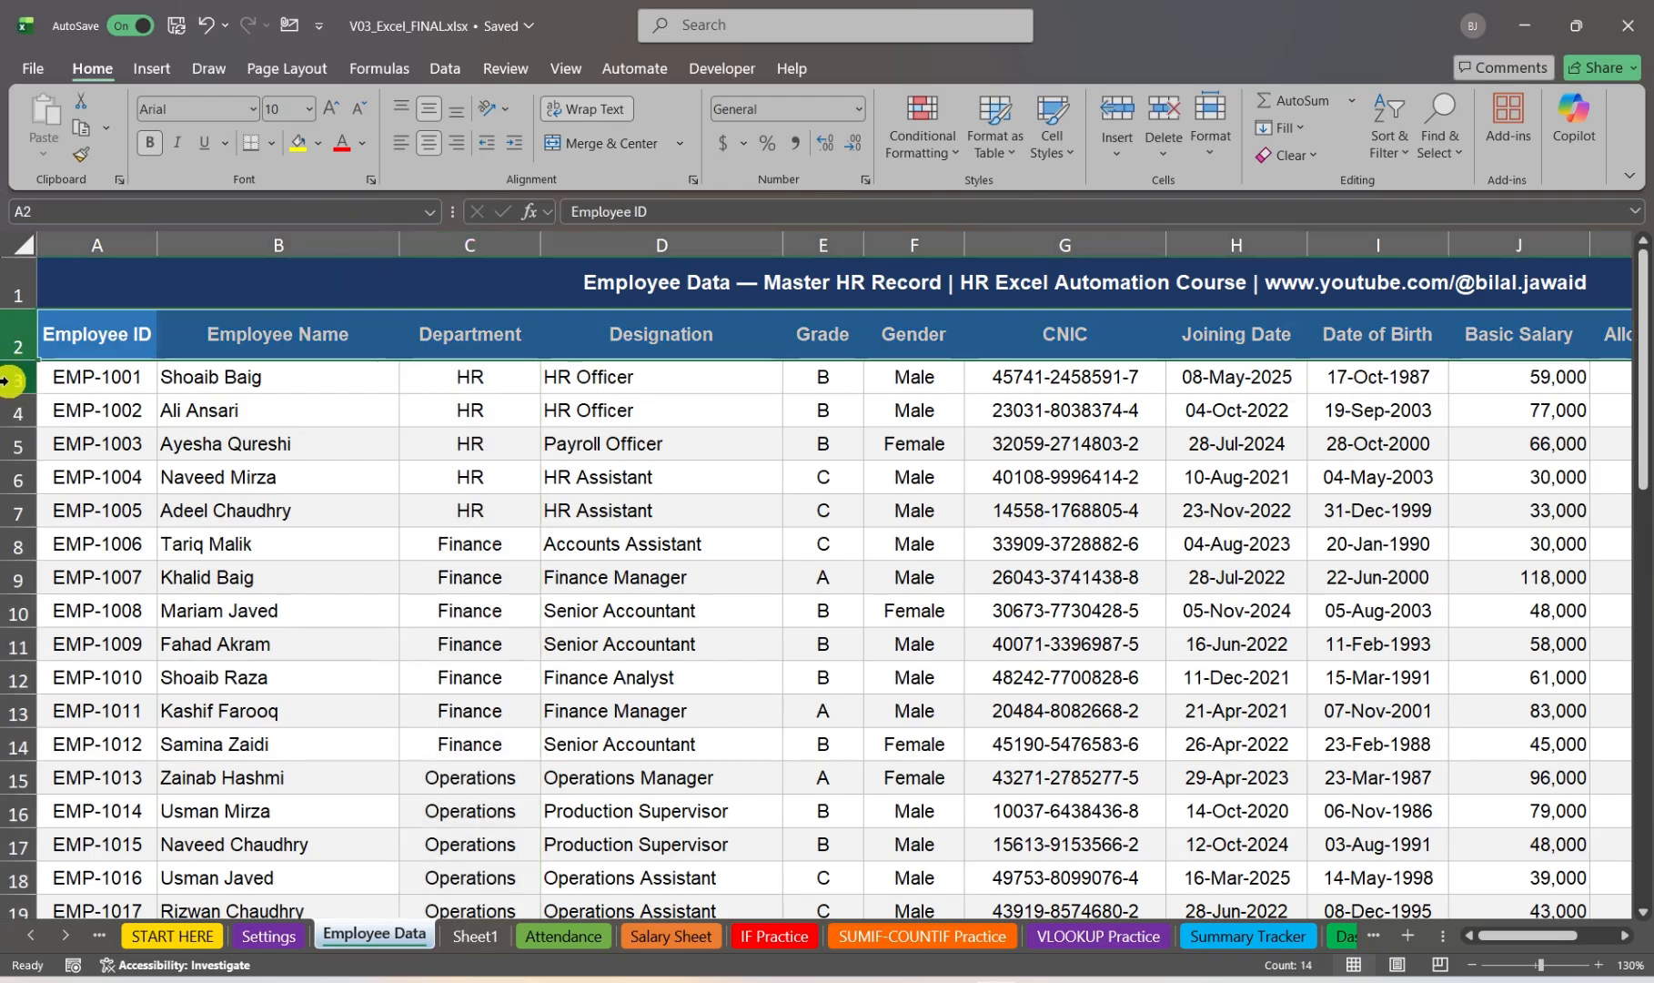
pyautogui.click(8, 380)
pyautogui.click(9, 412)
pyautogui.click(15, 446)
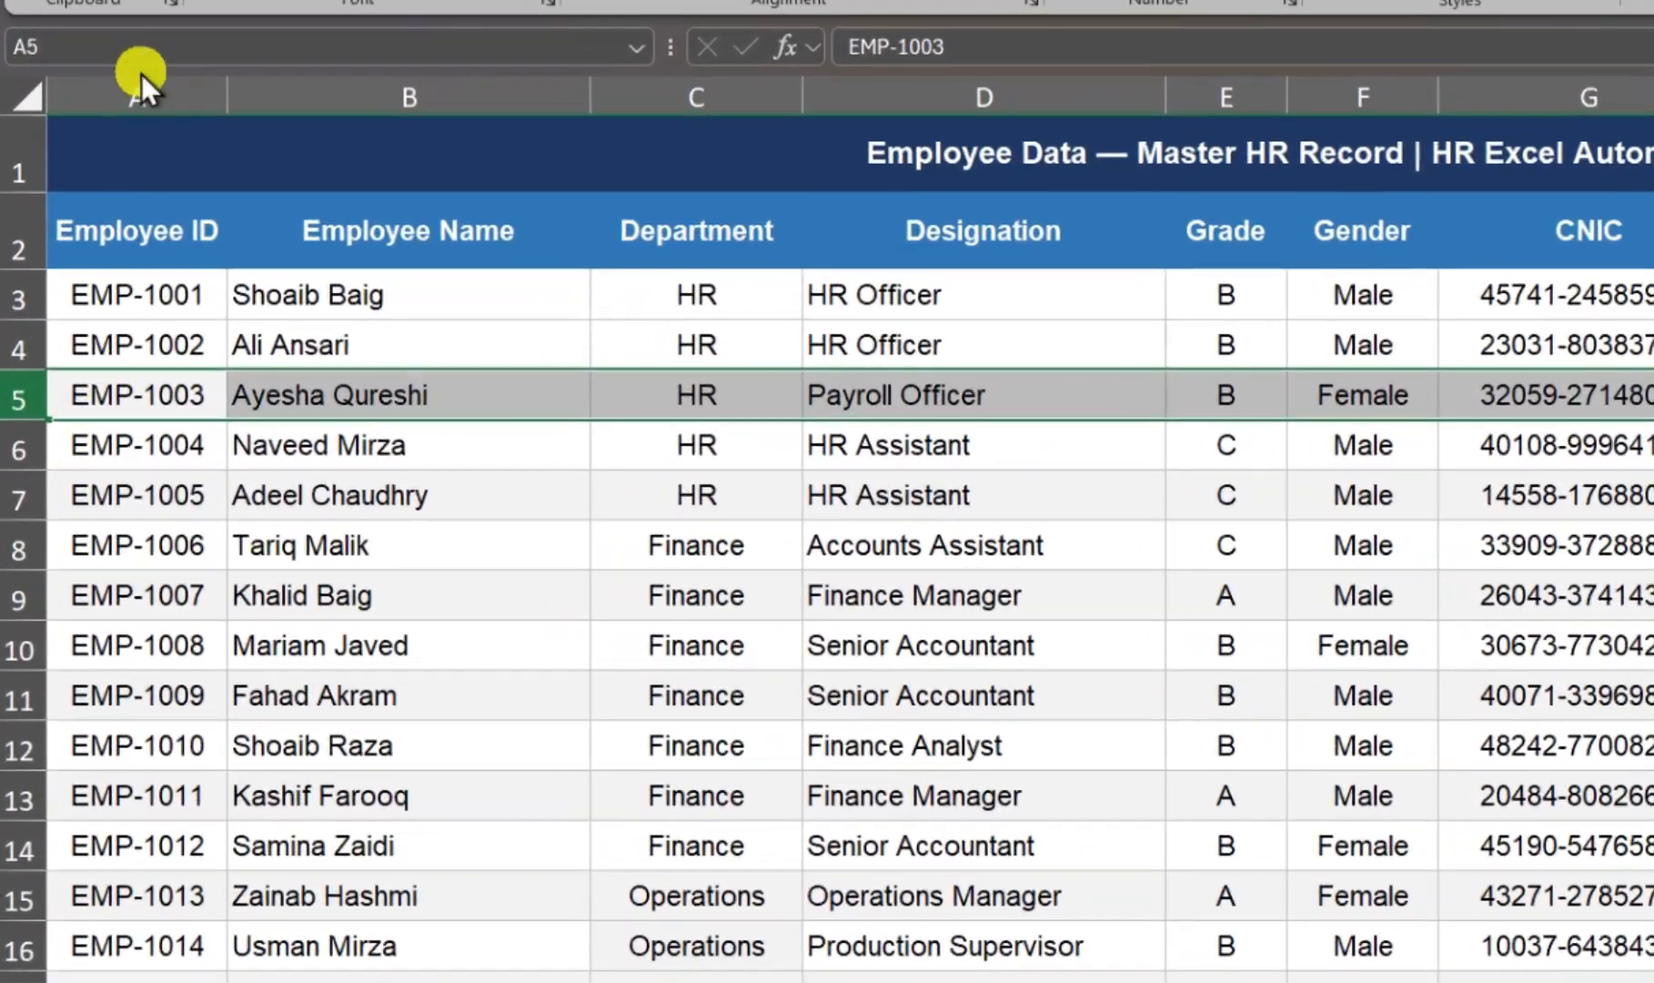
# Step: Check the addresses of the selected row 5 and cell B10, and go directly to cell B3 by its reference
pyautogui.click(101, 168)
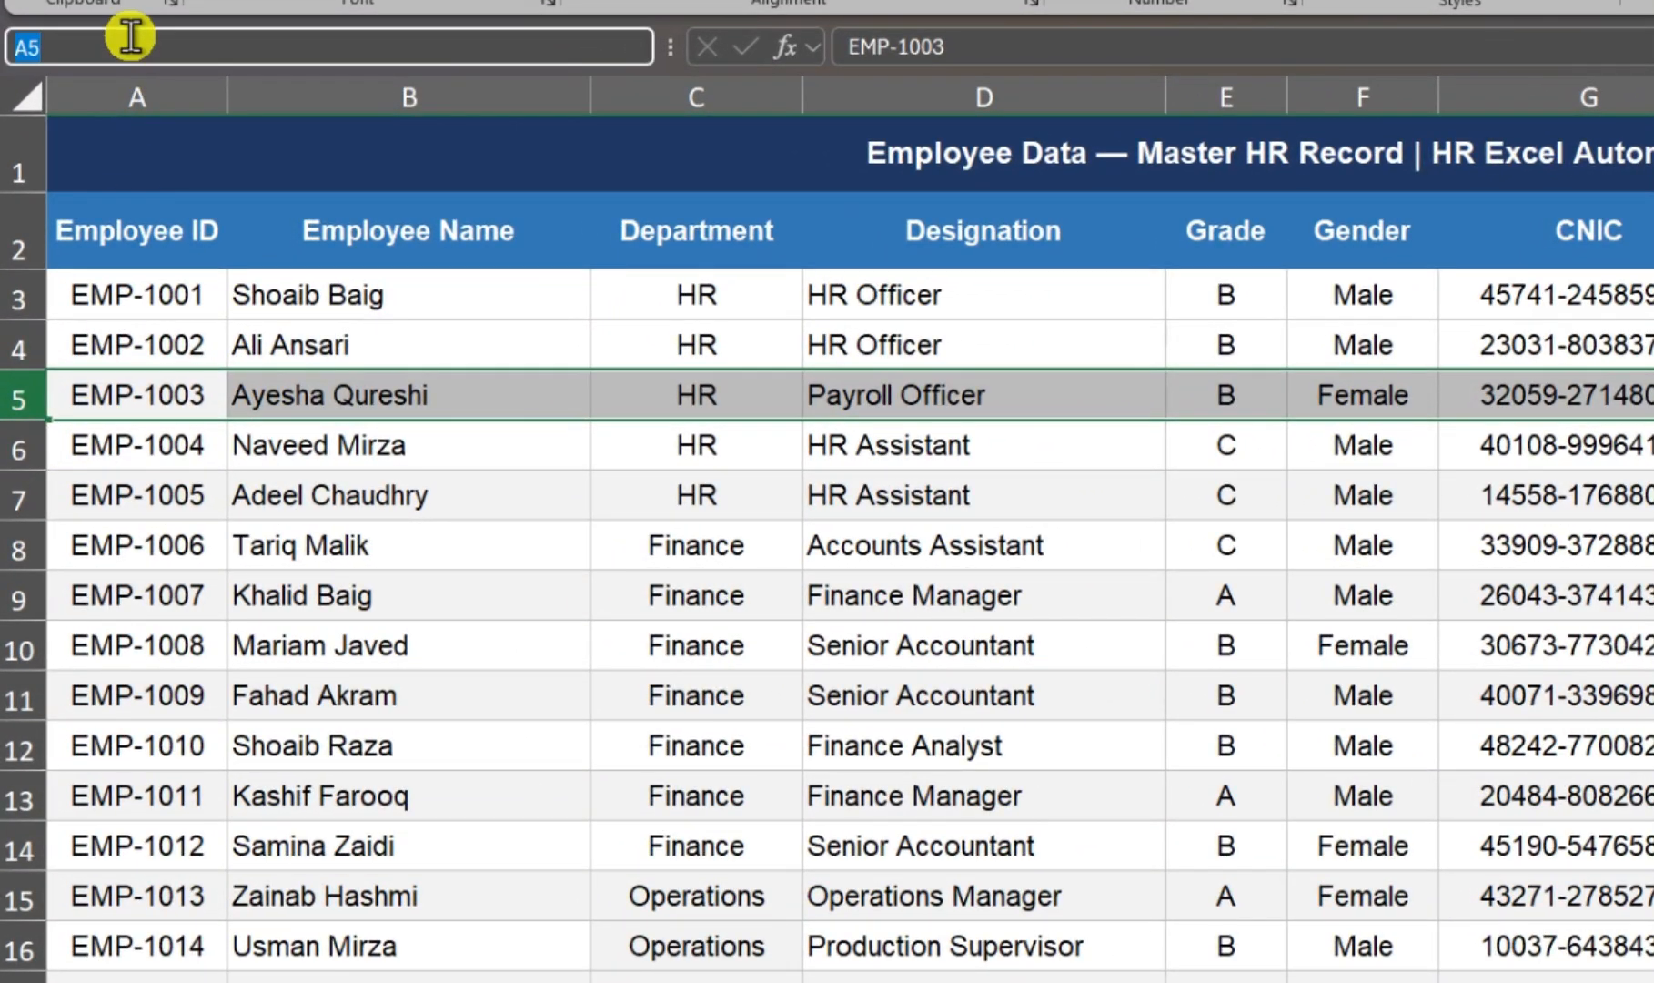
pyautogui.click(543, 642)
pyautogui.click(124, 44)
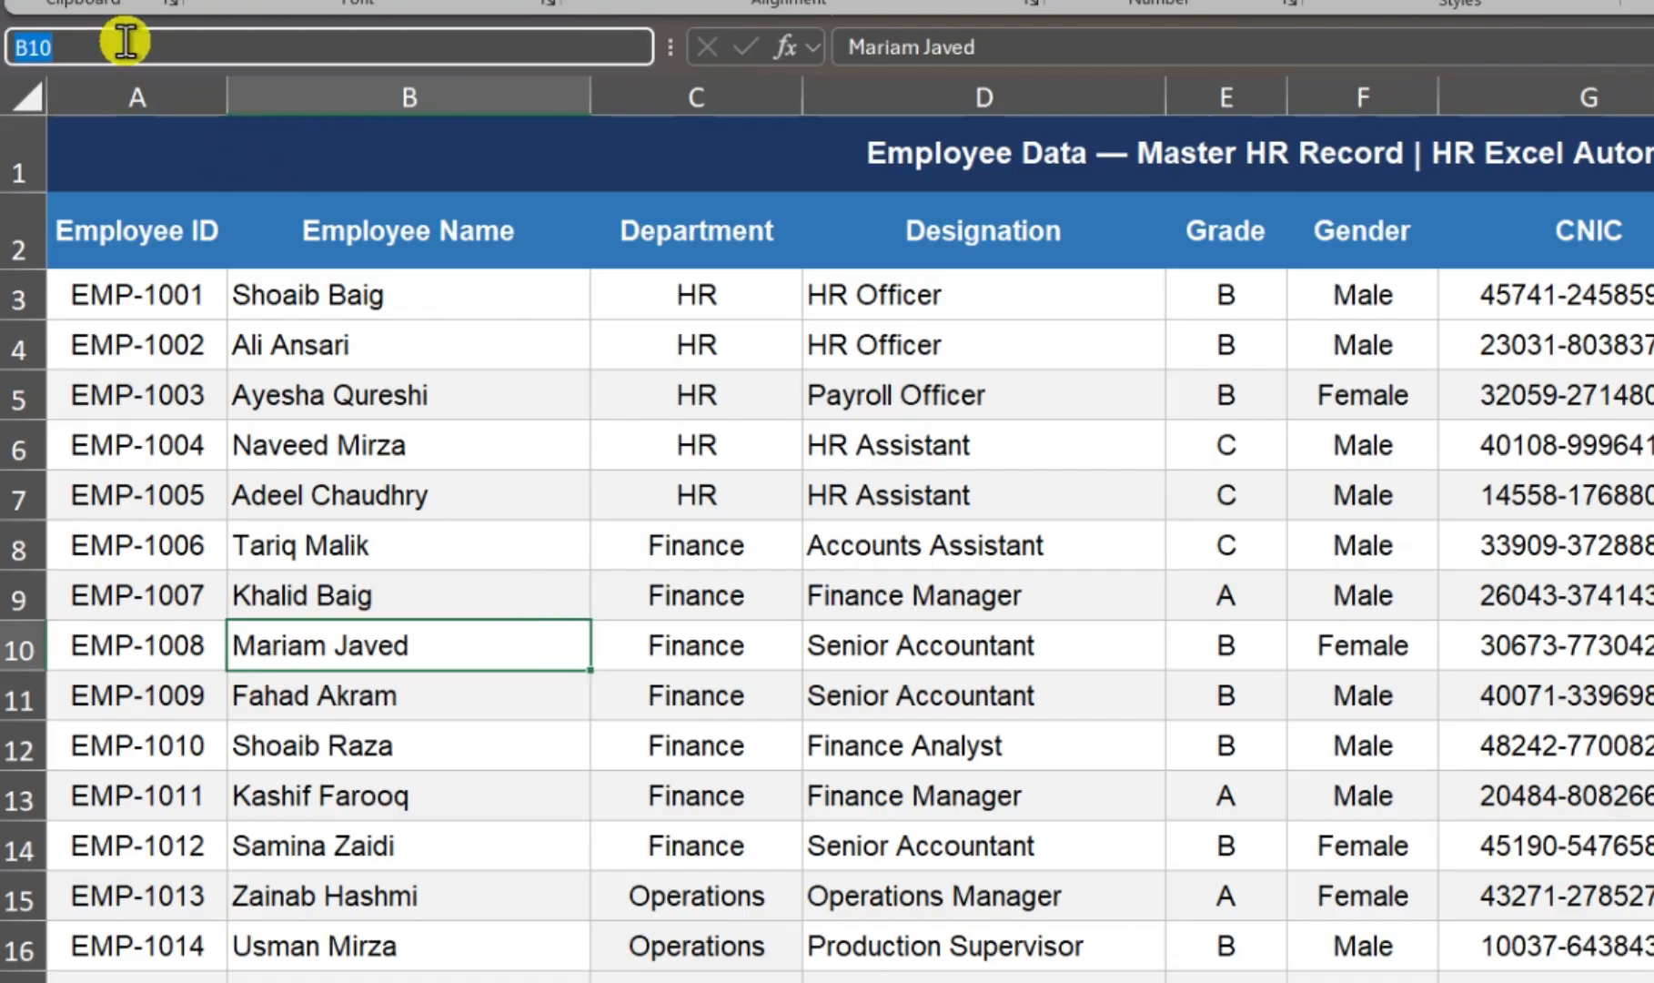
pyautogui.write('B4')
pyautogui.press('BackSpace')
pyautogui.write('3')
pyautogui.press('Return')
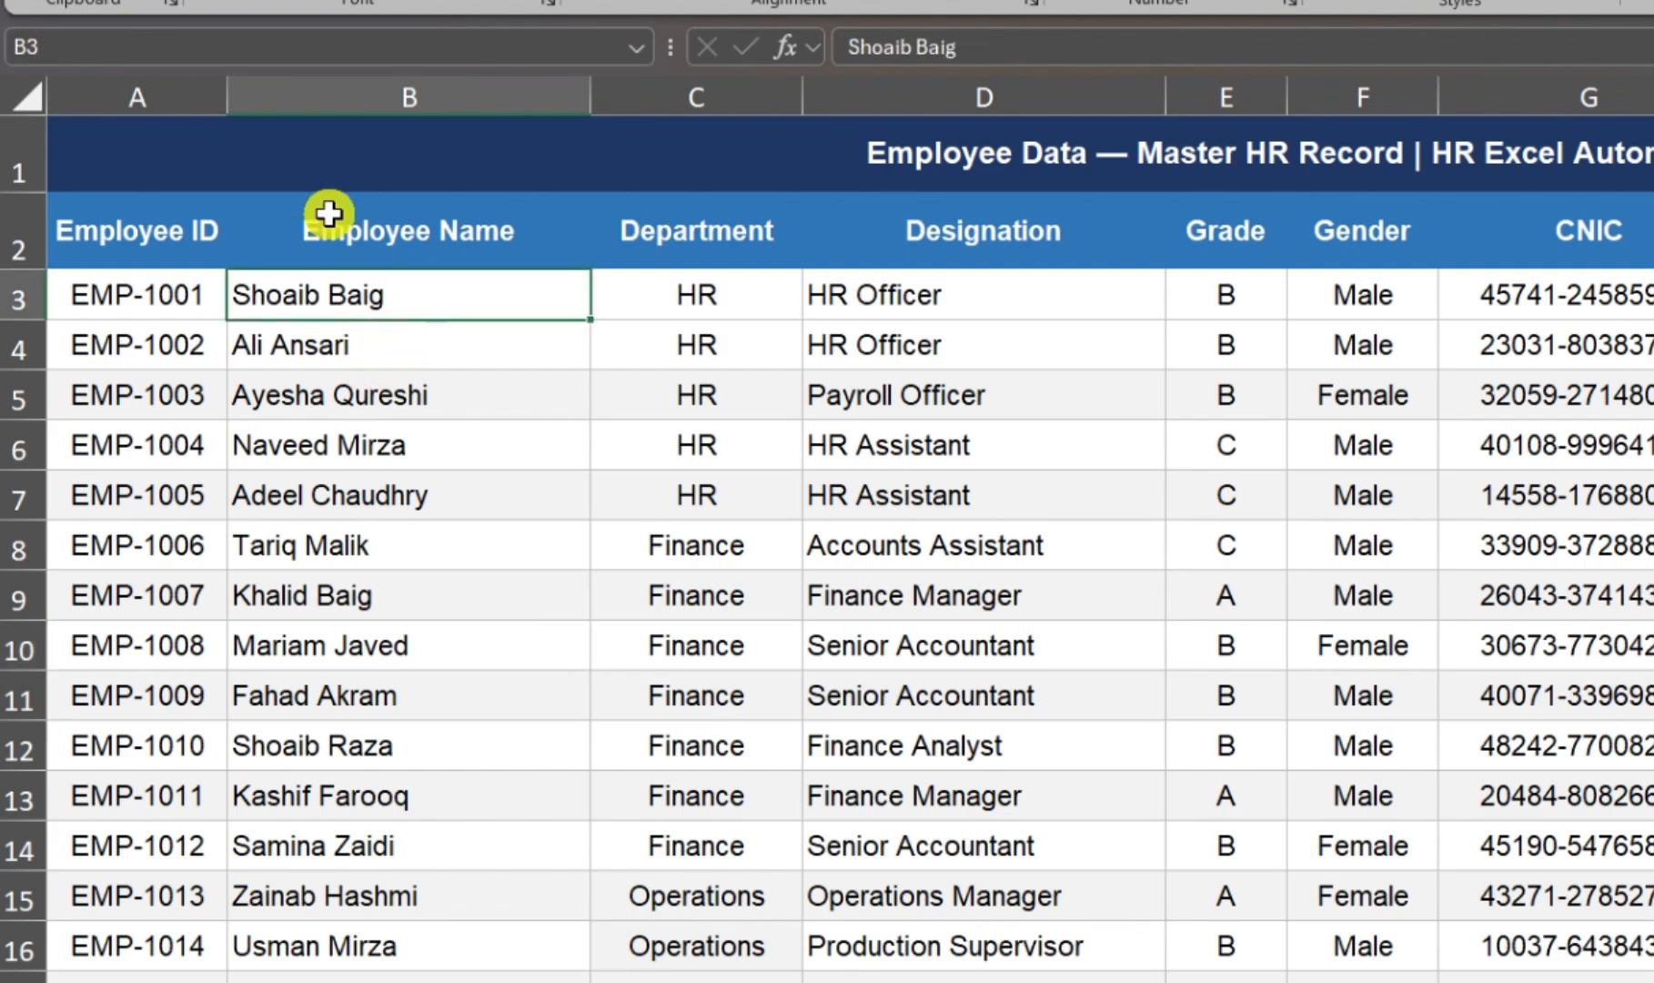
# Step: Go directly to cell N48 by its reference and return to the first rows of the employee data
pyautogui.click(217, 38)
pyautogui.write('N48')
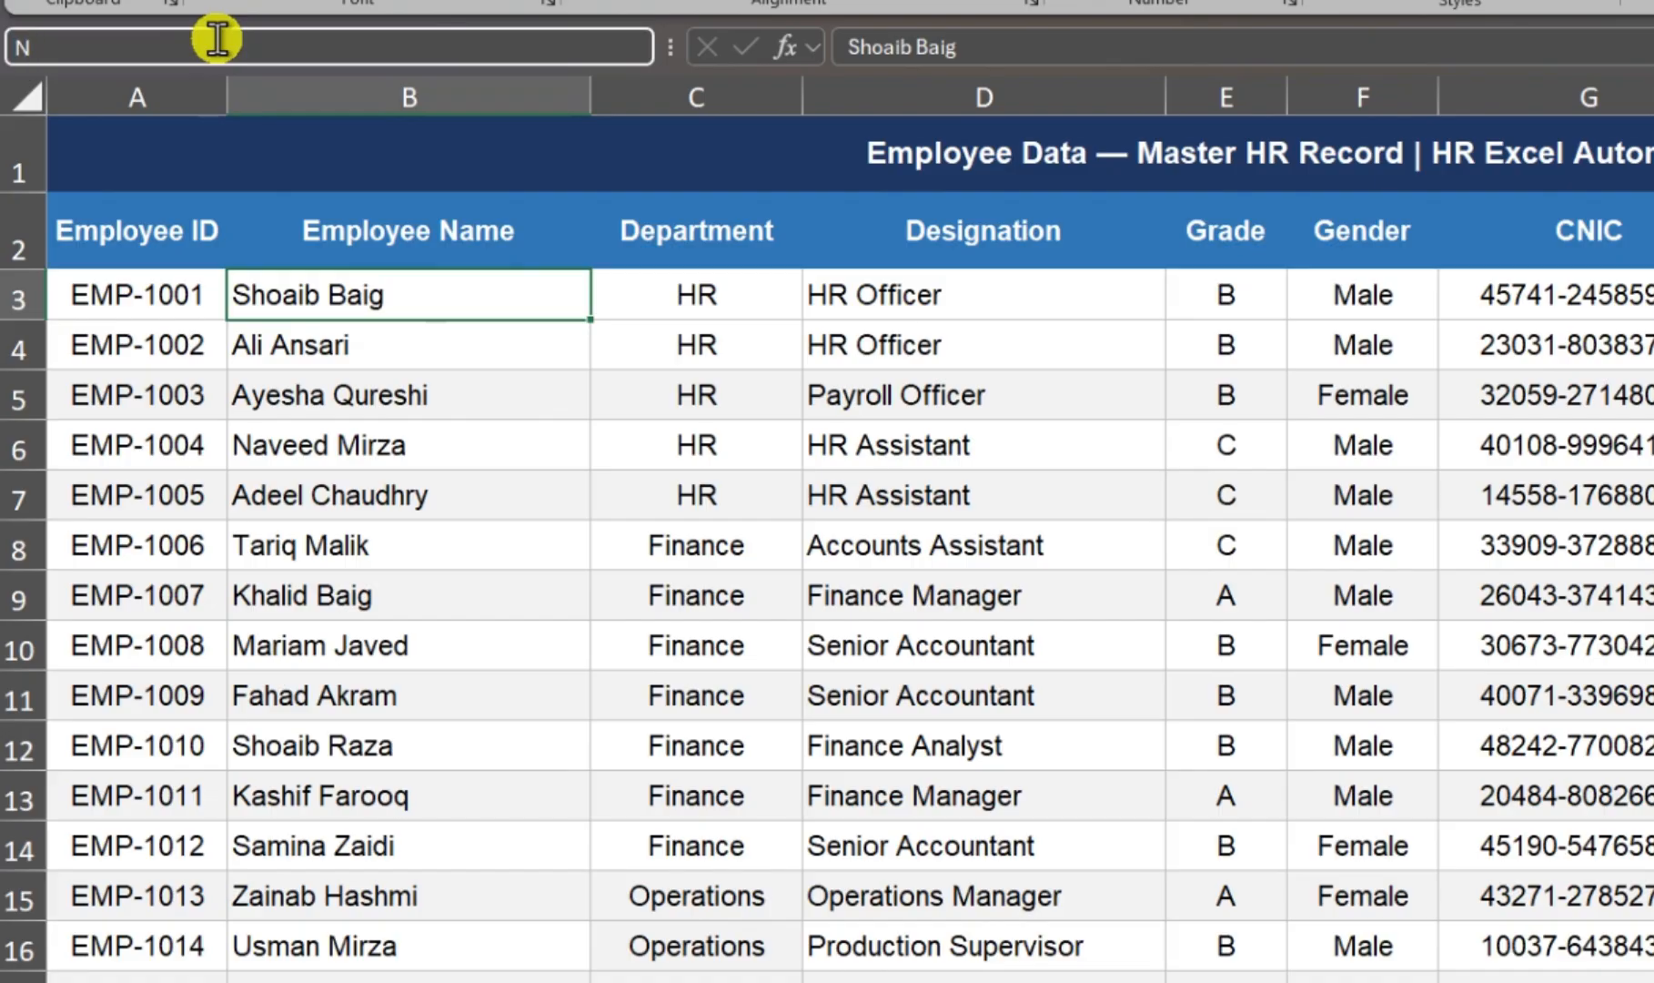
pyautogui.press('Return')
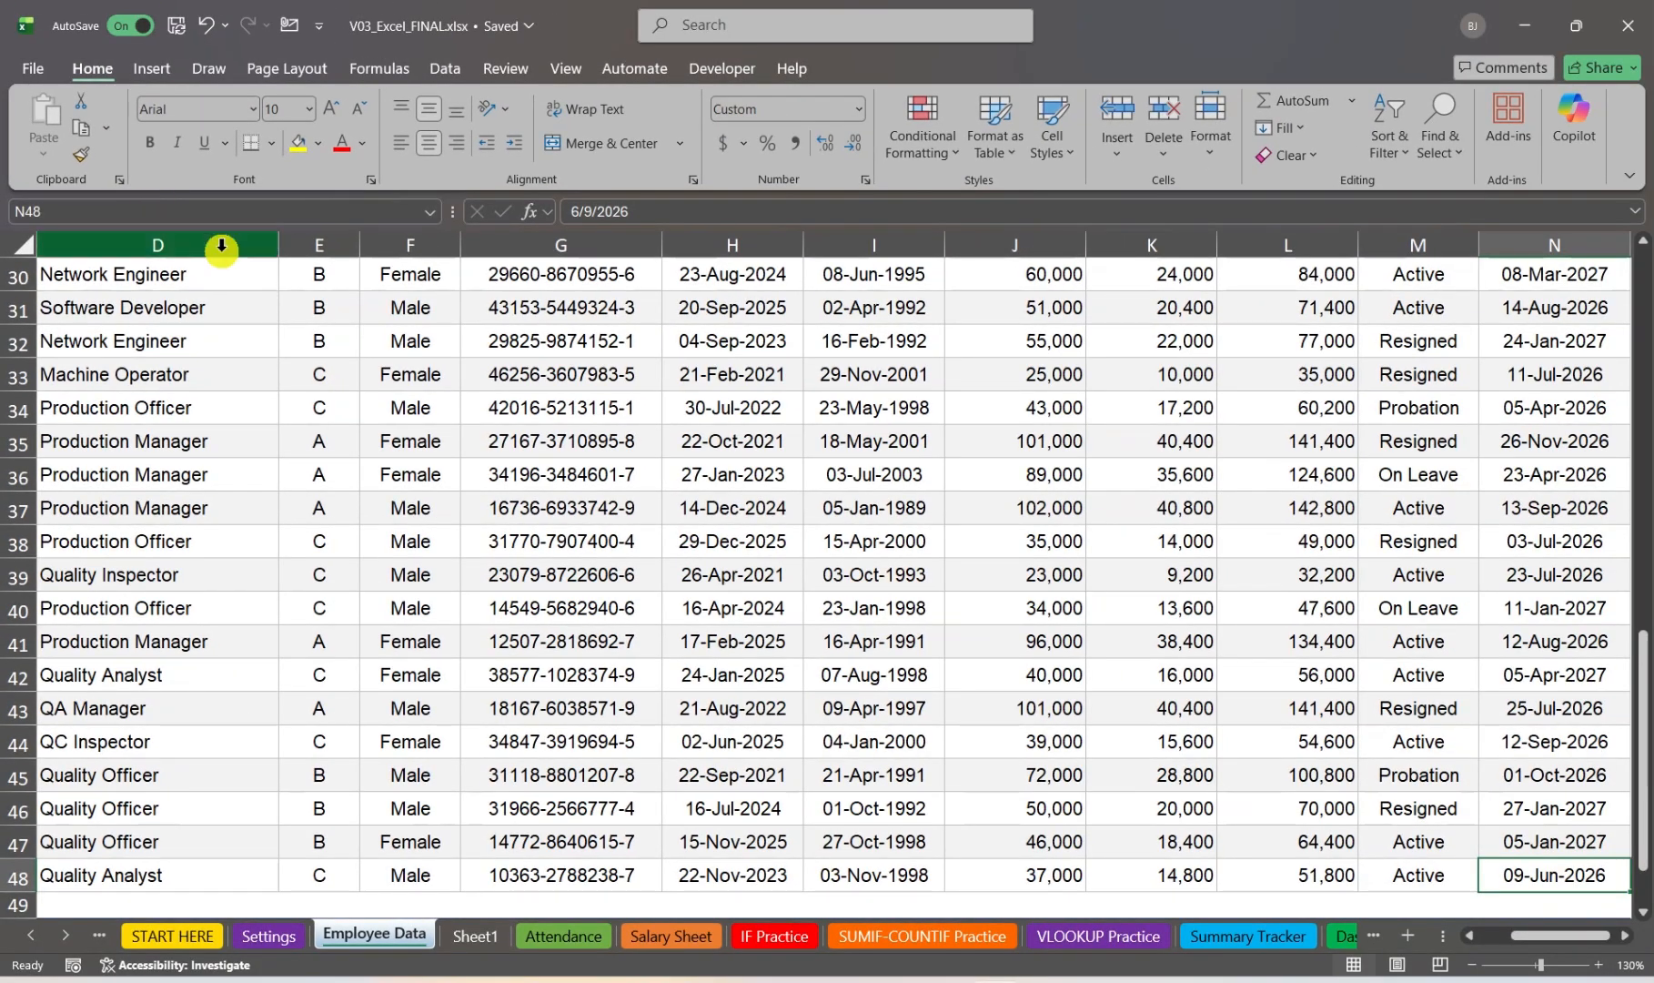
pyautogui.scroll(9, 1513, 783)
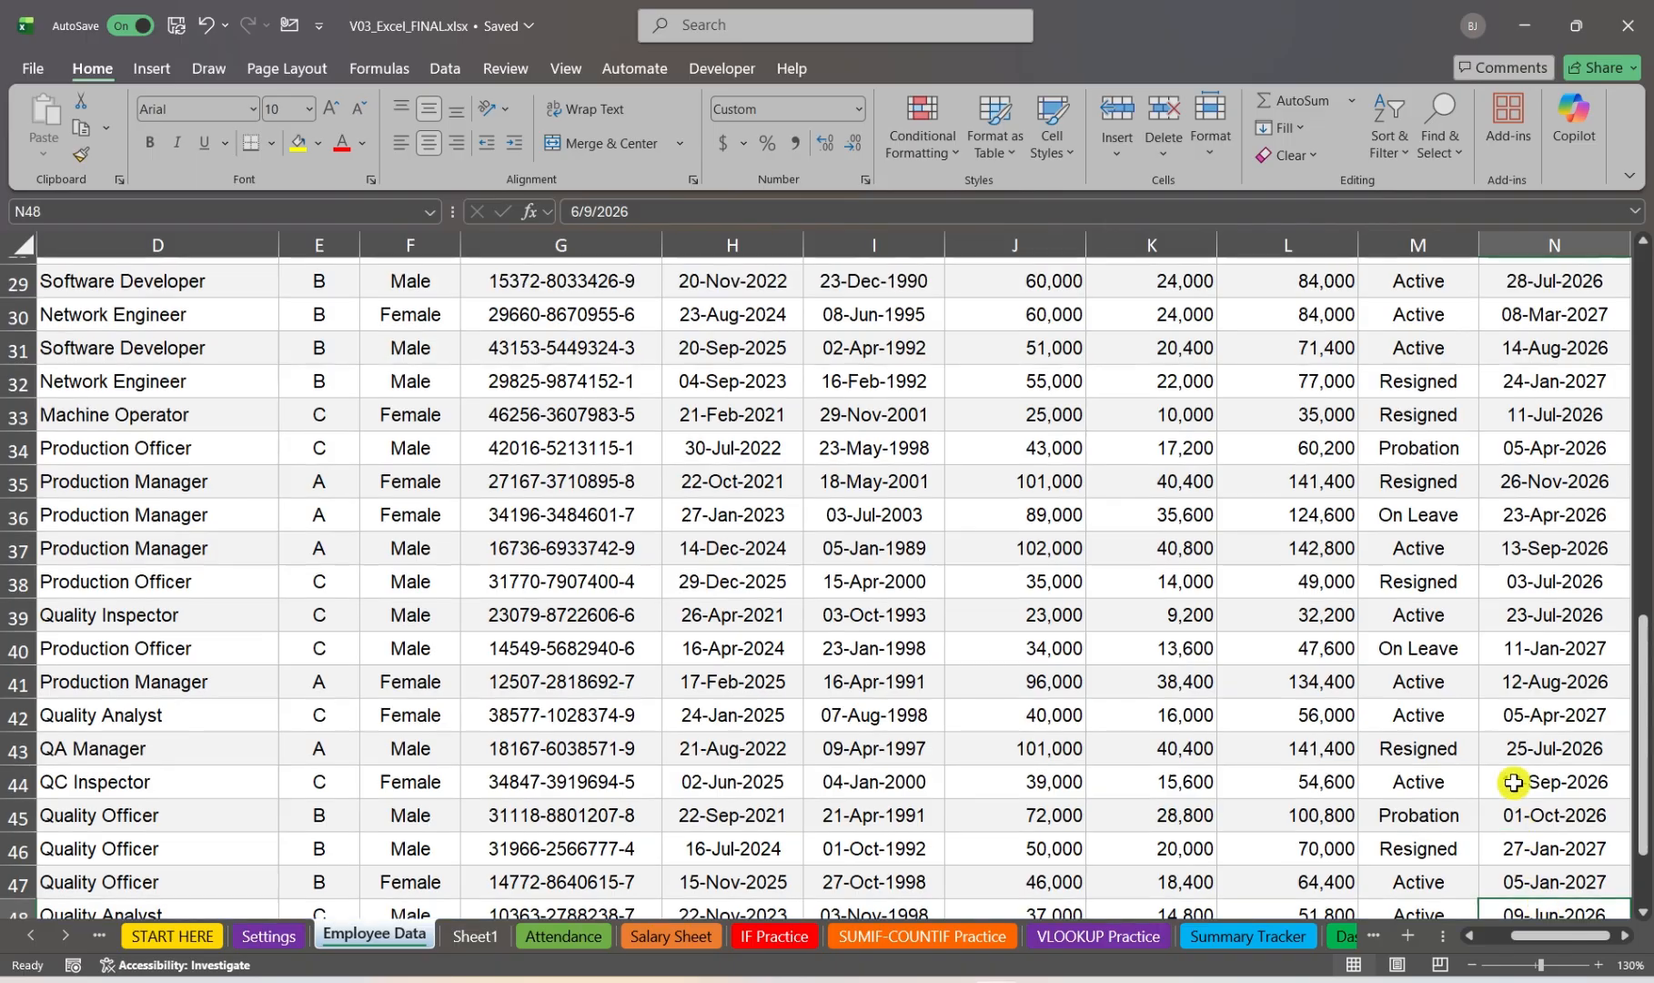
pyautogui.scroll(1, 1513, 784)
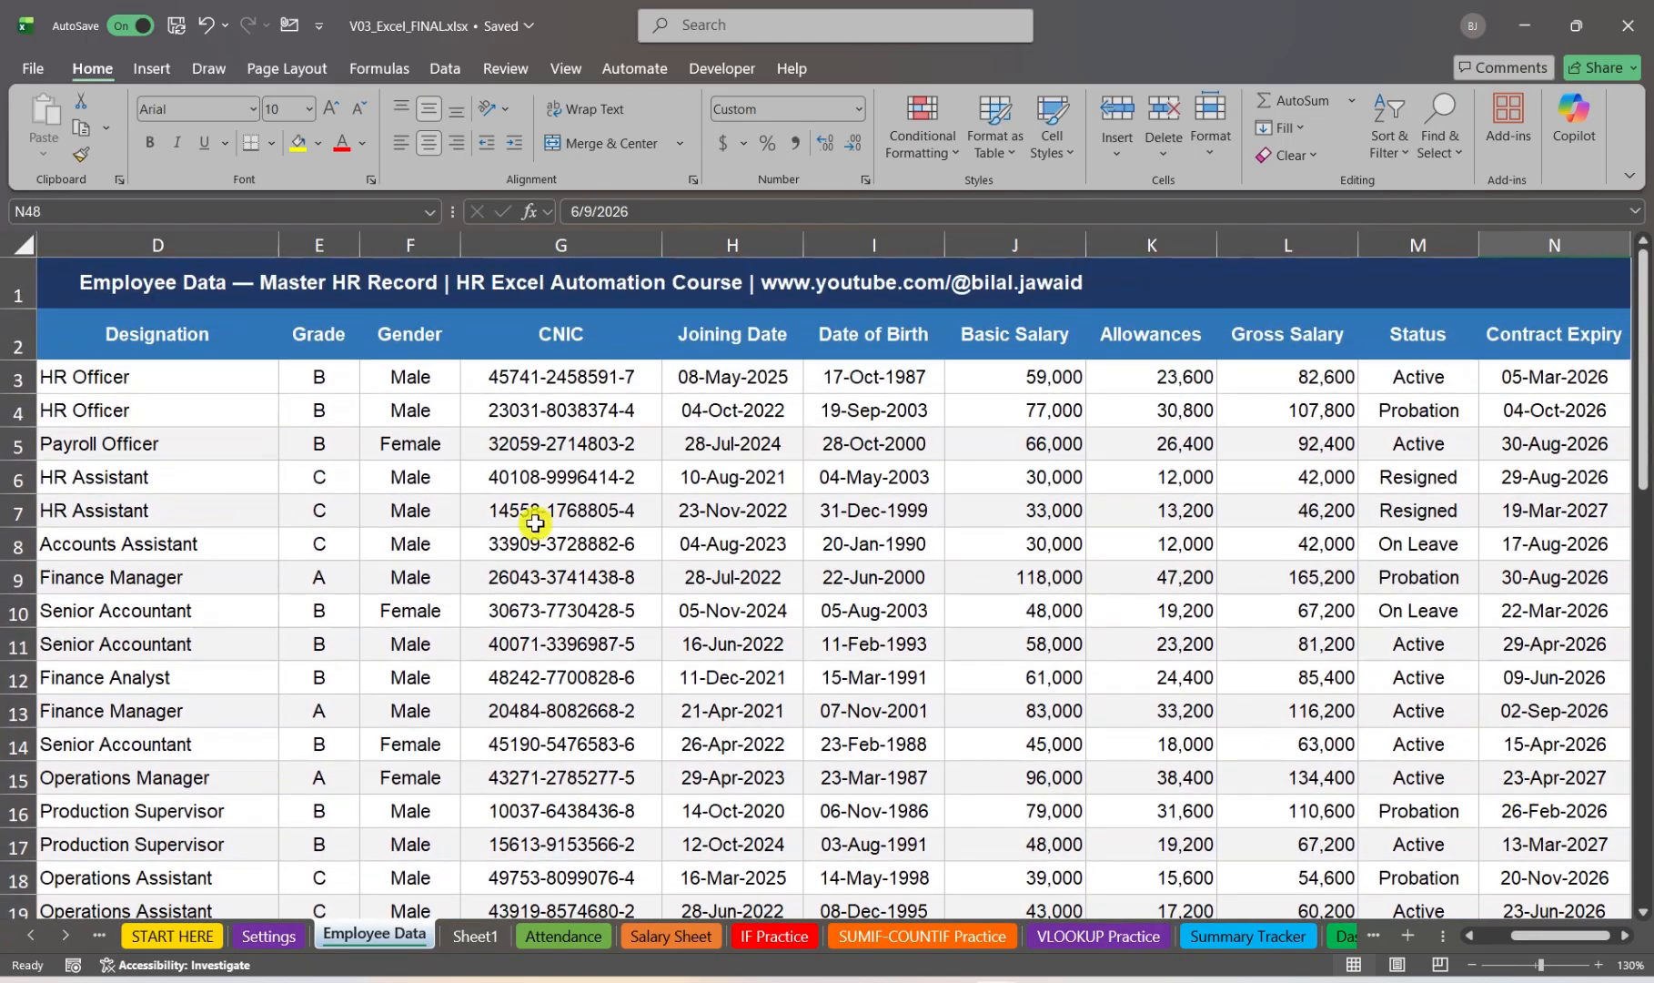
pyautogui.click(490, 537)
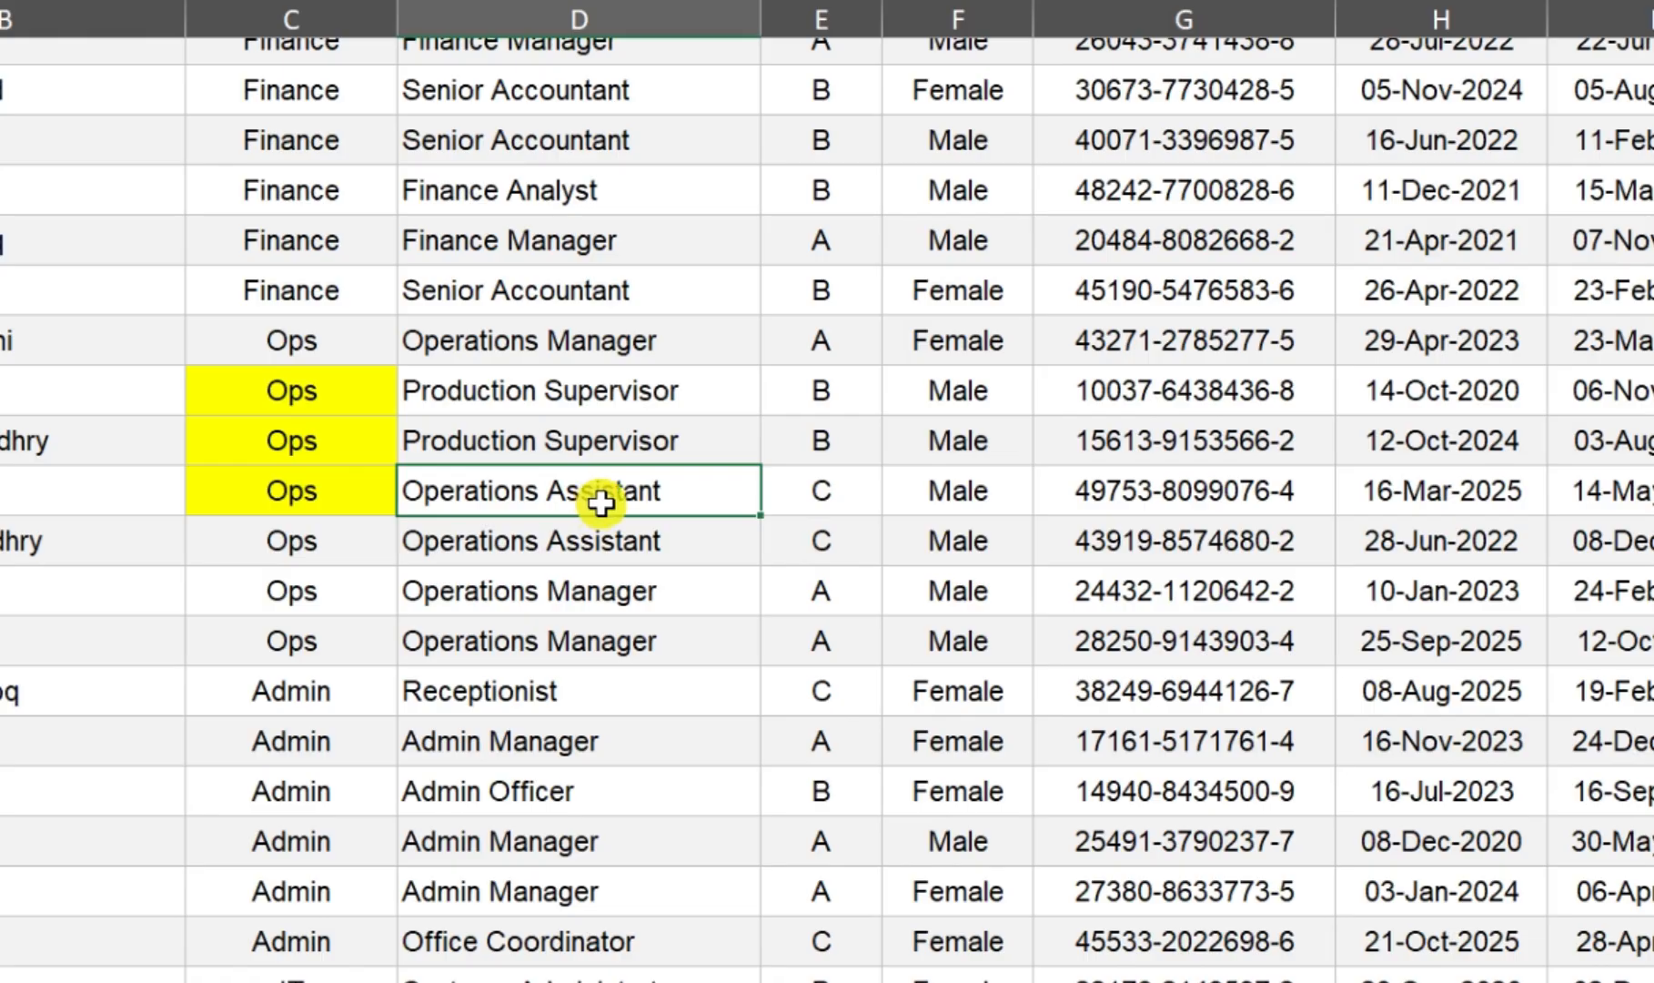
# Step: Replace every occurrence of "Ops" on the sheet with "Operations" using Find and Replace
pyautogui.hotkey('ctrl', 'h')
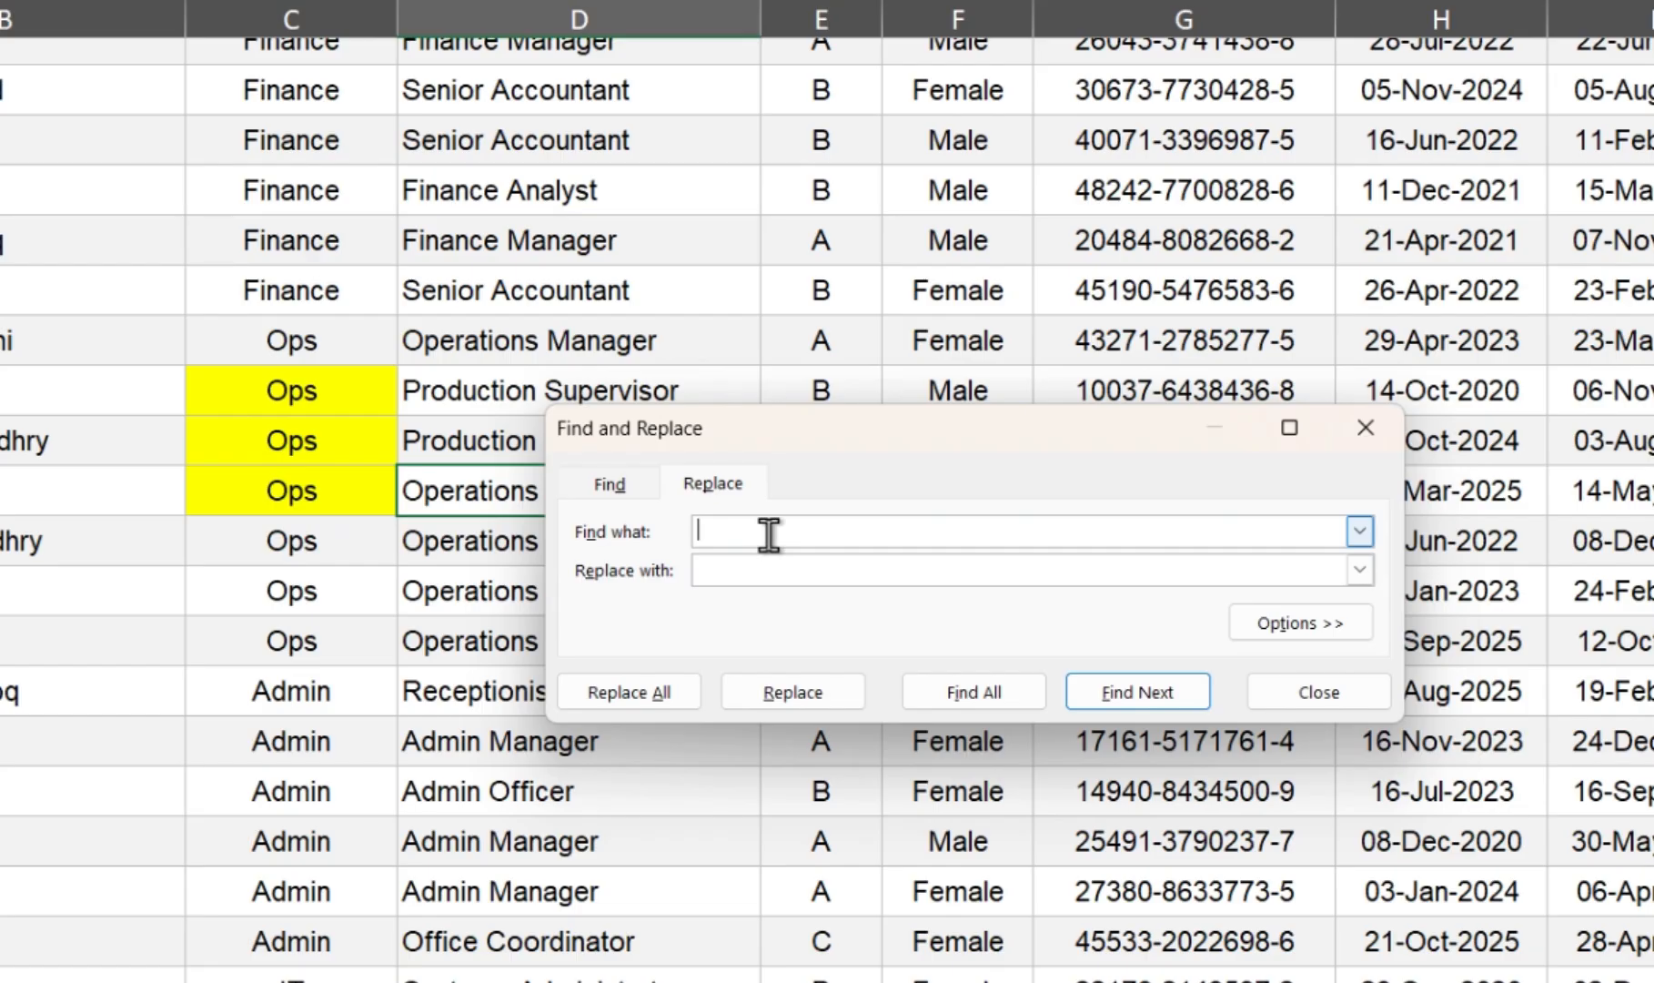
pyautogui.write('Ops')
pyautogui.click(777, 571)
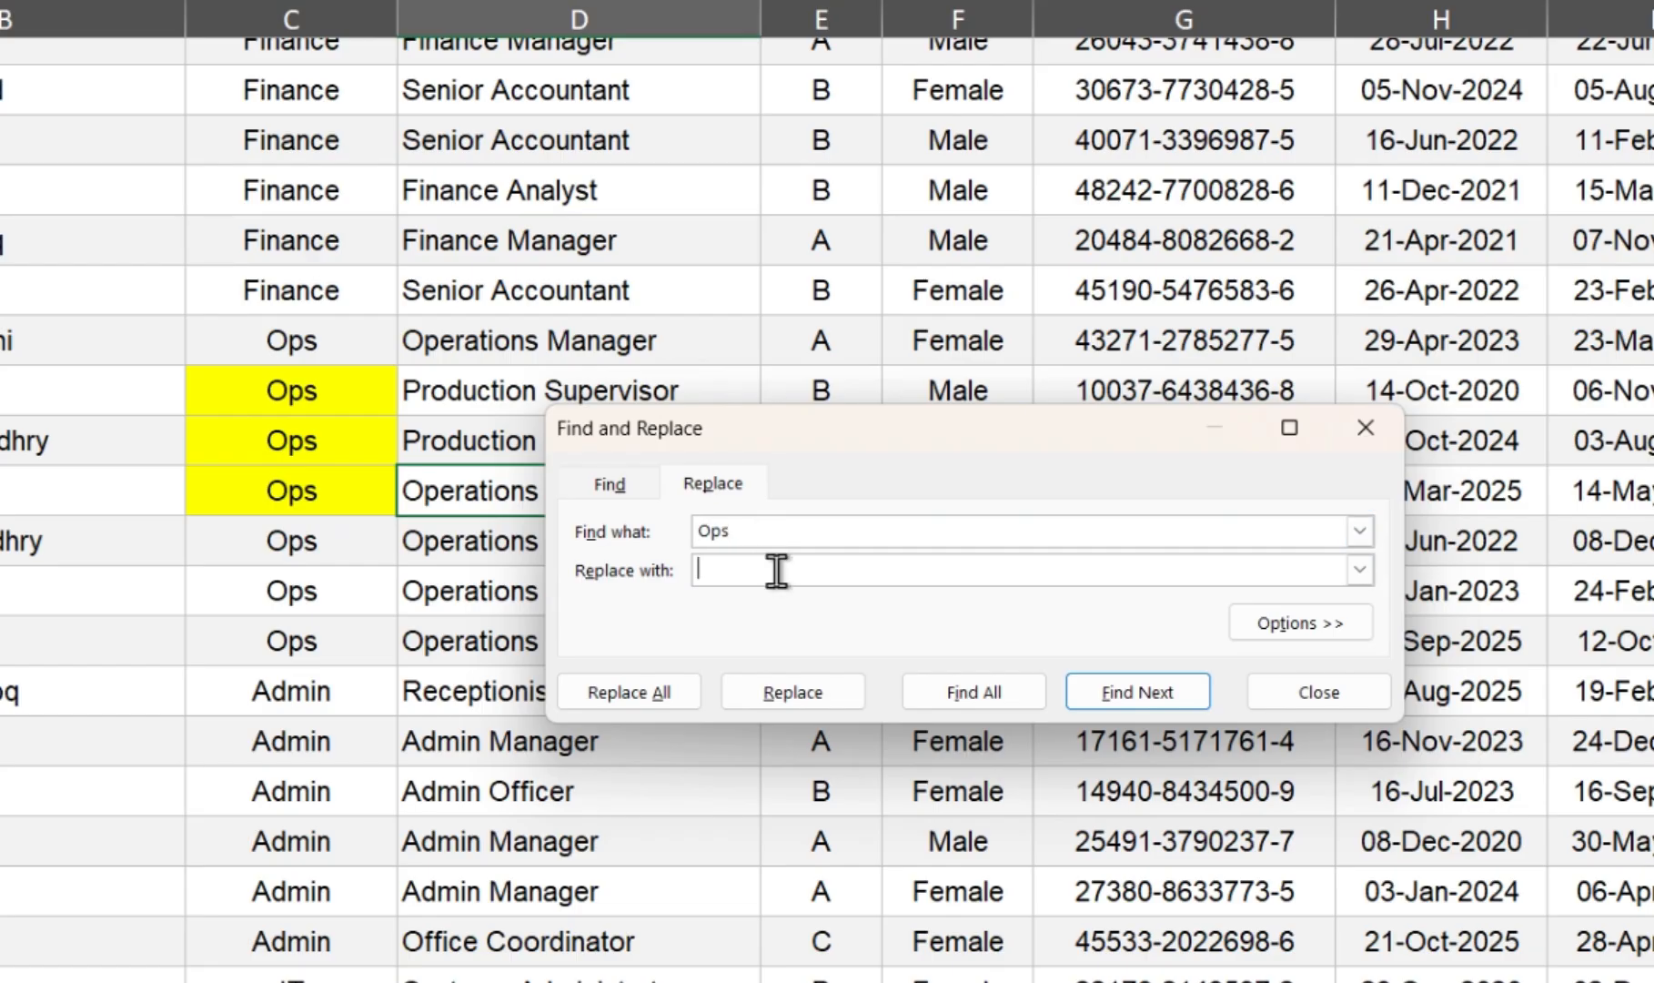
pyautogui.write('Operations')
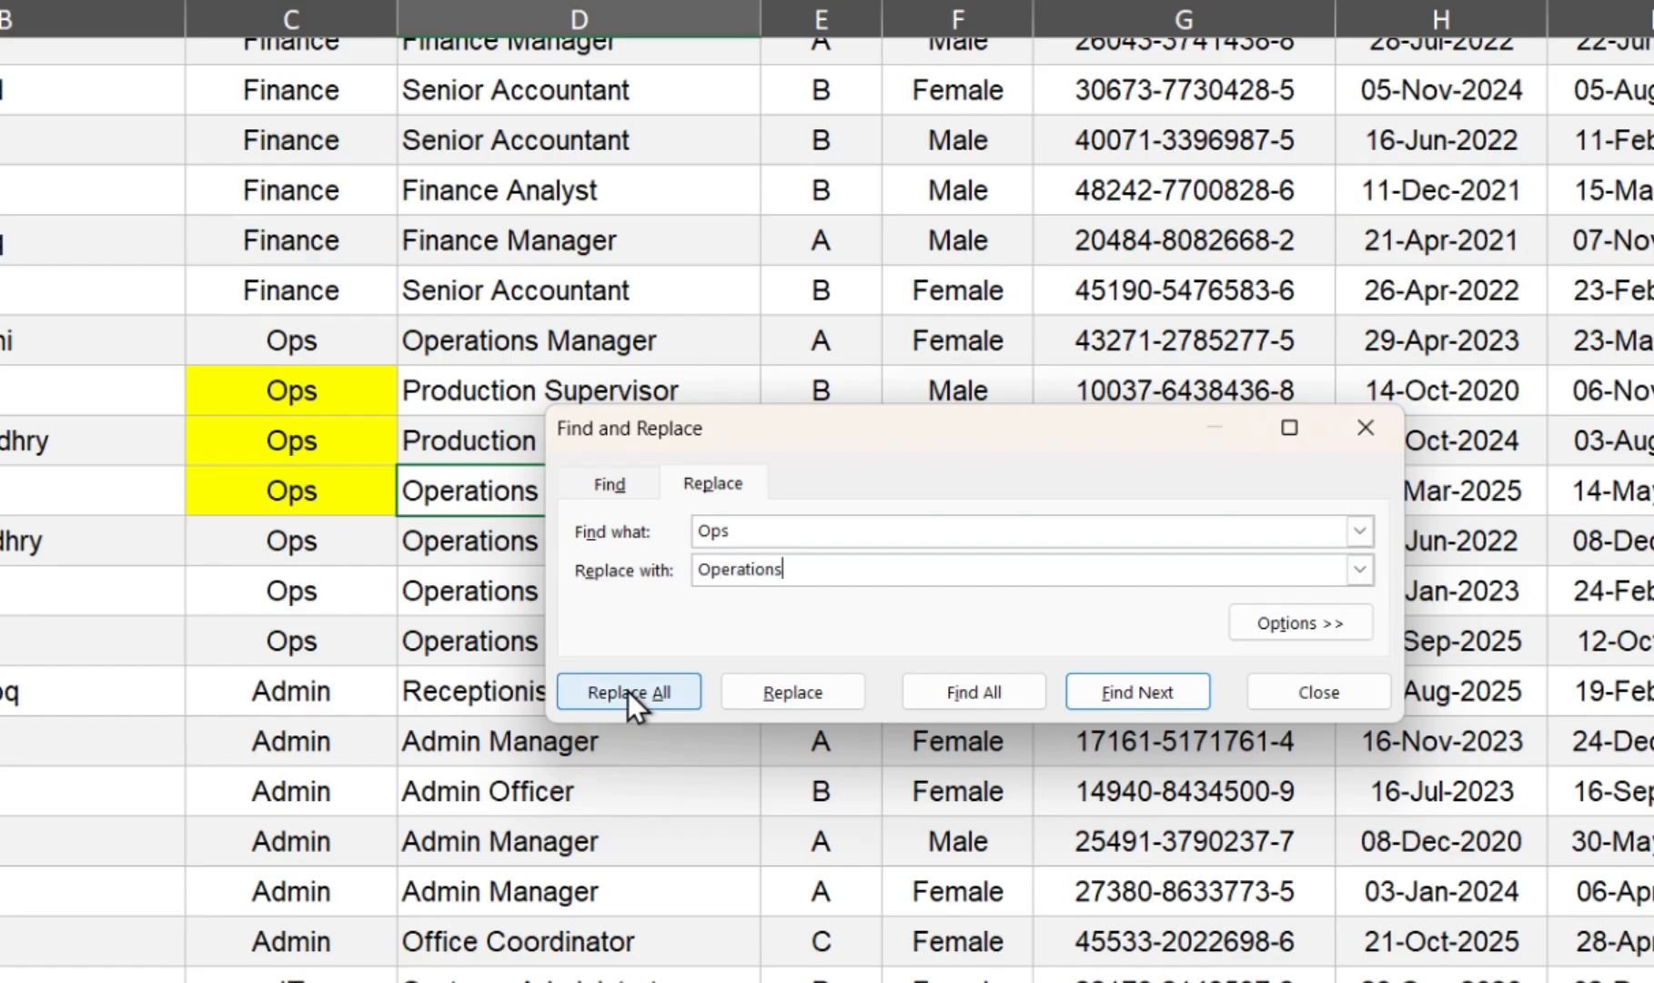
pyautogui.click(630, 694)
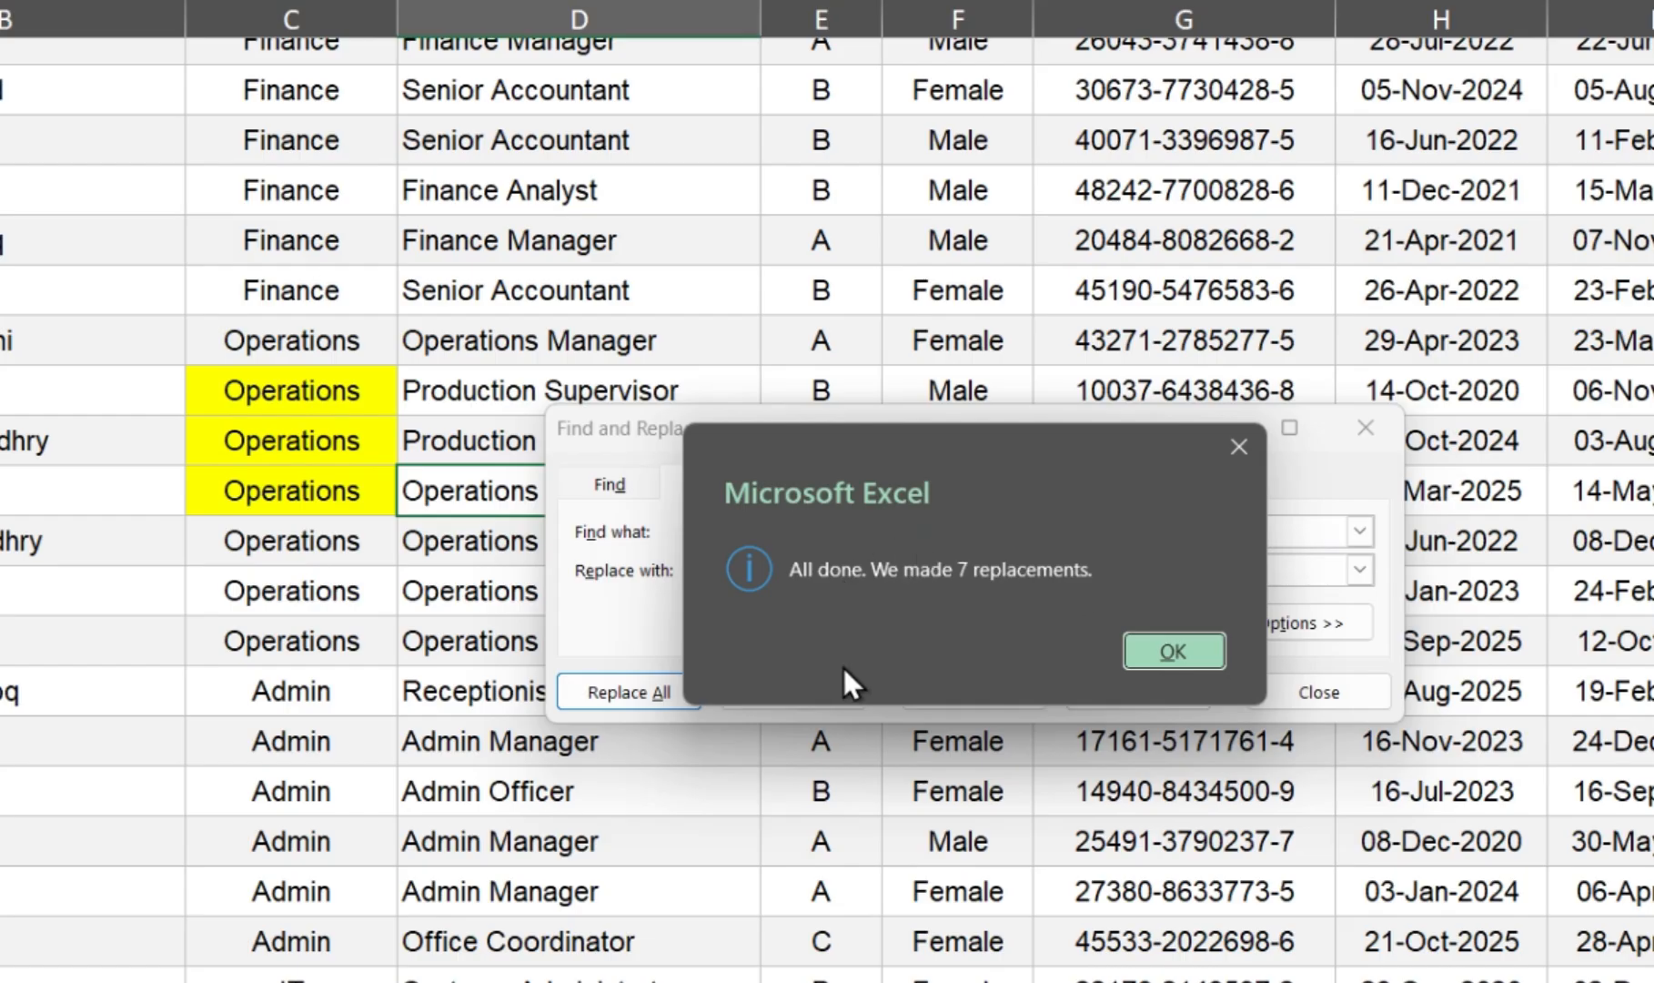
pyautogui.click(1174, 650)
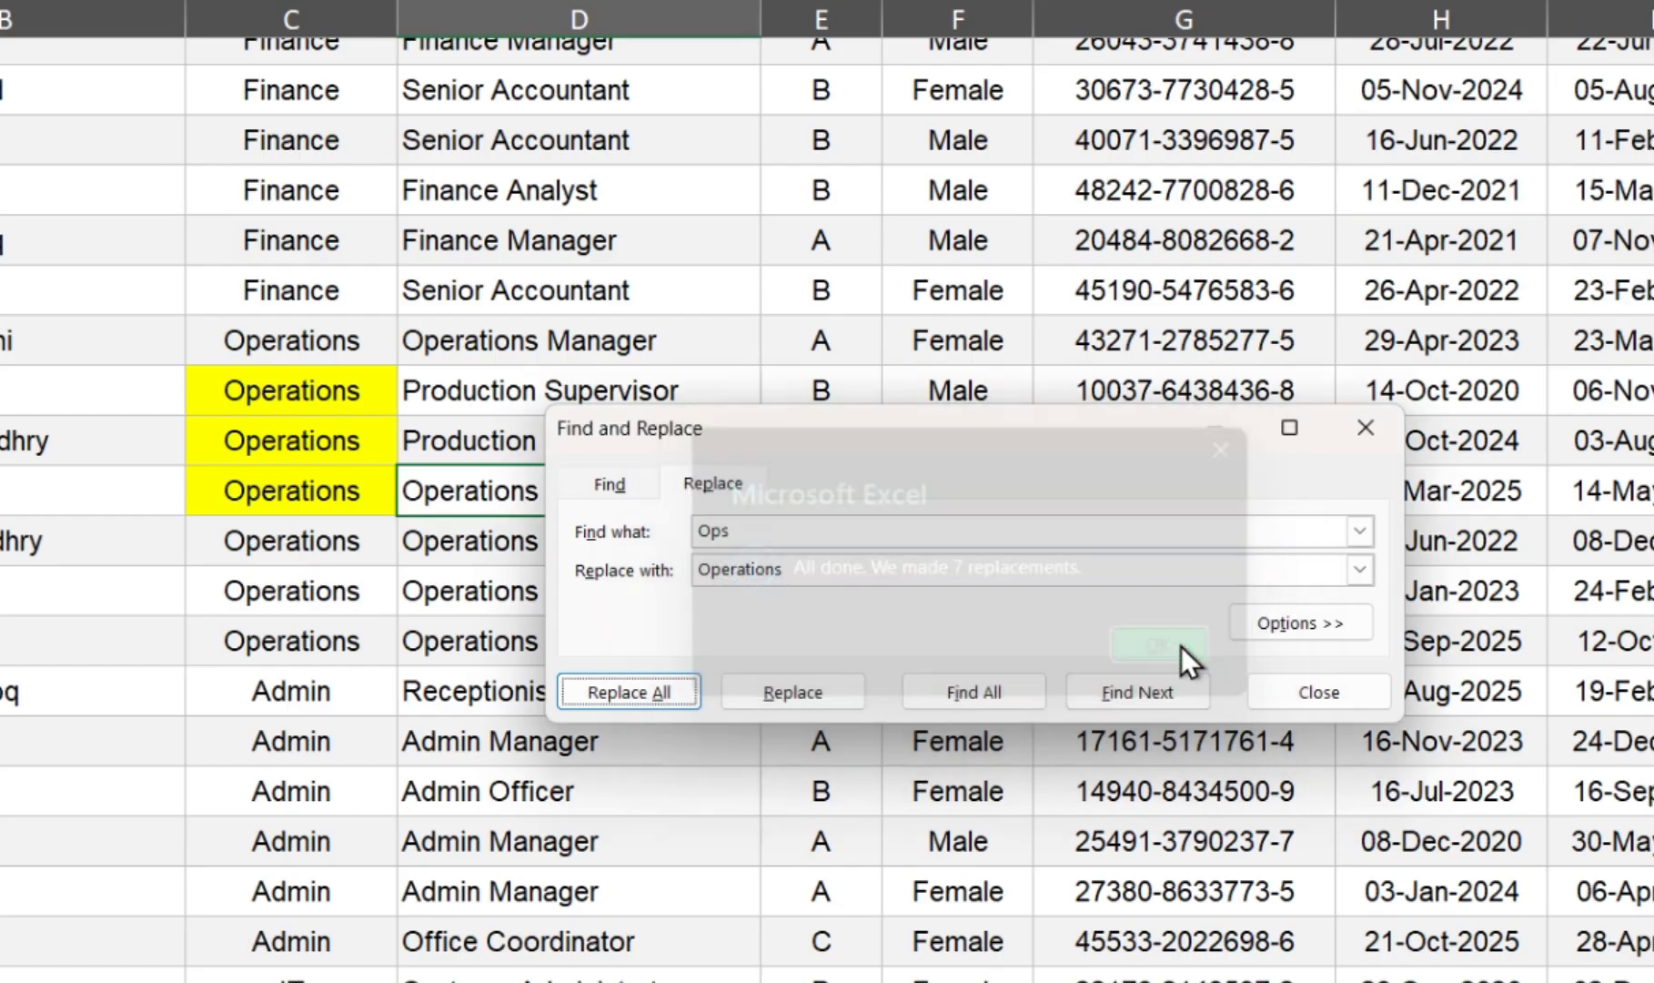
# Step: Expand the Find and Replace options, leave Match case off, and clear both the search and replacement texts
pyautogui.click(1268, 622)
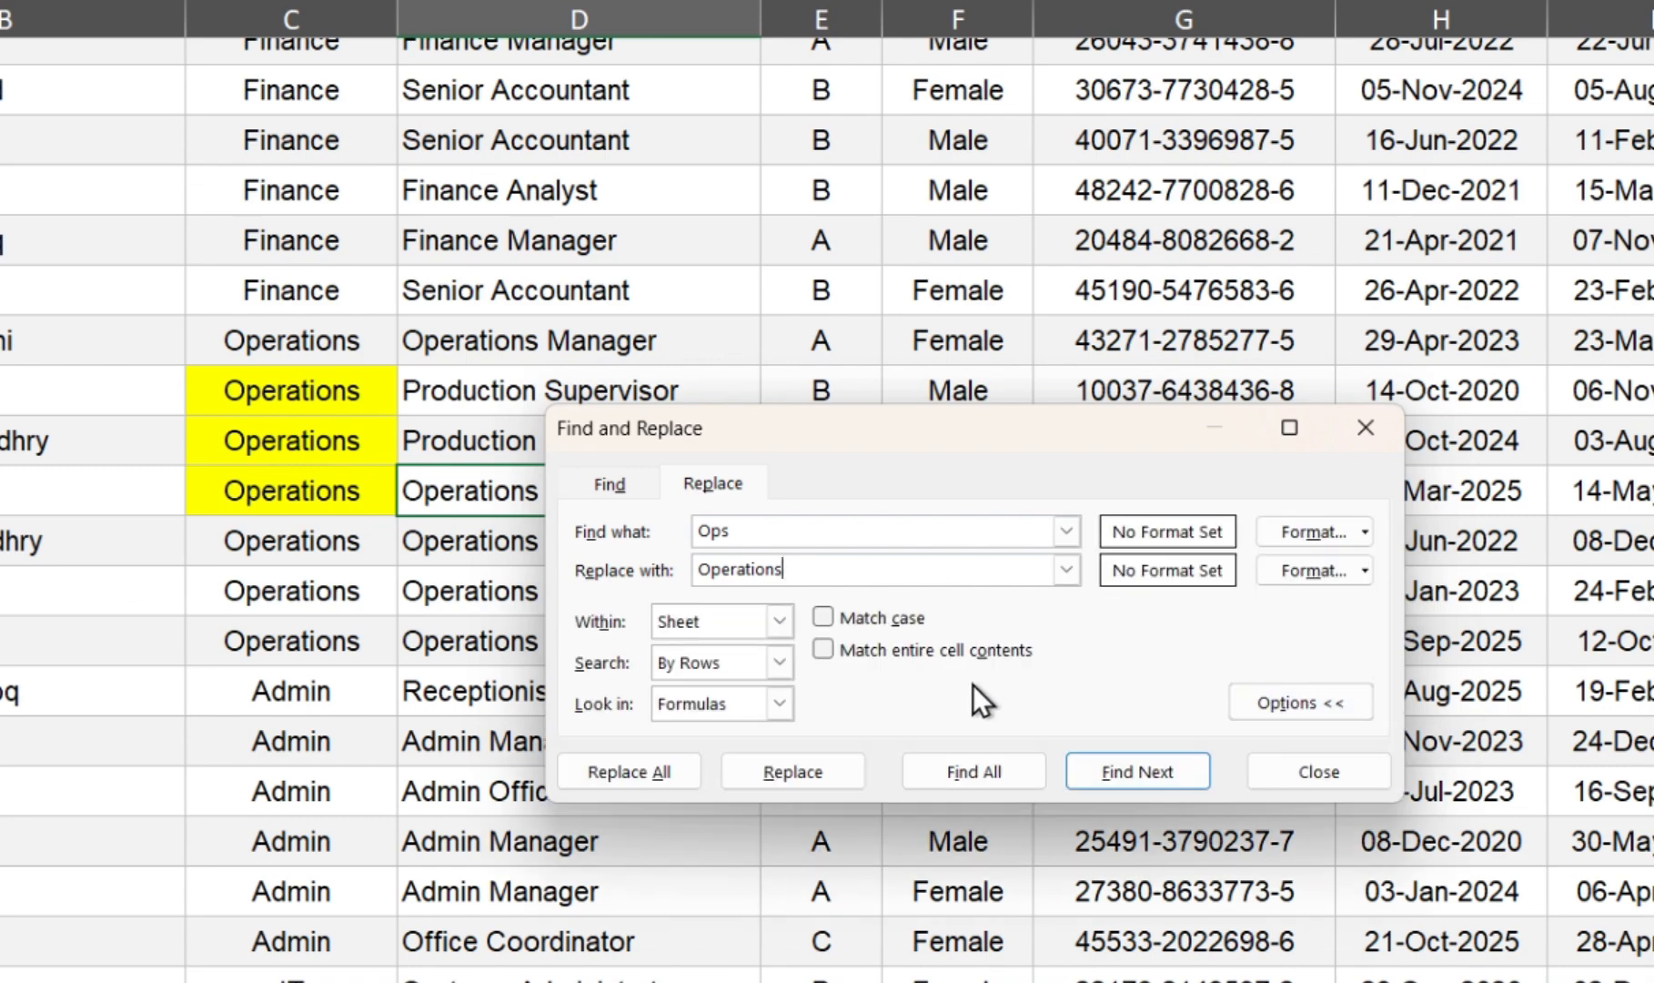
pyautogui.click(827, 618)
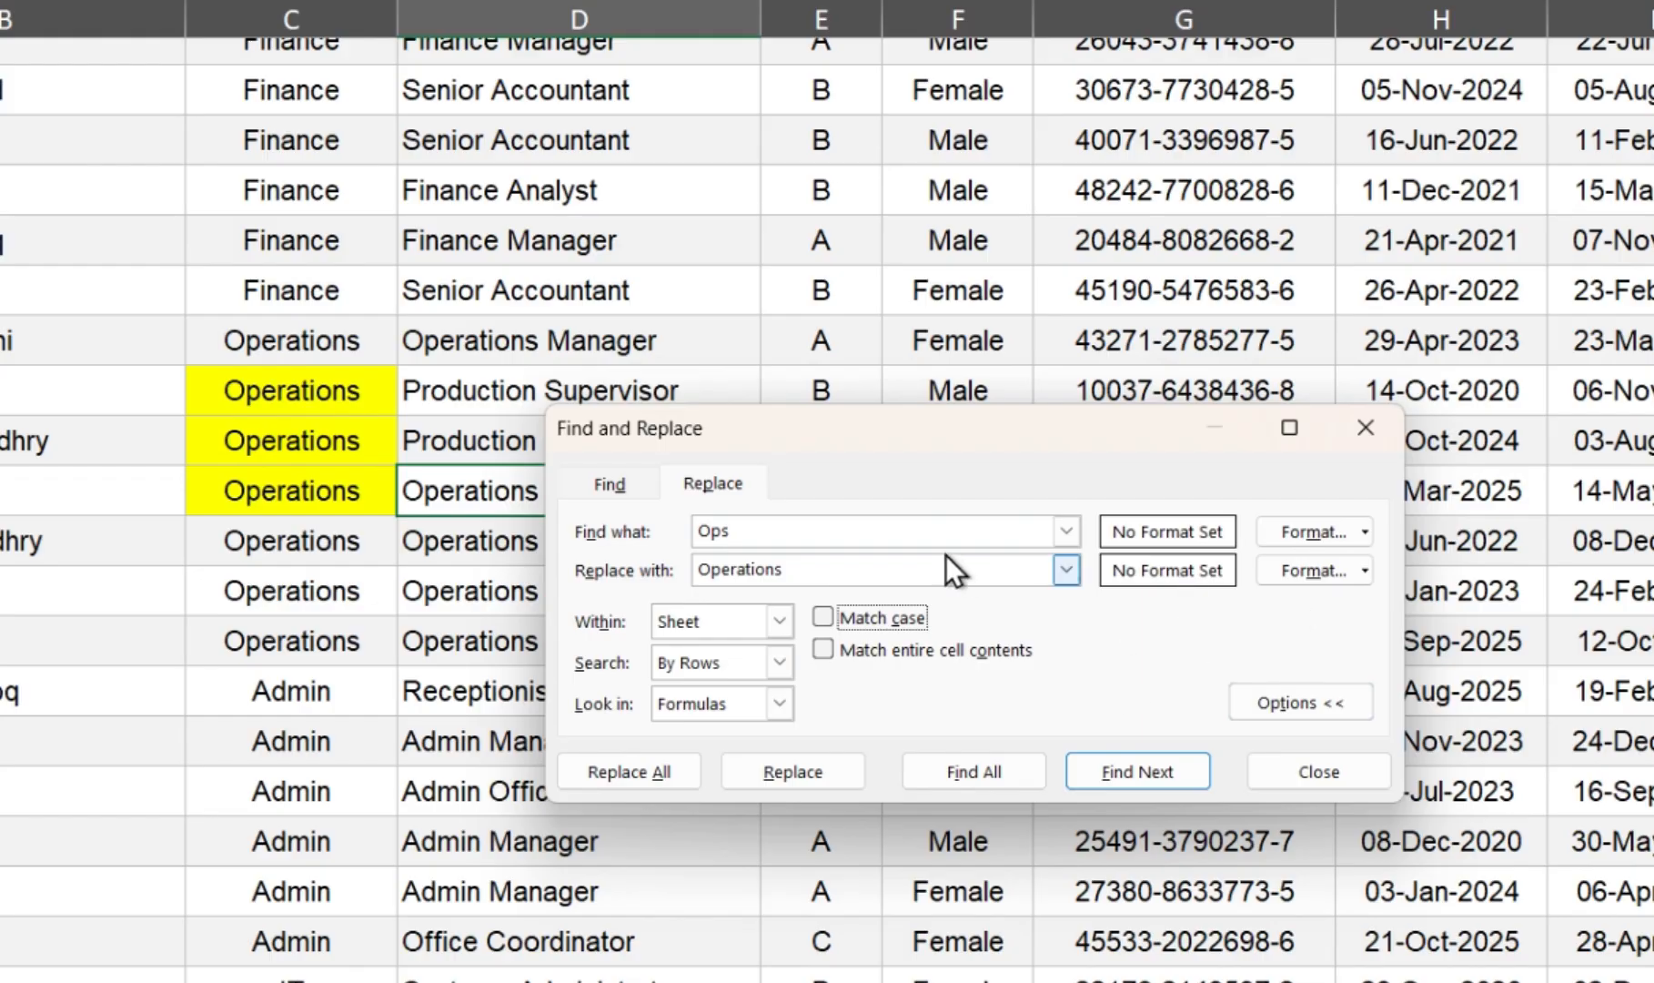
pyautogui.click(800, 533)
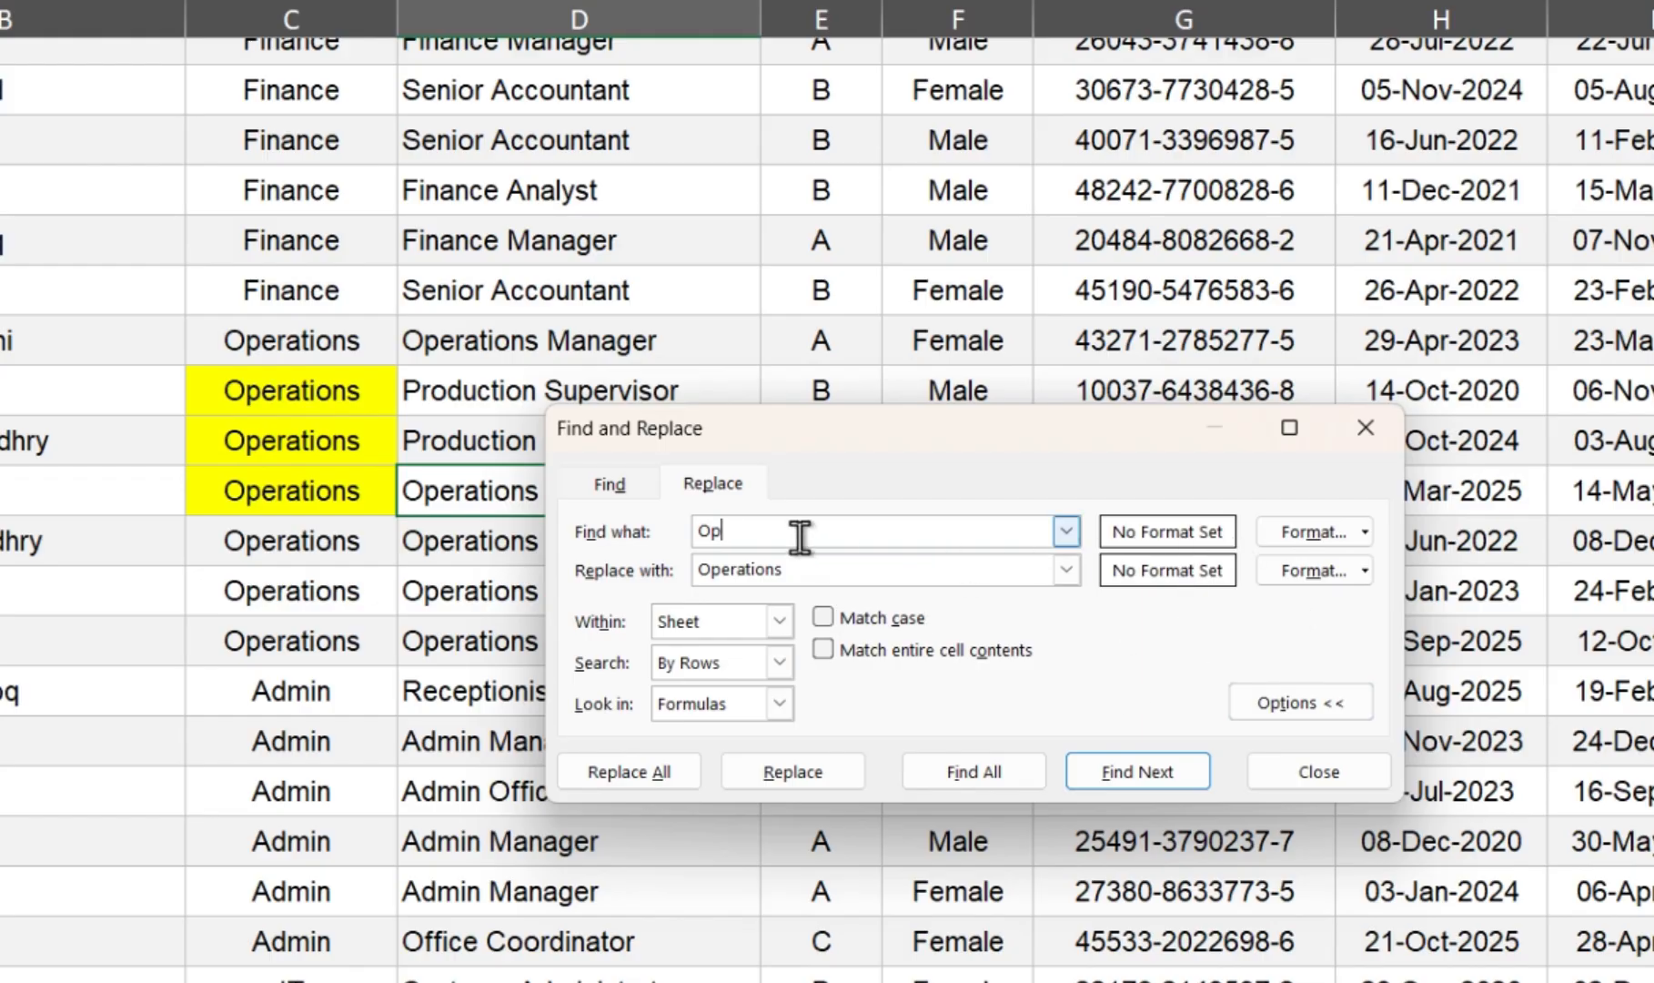
pyautogui.press('BackSpace')
pyautogui.press('BackSpace')
pyautogui.click(805, 570)
pyautogui.press('BackSpace')
pyautogui.press('BackSpace')
pyautogui.press('BackSpace')
pyautogui.press('BackSpace')
pyautogui.press('BackSpace')
pyautogui.press('BackSpace')
pyautogui.press('BackSpace')
pyautogui.press('BackSpace')
pyautogui.press('BackSpace')
pyautogui.press('BackSpace')
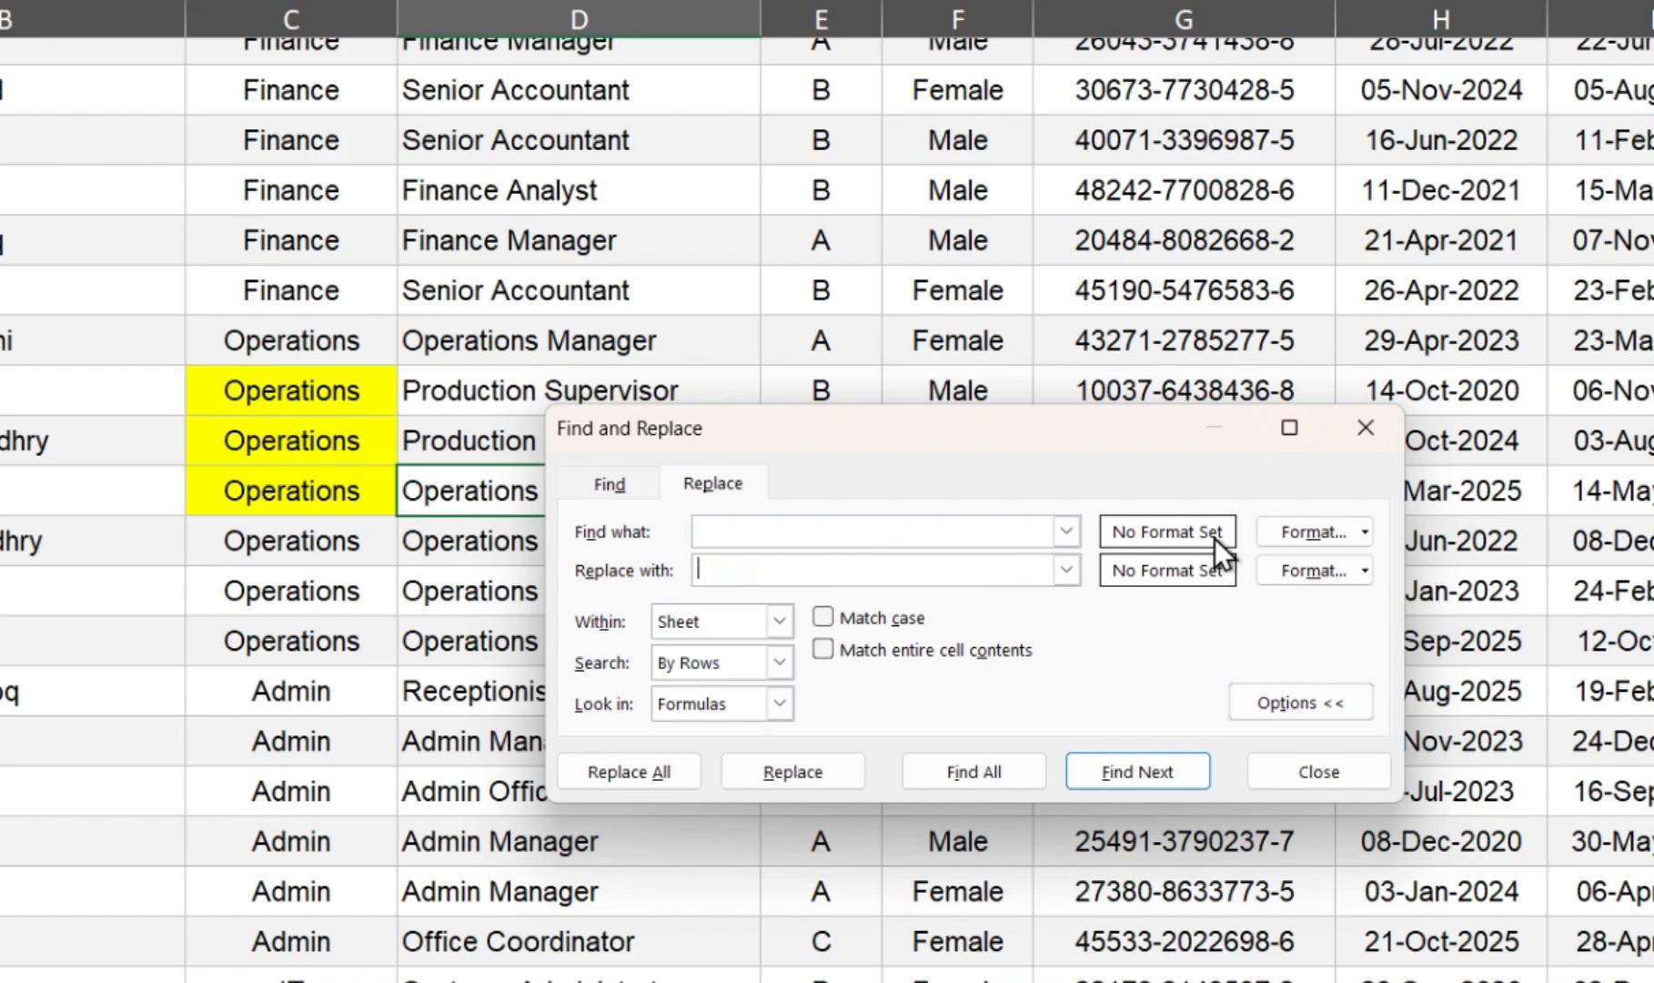
# Step: Replace every yellow cell fill on the sheet with a light aqua-blue fill using Find and Replace formats, and close the dialog
pyautogui.click(1304, 527)
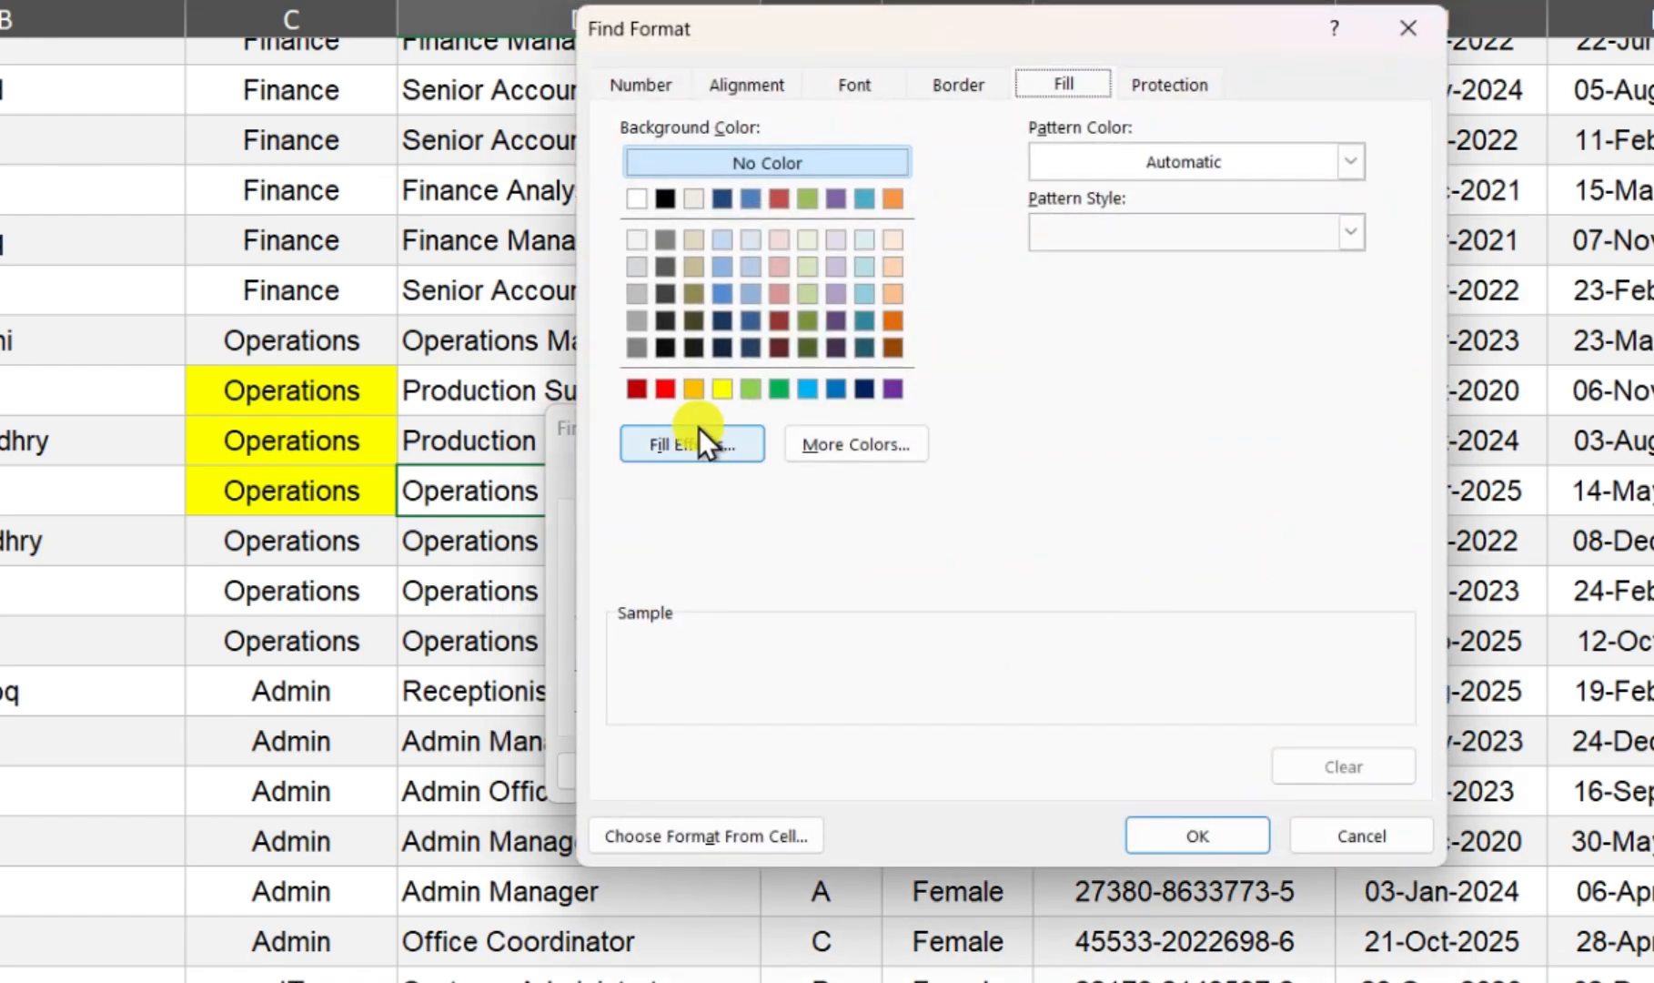
pyautogui.click(723, 388)
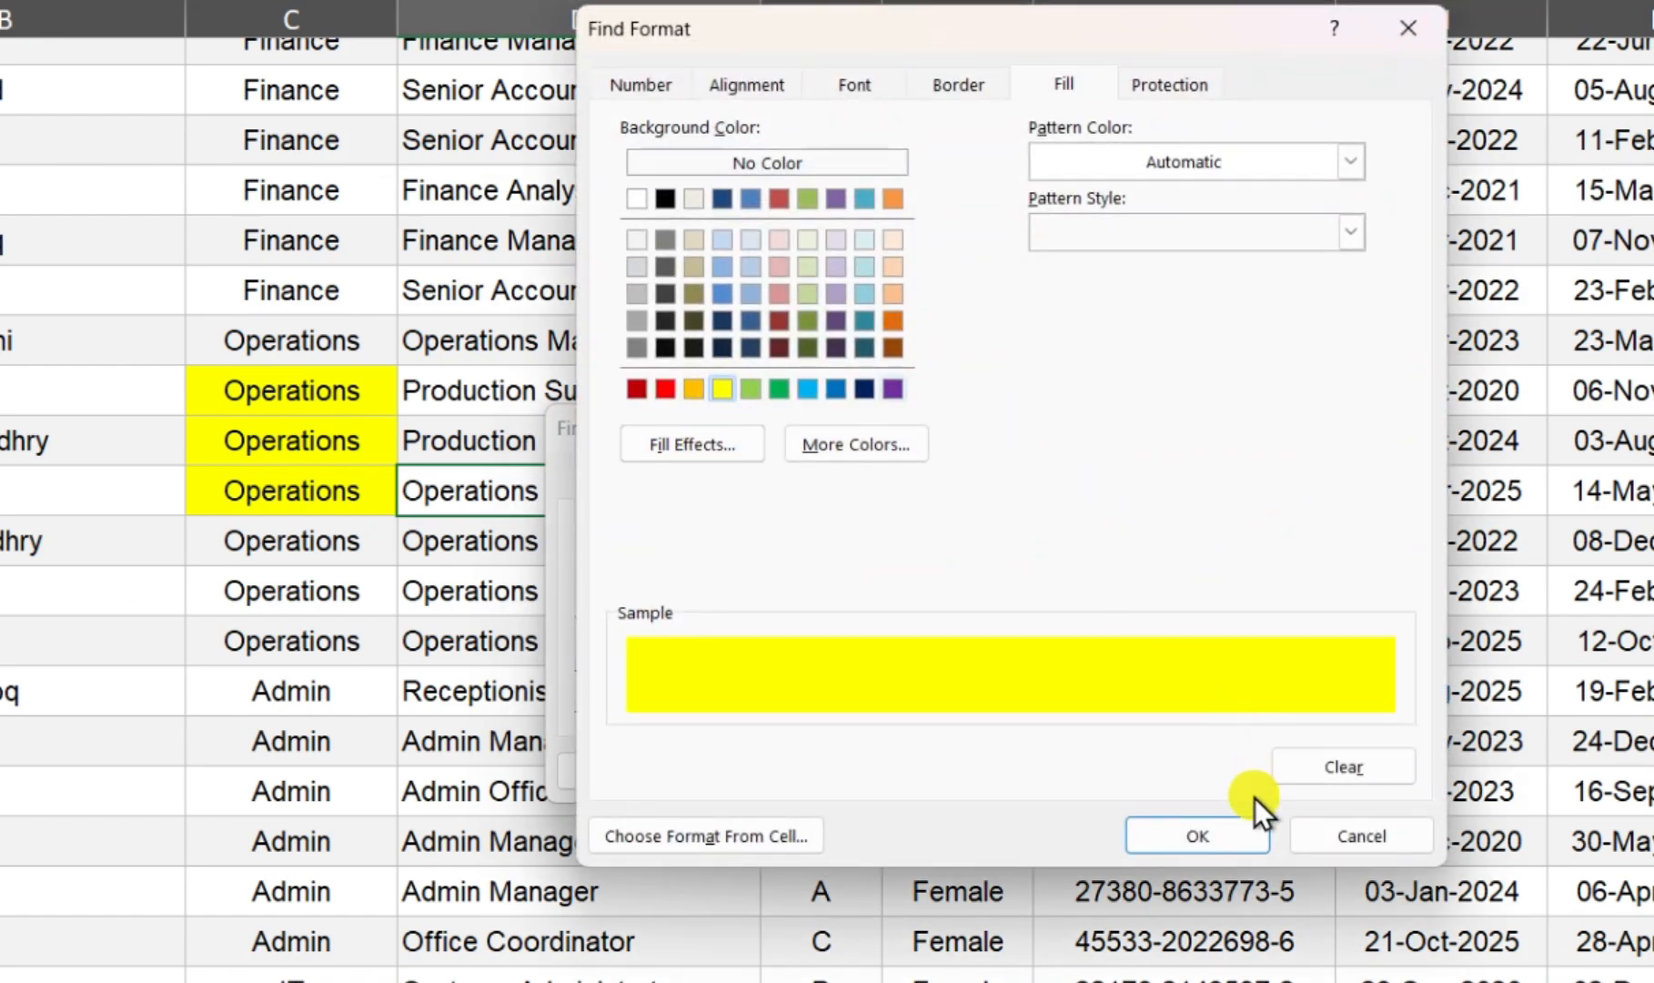
pyautogui.click(1233, 834)
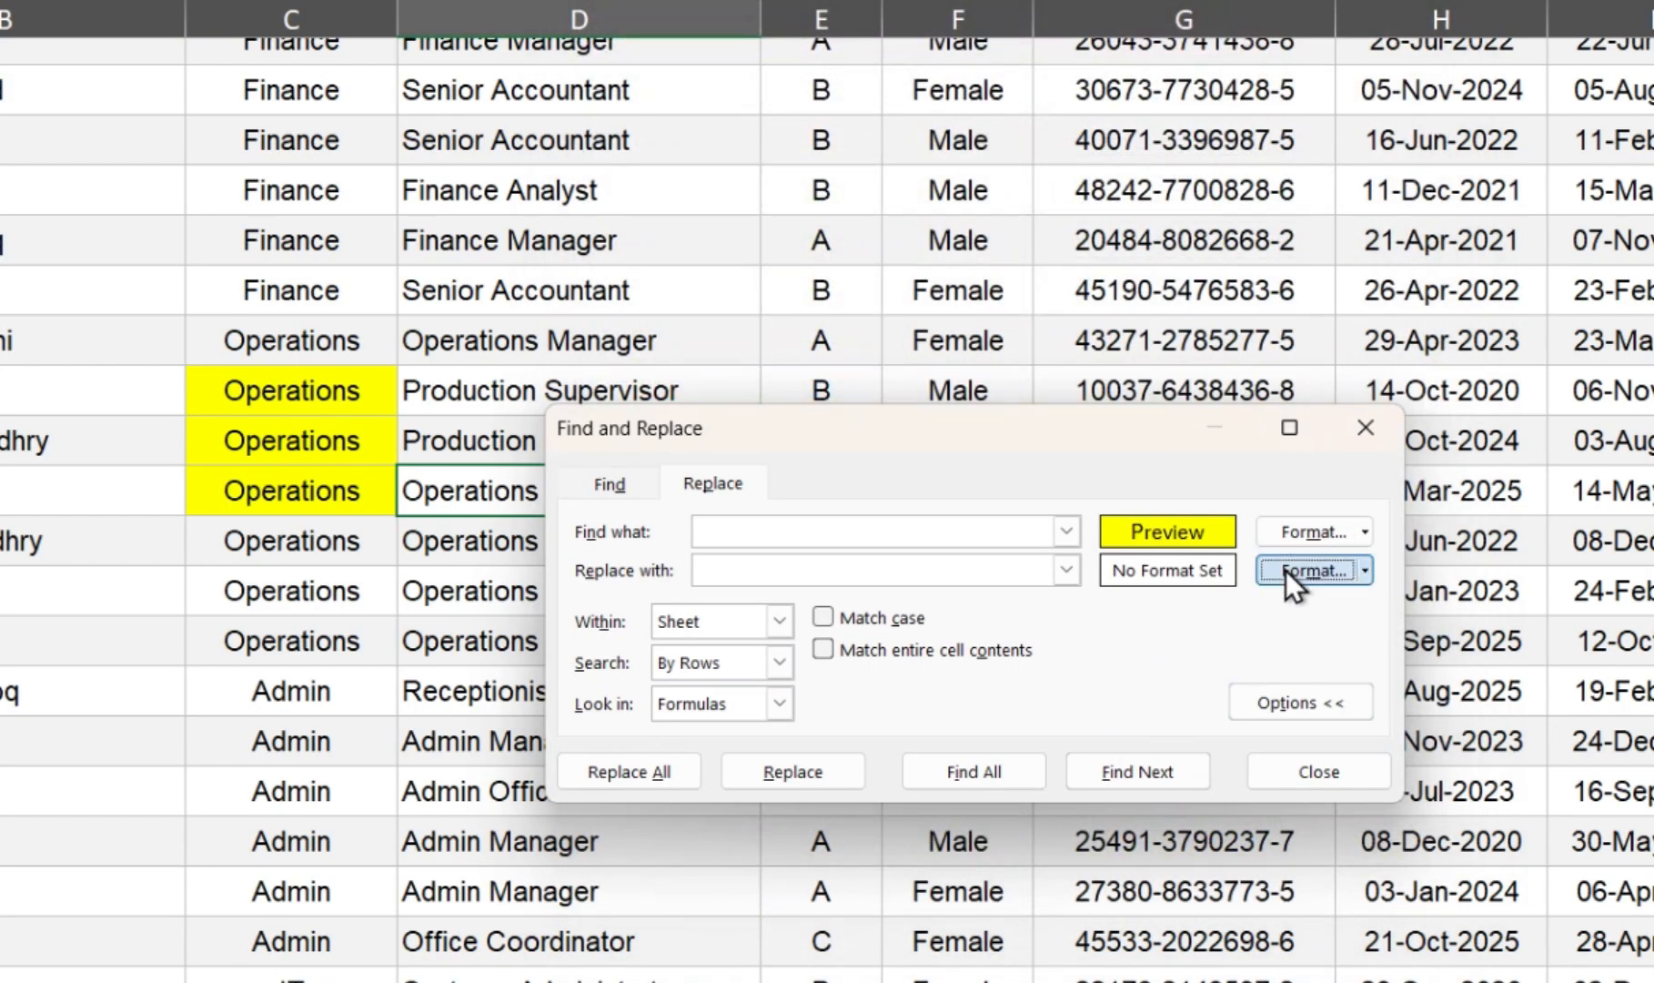
pyautogui.click(1285, 569)
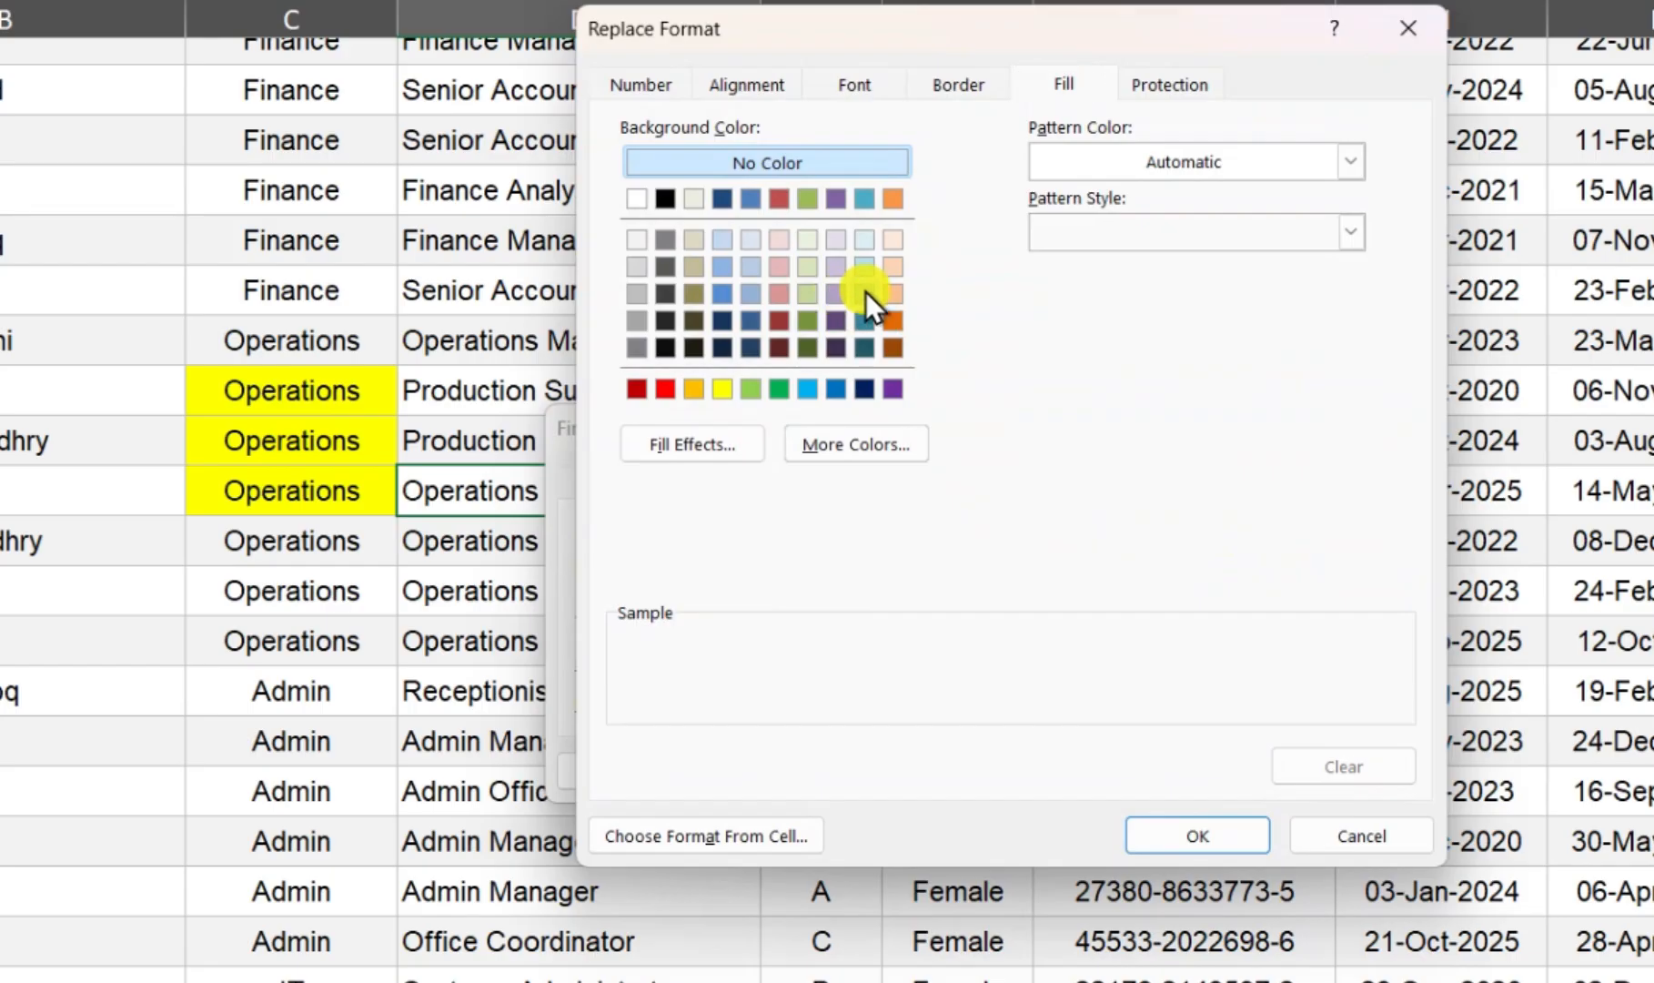
pyautogui.click(865, 293)
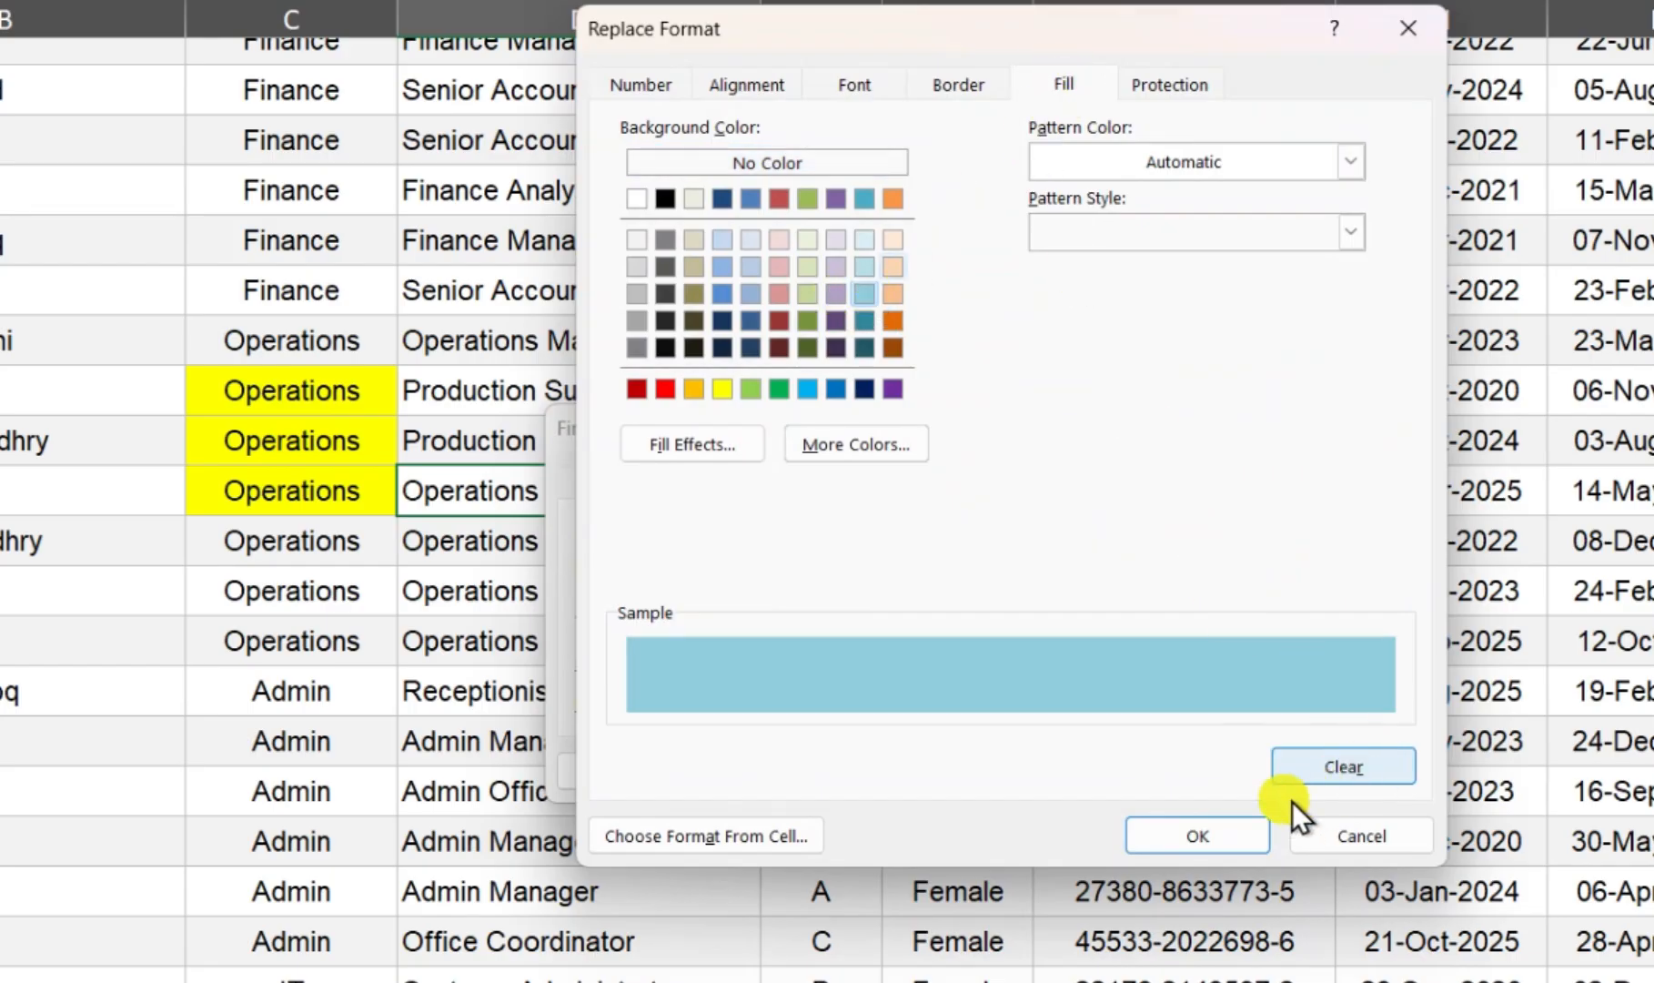
pyautogui.click(1218, 834)
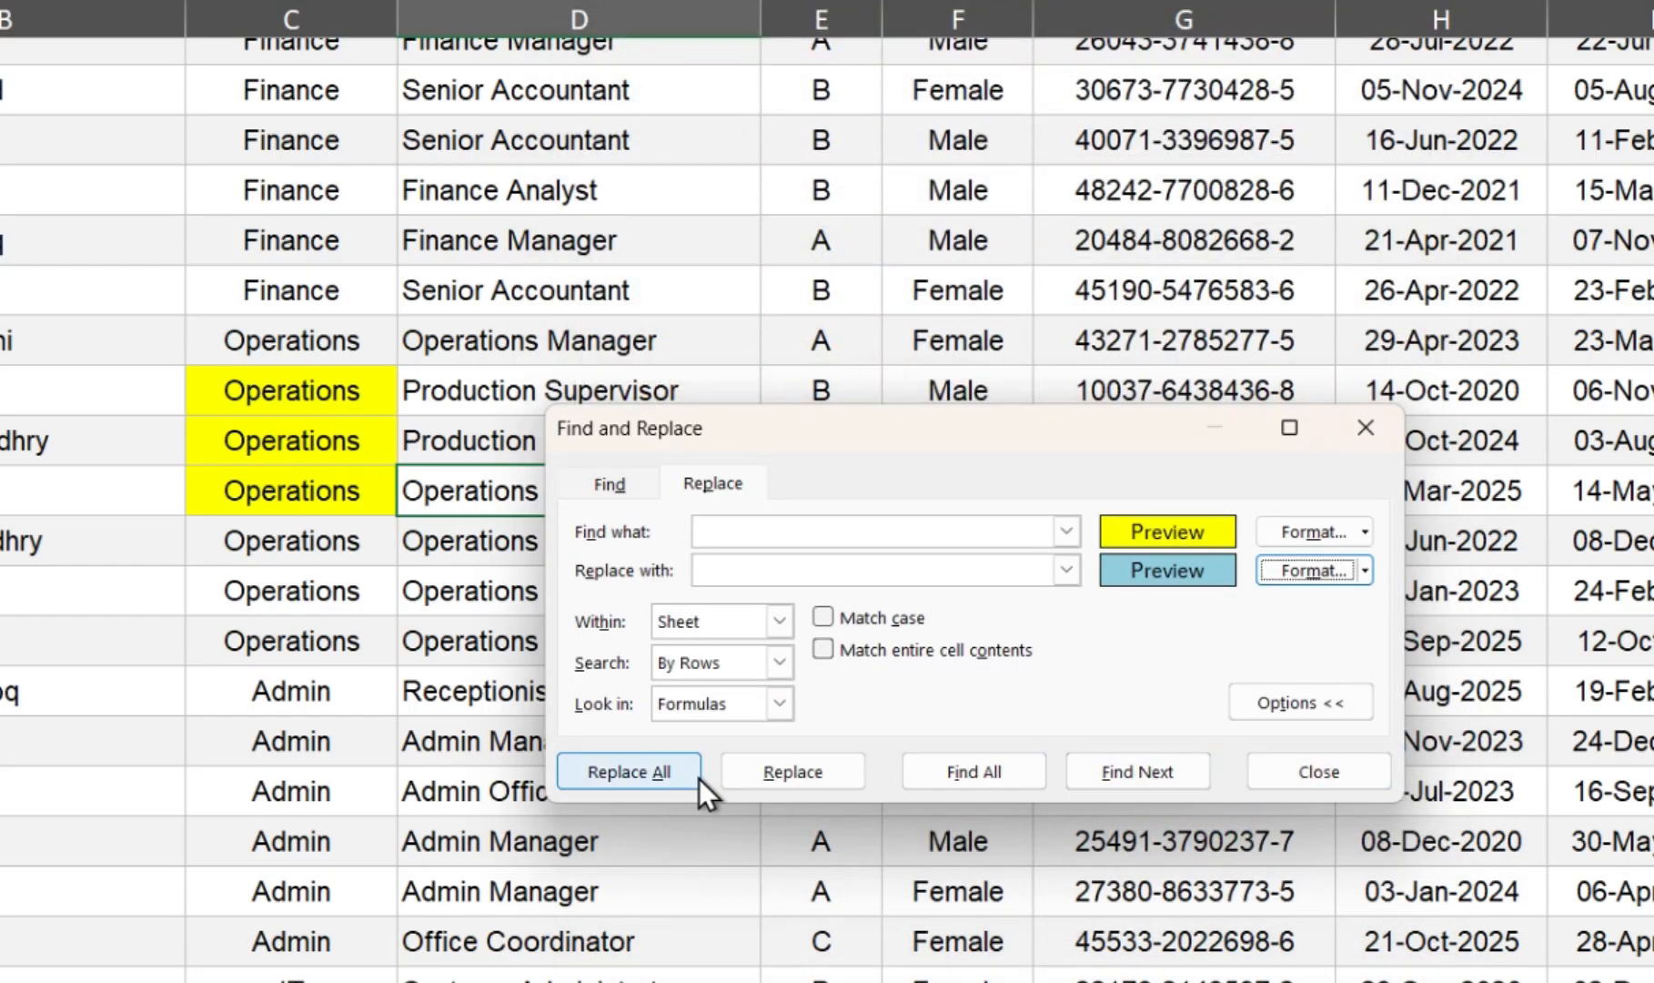
pyautogui.click(672, 772)
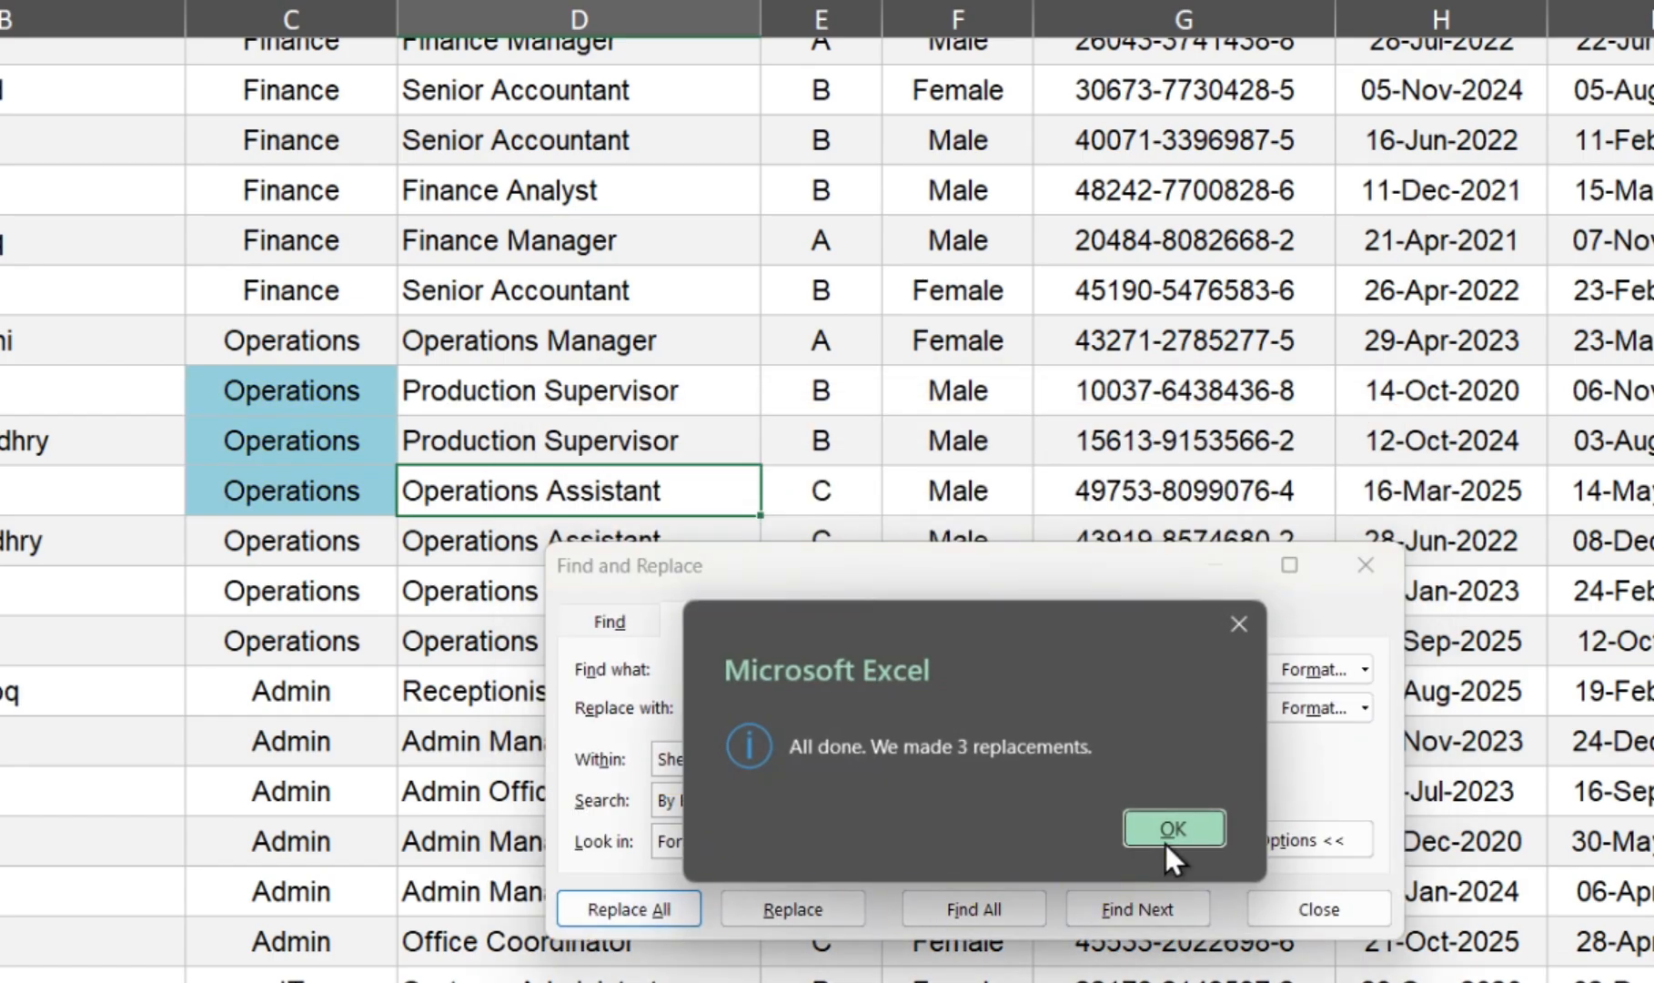
pyautogui.click(1167, 833)
pyautogui.click(1317, 908)
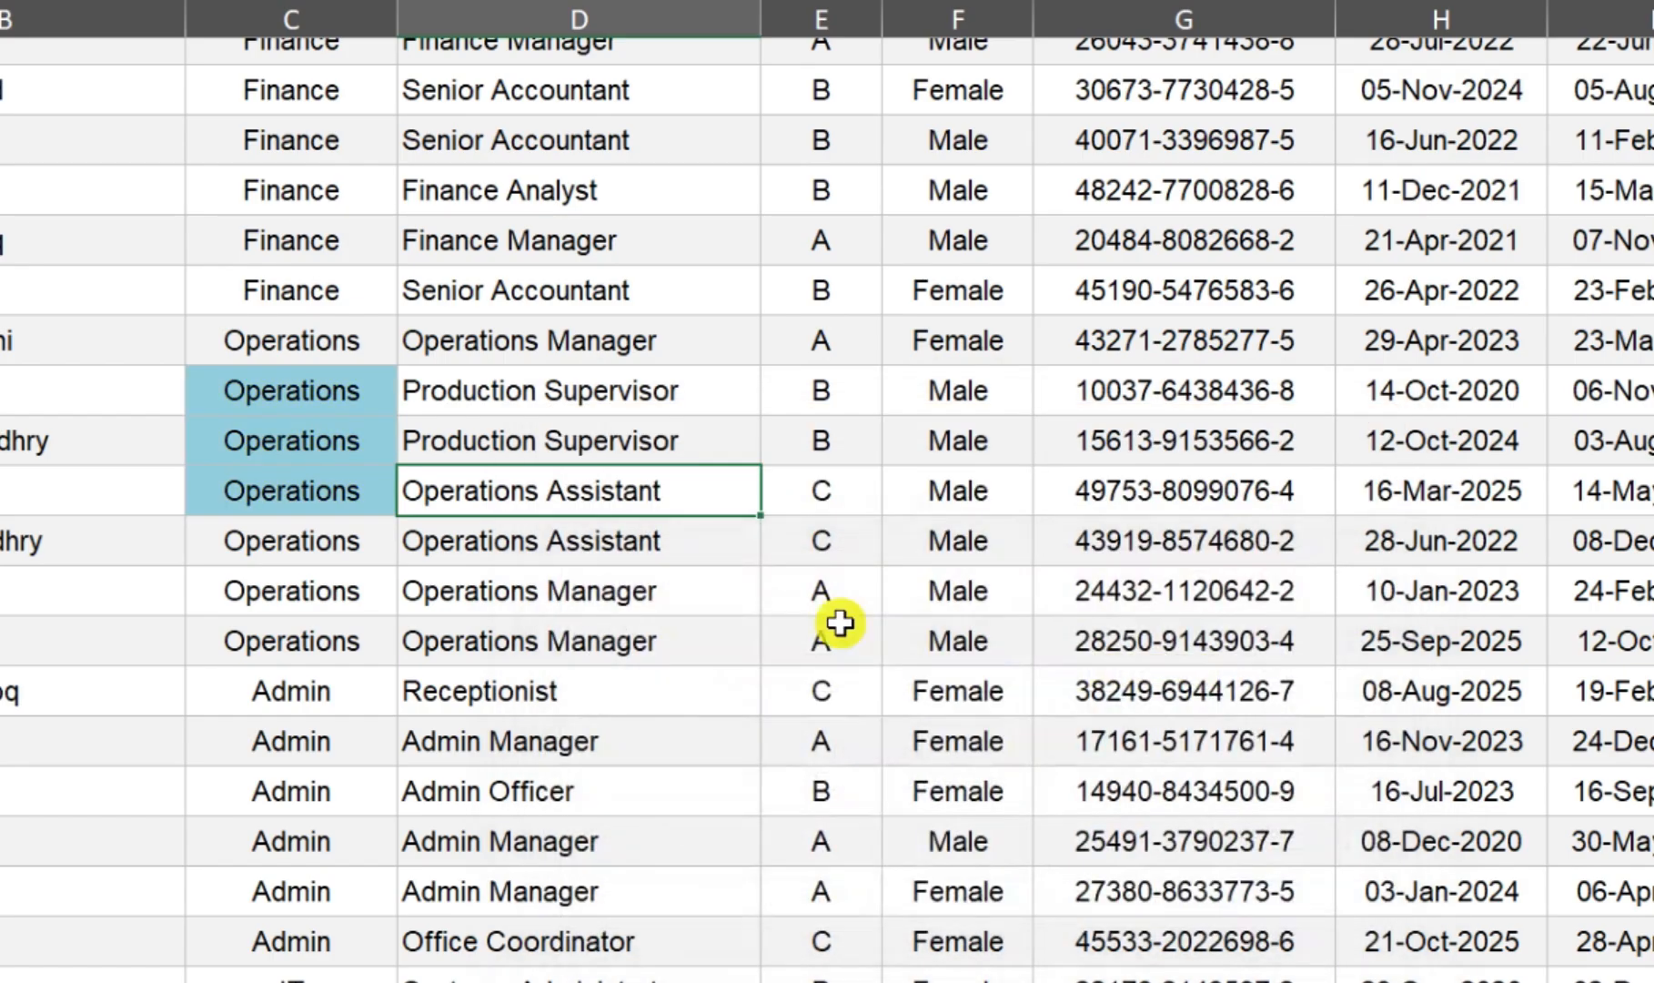
# Step: Open the Find dialog to view its search options, and close it without searching
pyautogui.hotkey('ctrl', 'f')
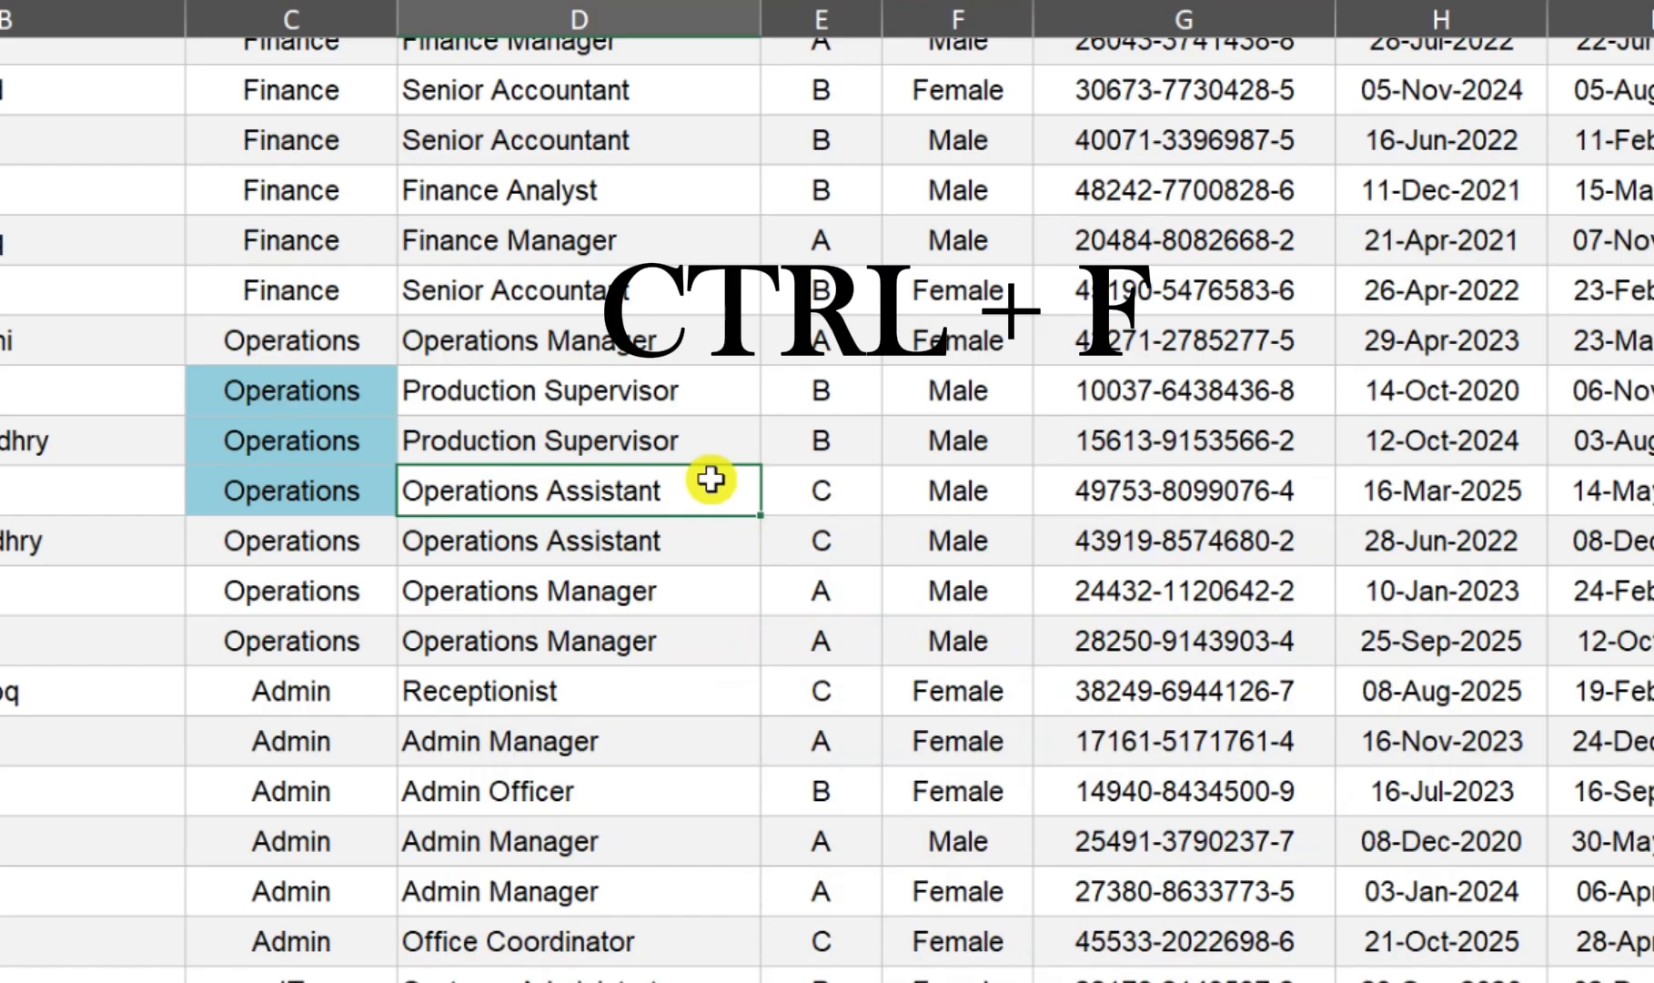
pyautogui.moveTo(727, 599); pyautogui.dragTo(666, 324)
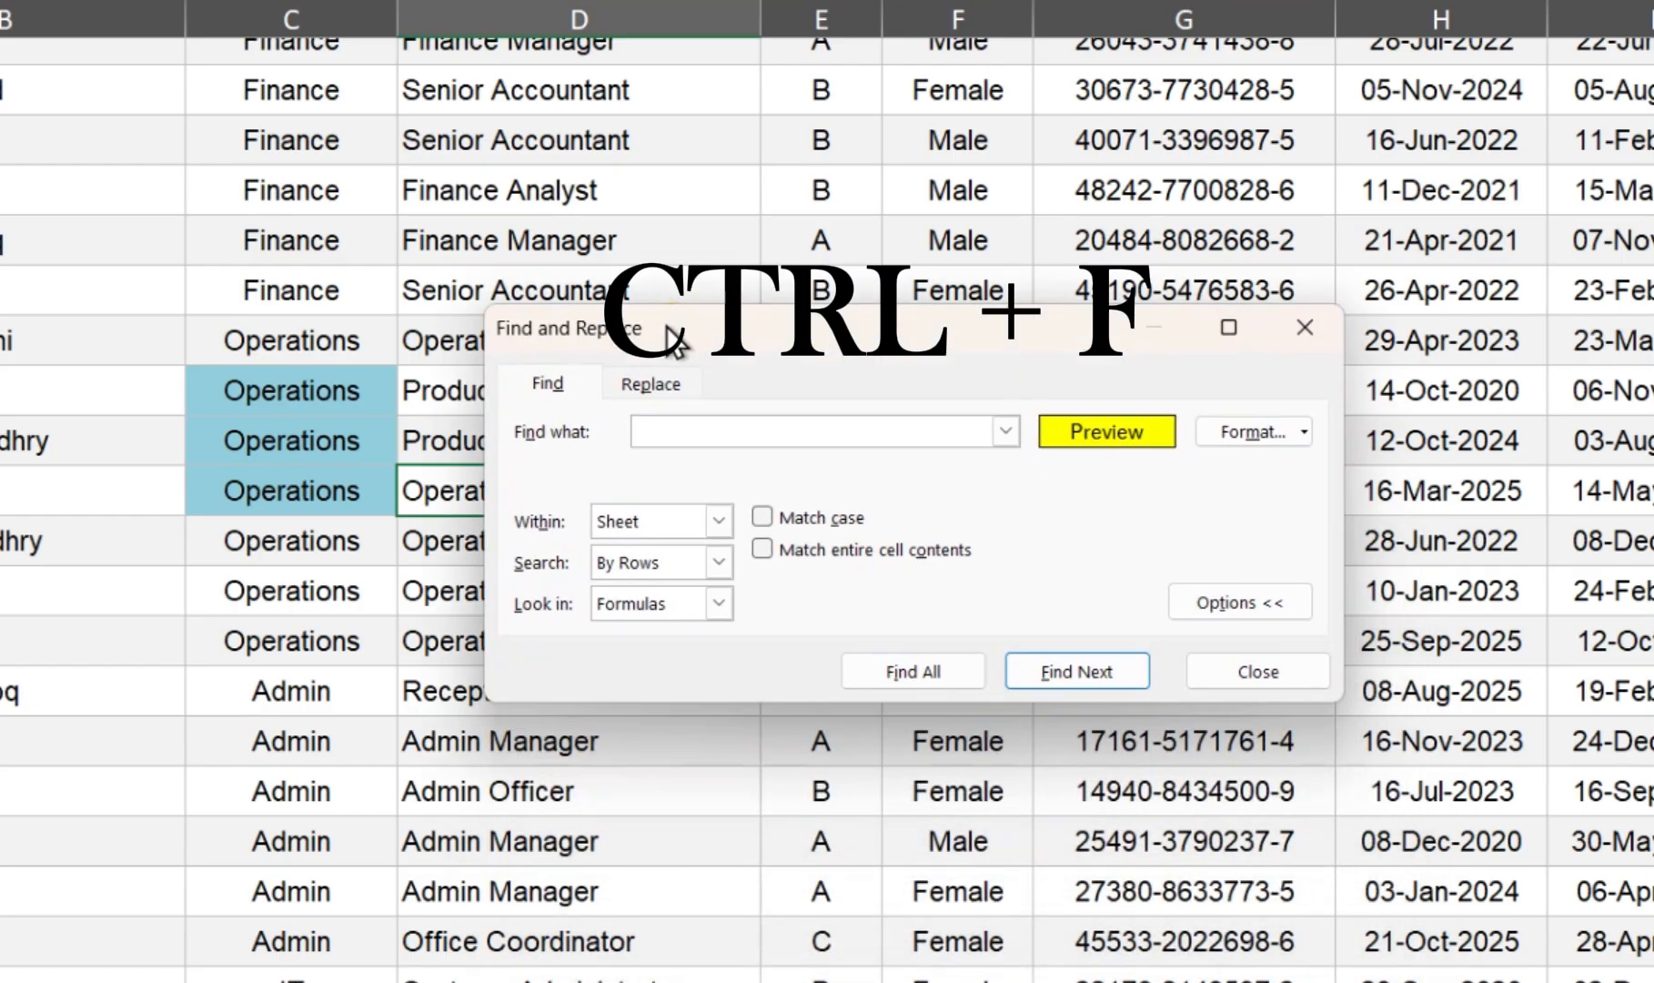
pyautogui.click(1273, 672)
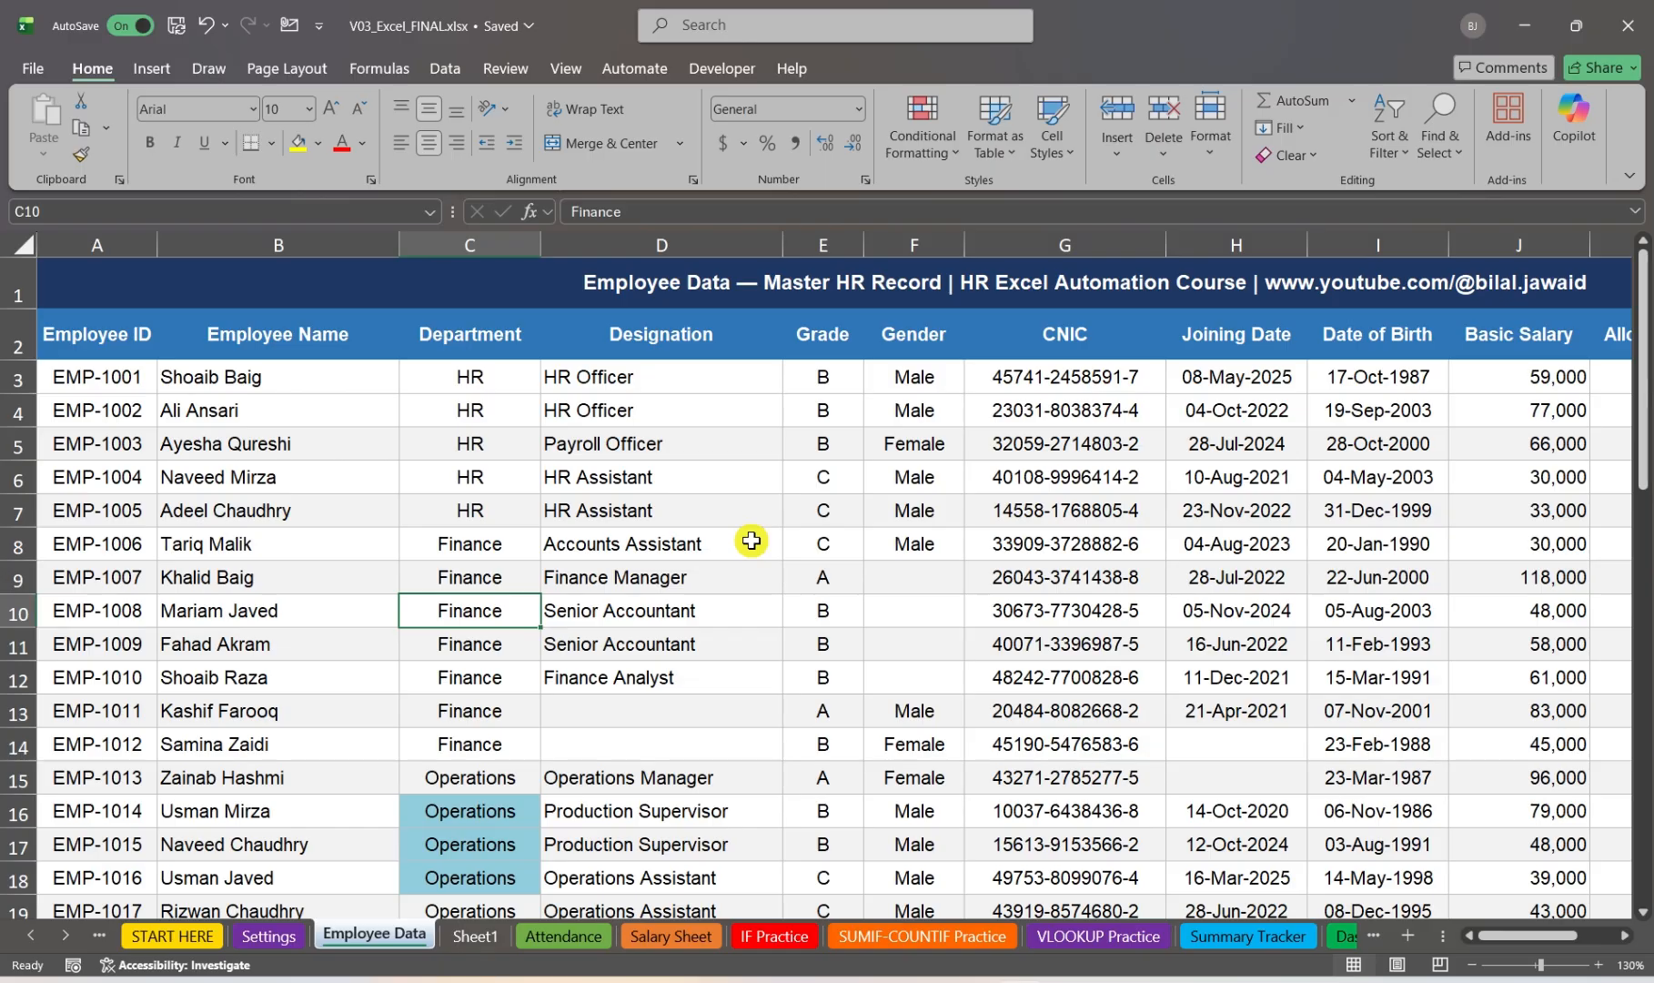
# Step: Open Go To Special by way of the Go To dialog to view its selection options, and cancel it
pyautogui.hotkey('ctrl', 'g')
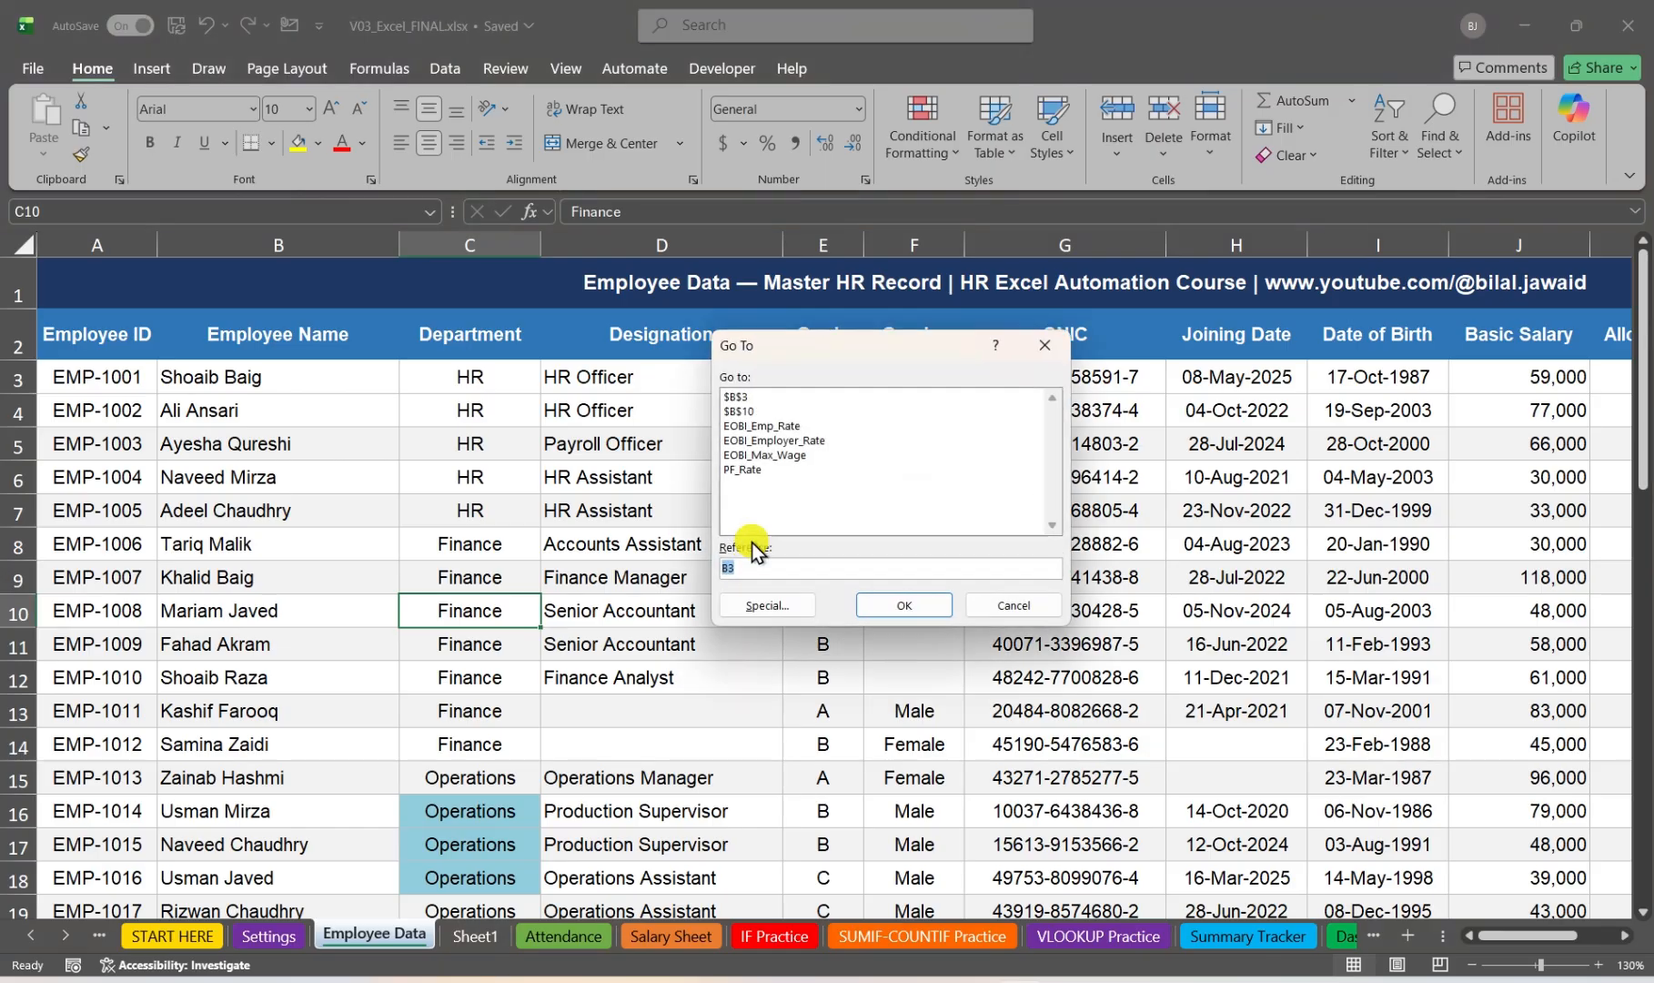
pyautogui.click(793, 606)
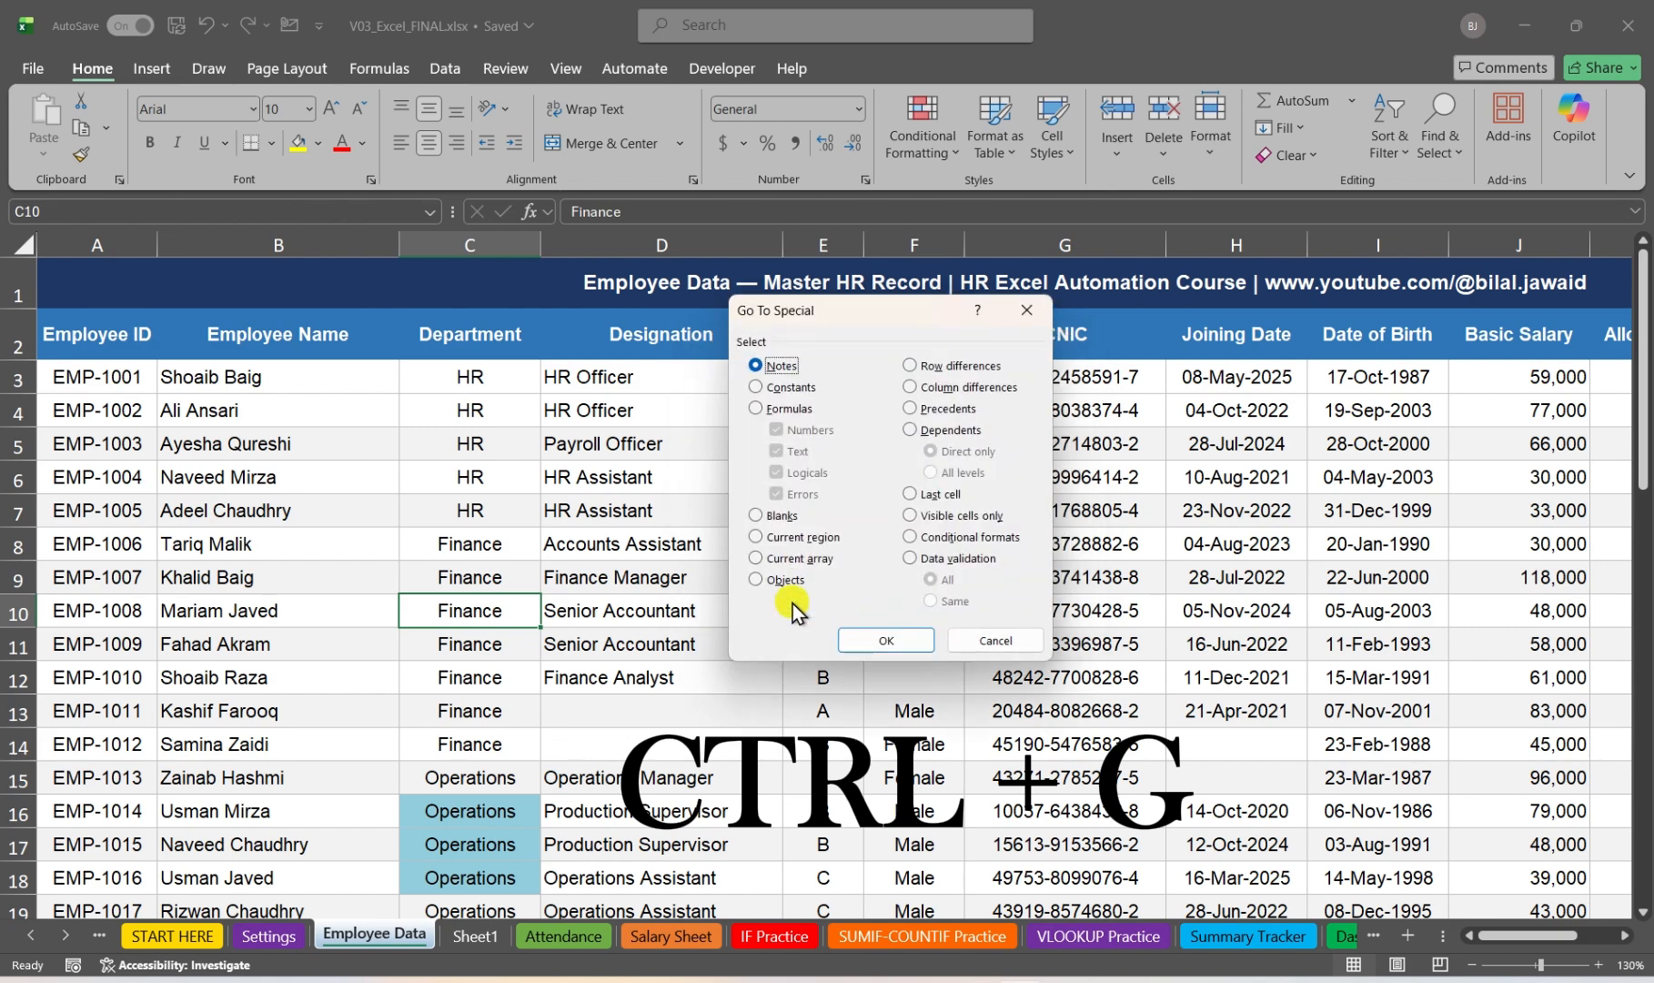
pyautogui.click(992, 639)
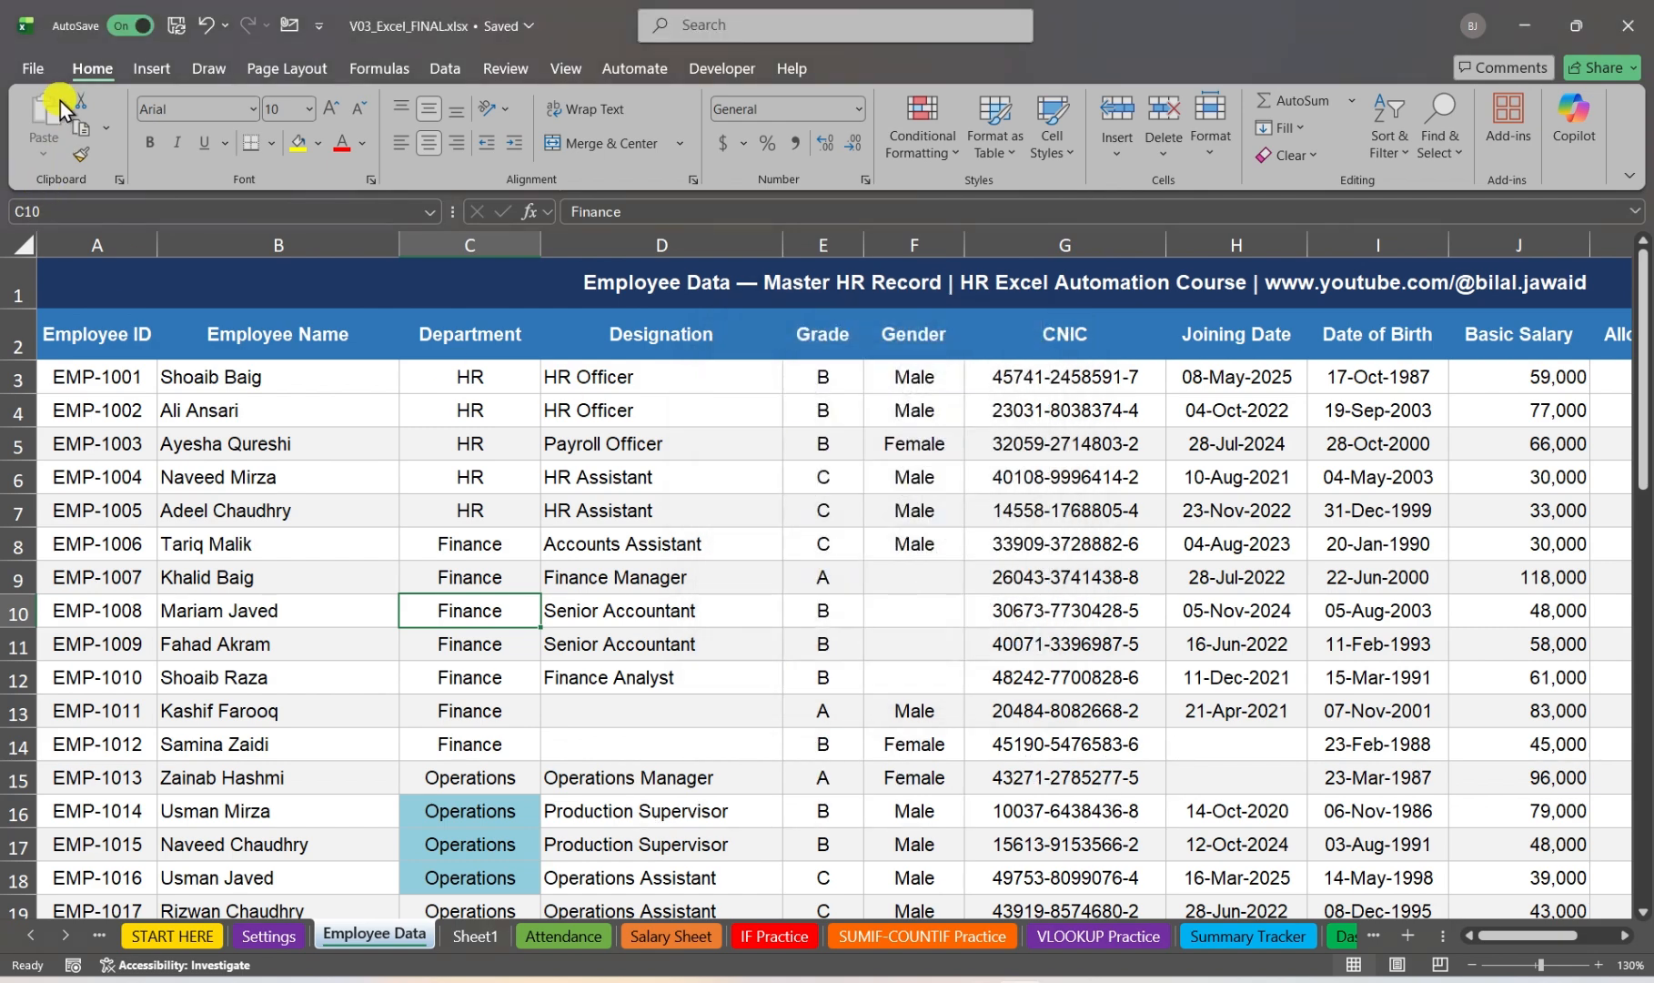
# Step: Select all blank cells in the employee data with Go To Special, and clear the selection by choosing a single cell
pyautogui.click(1436, 143)
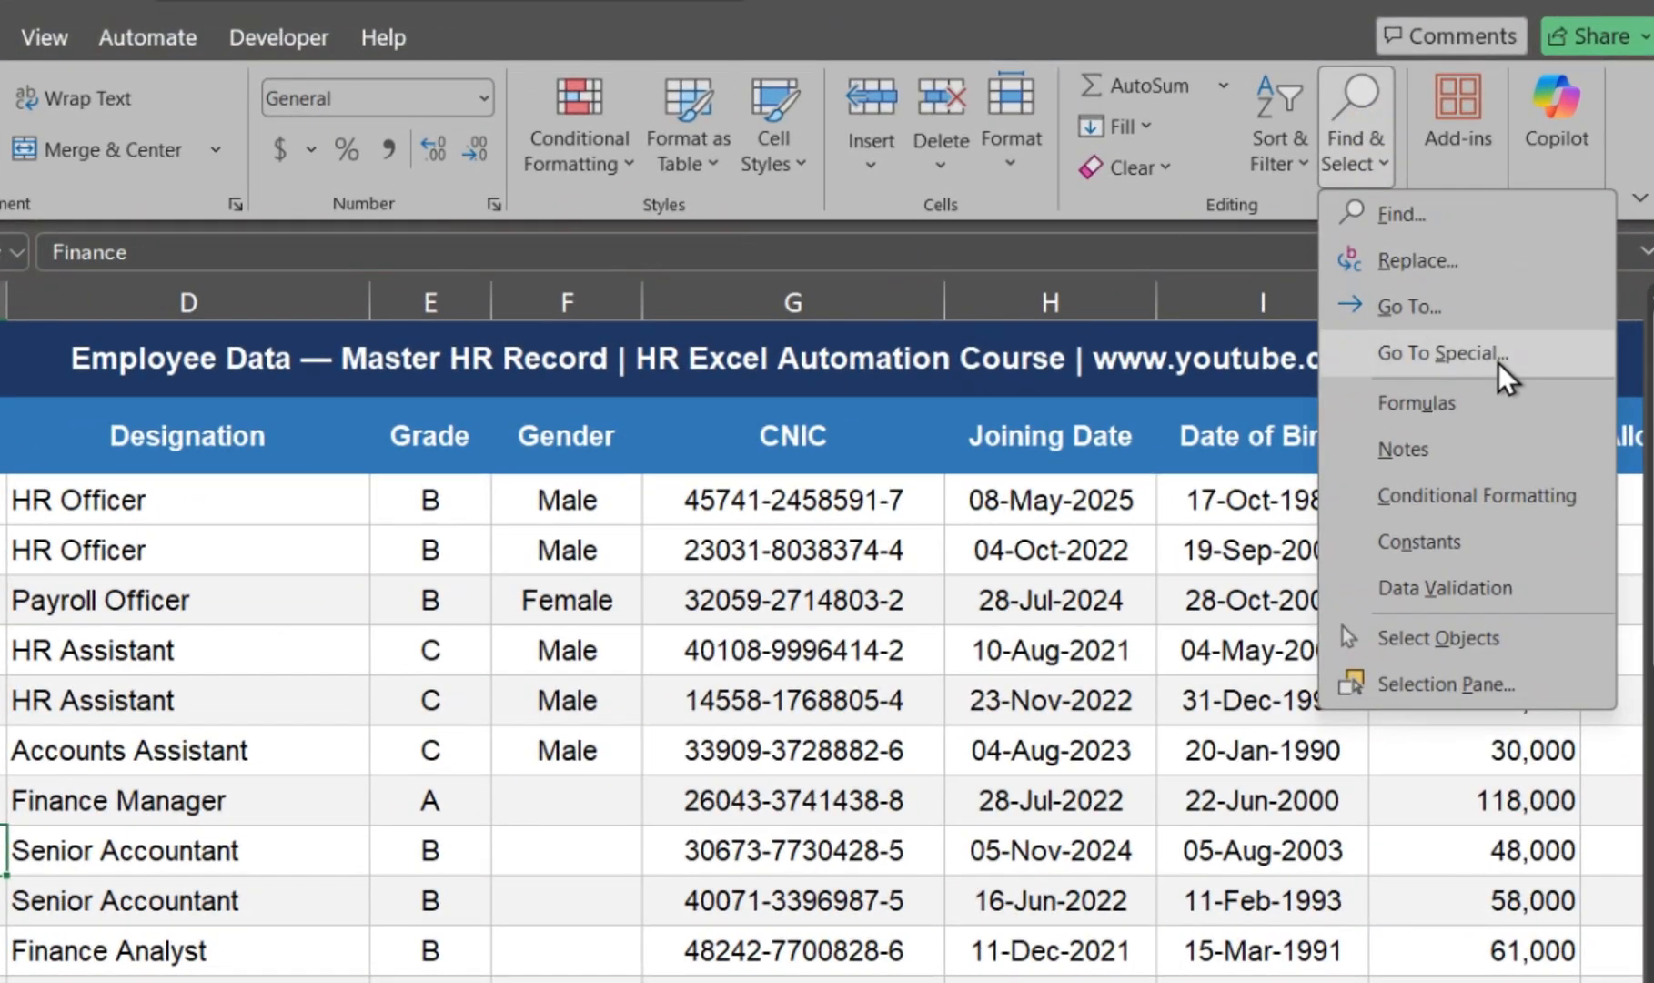
pyautogui.click(1498, 363)
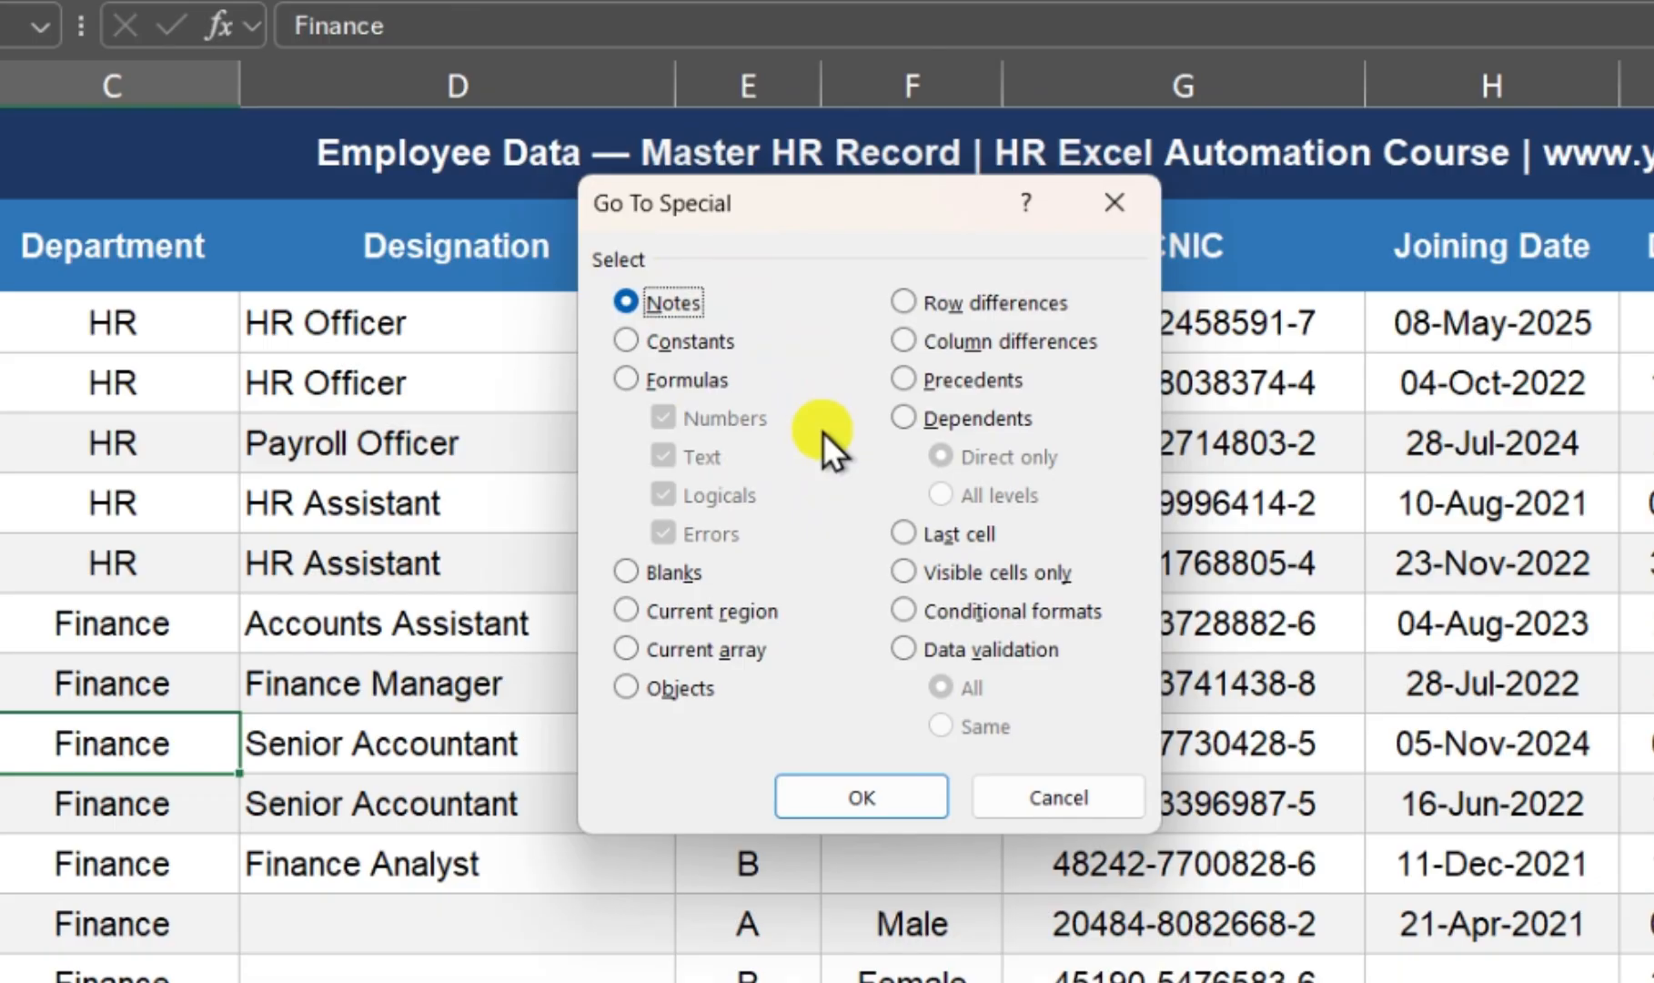
pyautogui.click(649, 574)
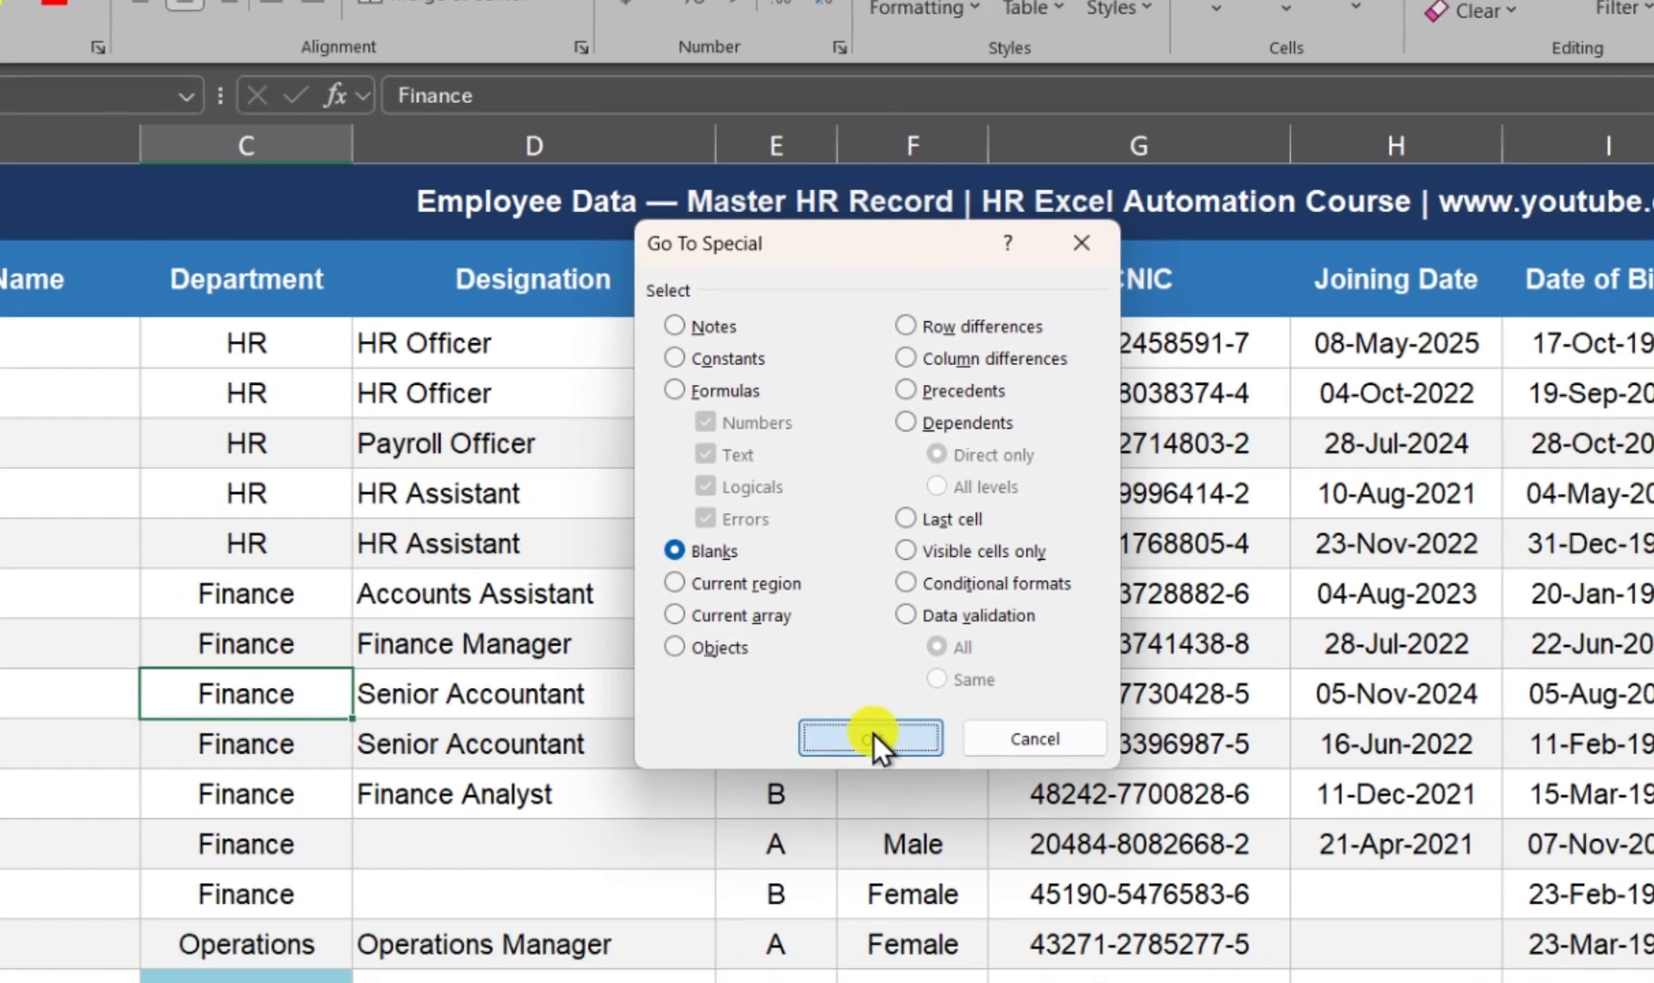
pyautogui.click(861, 797)
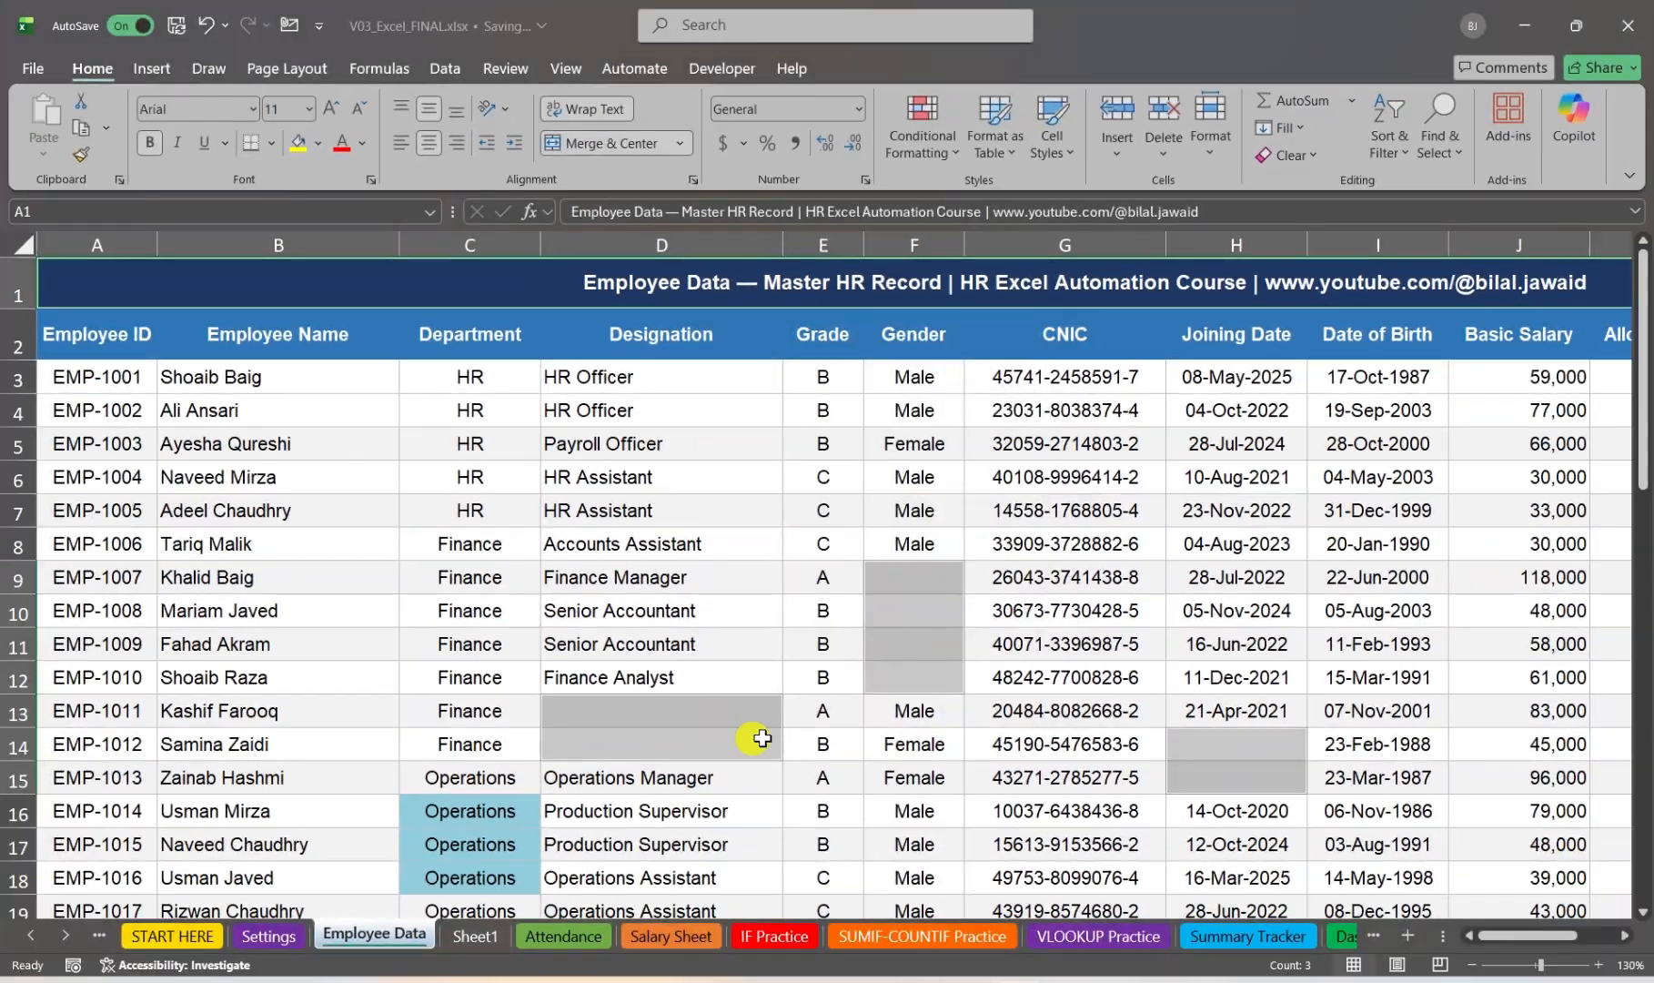
pyautogui.click(1094, 546)
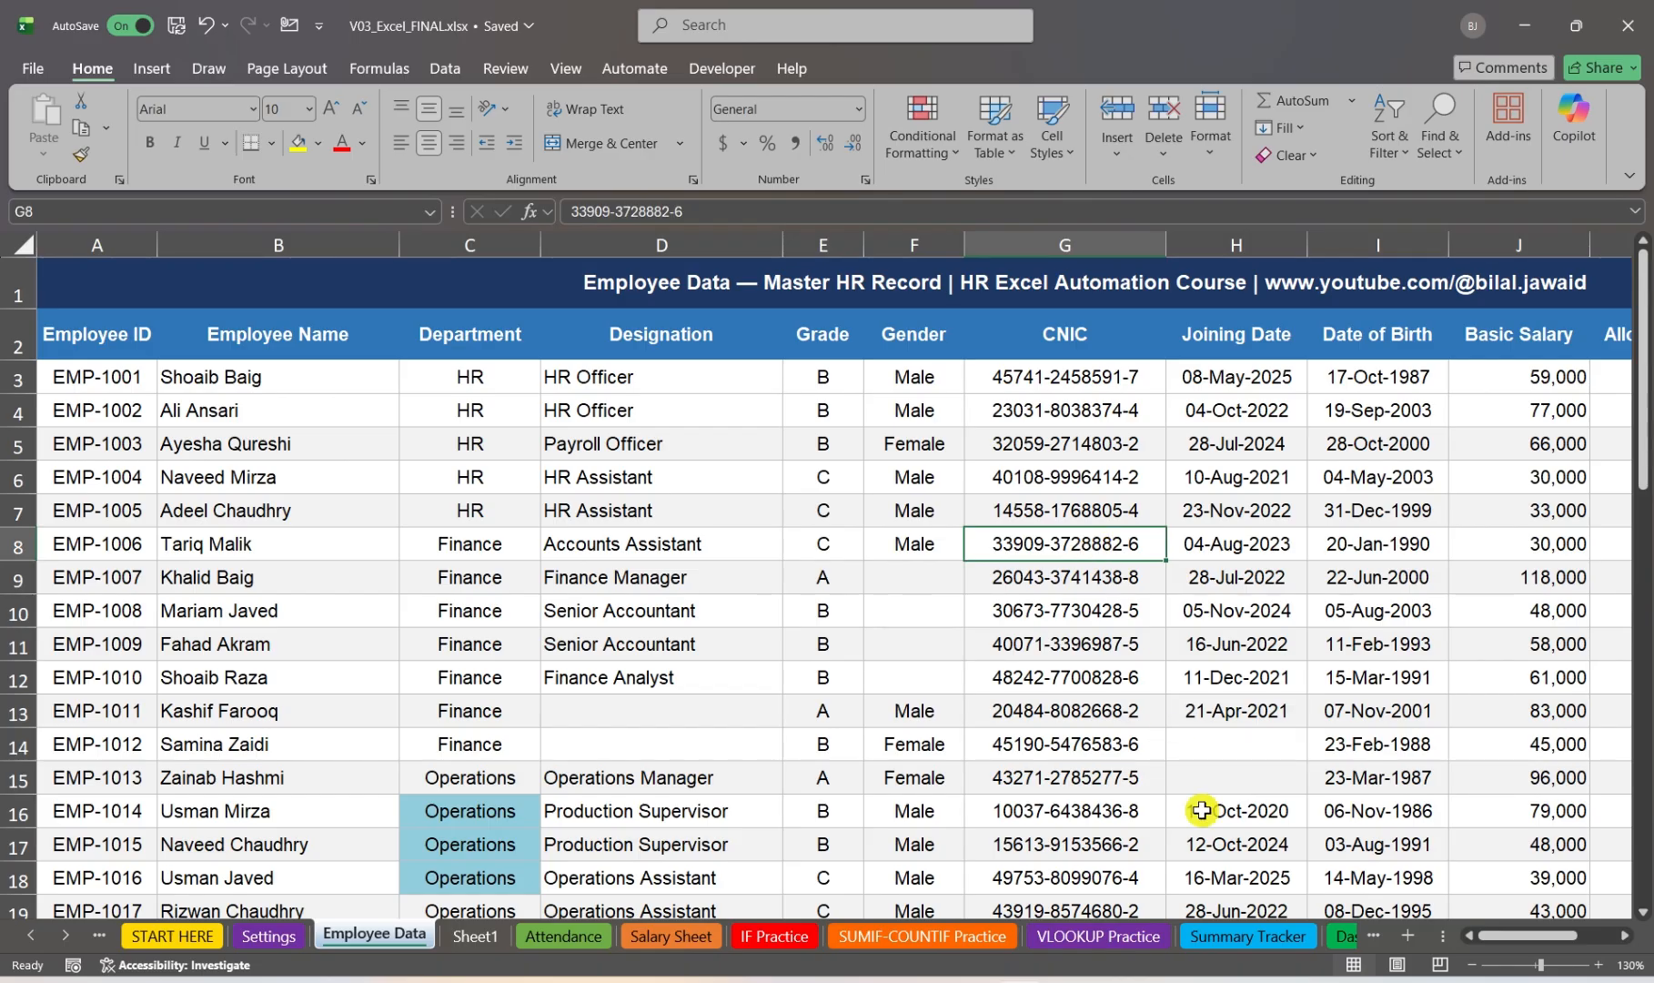
# Step: Select all formula cells with Go To Special, including numbers, text, logicals and errors, and review them down the sheet
pyautogui.moveTo(1550, 937); pyautogui.dragTo(1566, 940)
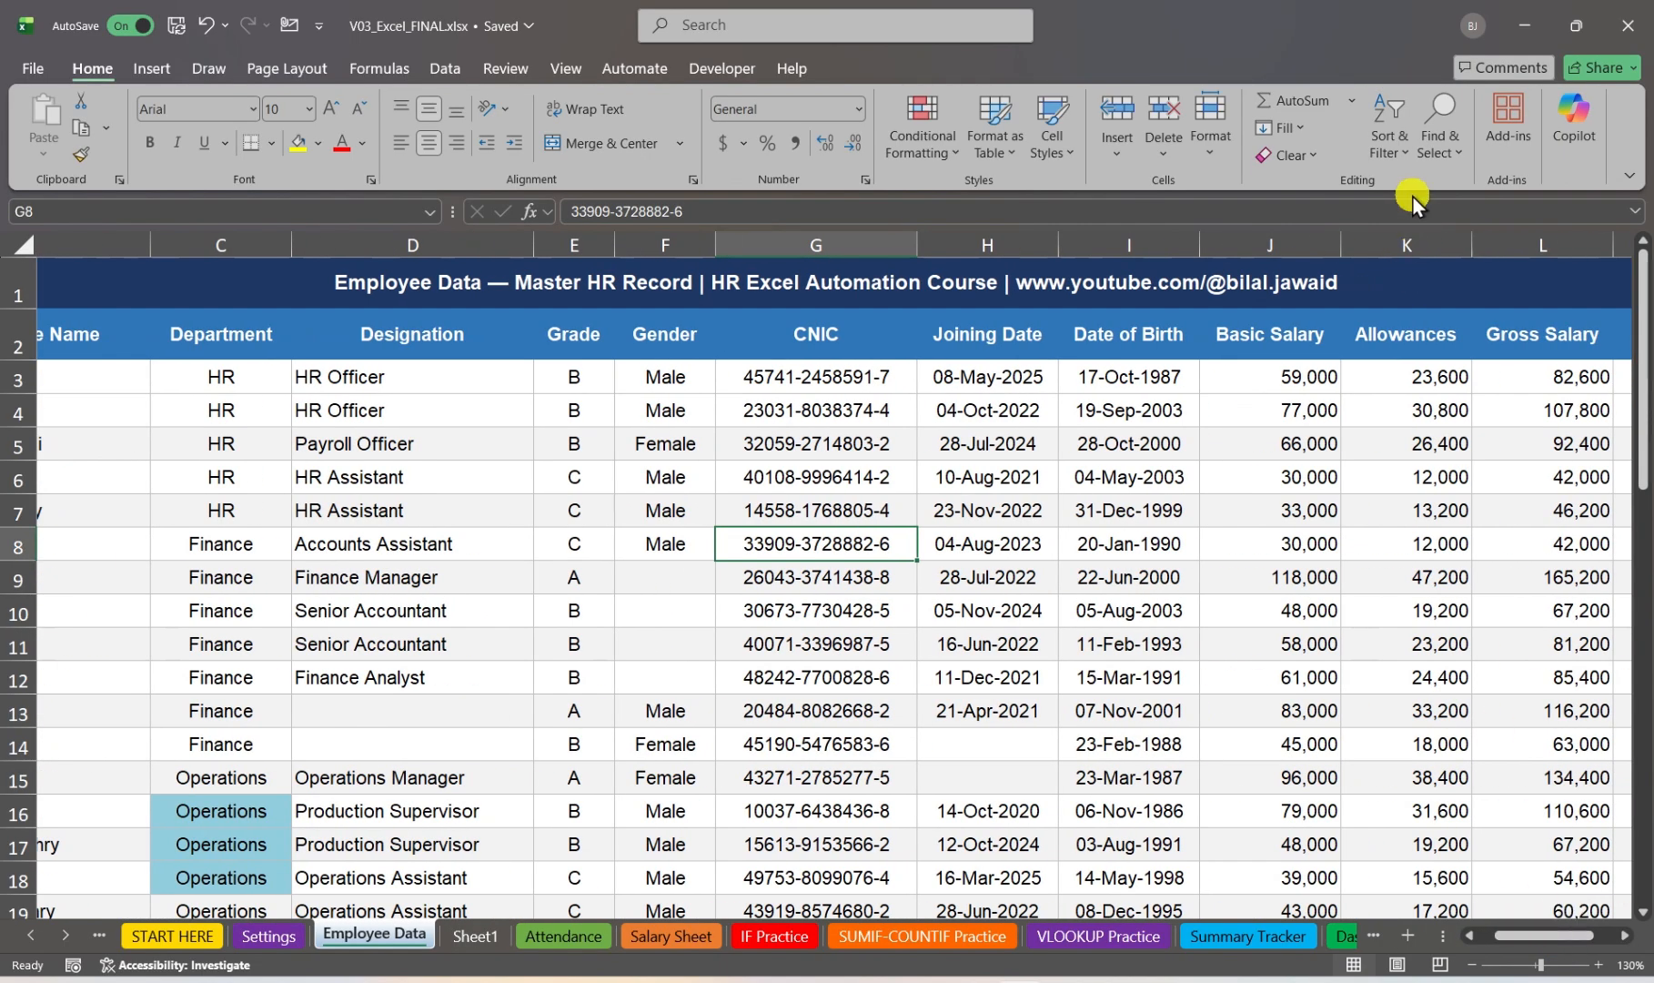
pyautogui.click(1426, 153)
pyautogui.click(1486, 273)
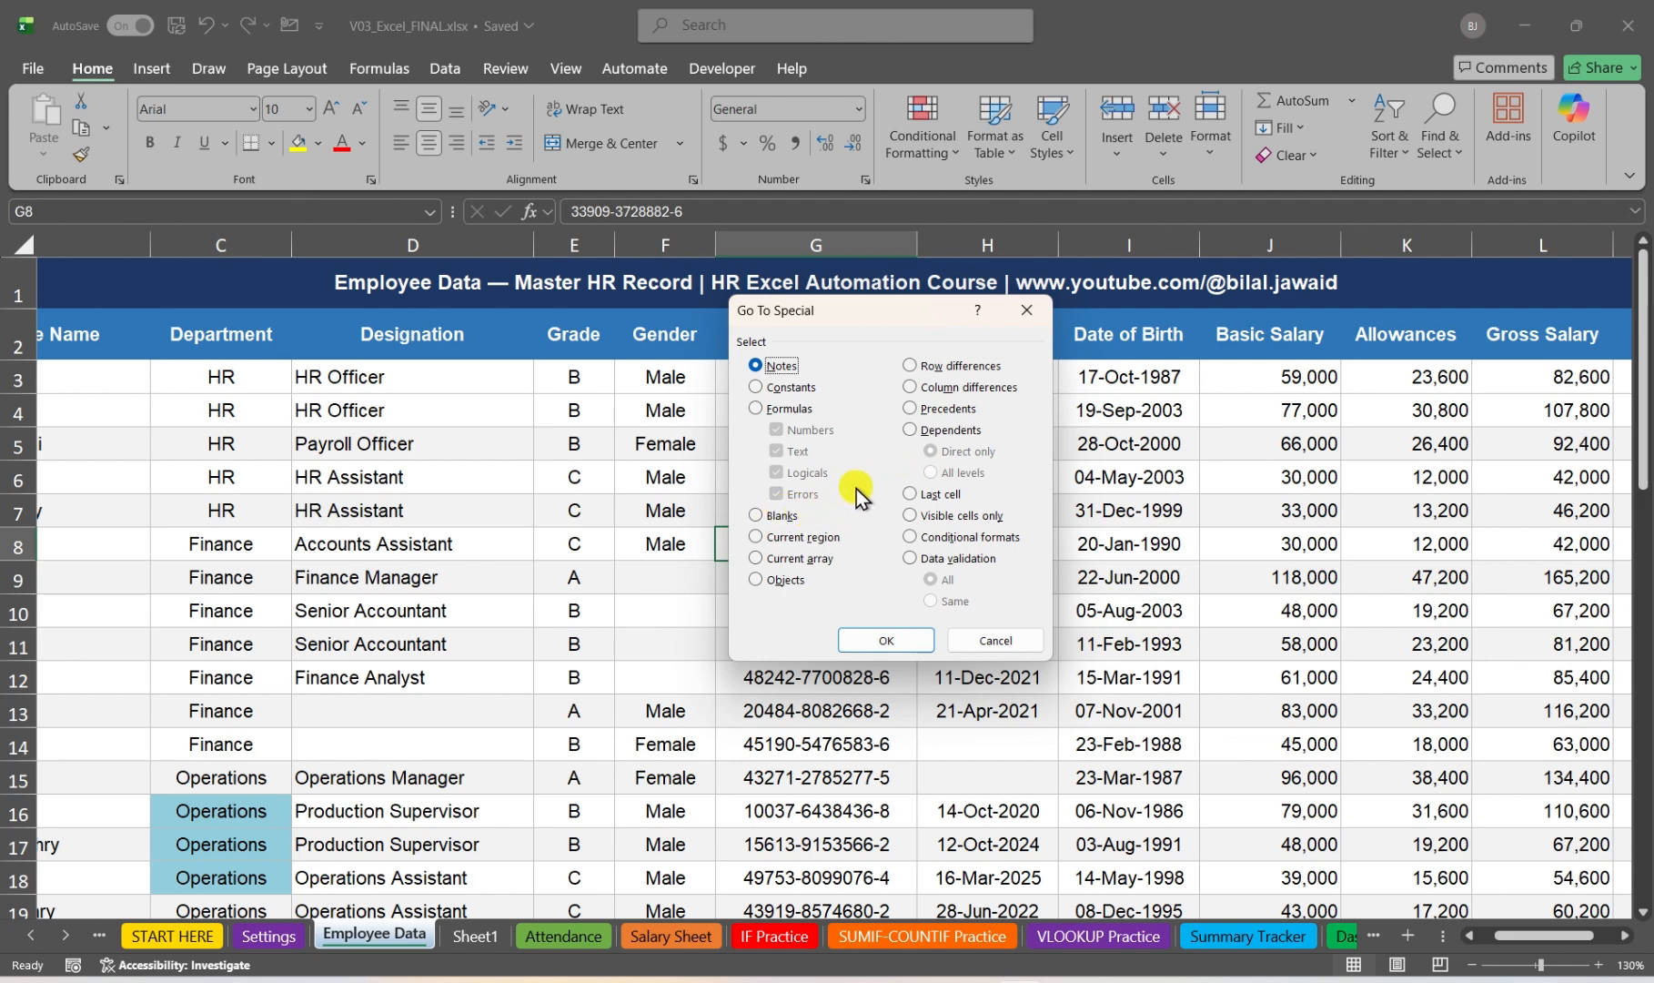
pyautogui.click(778, 409)
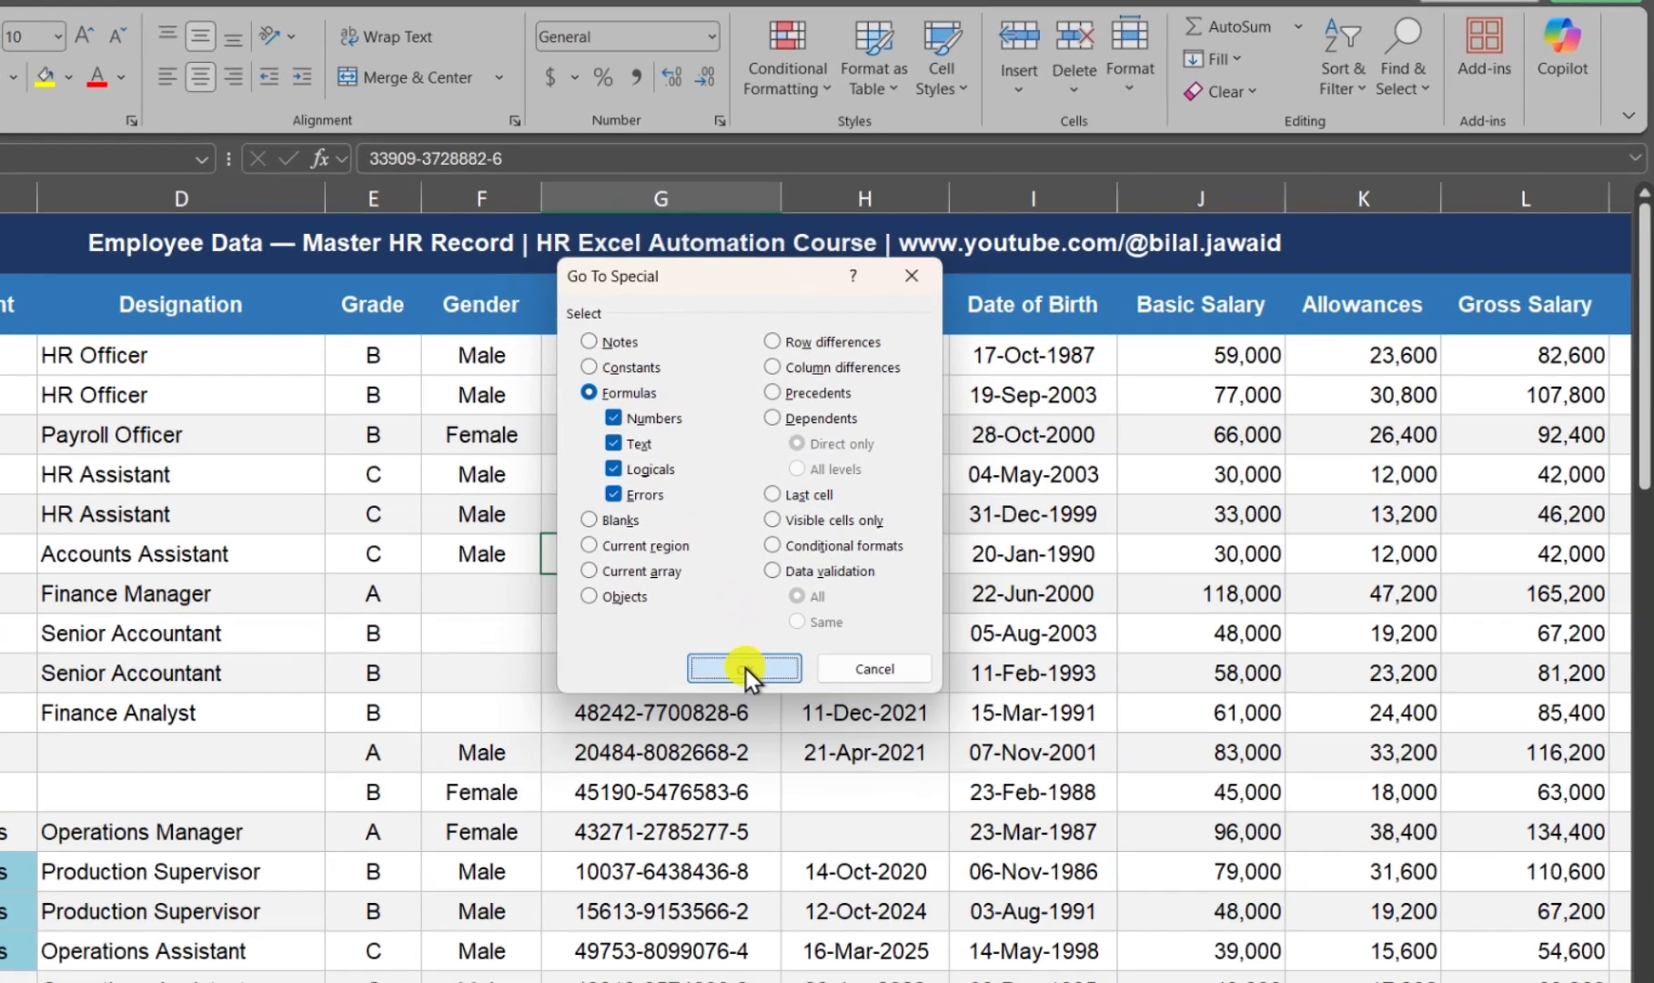
pyautogui.click(886, 640)
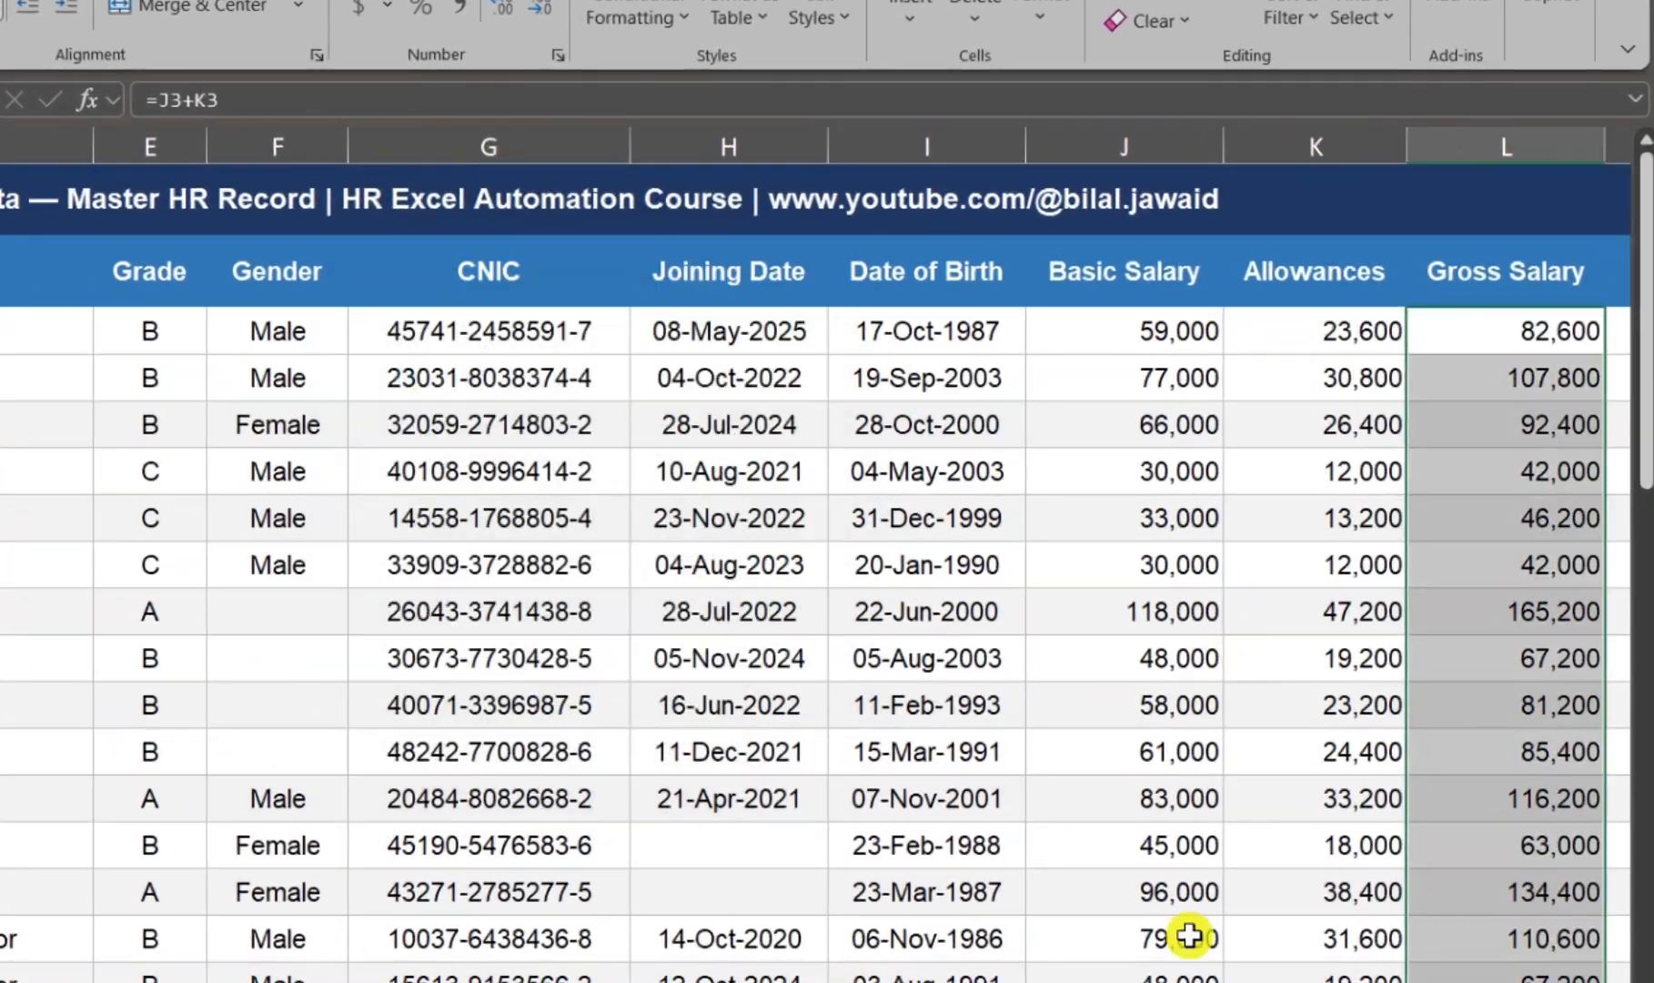
pyautogui.hscroll(3, 1189, 935)
pyautogui.scroll(-2, 971, 492)
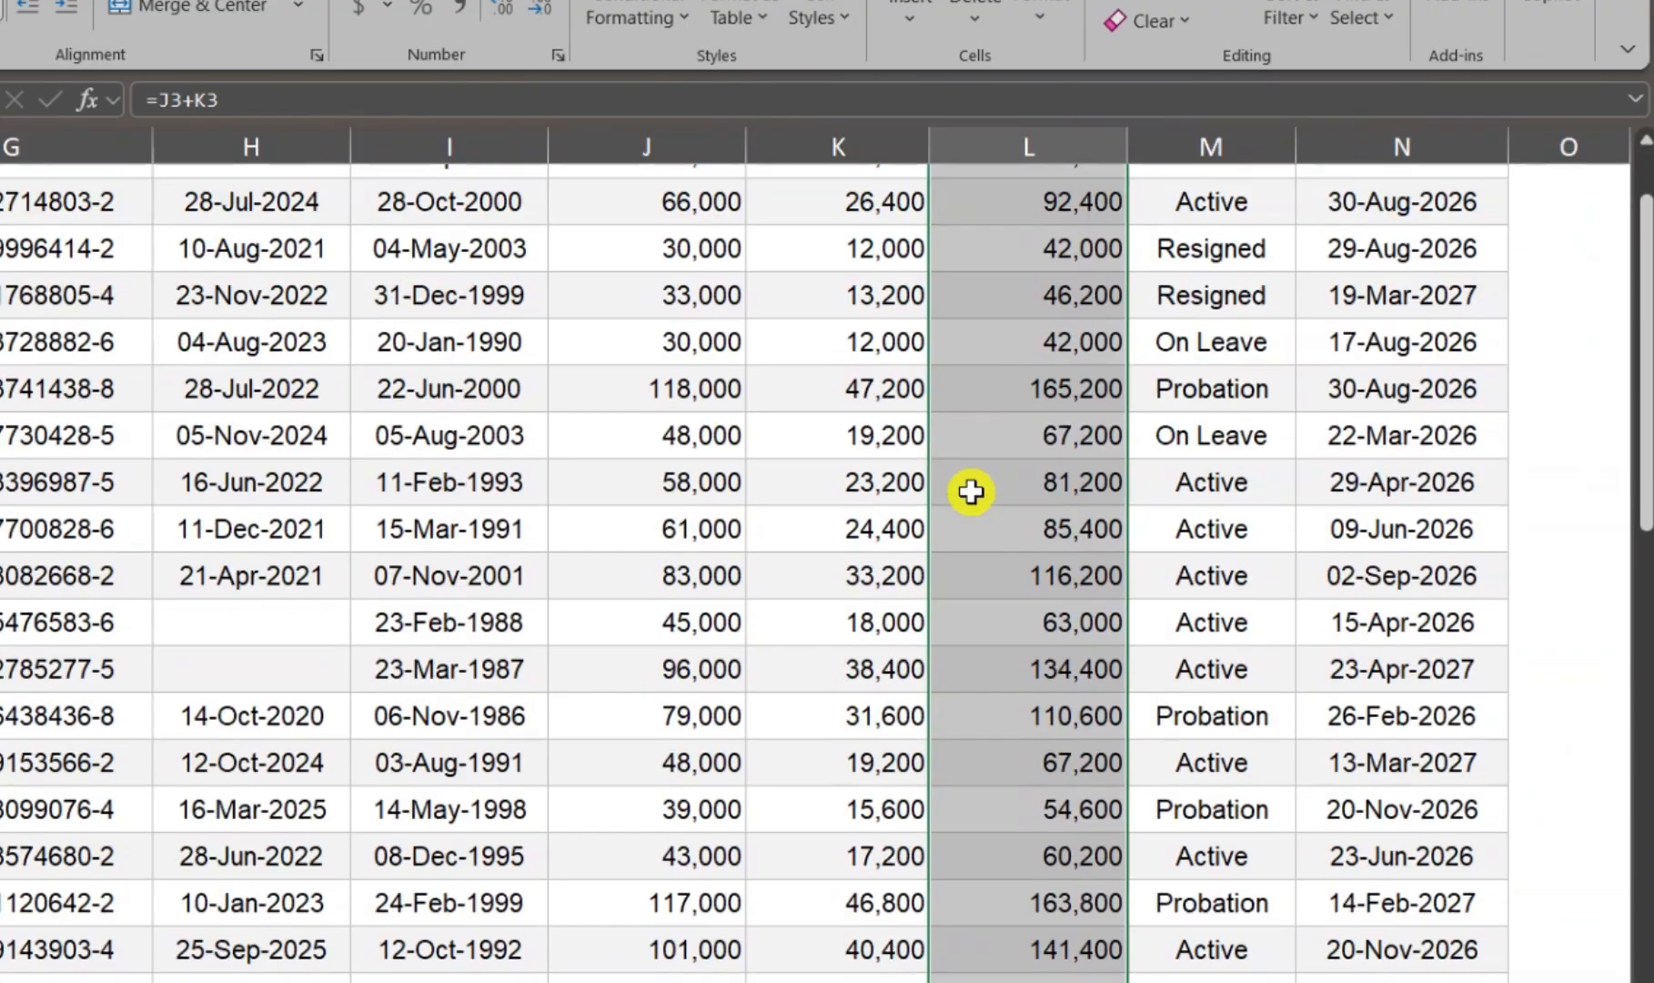
pyautogui.scroll(-9, 971, 491)
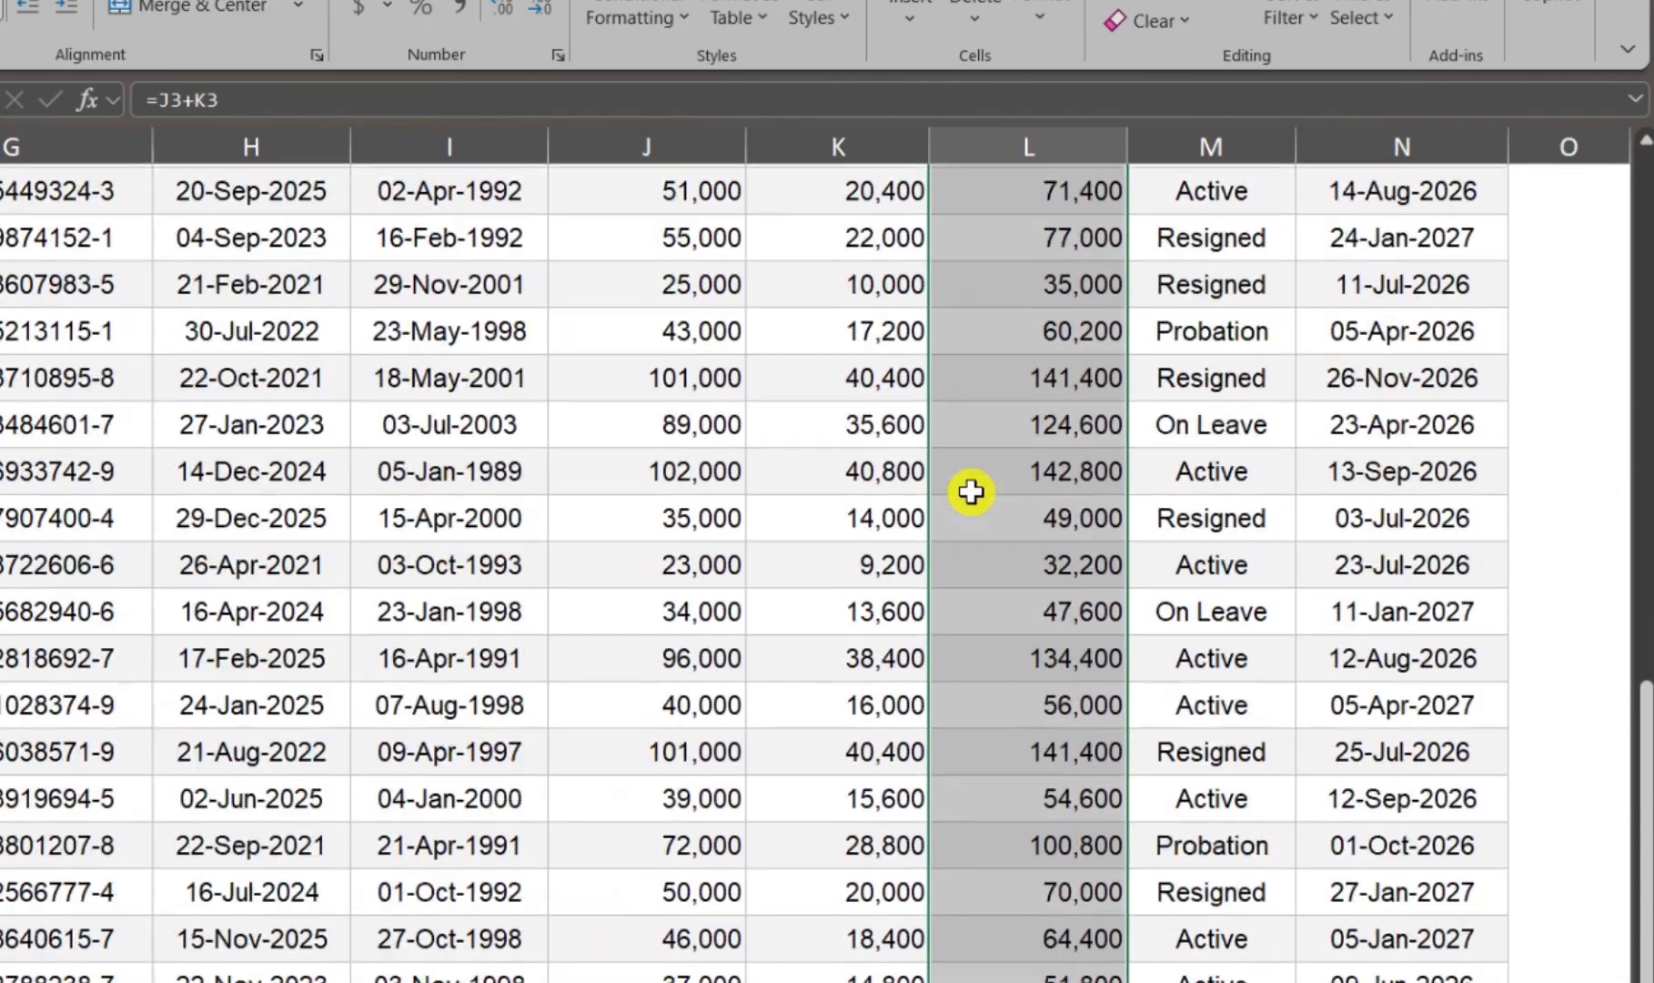
pyautogui.scroll(-2, 971, 491)
pyautogui.scroll(10, 971, 491)
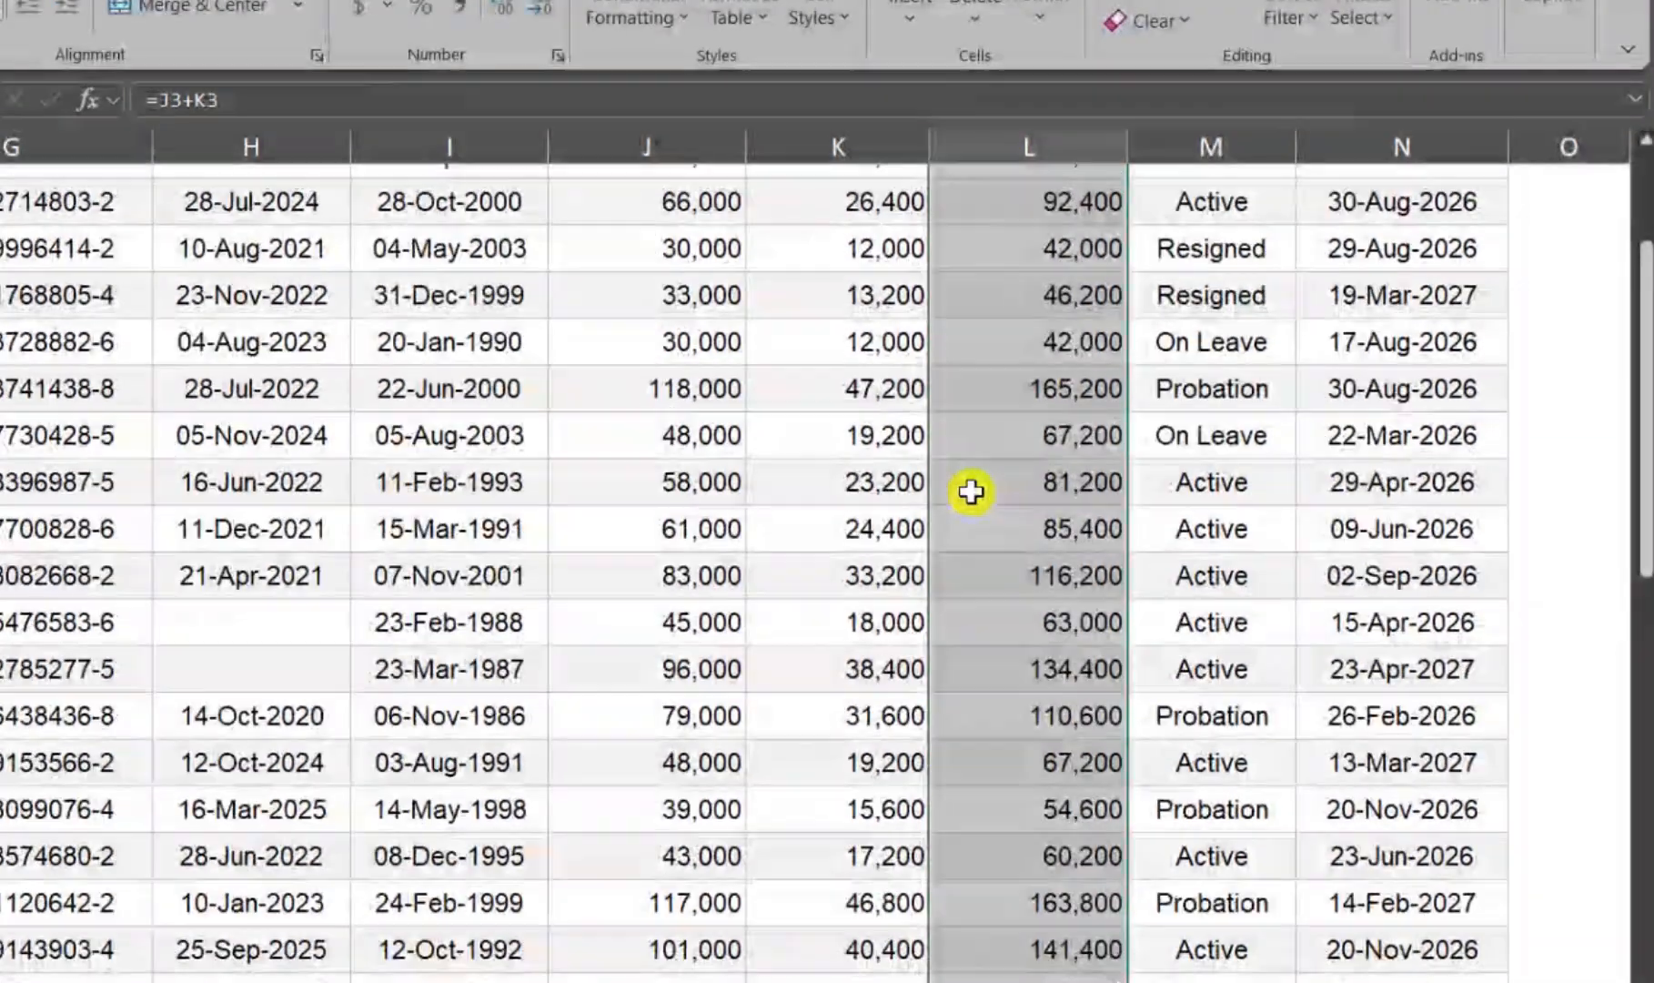
pyautogui.scroll(2, 972, 491)
pyautogui.click(976, 489)
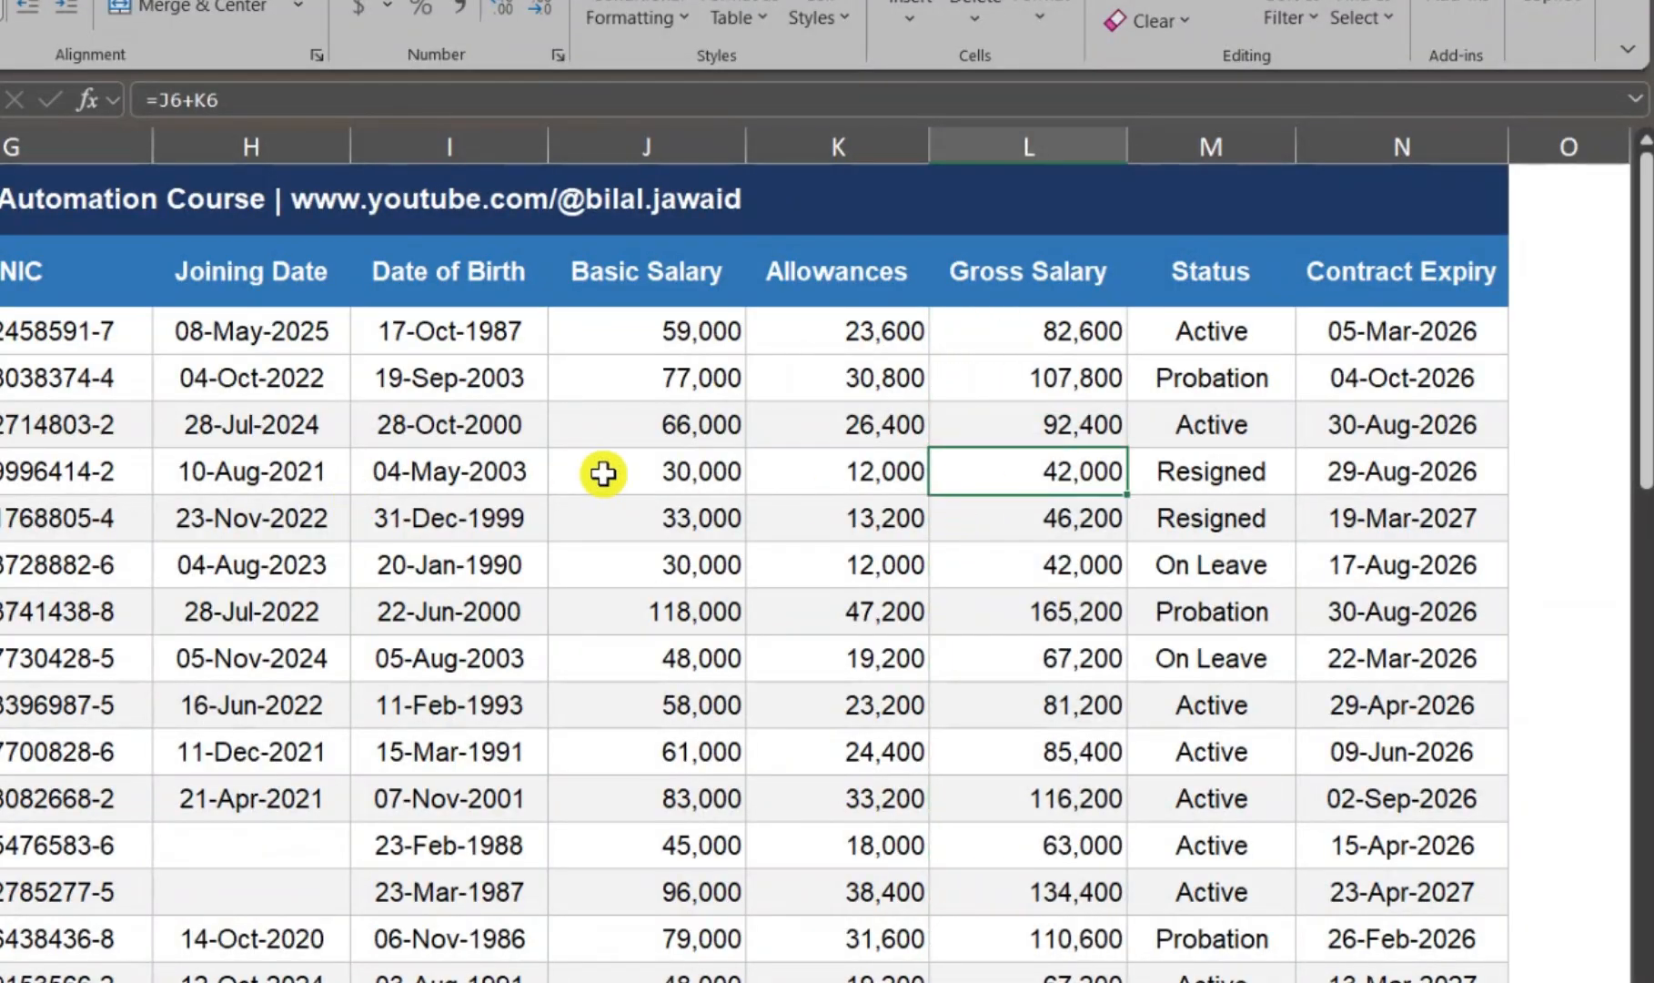
# Step: Go to the last cell of the Employee Data sheet with Go To Special, and return to the upper rows
pyautogui.click(604, 473)
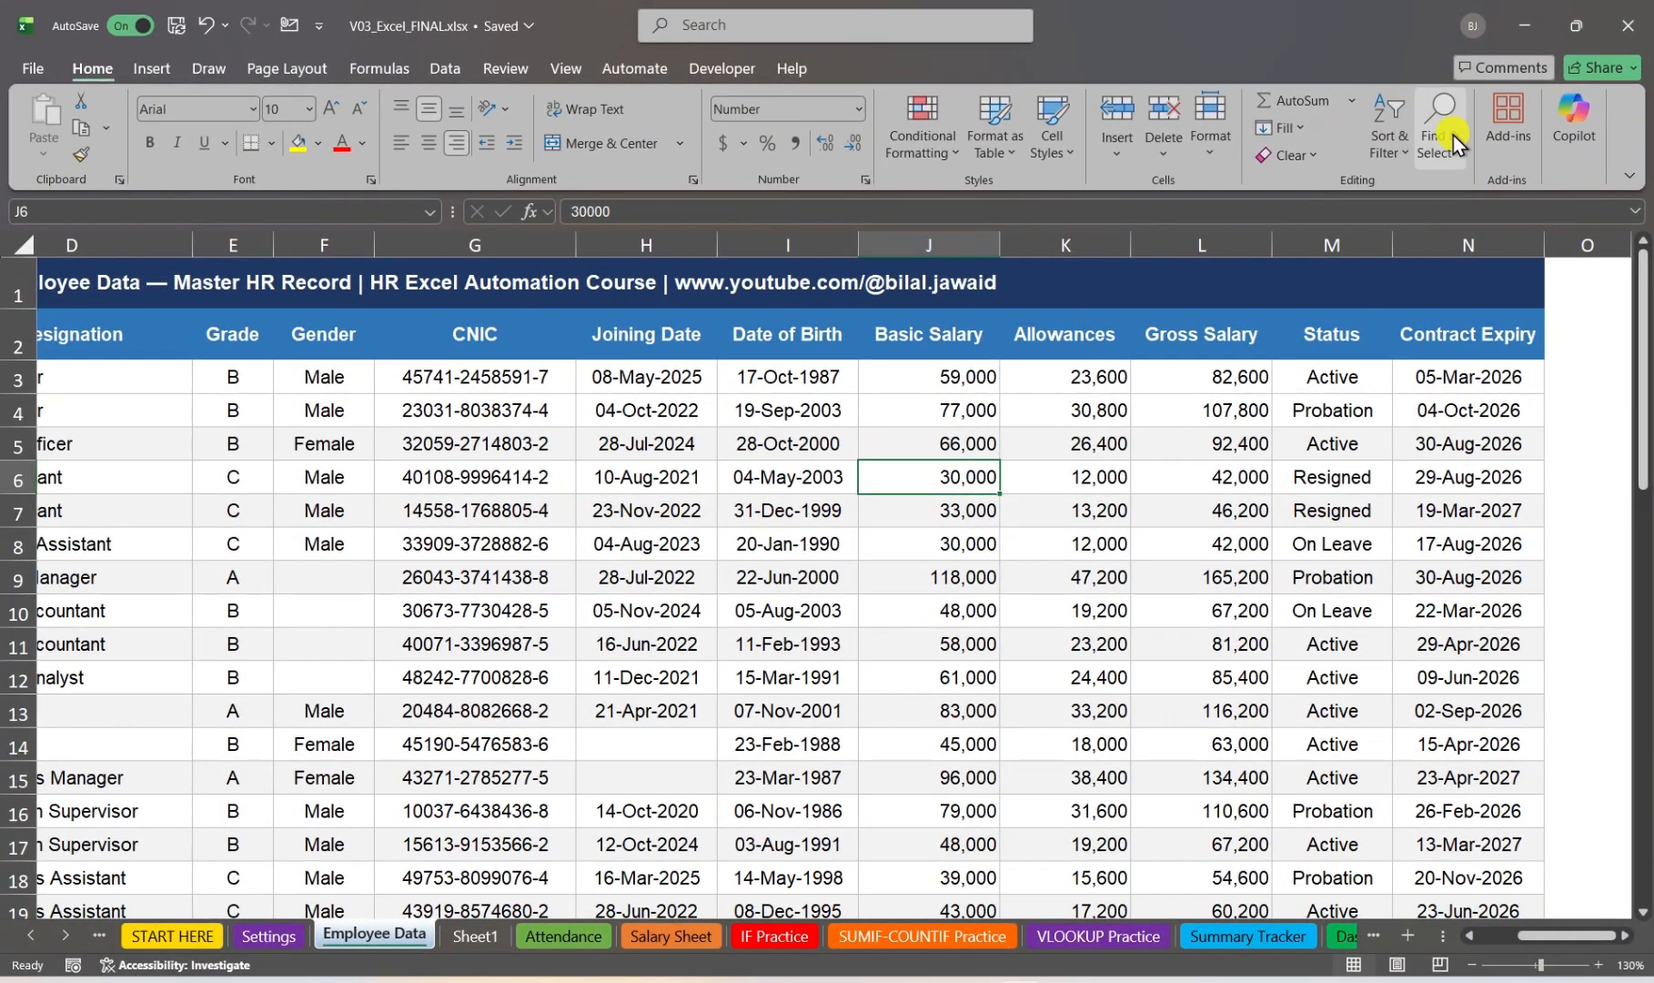
pyautogui.click(1441, 145)
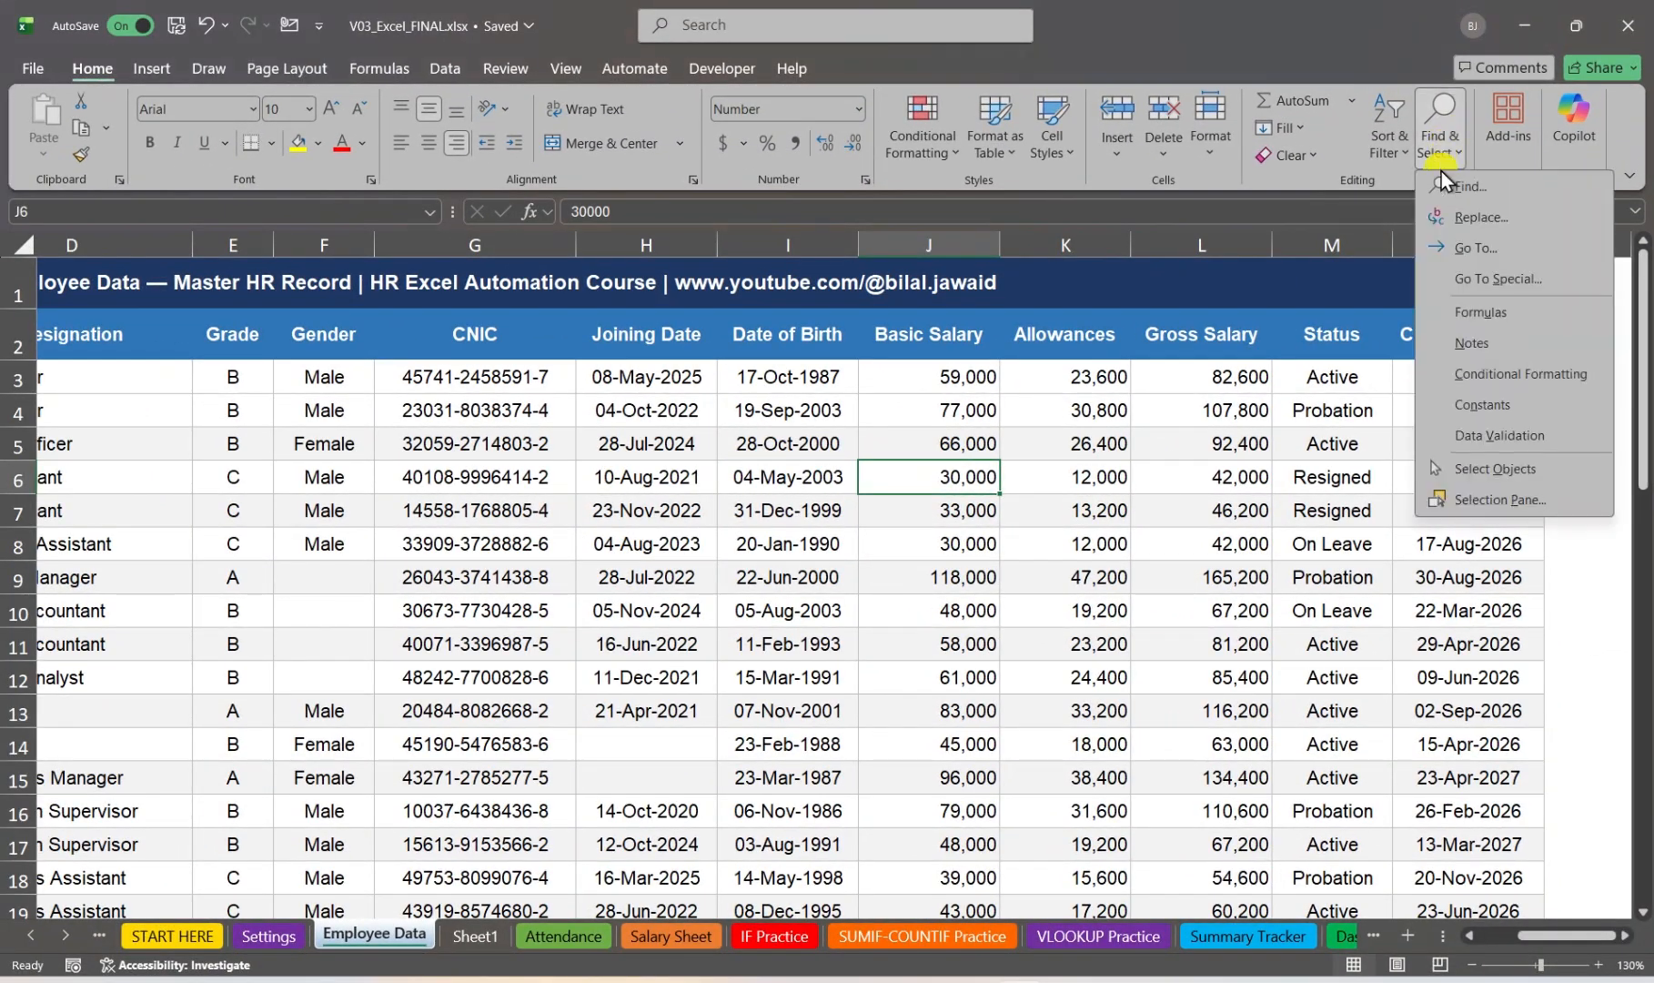
pyautogui.click(1484, 287)
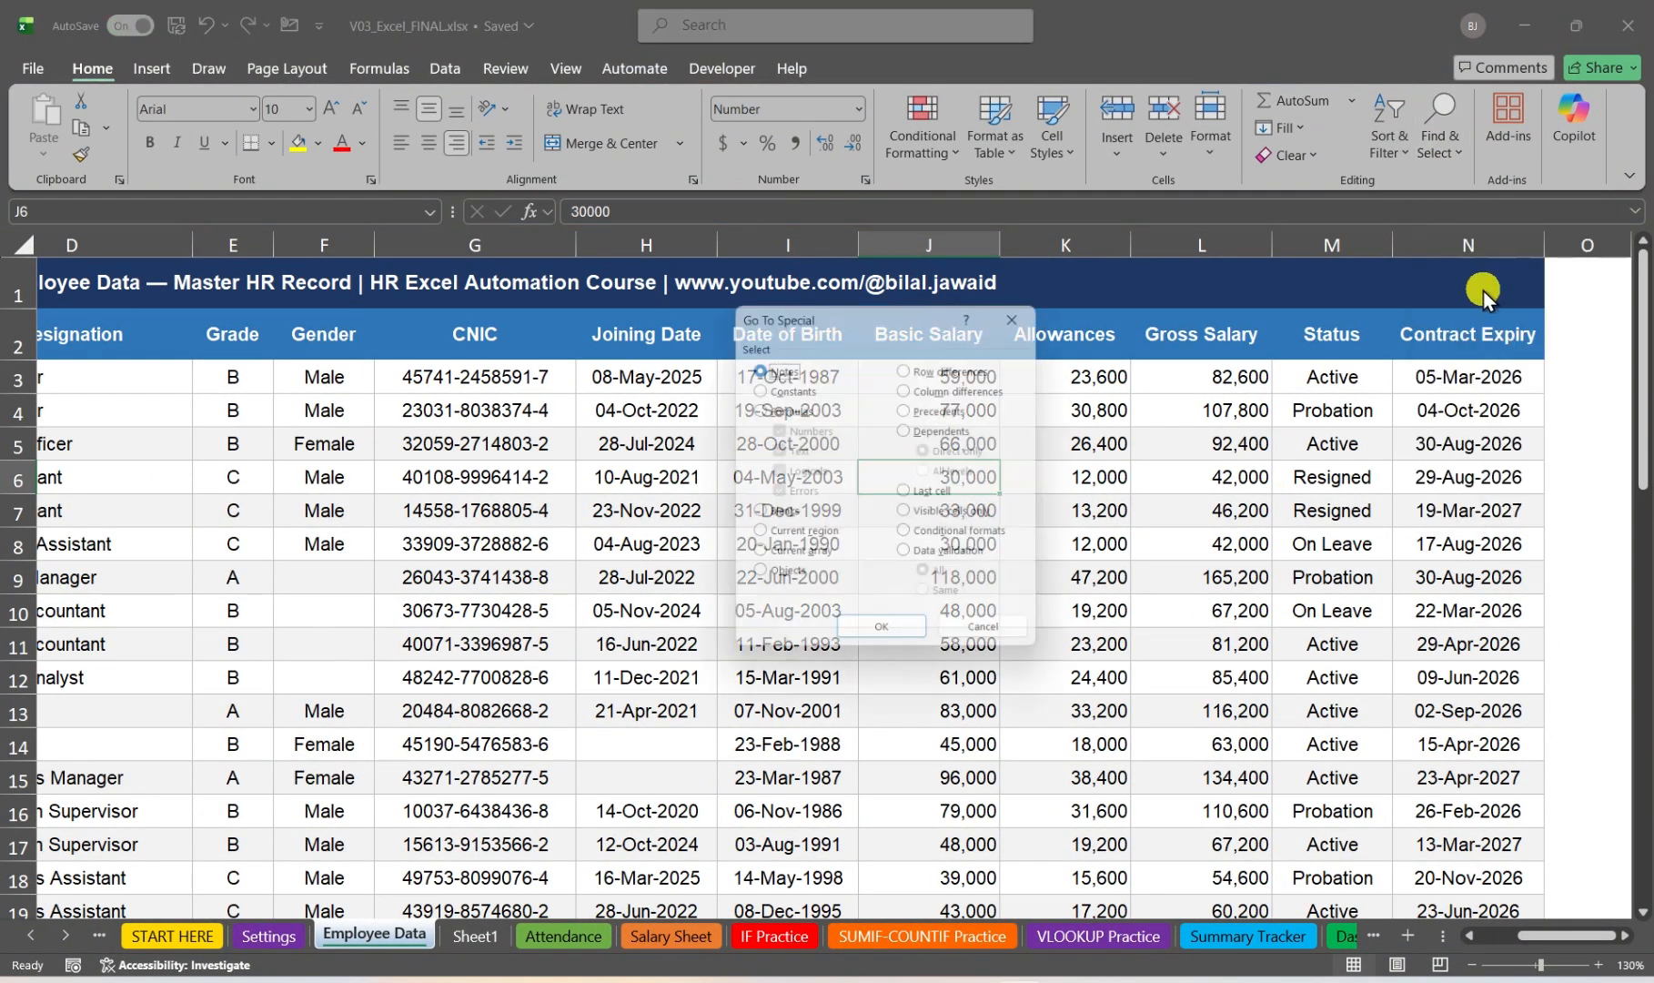
pyautogui.click(917, 495)
pyautogui.click(887, 639)
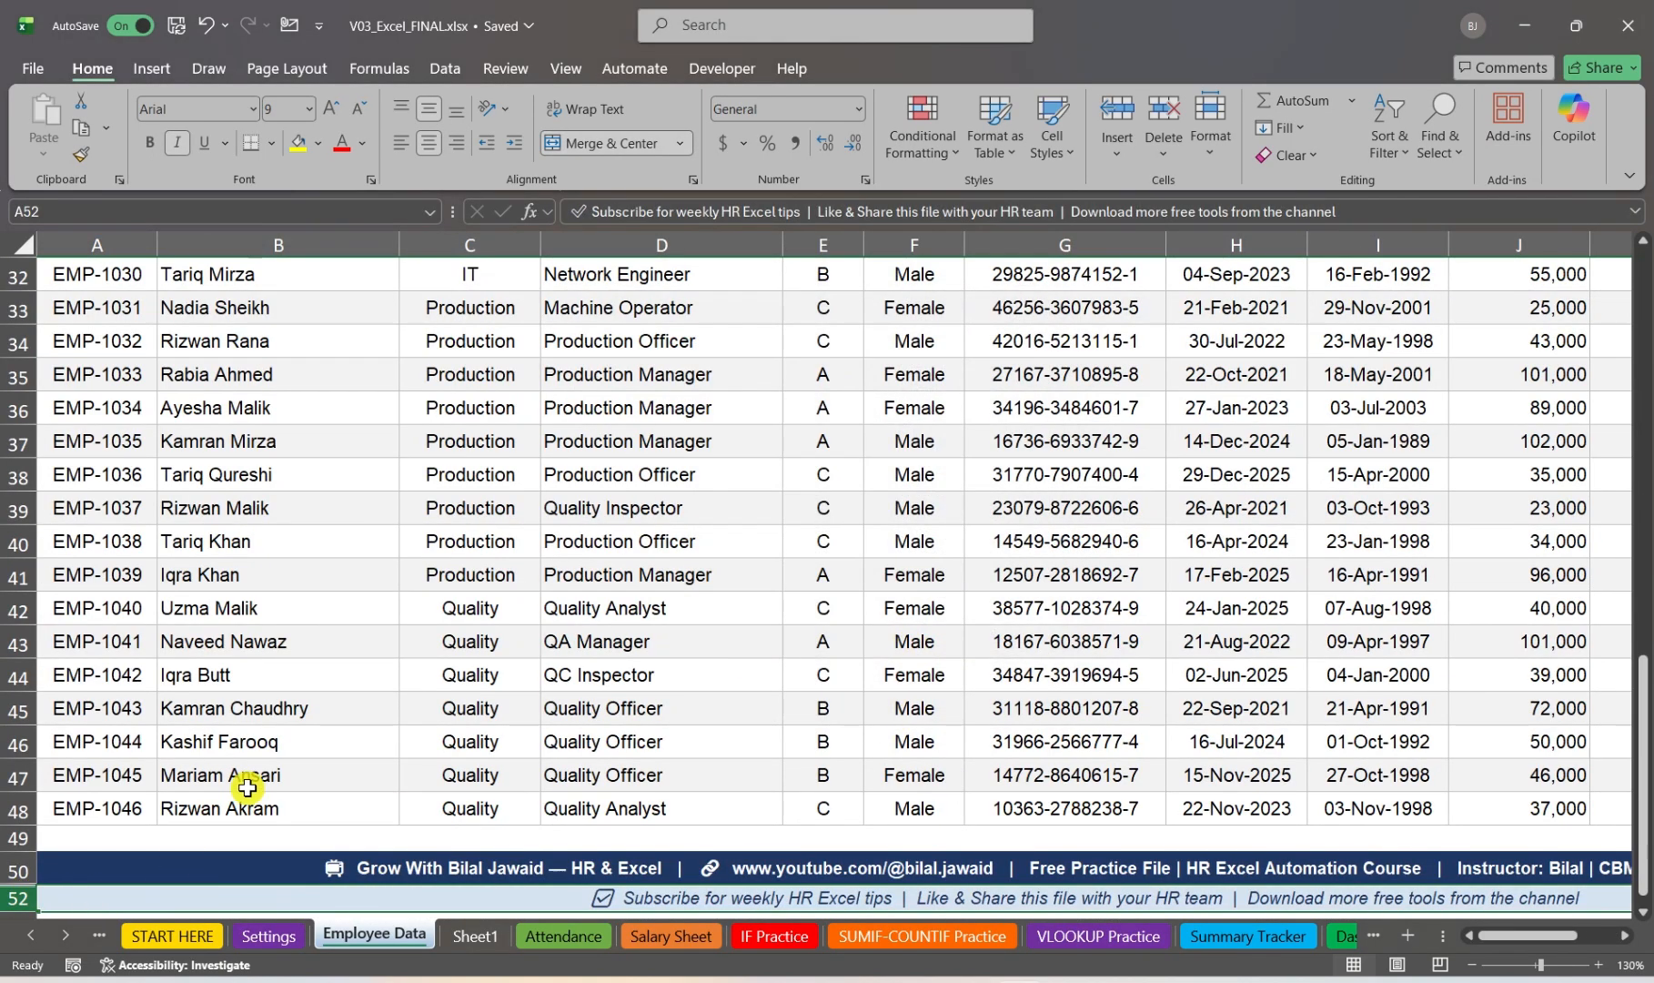
pyautogui.scroll(-1, 310, 669)
pyautogui.scroll(5, 318, 644)
pyautogui.scroll(8, 329, 632)
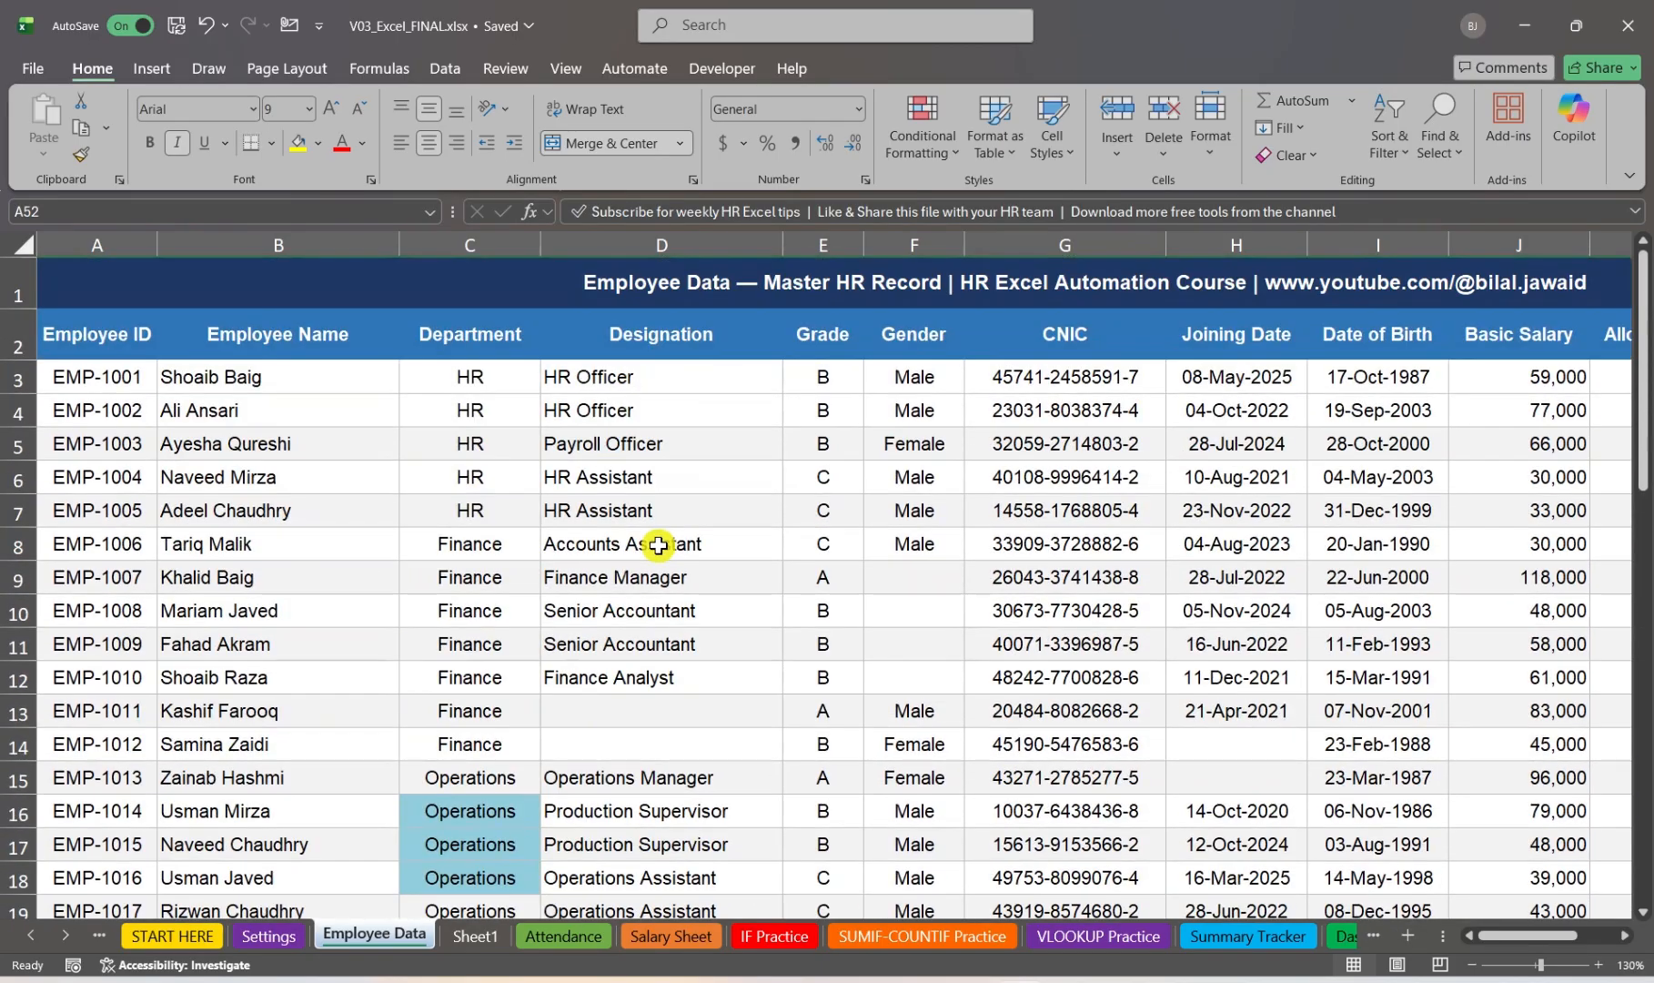
pyautogui.click(659, 544)
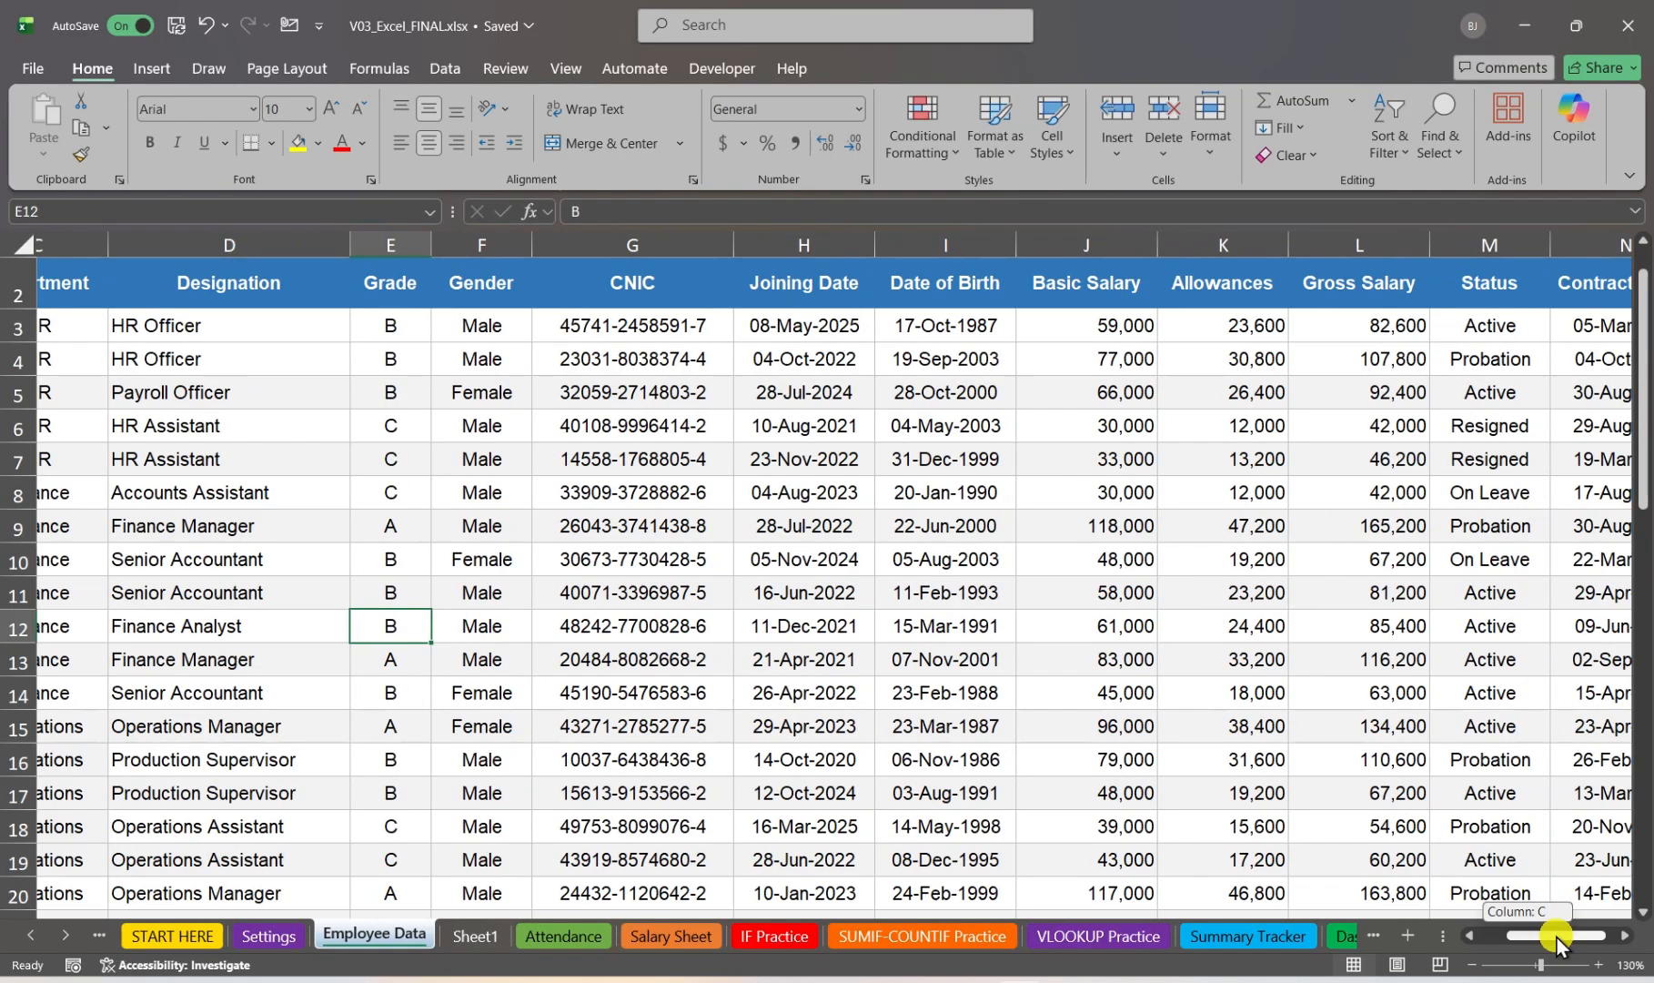
# Step: Select the Basic Salary values in J3:J48 on the Employee Data sheet and name the range BasicSalary
pyautogui.moveTo(1557, 938); pyautogui.dragTo(1560, 939)
pyautogui.click(1203, 690)
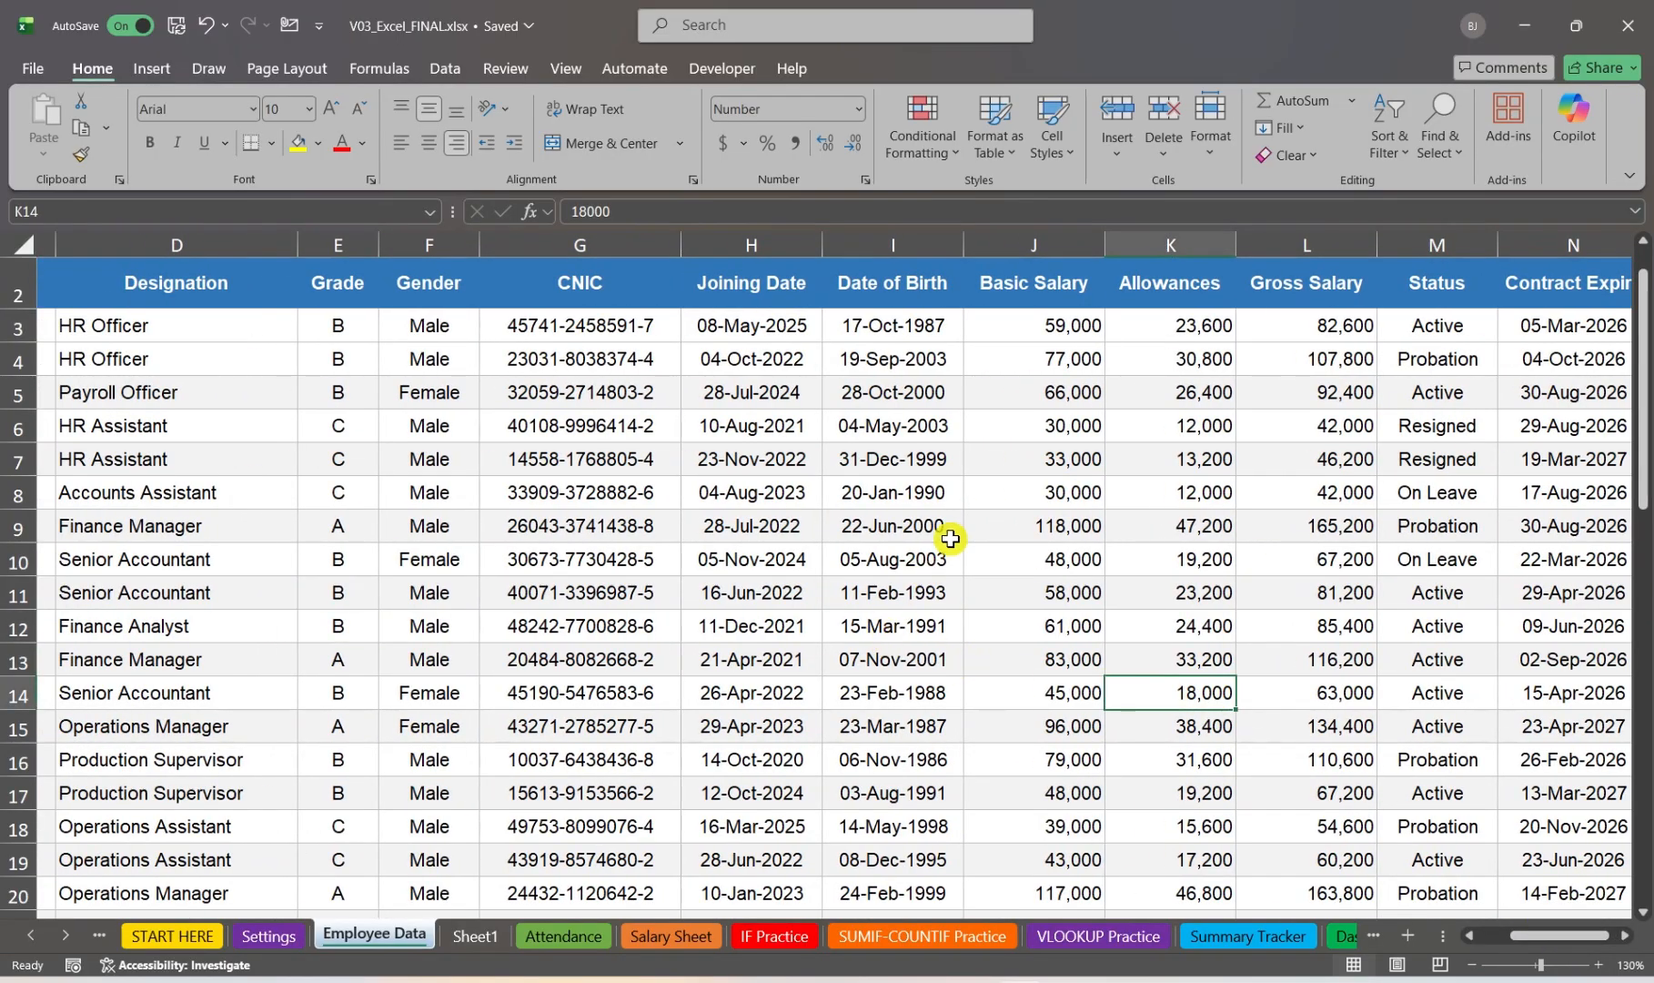
pyautogui.moveTo(1031, 325); pyautogui.dragTo(1030, 368)
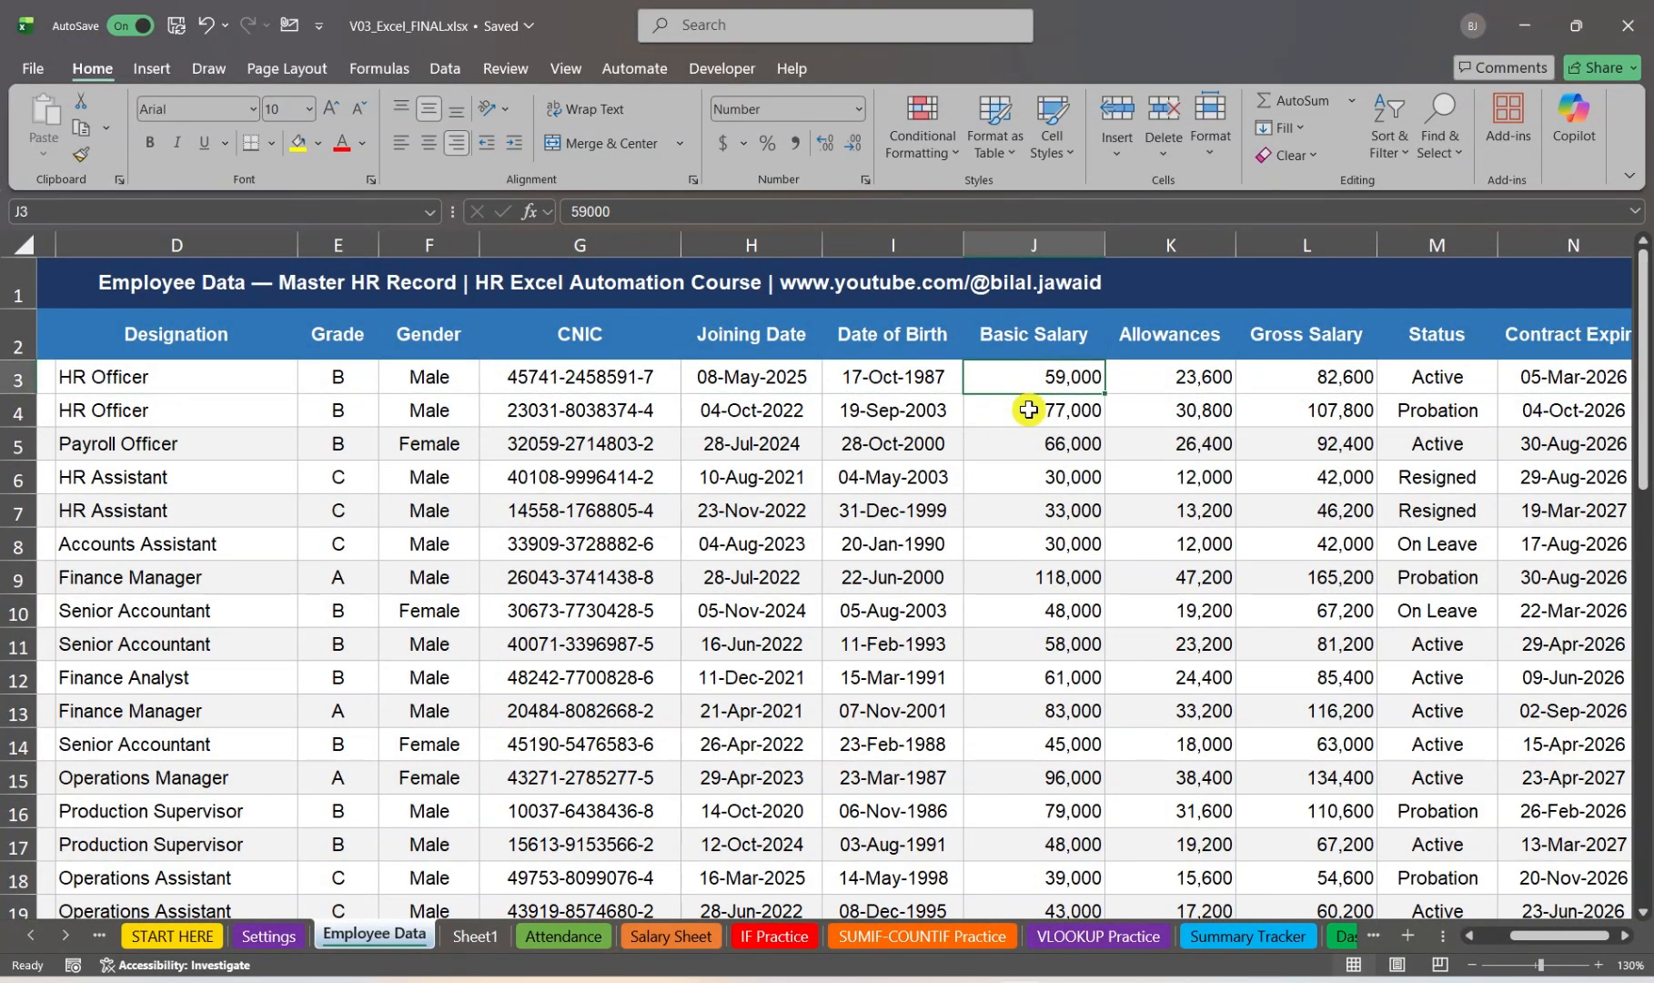
pyautogui.moveTo(1012, 376); pyautogui.dragTo(1083, 919)
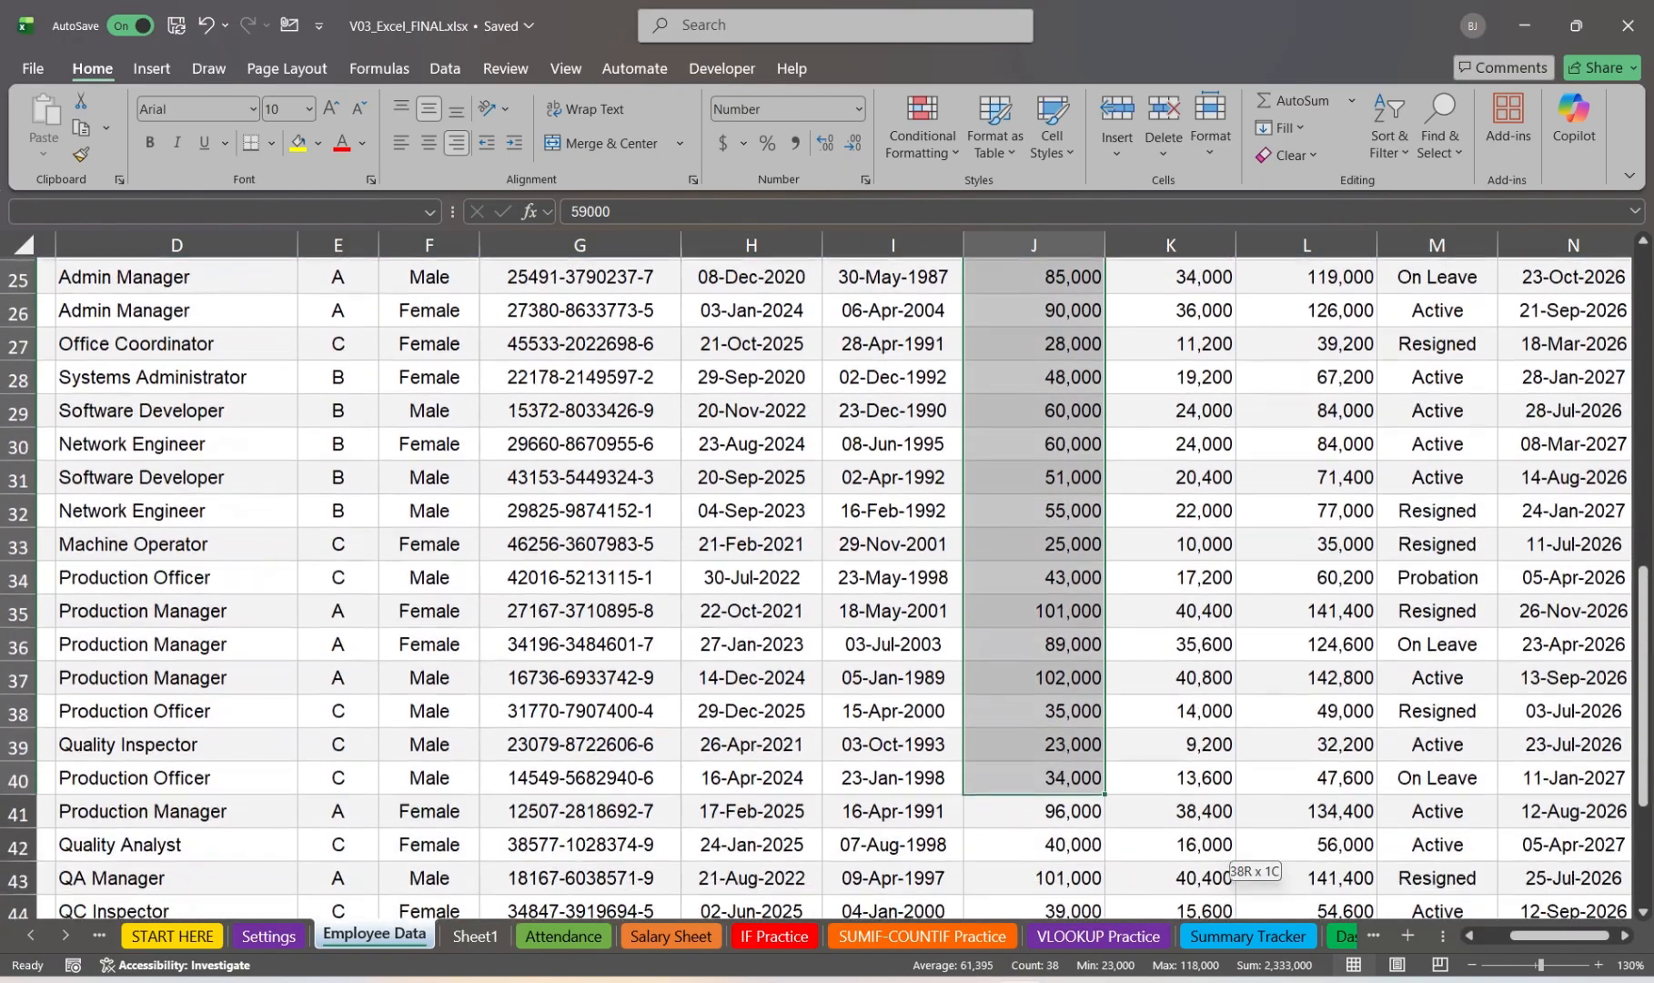
pyautogui.moveTo(1012, 842); pyautogui.dragTo(1012, 872)
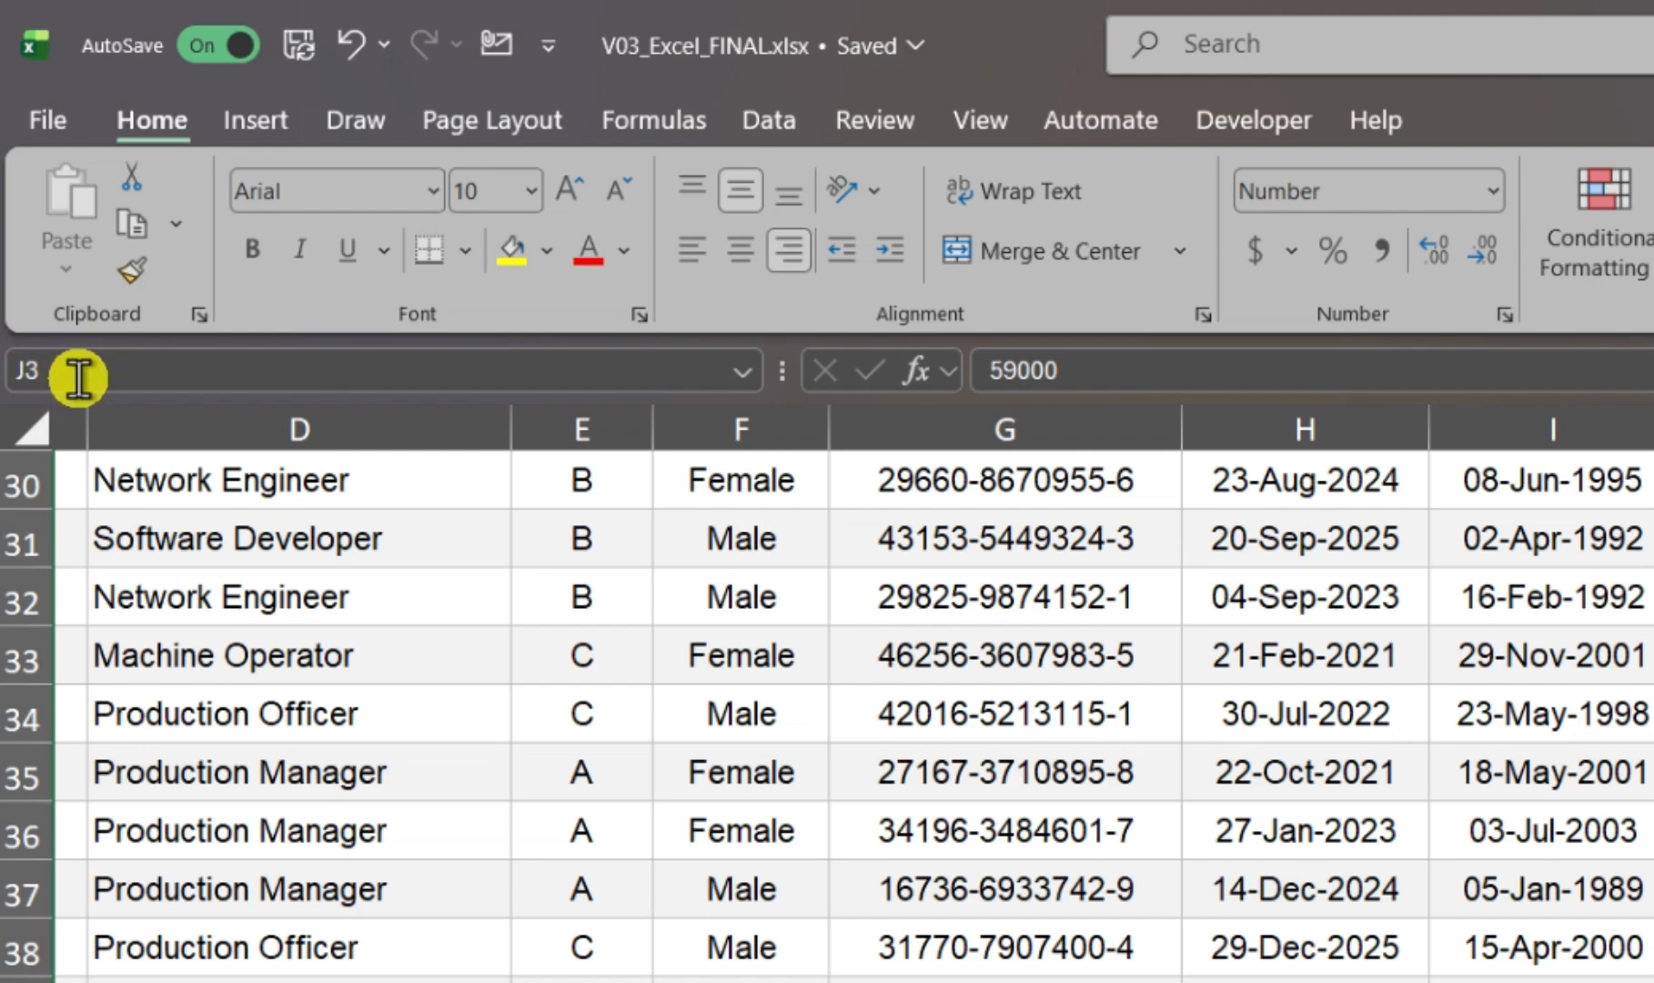
pyautogui.click(59, 273)
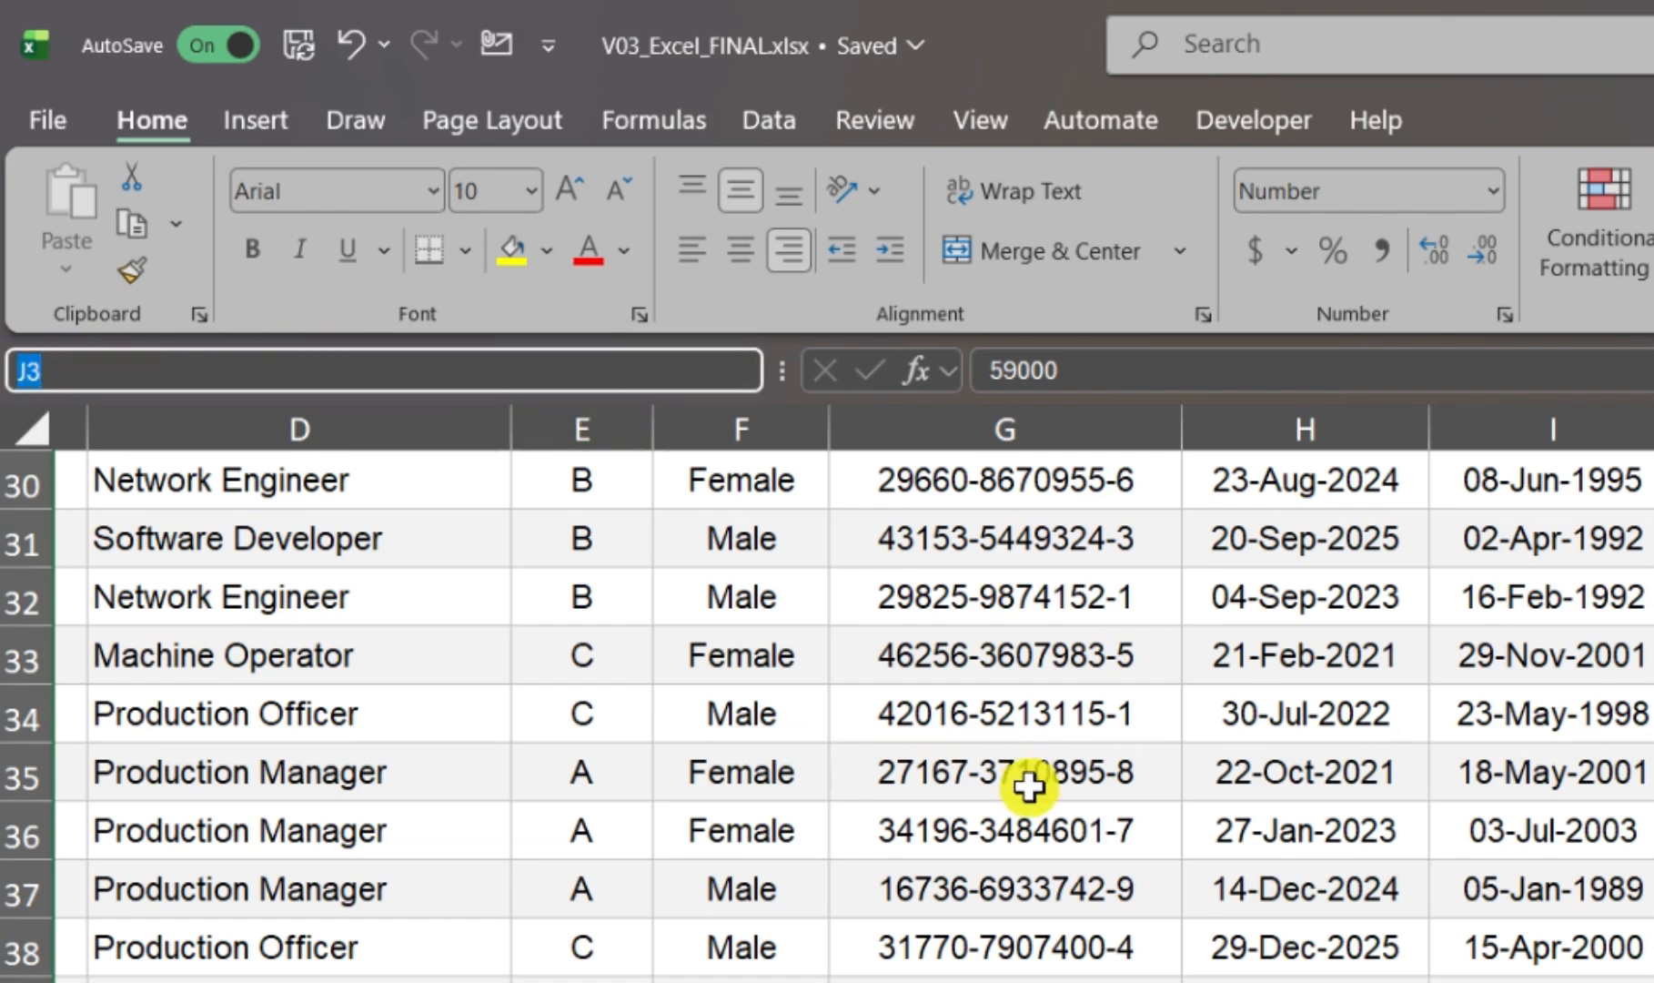
pyautogui.write('Basi')
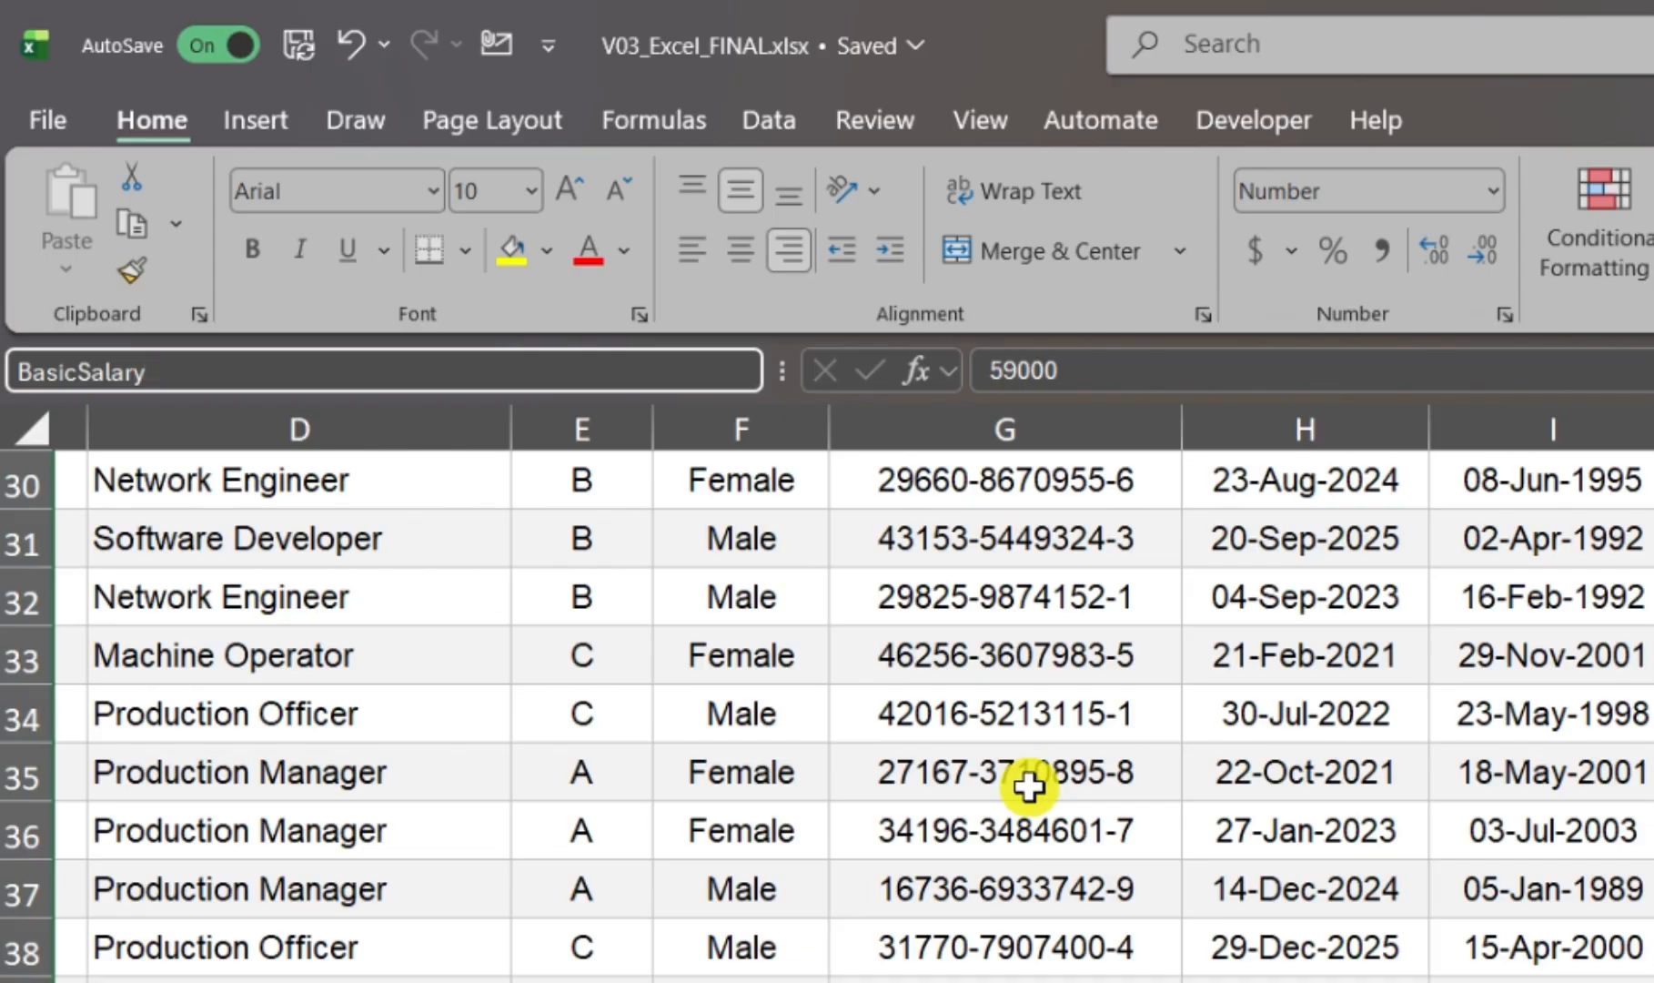
pyautogui.write('cSalary')
pyautogui.press('Return')
pyautogui.scroll(10, 594, 447)
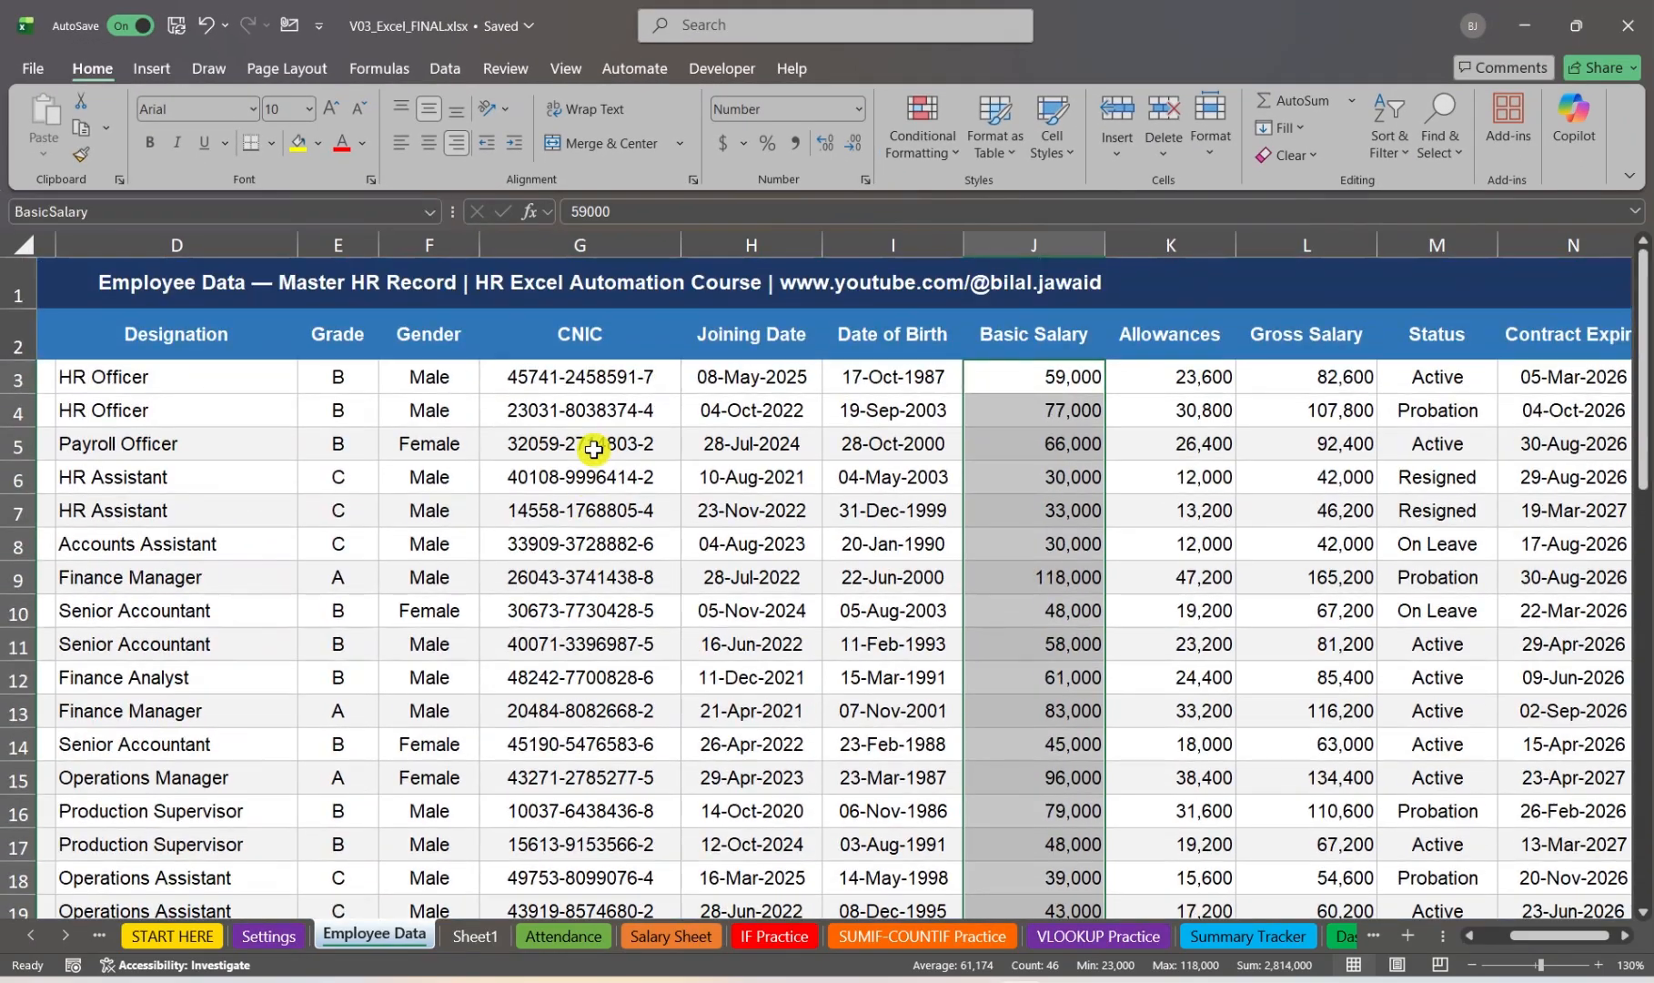
# Step: Total the basic salaries in cell J49, below the last employee row, with the formula =SUM(BasicSalary)
pyautogui.click(978, 451)
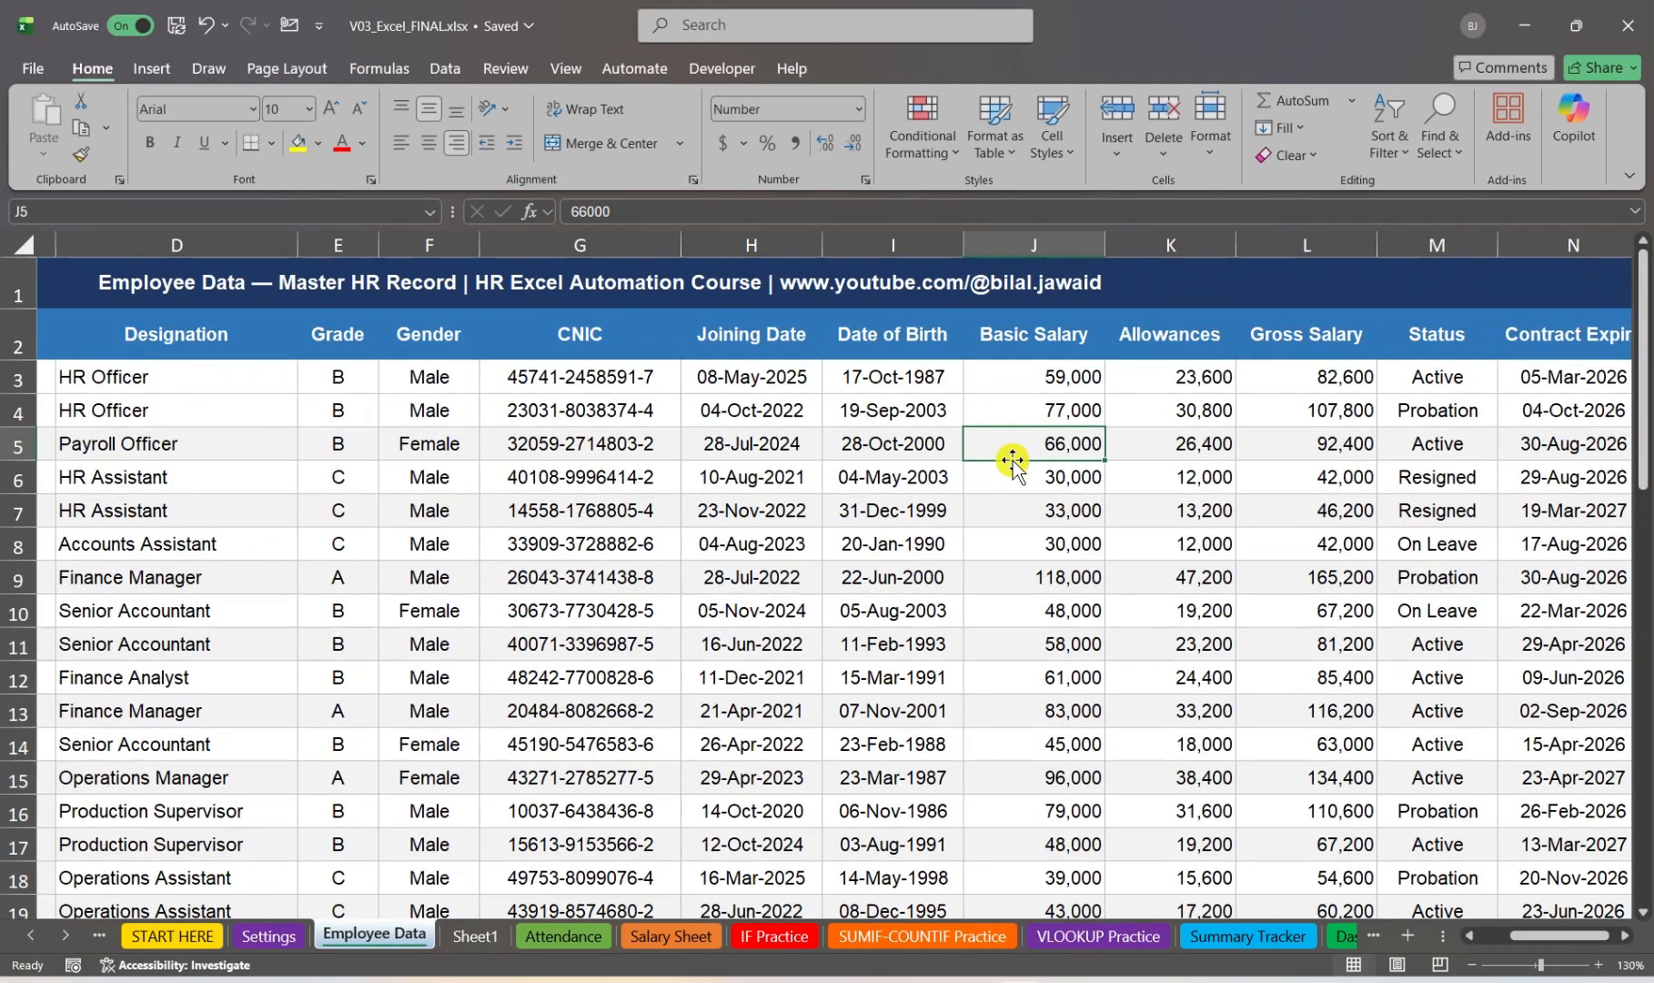
pyautogui.hotkey('ctrl', 'Down')
pyautogui.press('Down')
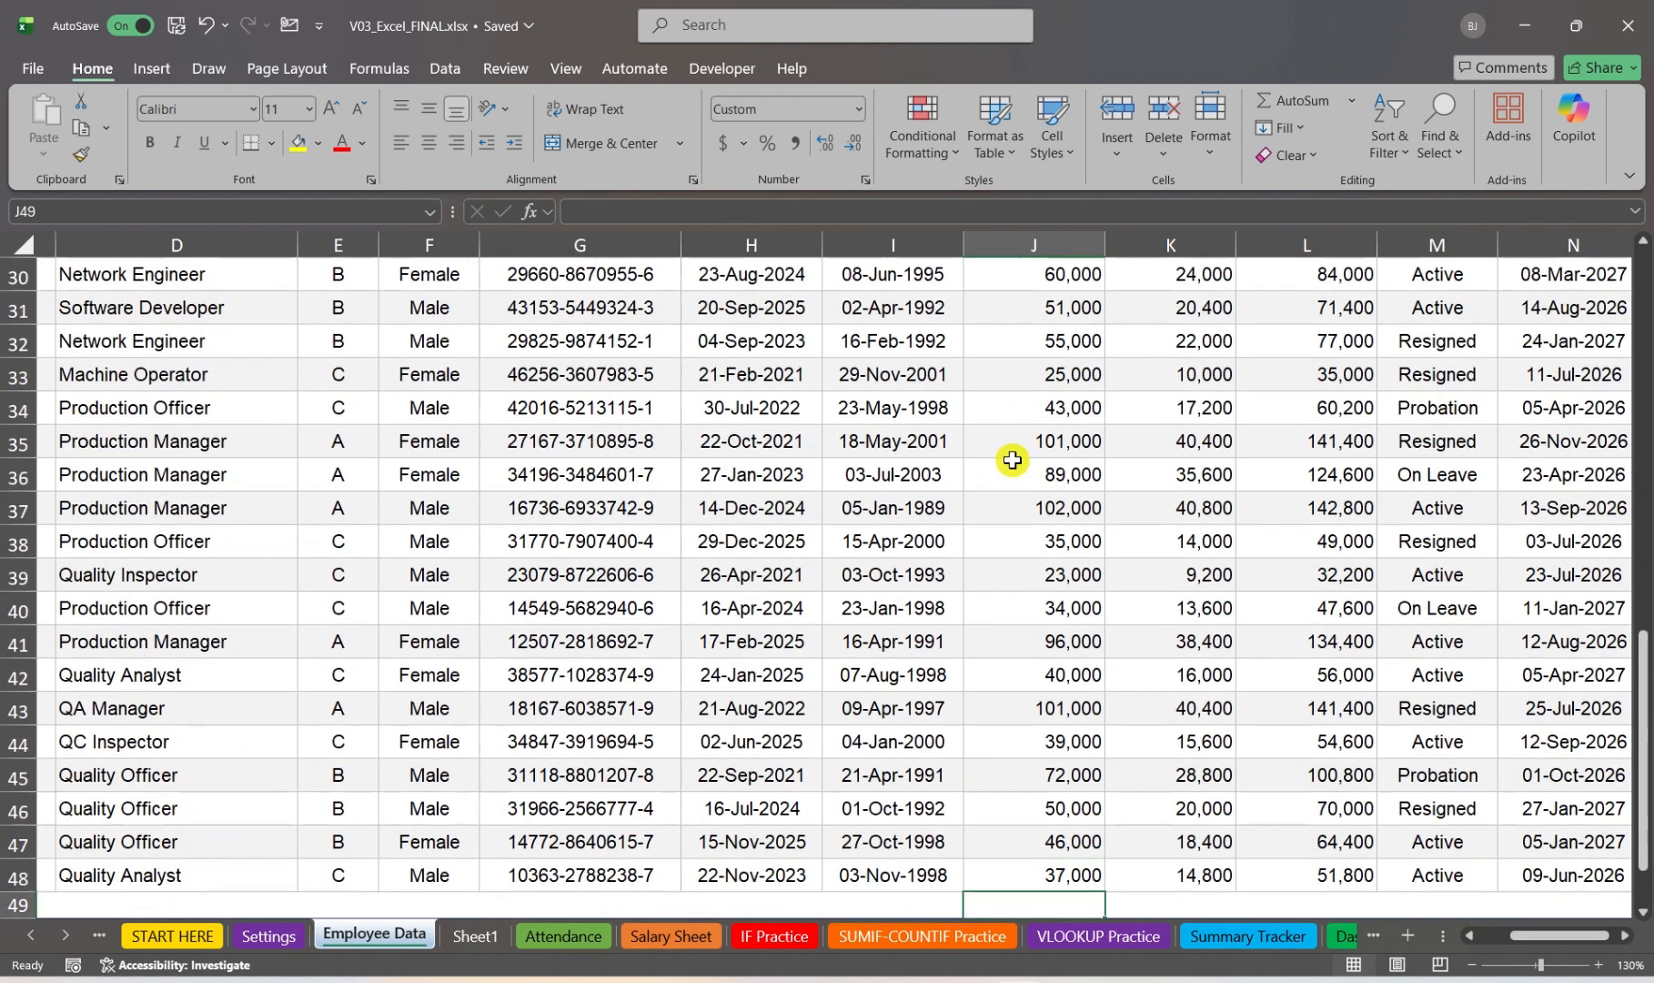
pyautogui.hscroll(-3, 1013, 460)
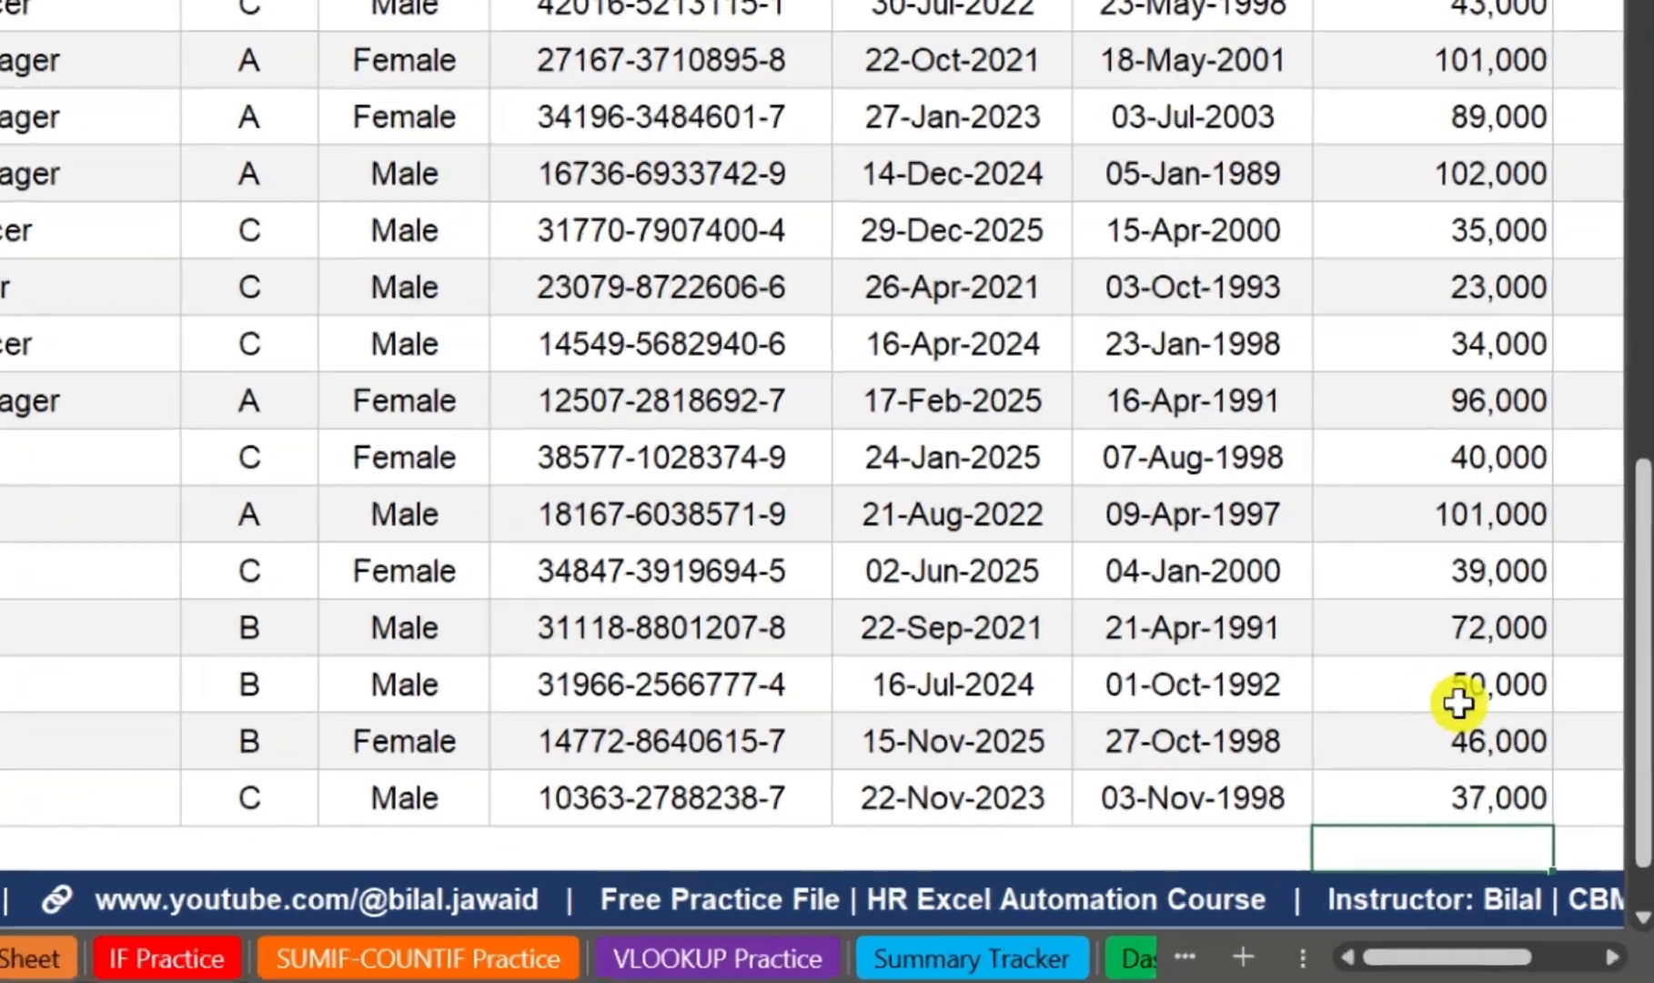
pyautogui.write('=S')
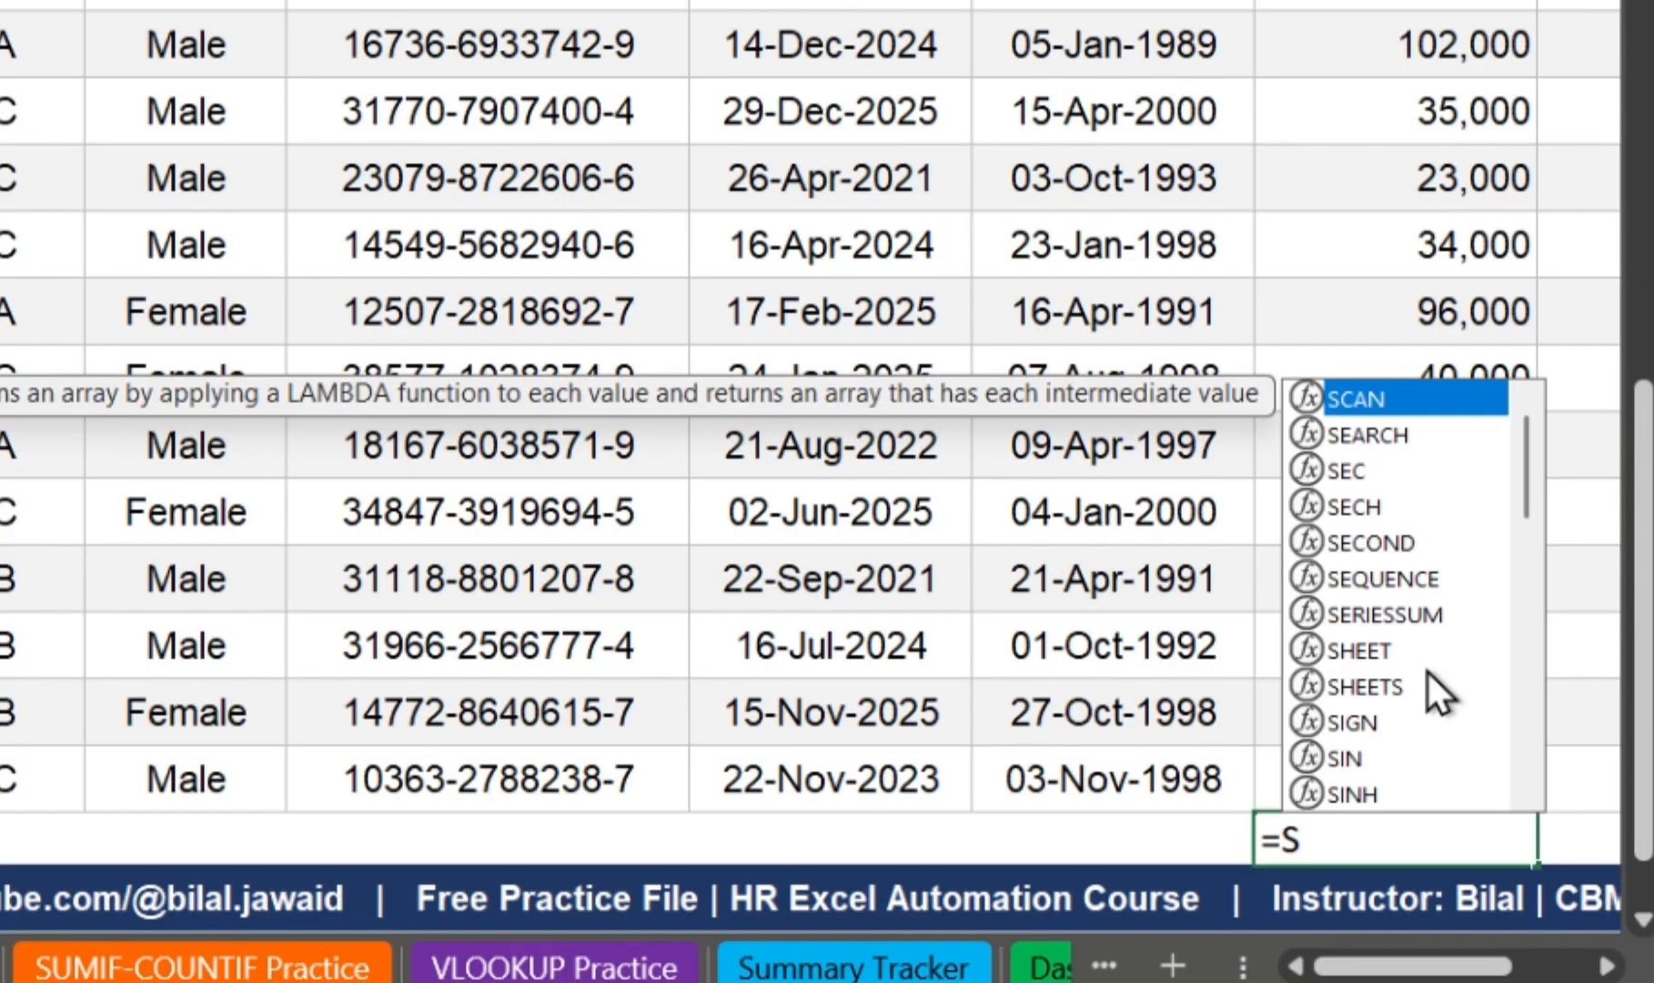
pyautogui.write('UM(')
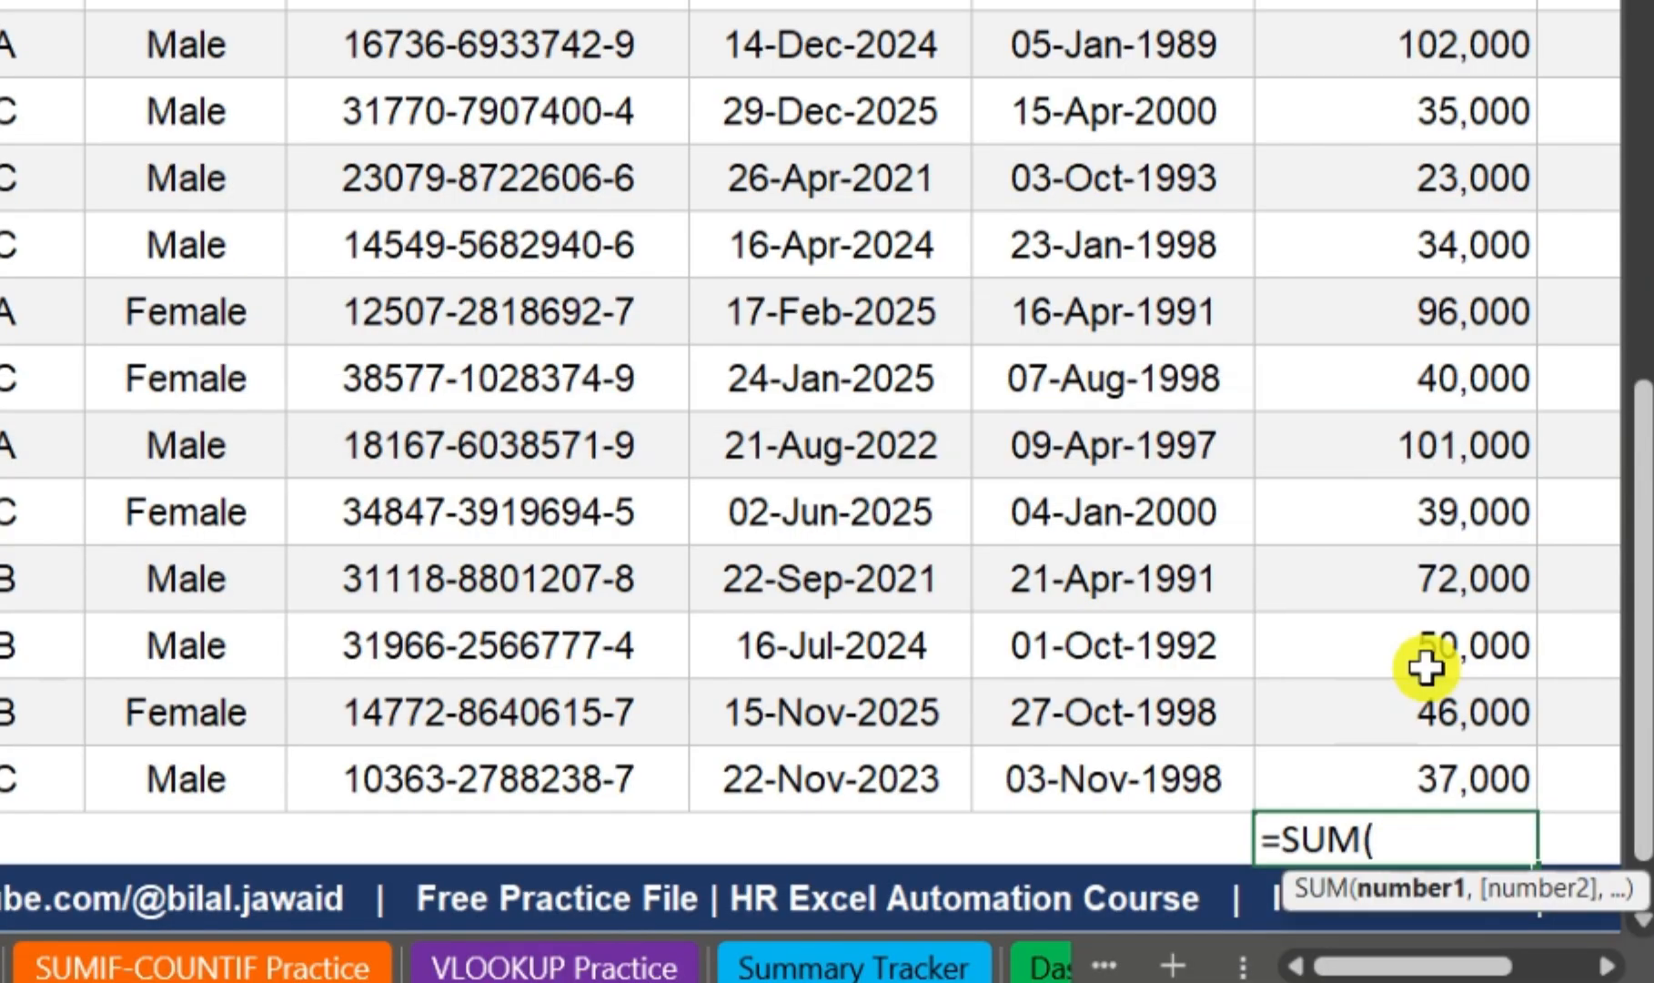
pyautogui.write('basicsalary')
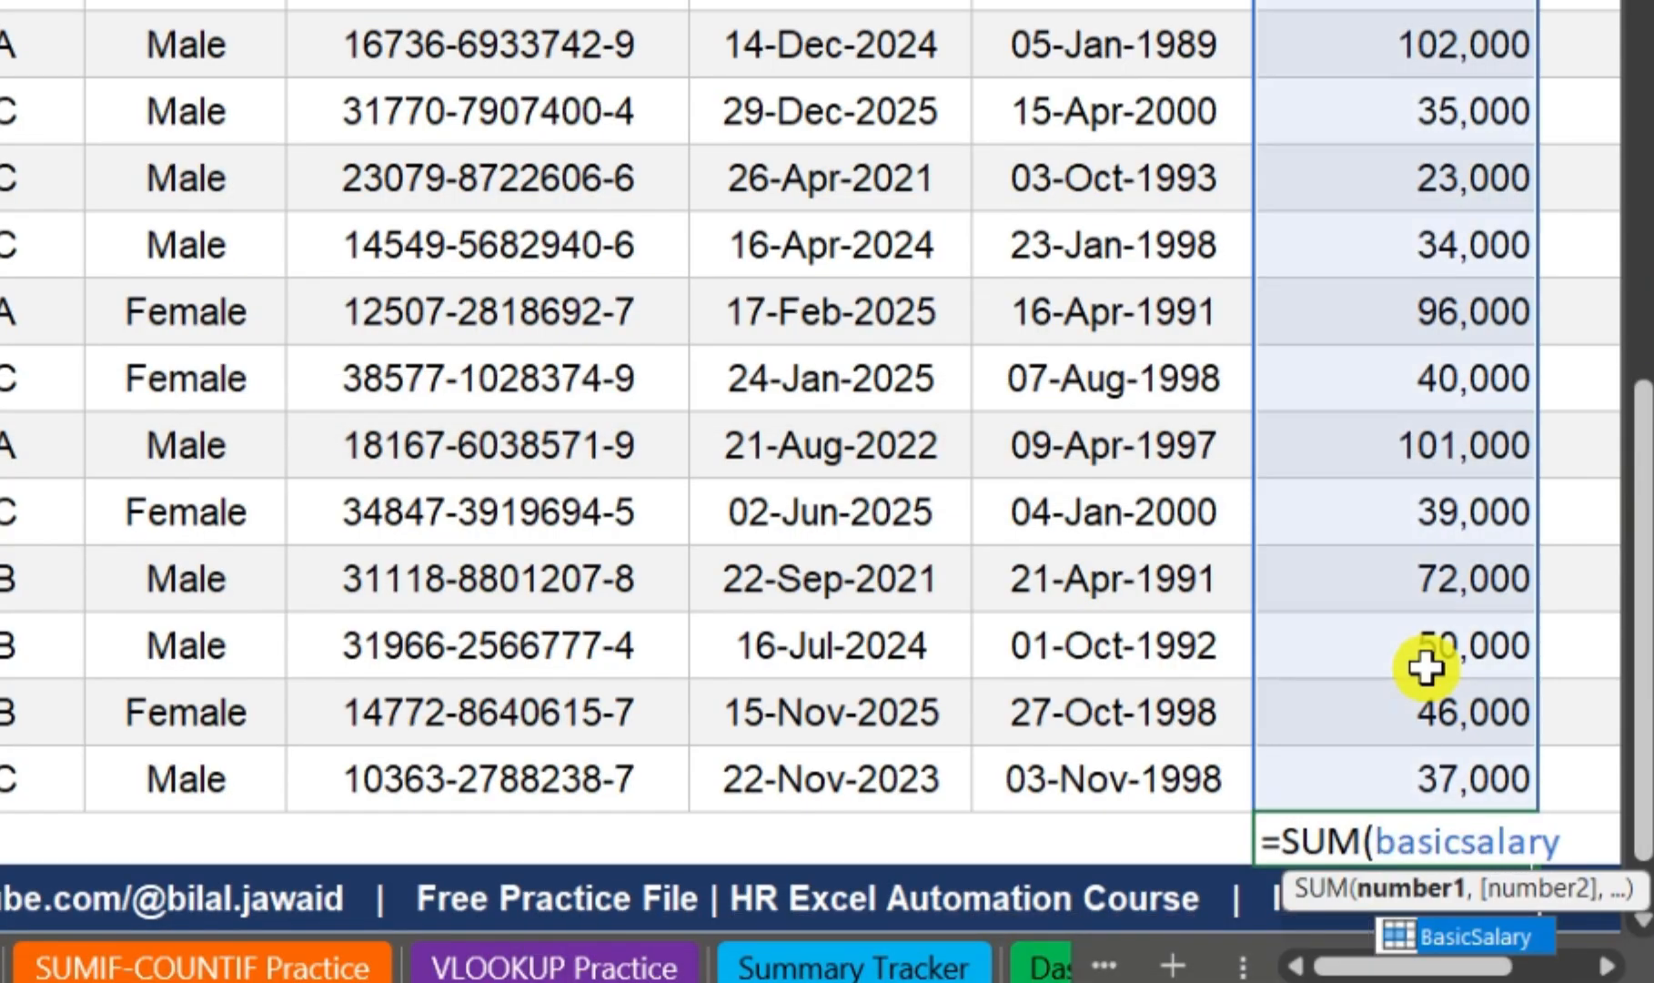
pyautogui.write(')')
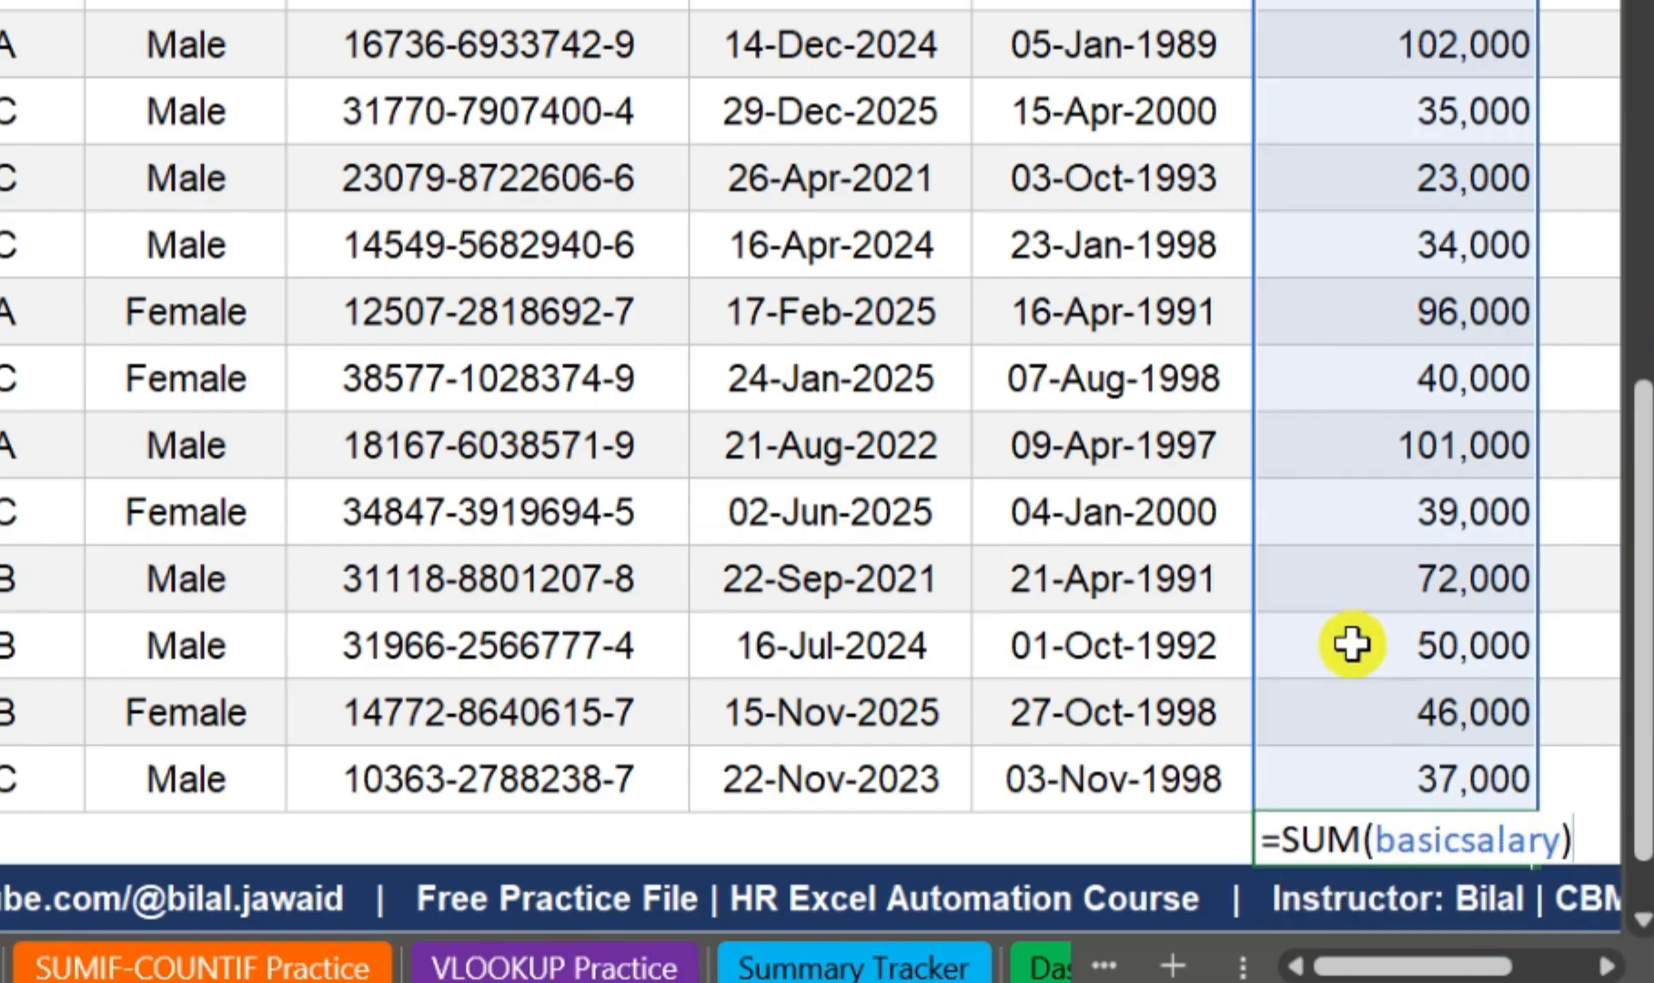
pyautogui.press('Return')
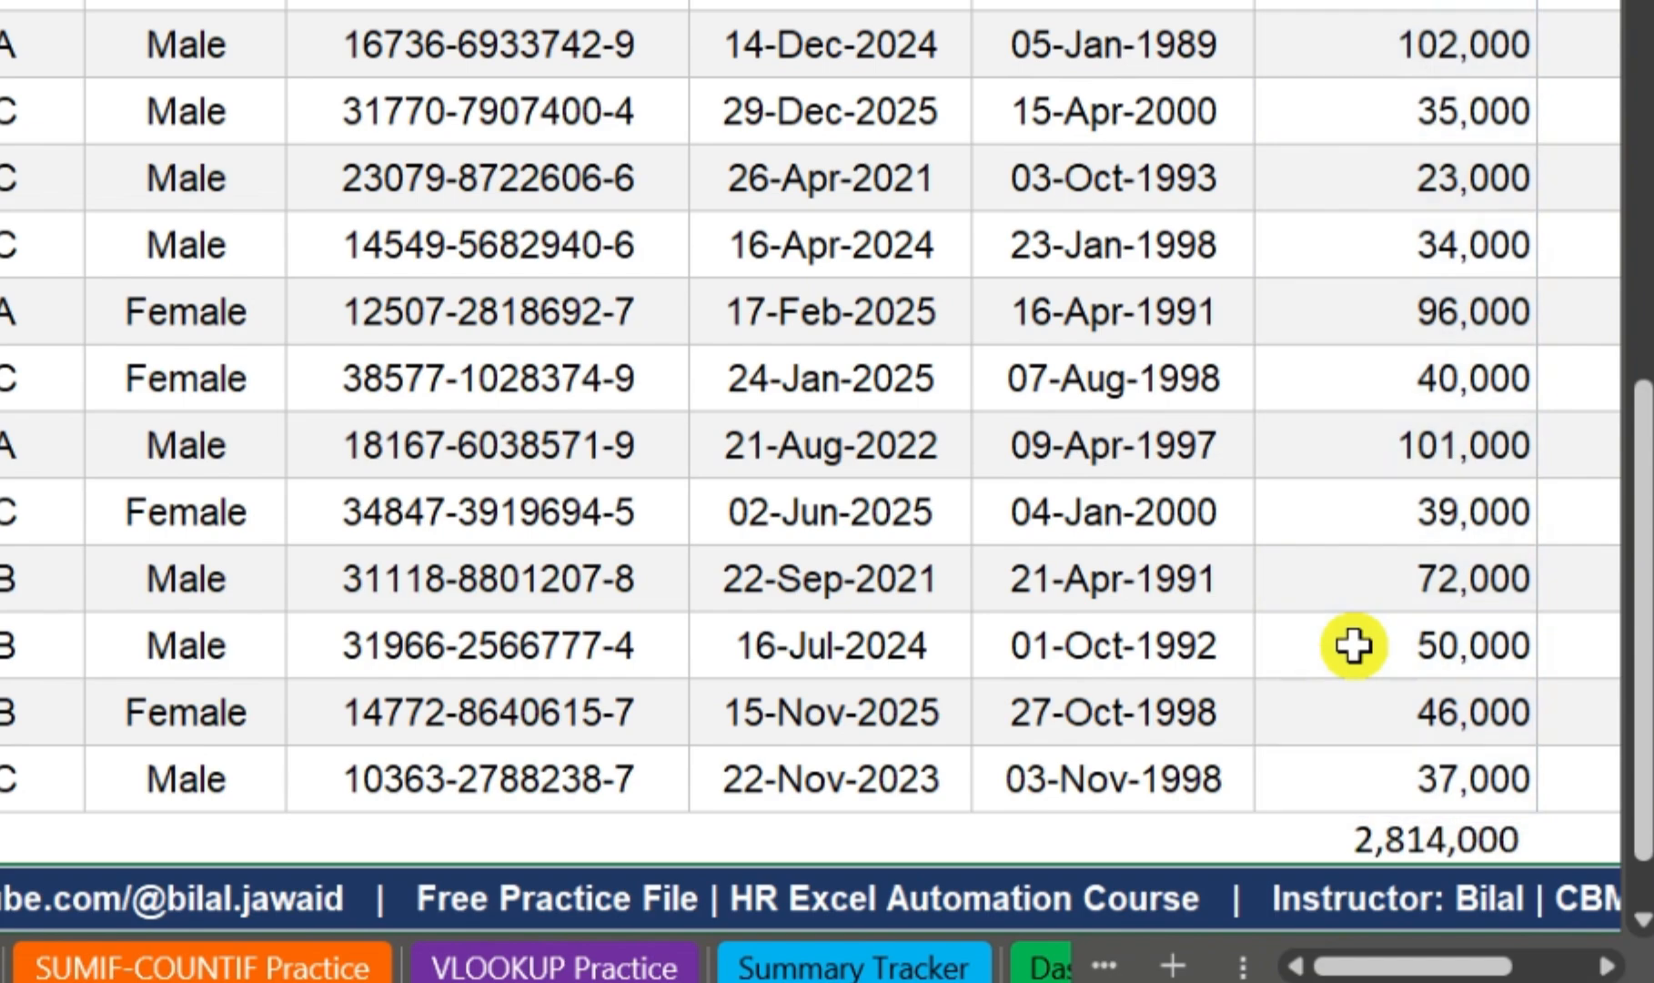
# Step: Make the basic salary total in cell J49 bold
pyautogui.click(1354, 646)
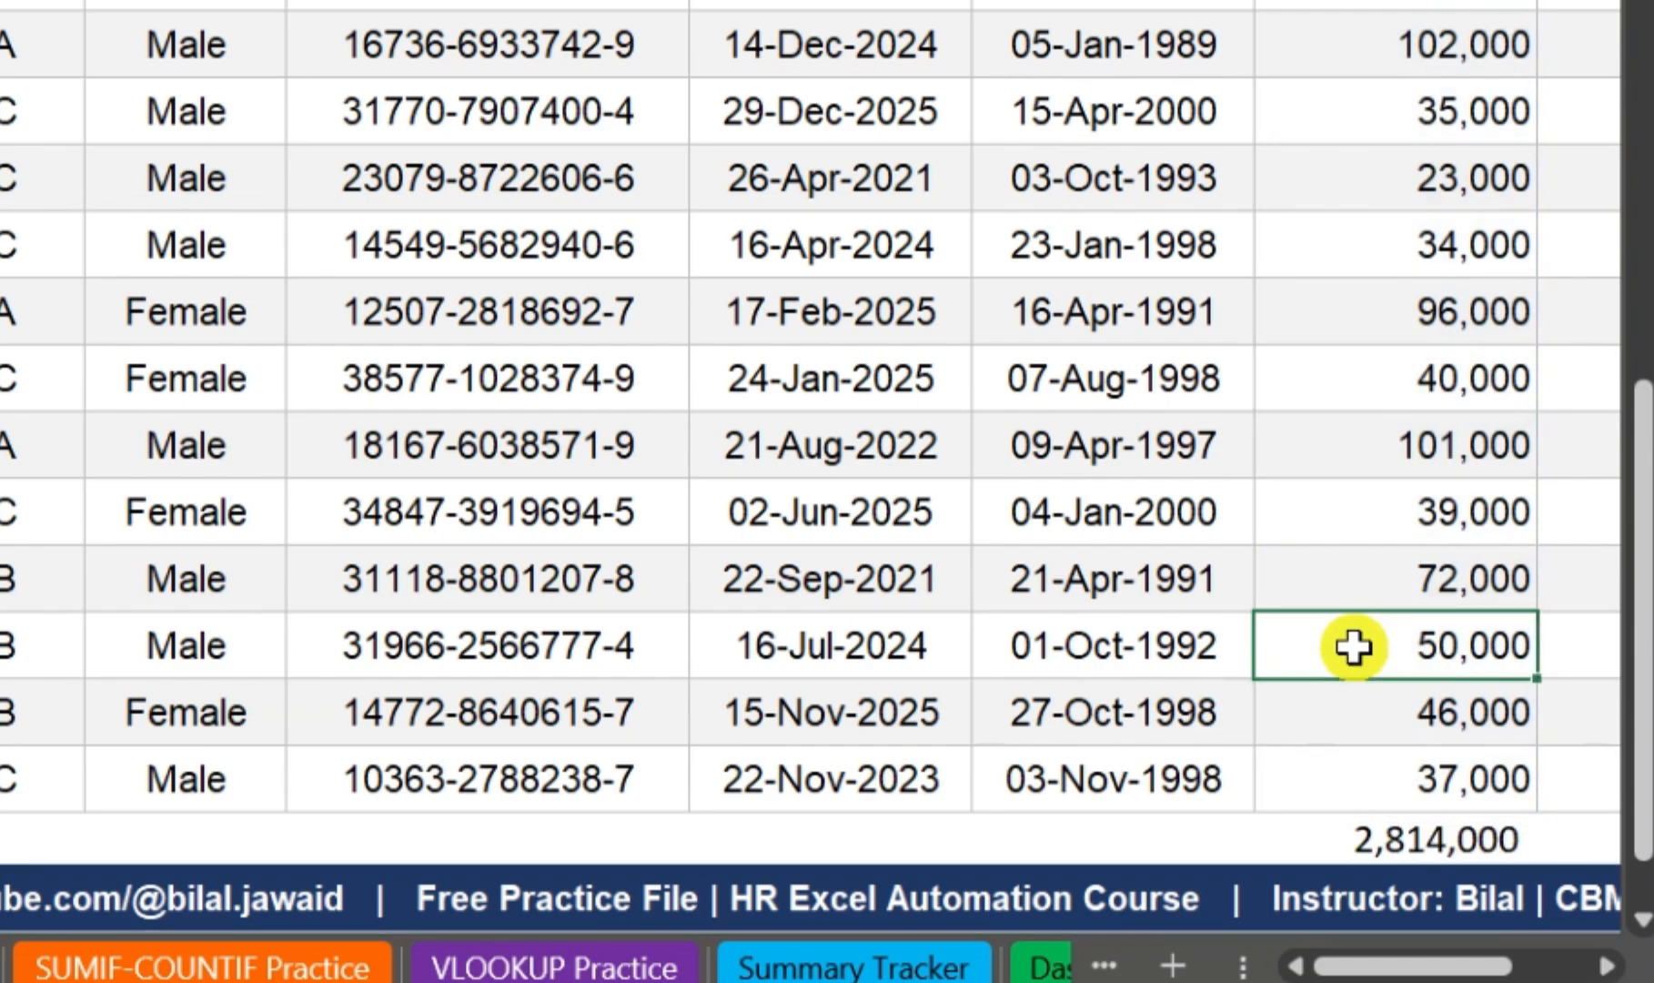
pyautogui.press('Down')
pyautogui.press('Down')
pyautogui.press('Down')
pyautogui.hotkey('ctrl', 'b')
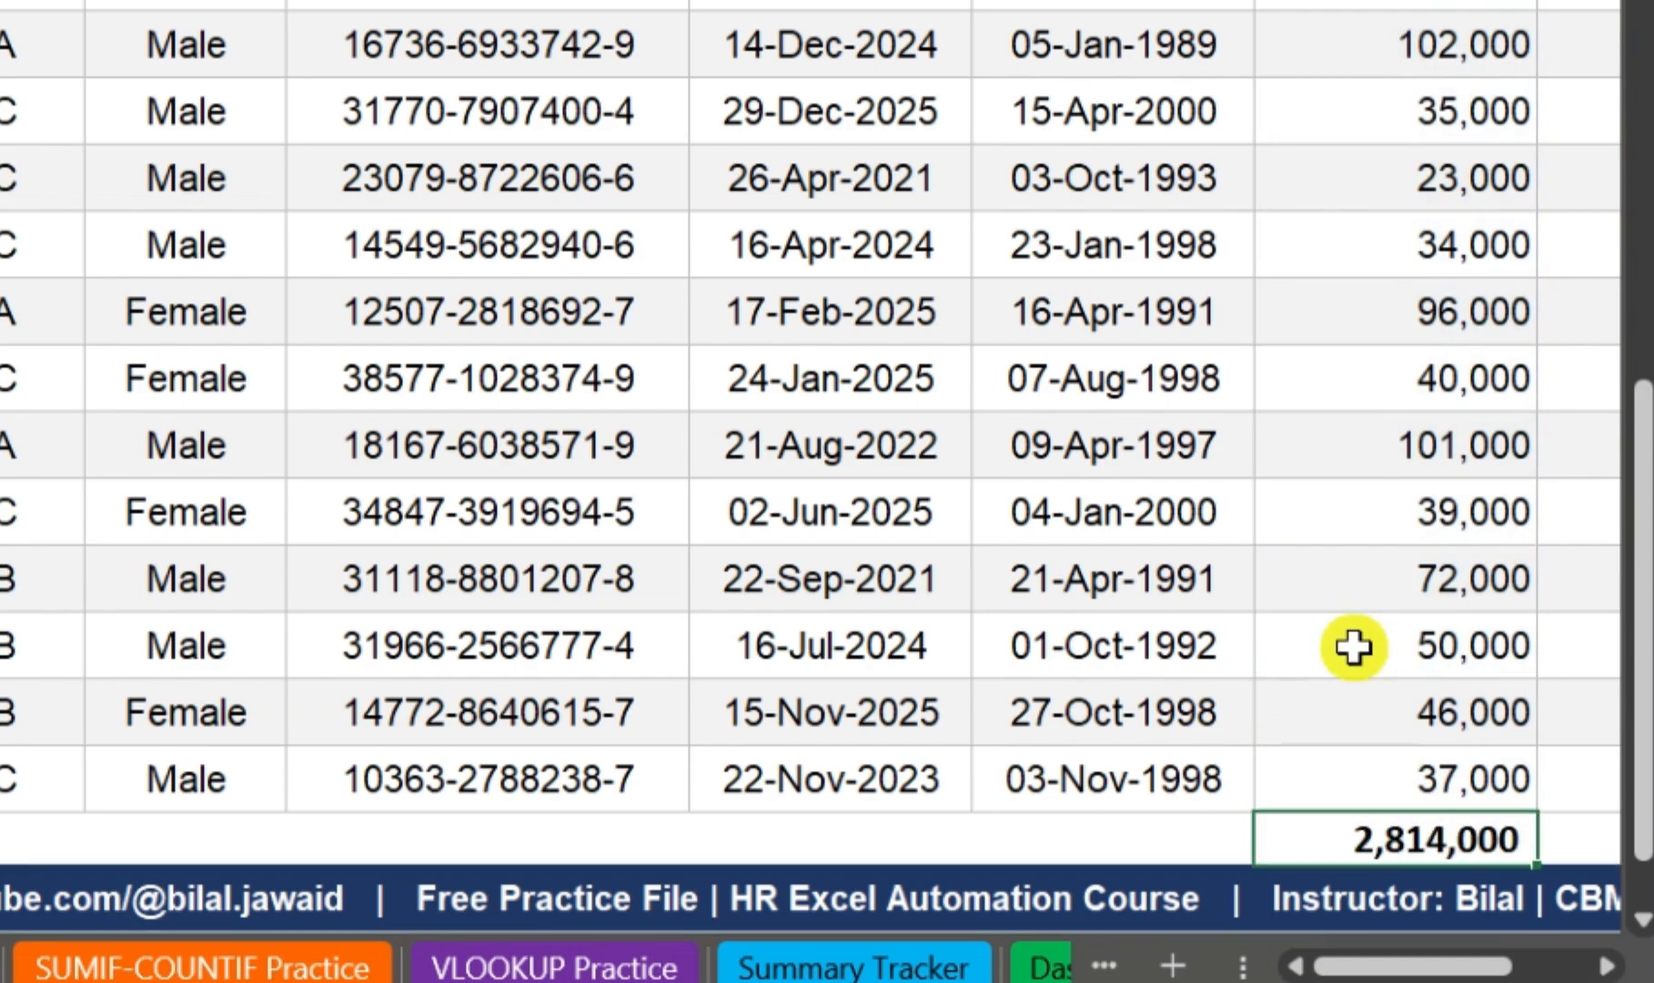
# Step: Inspect the formula in cell J49 to see its named range reference, and leave the cell without changing it
pyautogui.scroll(-2, 1278, 564)
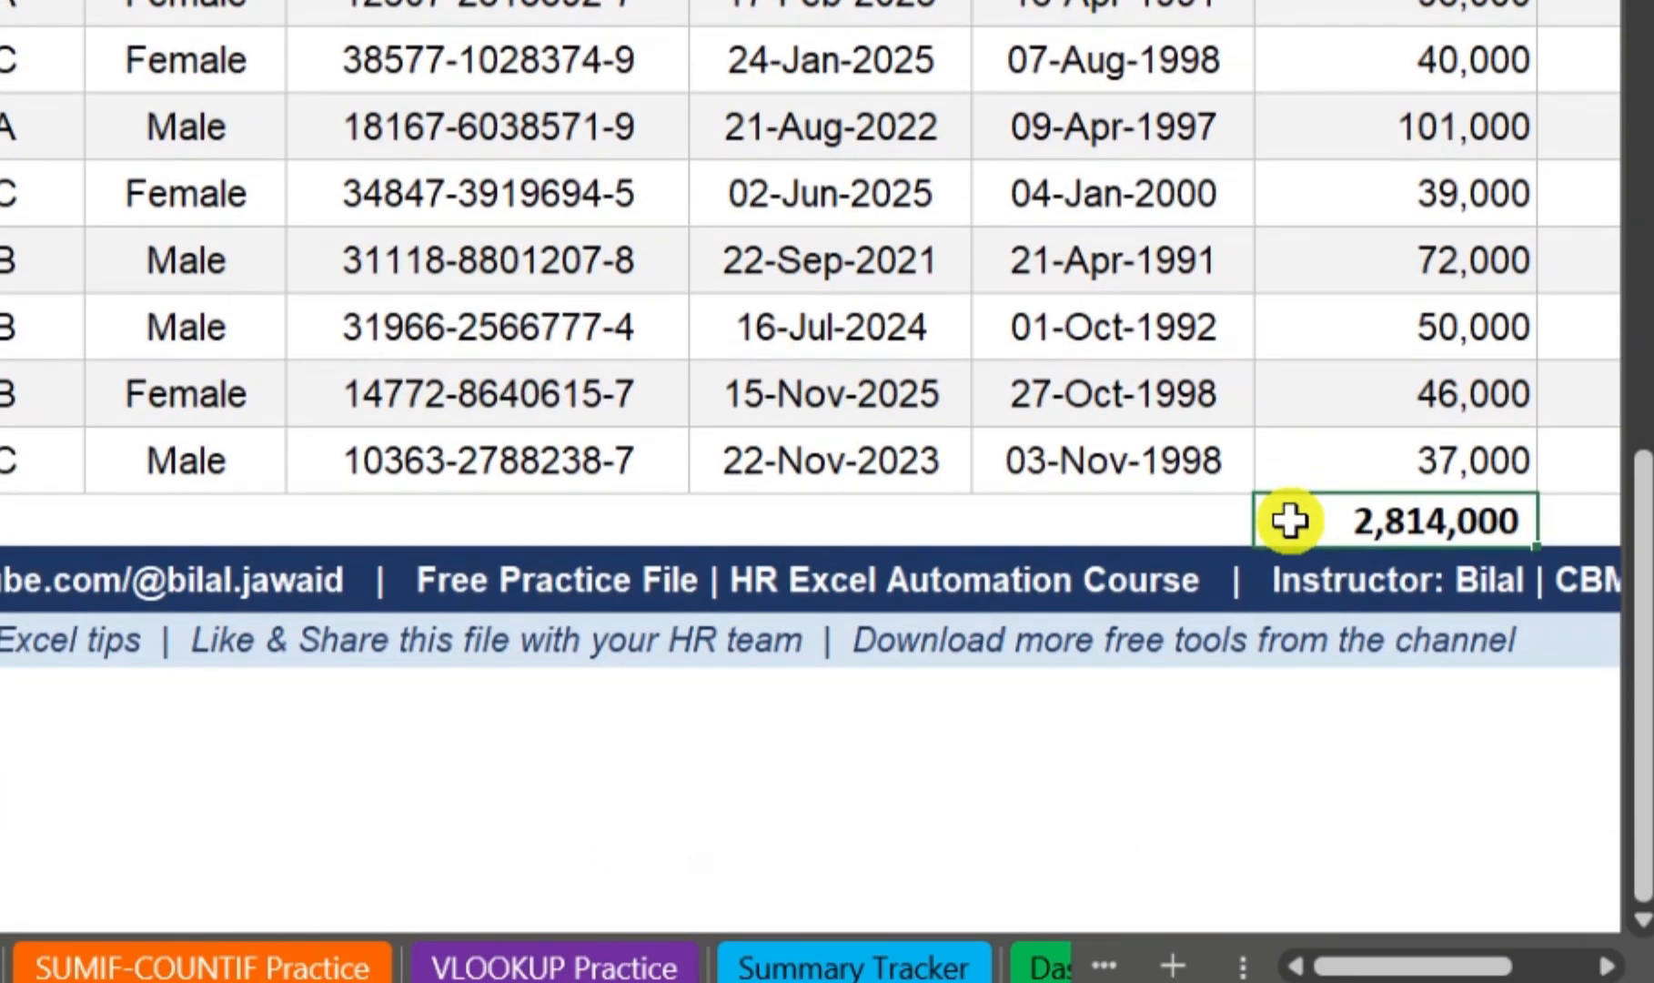
pyautogui.keyDown('ctrl'); pyautogui.scroll(3, 1290, 520); pyautogui.keyUp('ctrl')
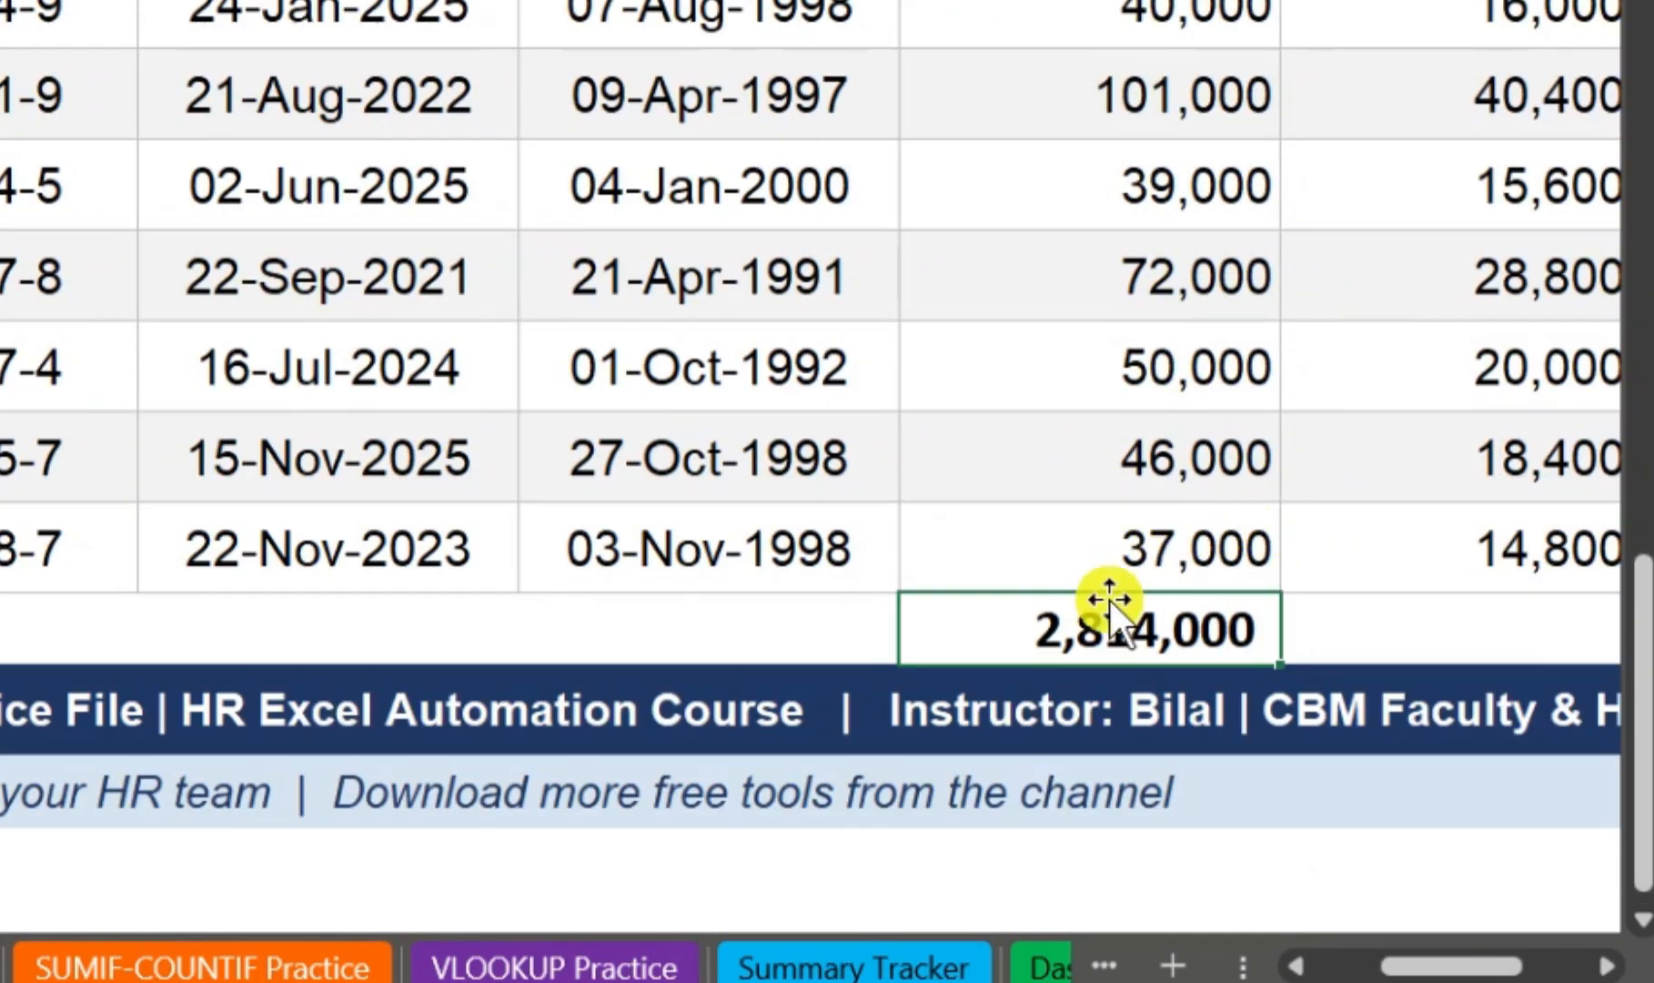
pyautogui.doubleClick(1093, 617)
pyautogui.click(1154, 405)
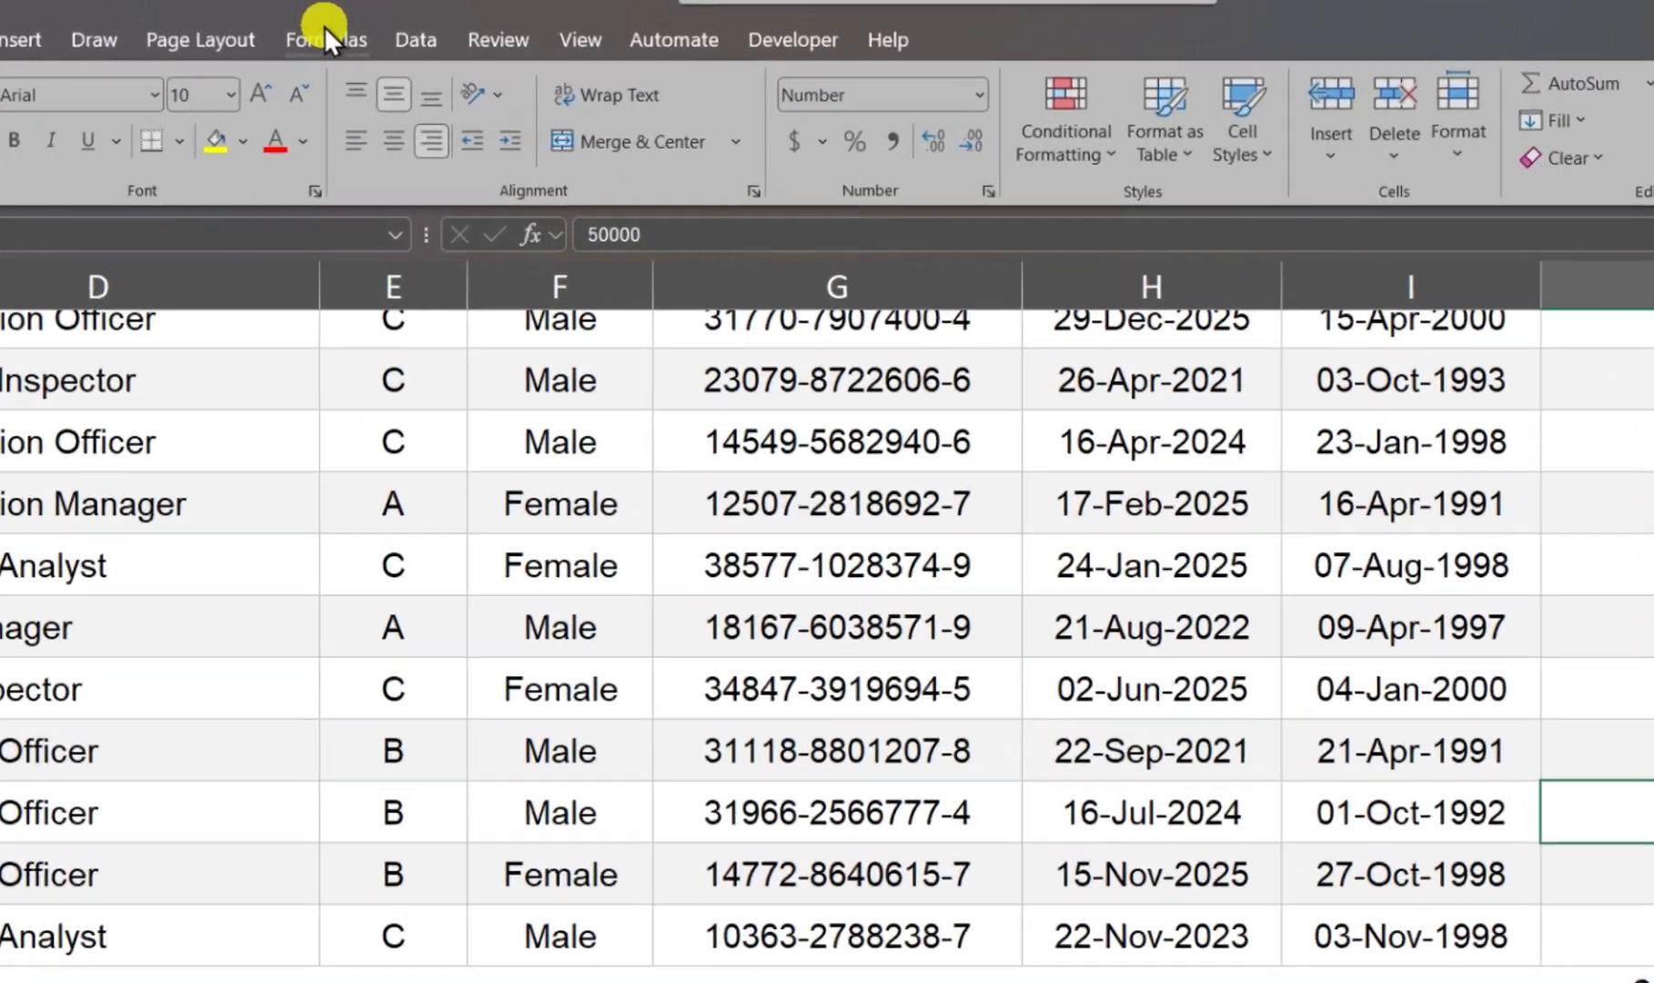
# Step: Delete the BasicSalary named range in the Name Manager and close the dialog
pyautogui.click(322, 29)
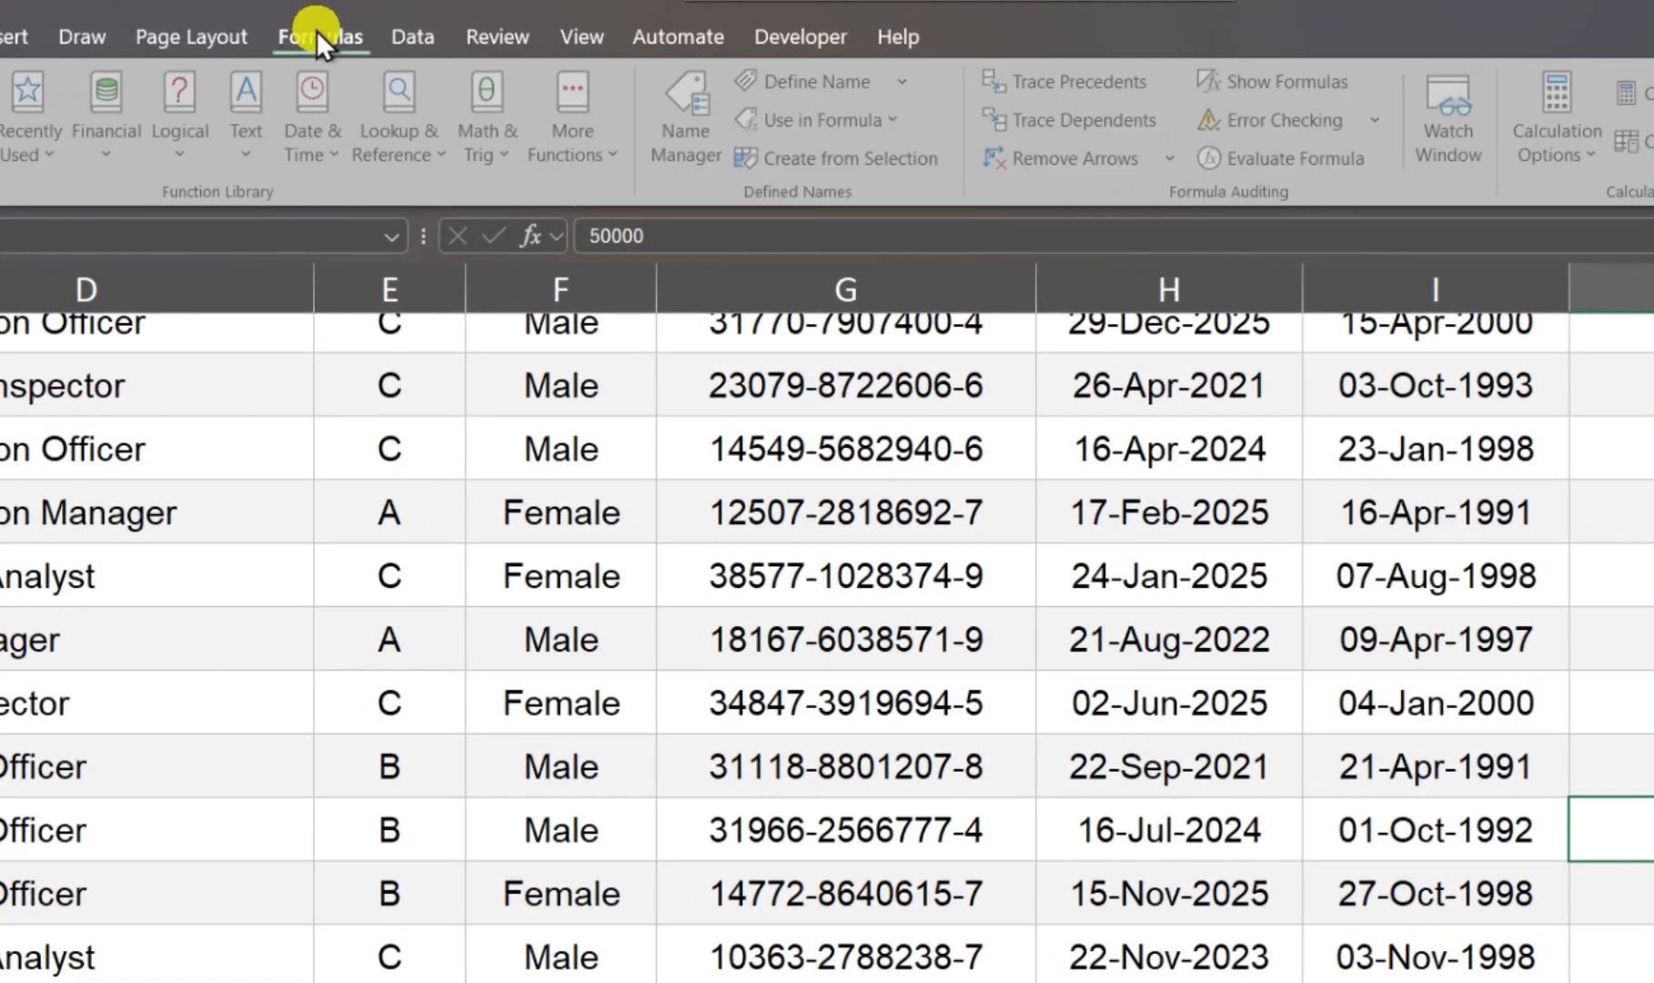
pyautogui.click(689, 104)
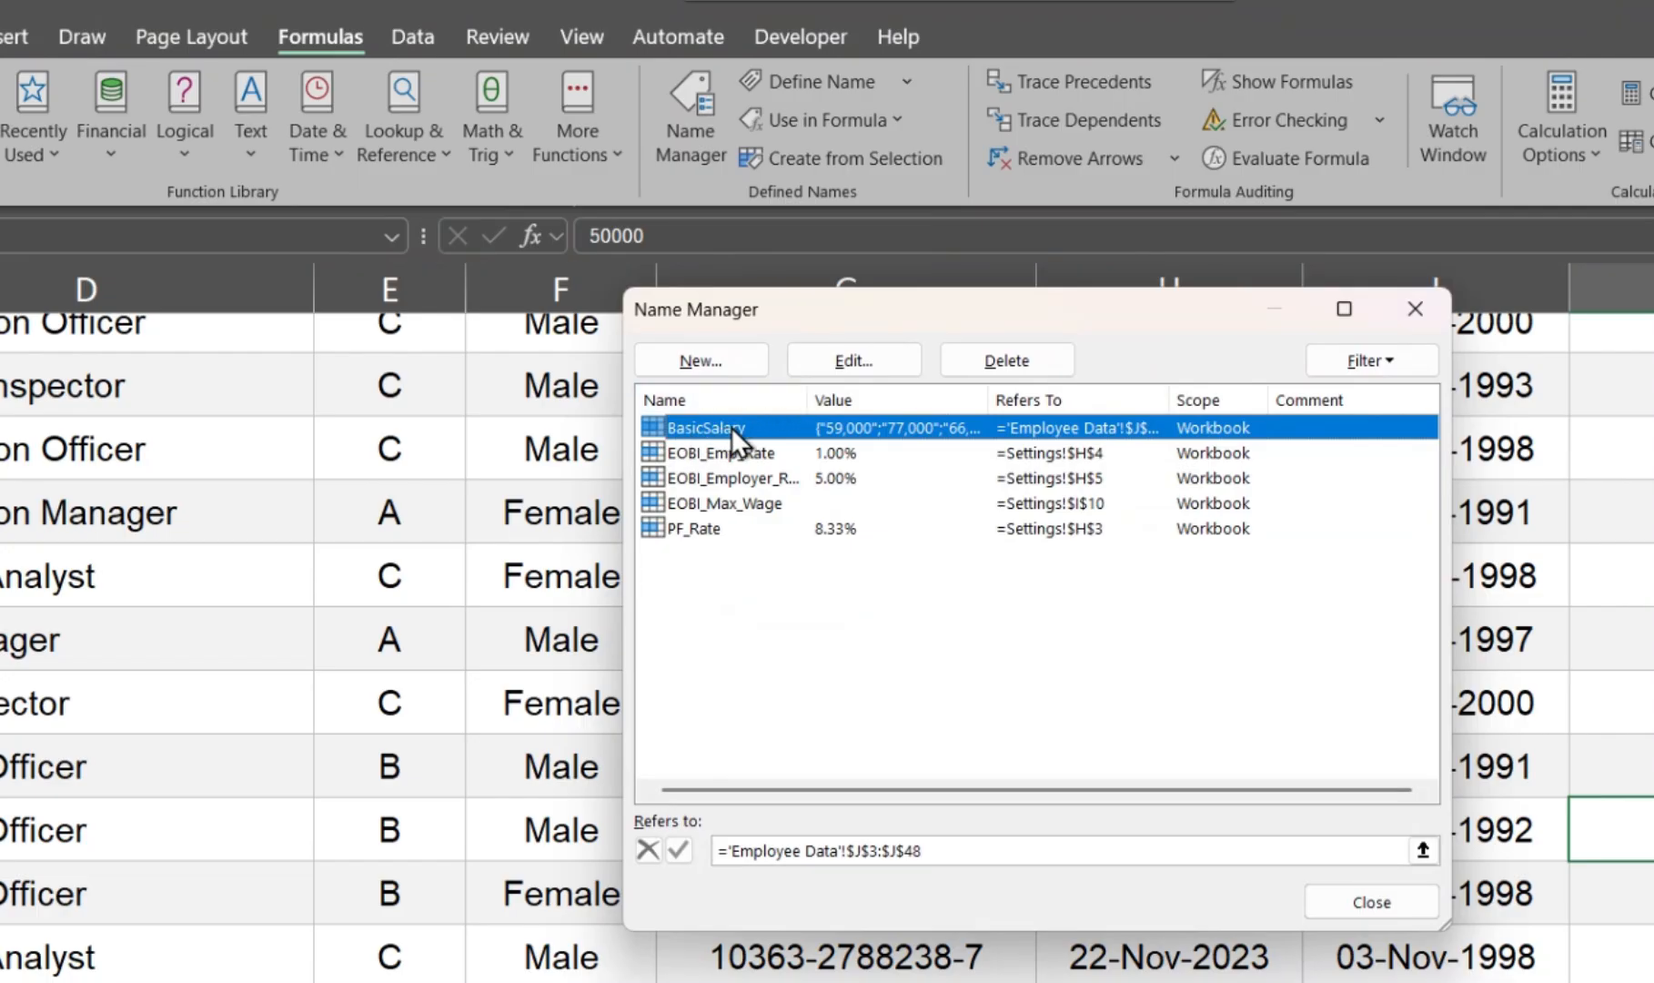
pyautogui.click(1007, 360)
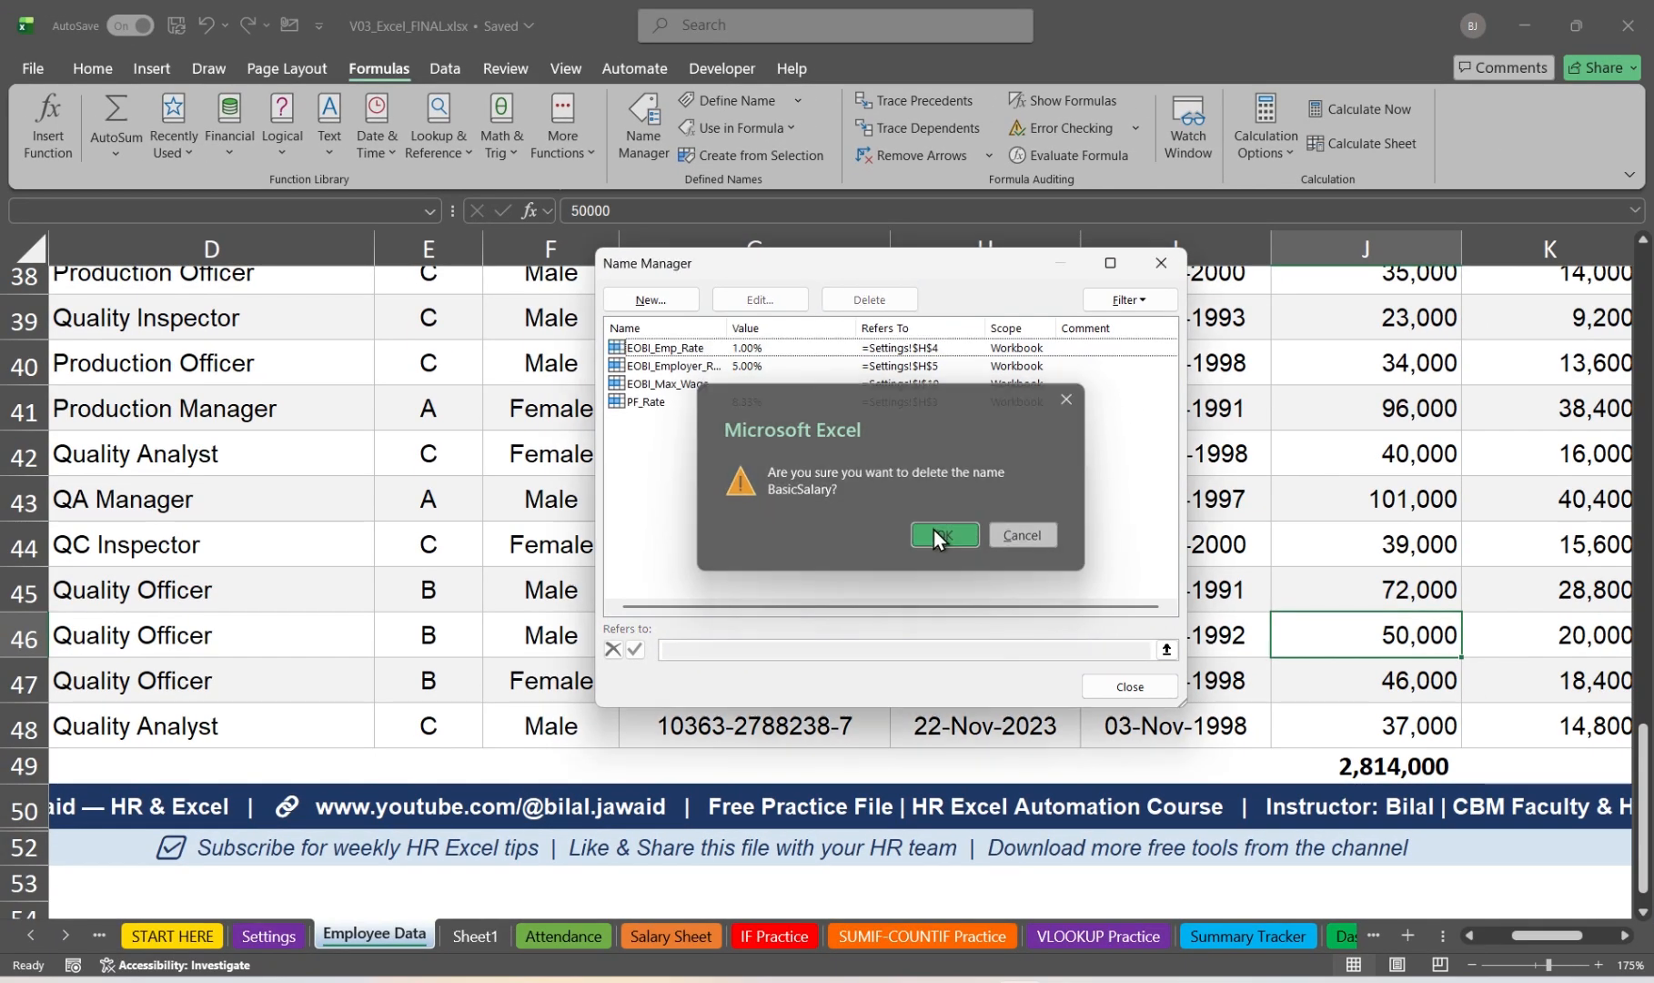
pyautogui.click(1110, 690)
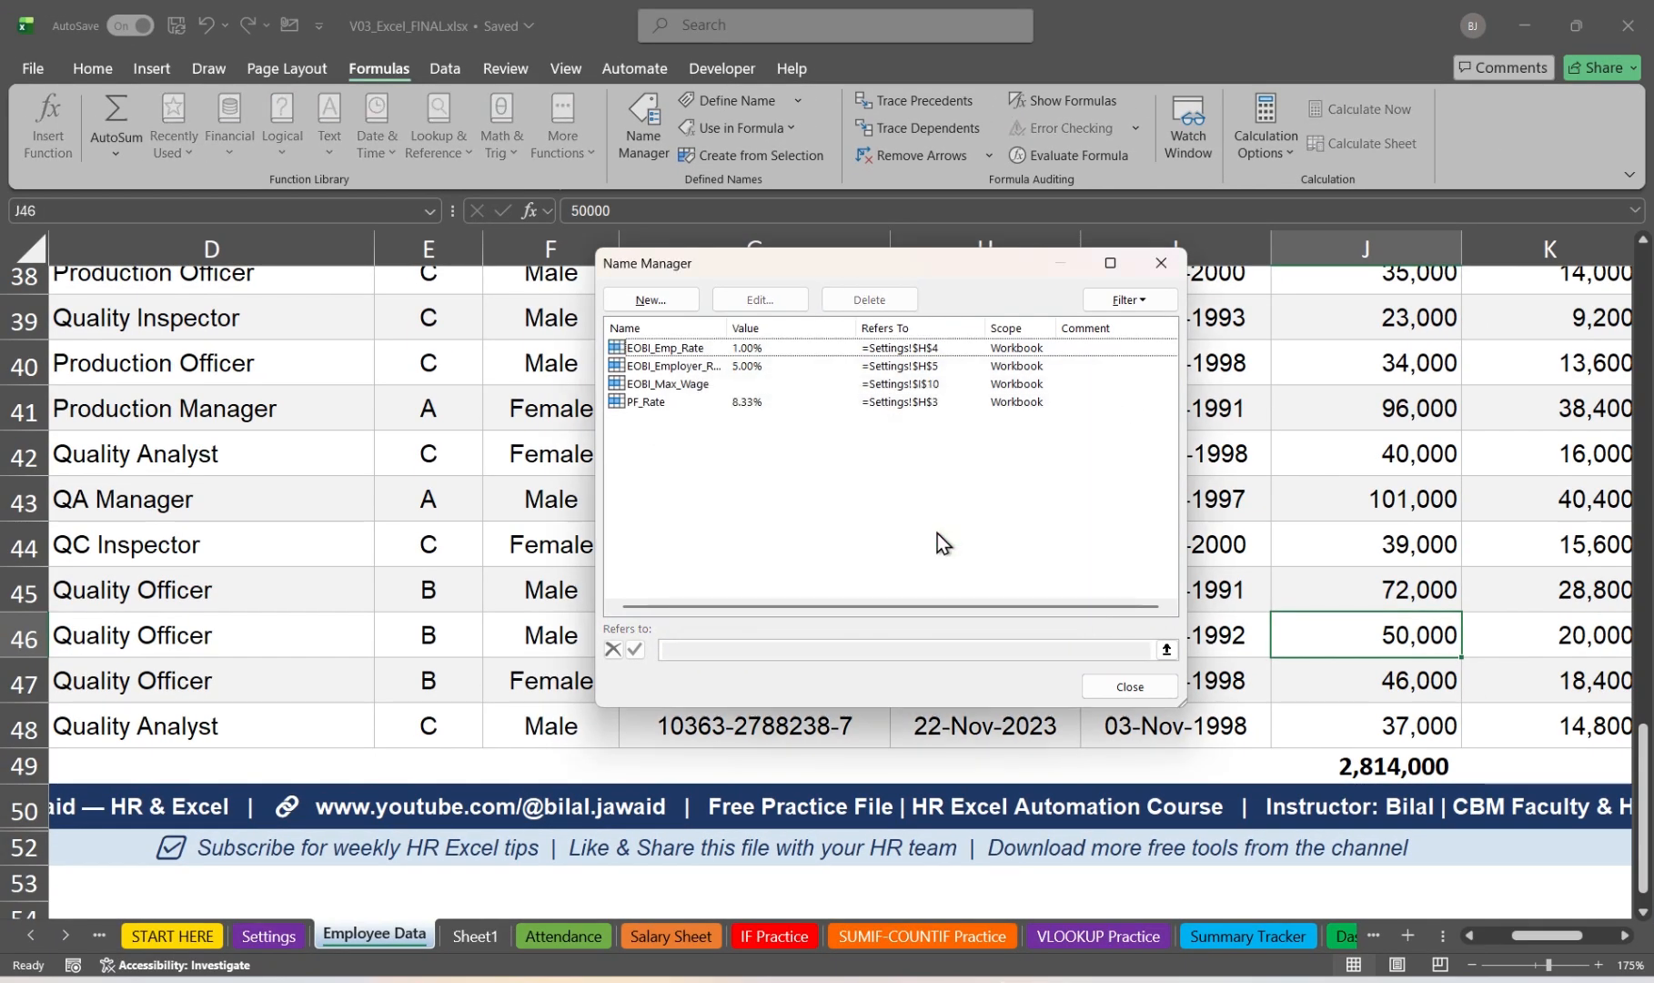
pyautogui.click(1138, 688)
# Step: Check the total in cell J49, clear its SUM formula, and return to the first rows and columns of the sheet
pyautogui.click(1407, 767)
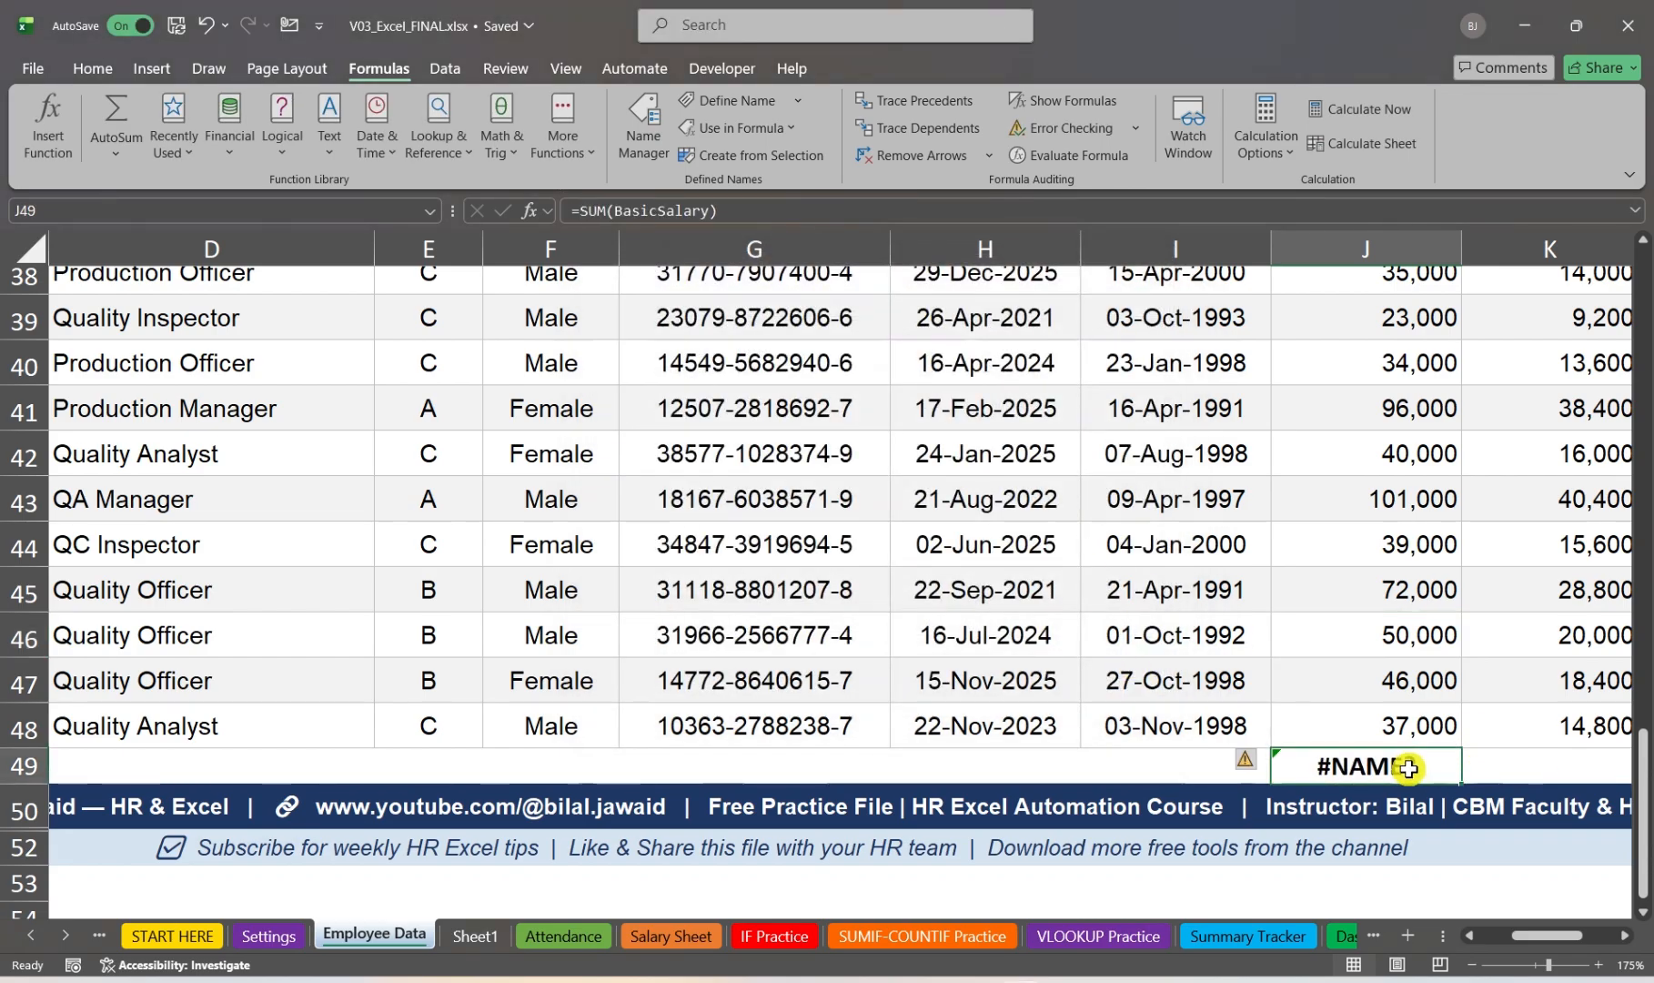
pyautogui.scroll(12, 1178, 612)
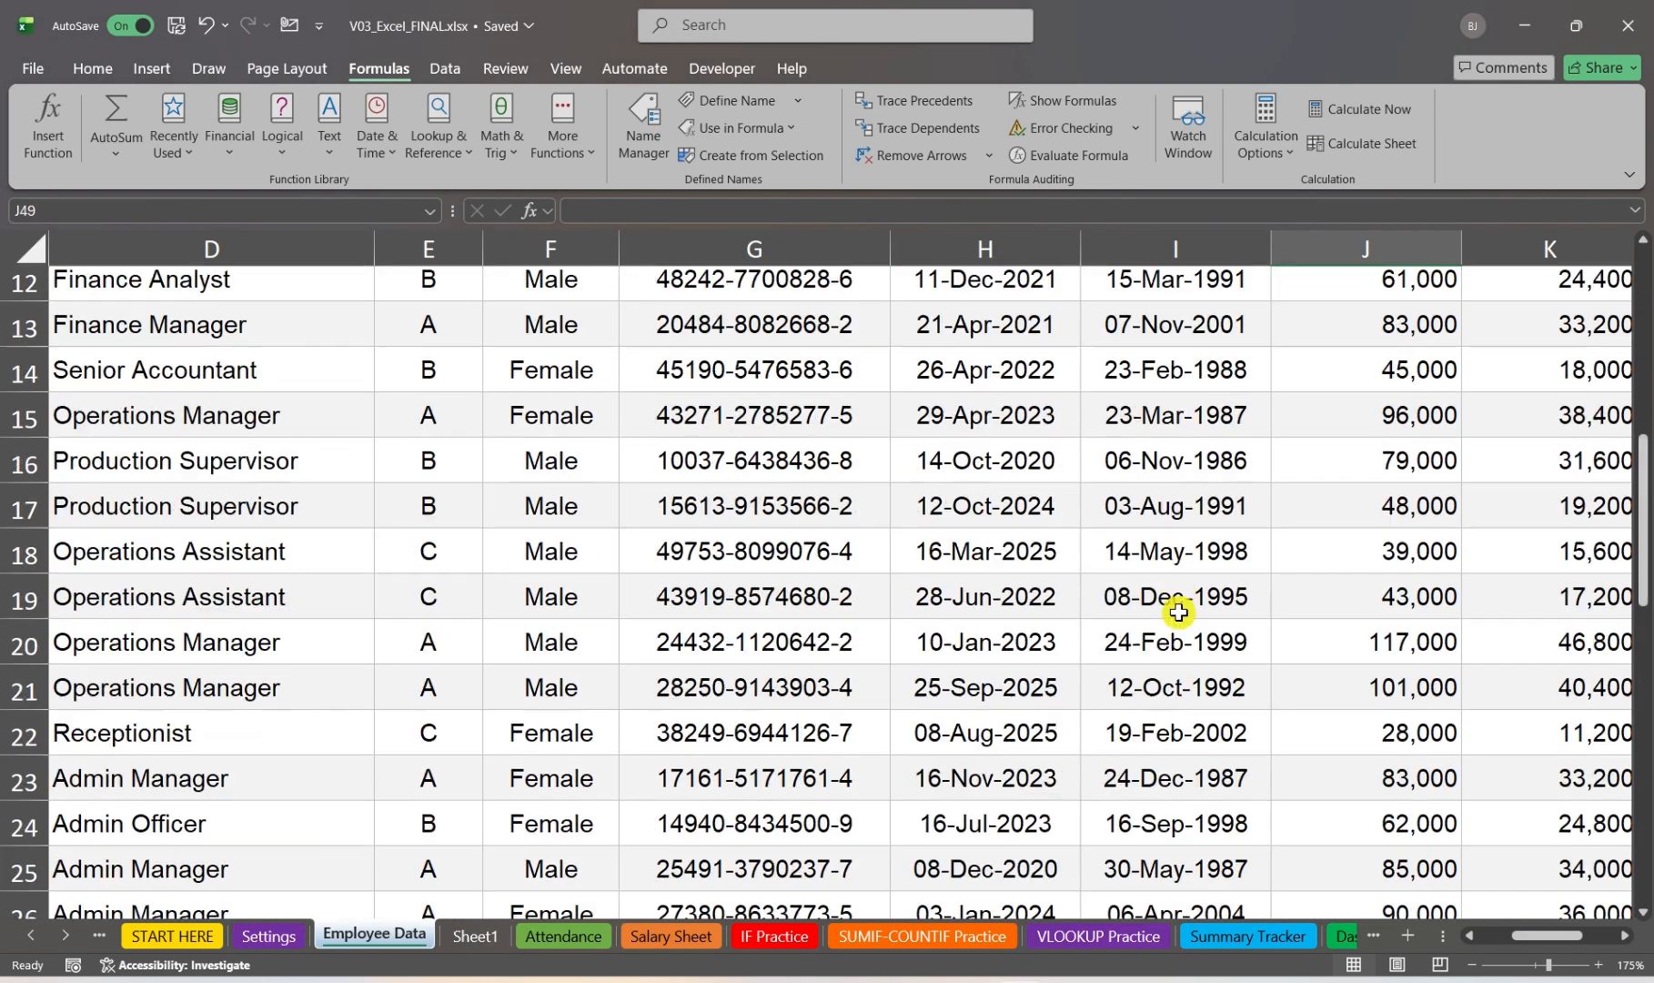
pyautogui.keyDown('ctrl'); pyautogui.scroll(-3, 1179, 612); pyautogui.keyUp('ctrl')
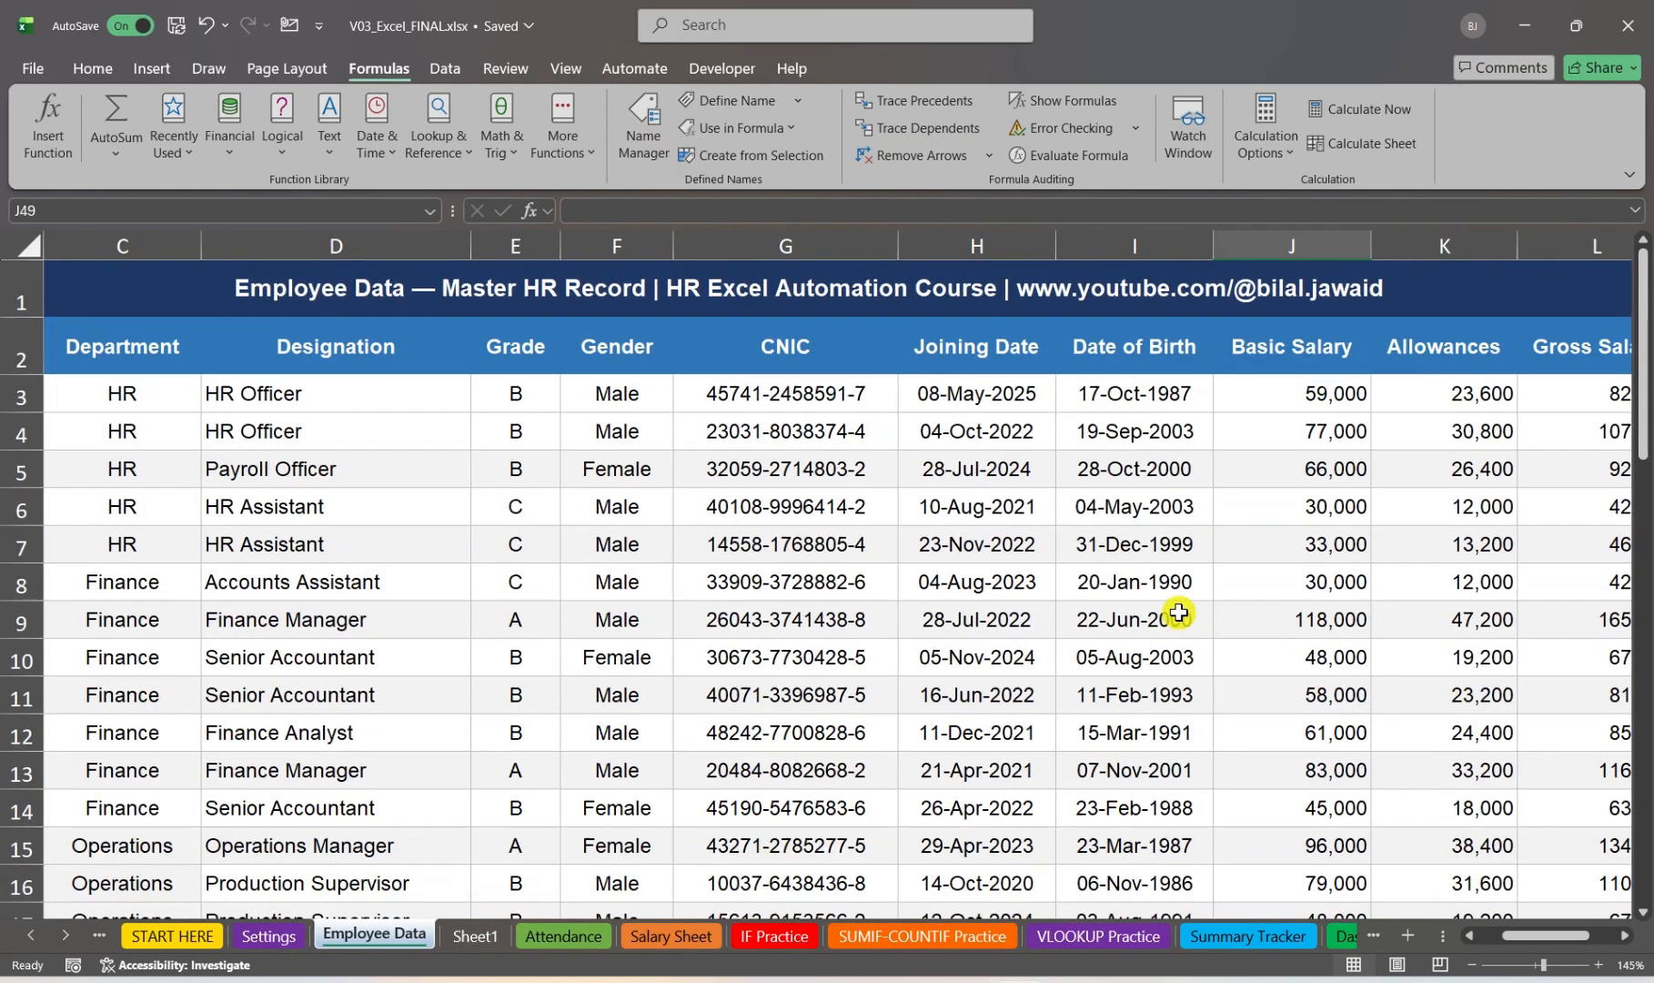
pyautogui.moveTo(1558, 942); pyautogui.dragTo(1525, 936)
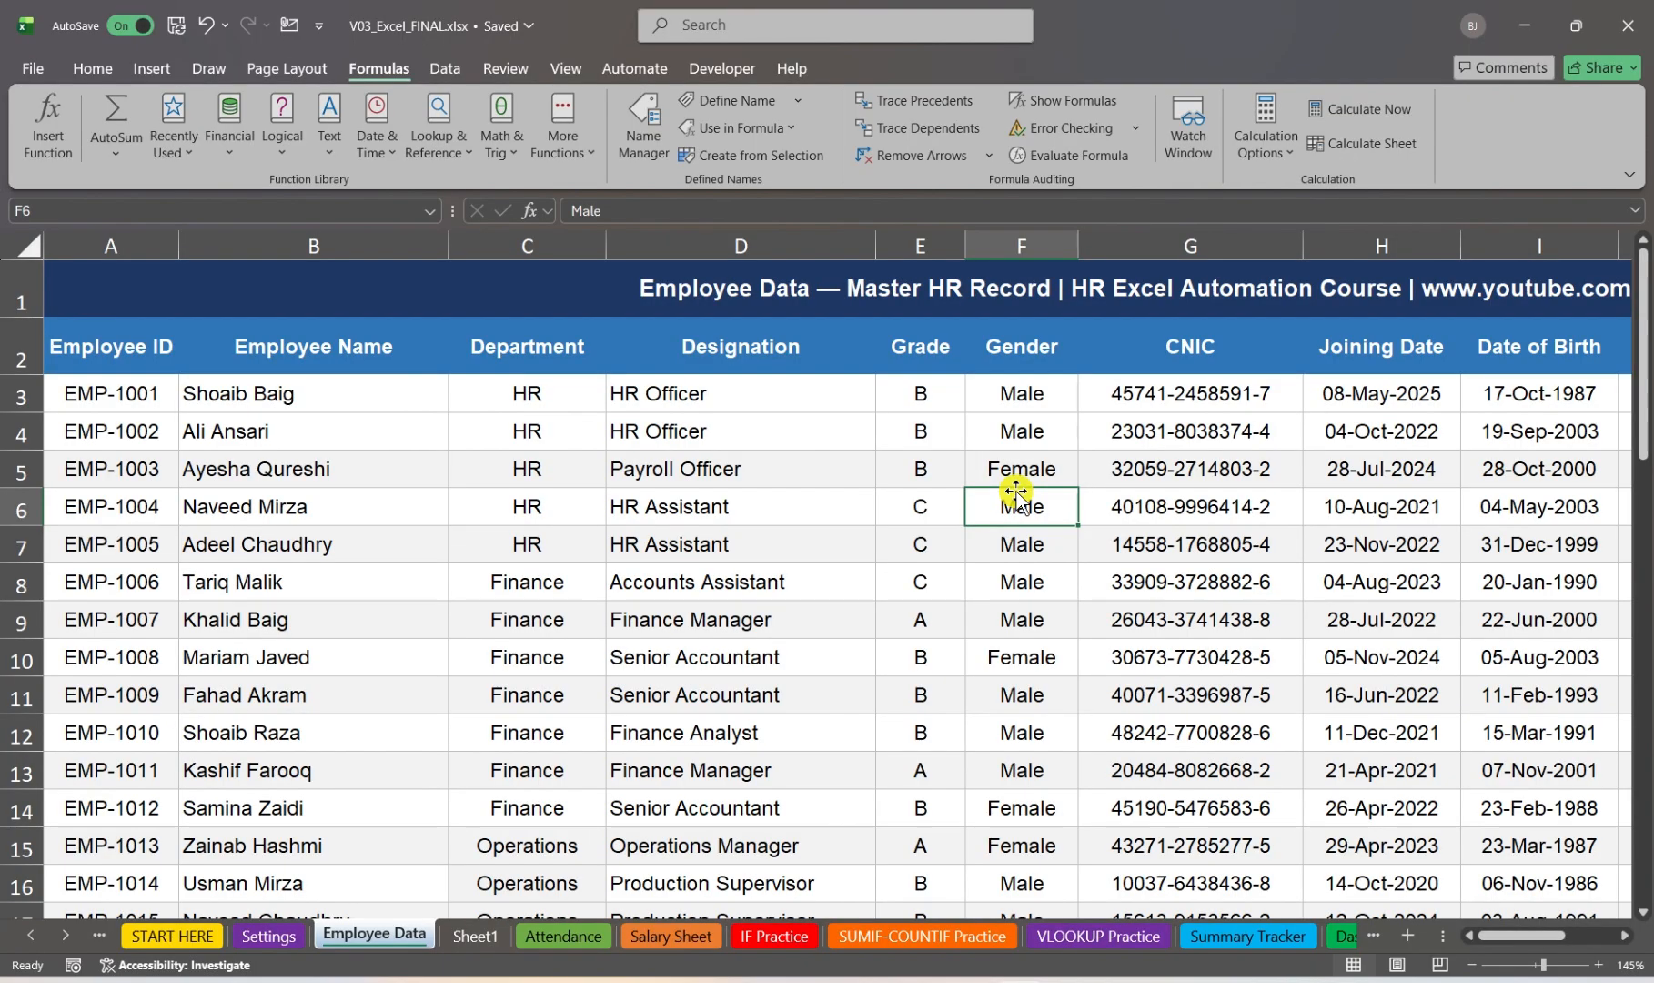